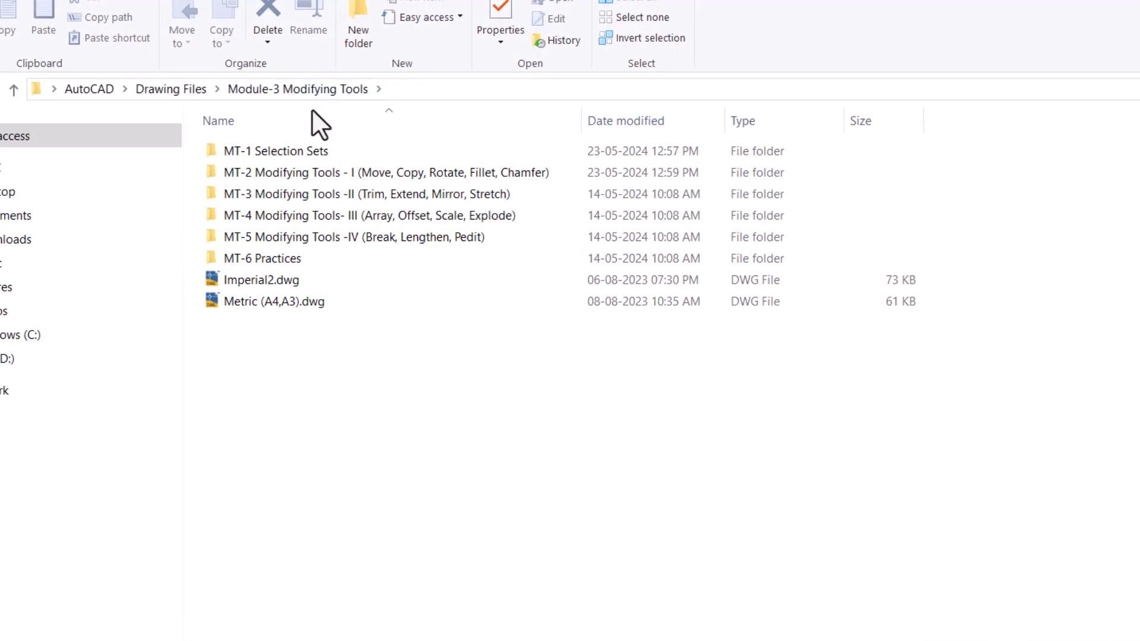
Open the drawing MT-1 Selection Sets.dwg from the MT-1 Selection Sets folder in AutoCAD
double_click(288, 148)
left_click(288, 149)
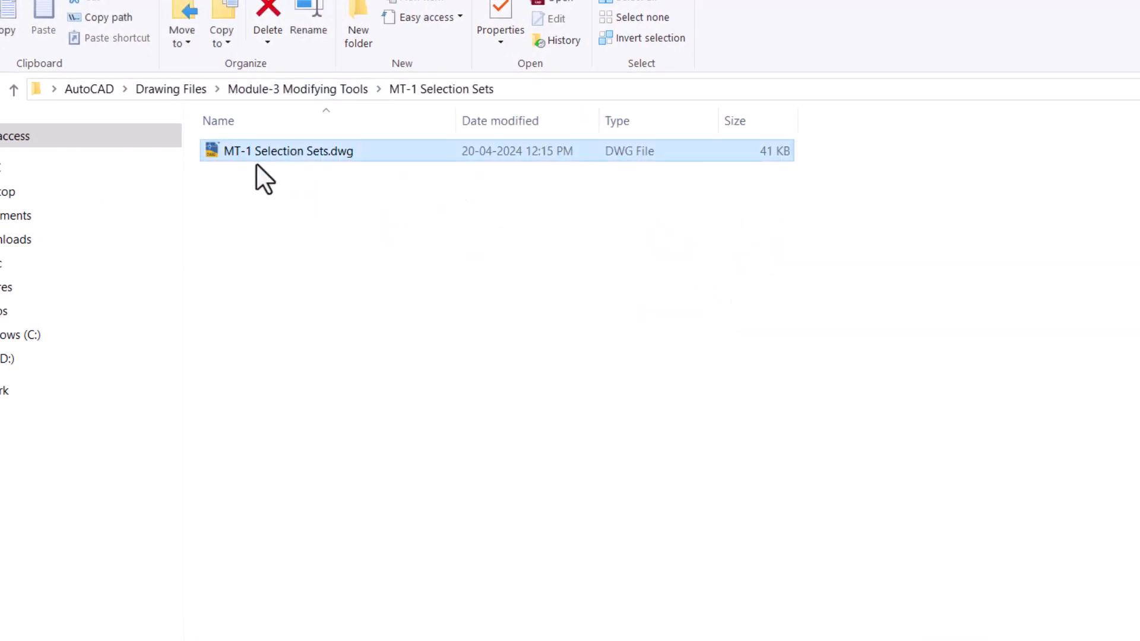
right_click(295, 154)
left_click(312, 176)
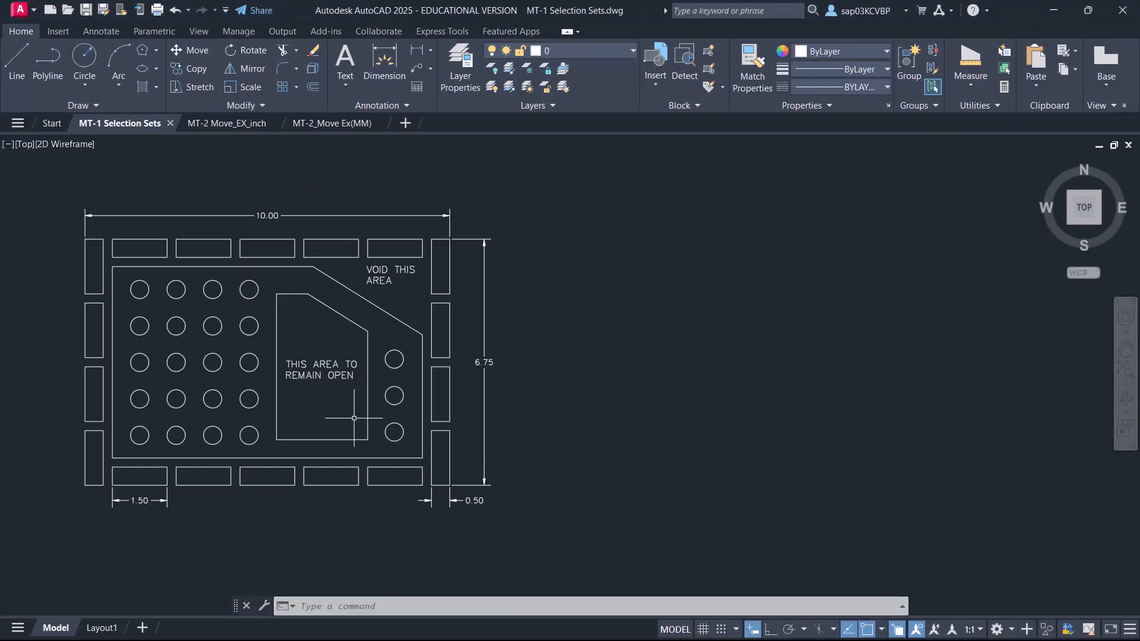
mouse_move(252, 354)
middle_mouse_down()
mouse_move(272, 341)
mouse_move(287, 352)
middle_mouse_up()
scroll(226, 322, "up", 1)
scroll(285, 352, "down", 1)
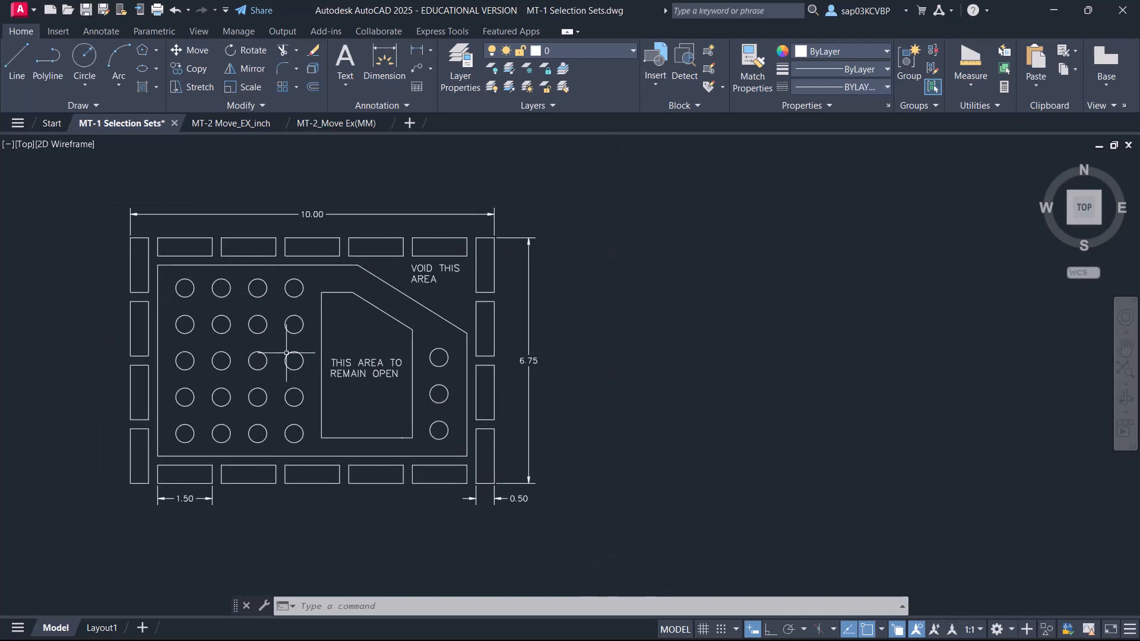
left_click(194, 49)
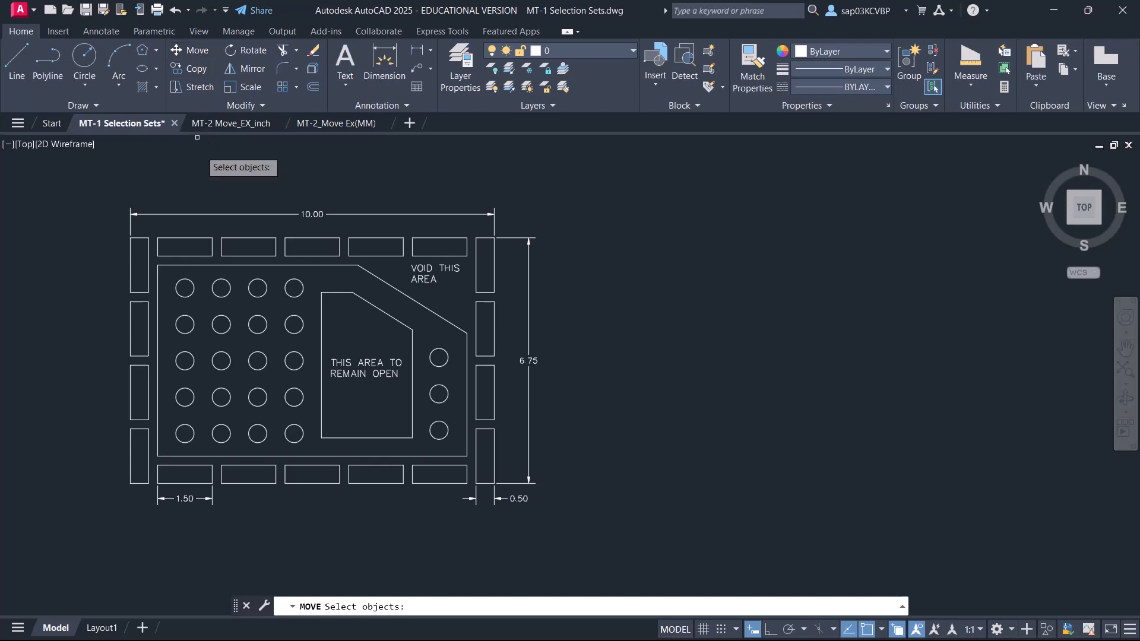
left_click(198, 70)
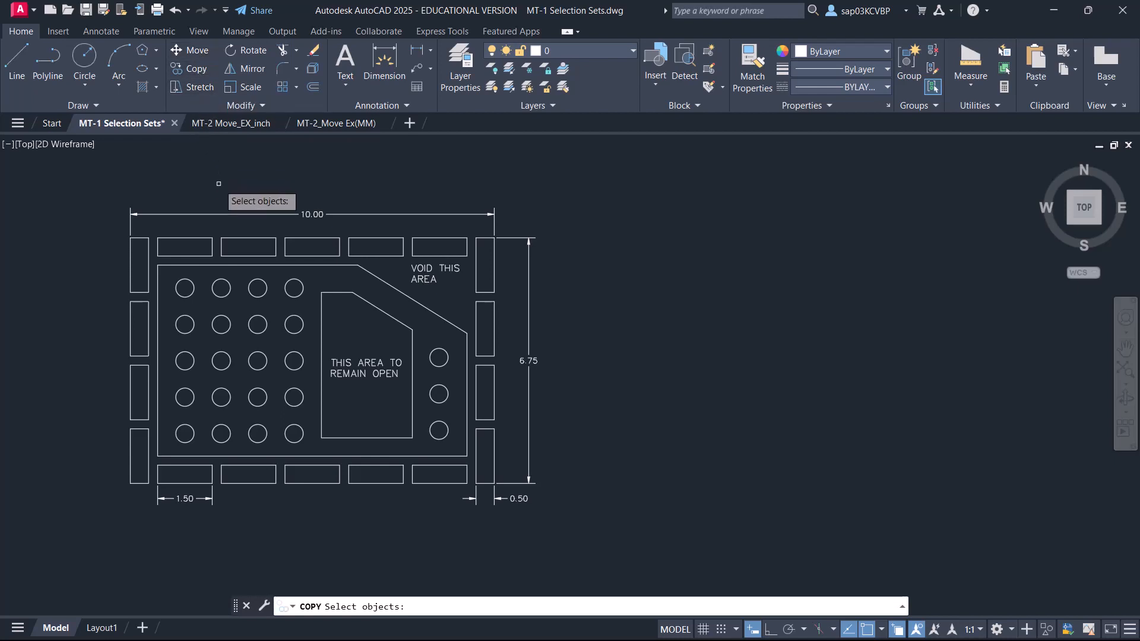
left_click(240, 68)
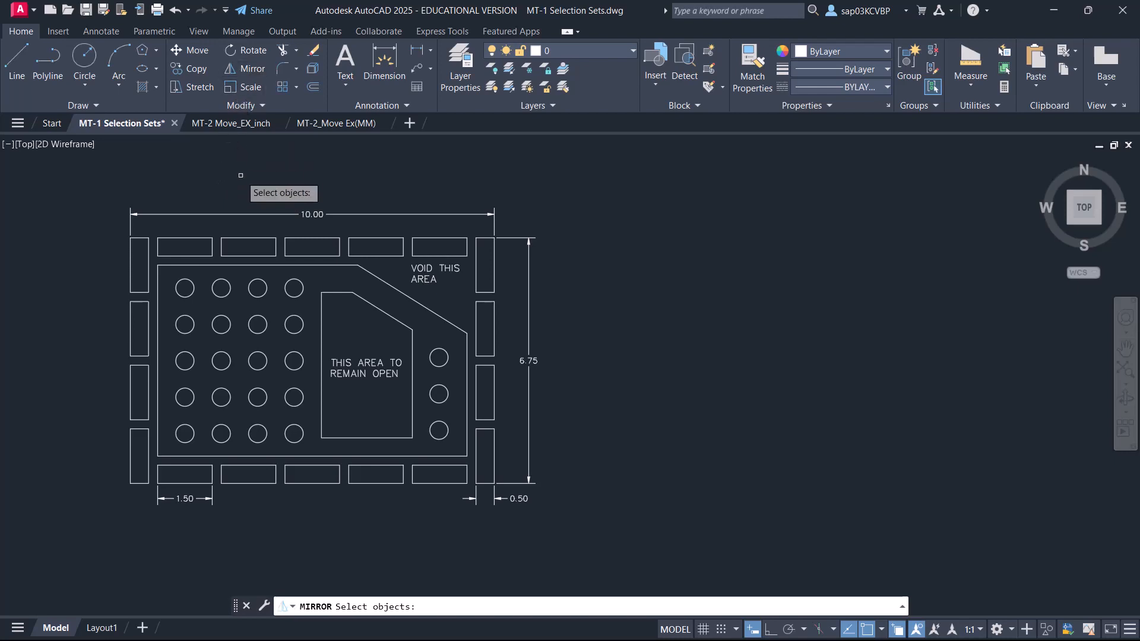
key("Escape")
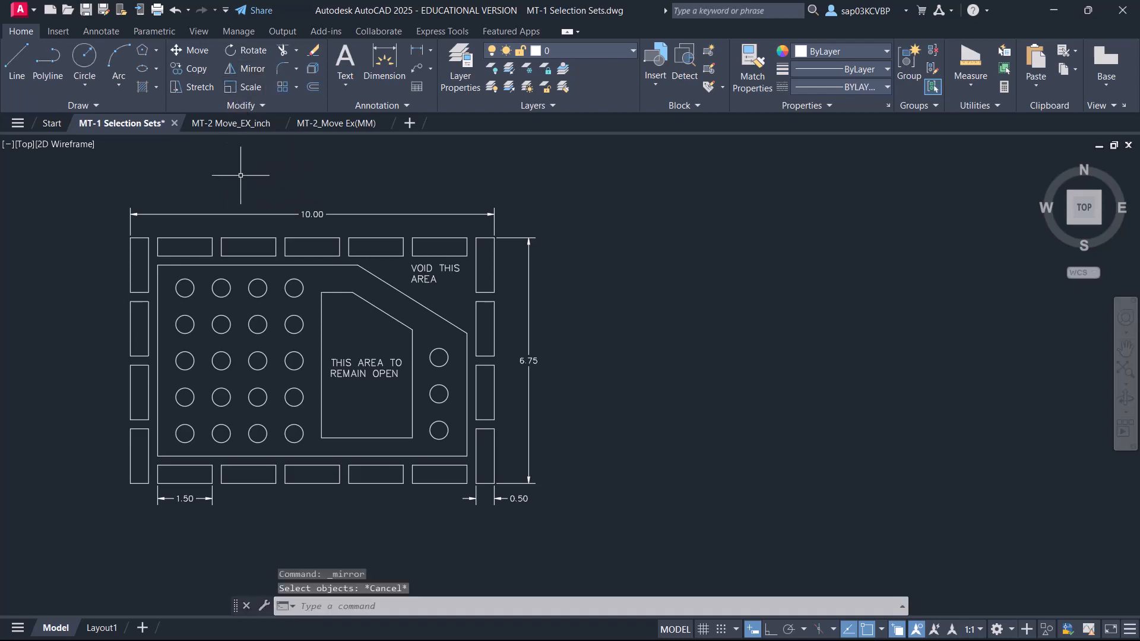
Erase the objects fully enclosed by a selection window around the plan's right end, and undo the erasure
left_click(311, 55)
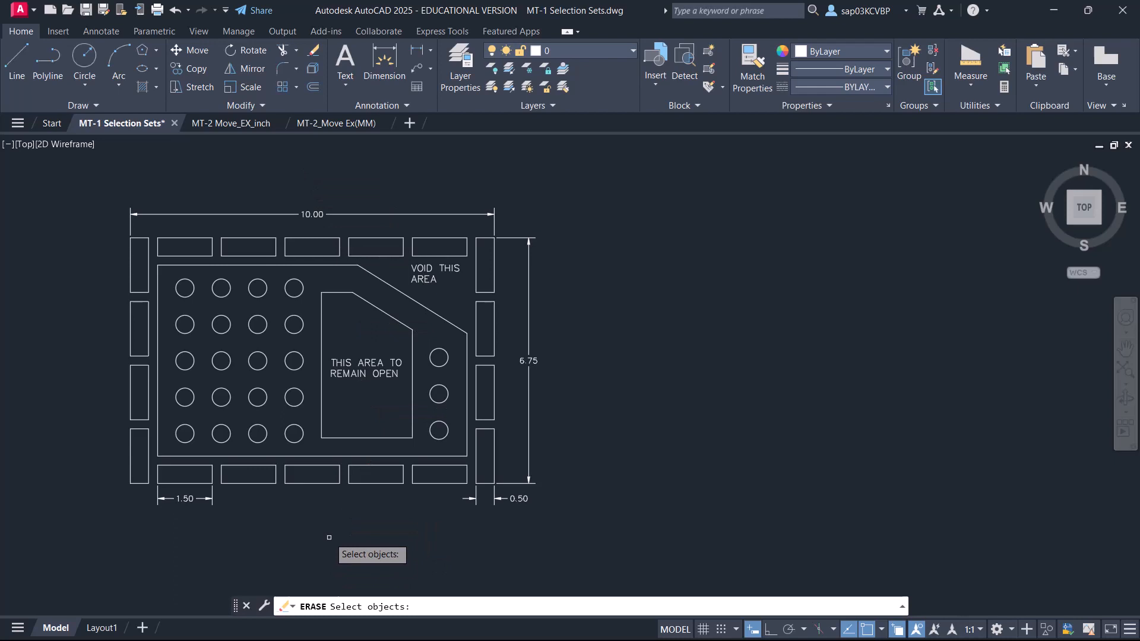
left_click(380, 528)
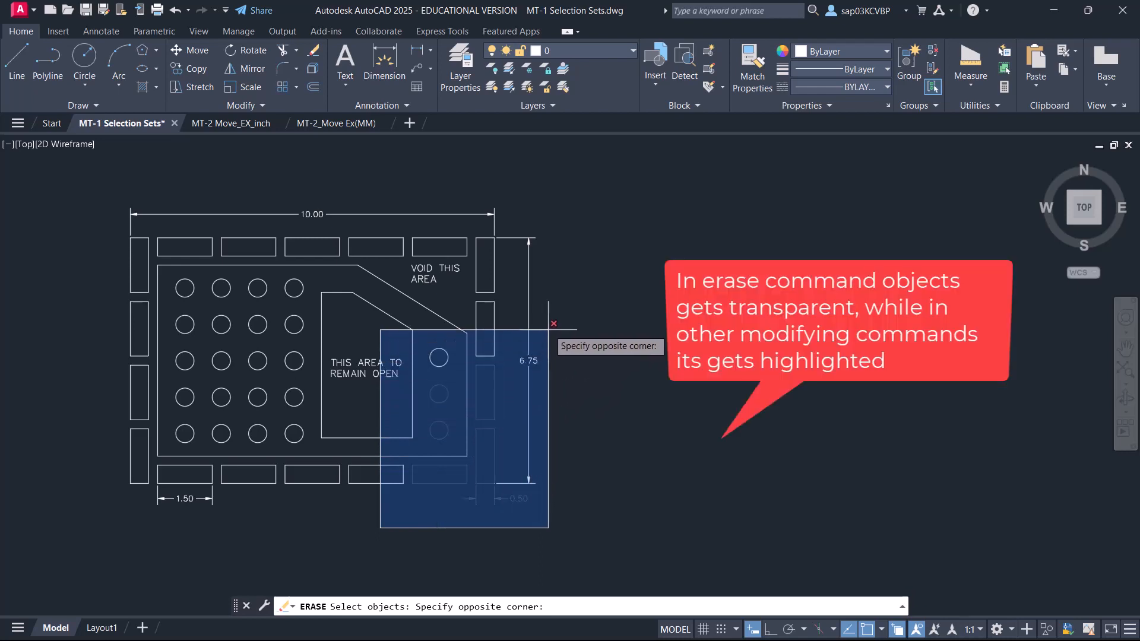
left_click(561, 196)
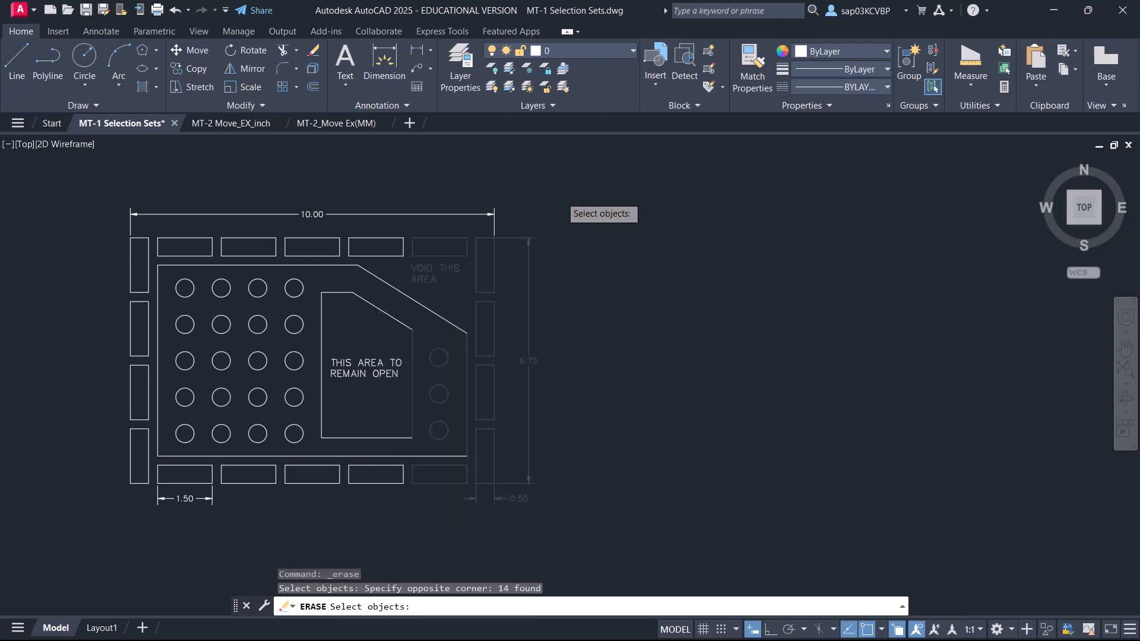
key("Return")
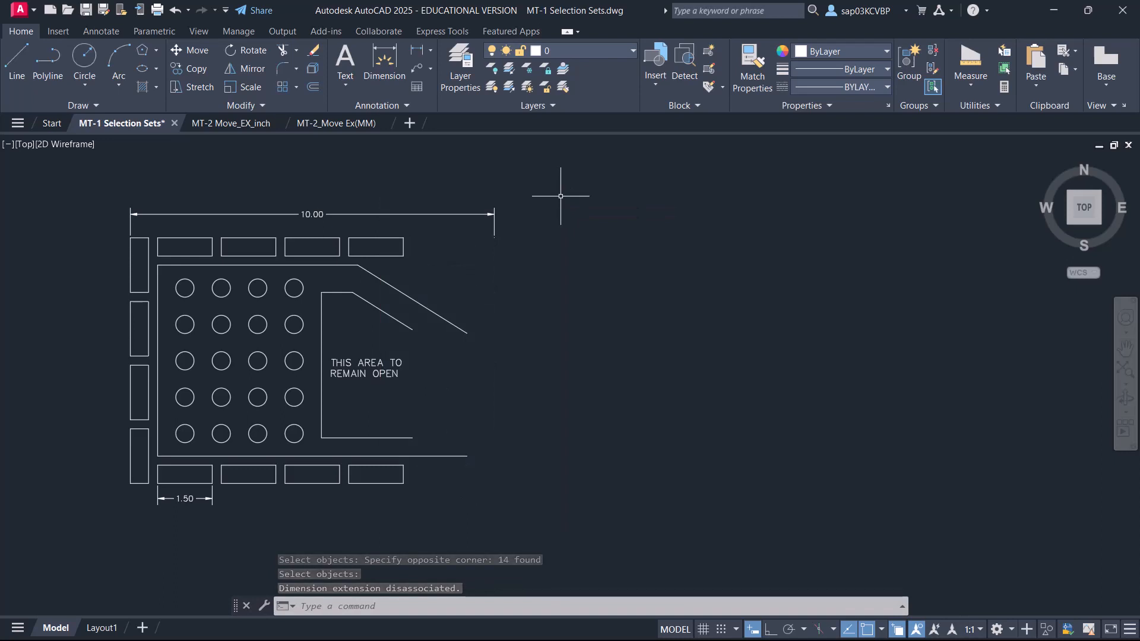
key("ctrl+z")
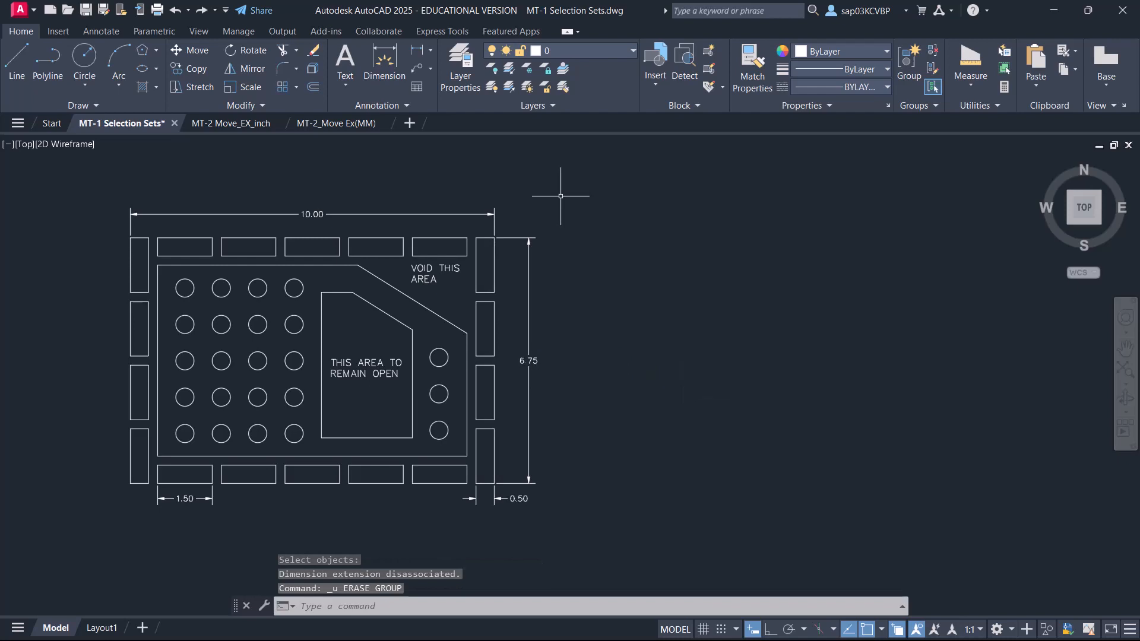
Try to move the objects fully enclosed by a selection window around the plan's right end farther to the right
left_click(203, 55)
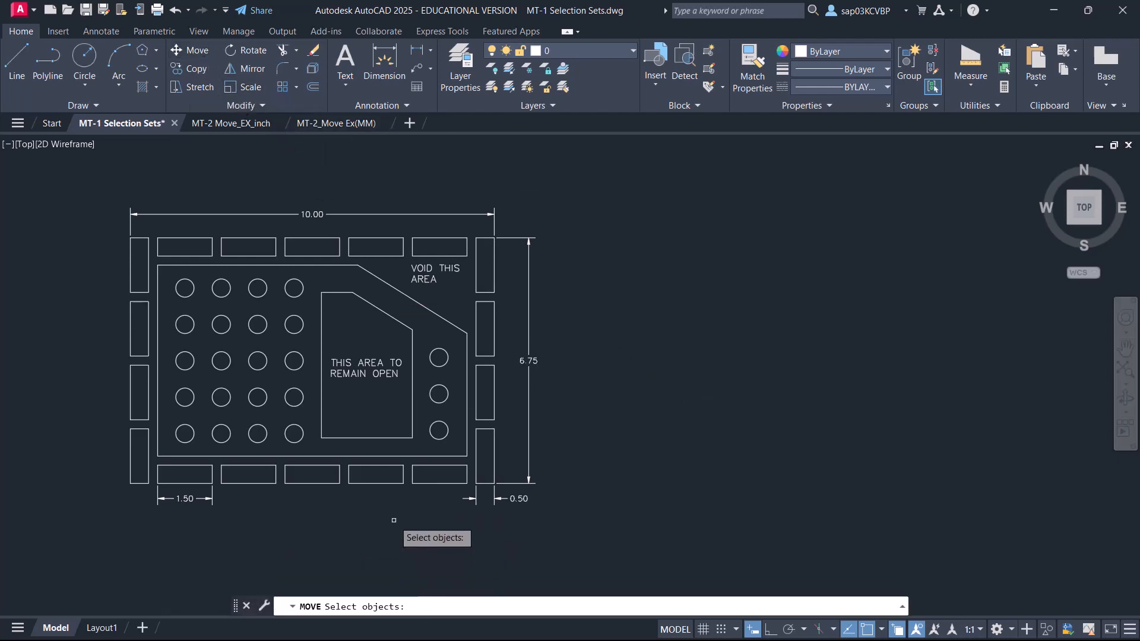
left_click(399, 520)
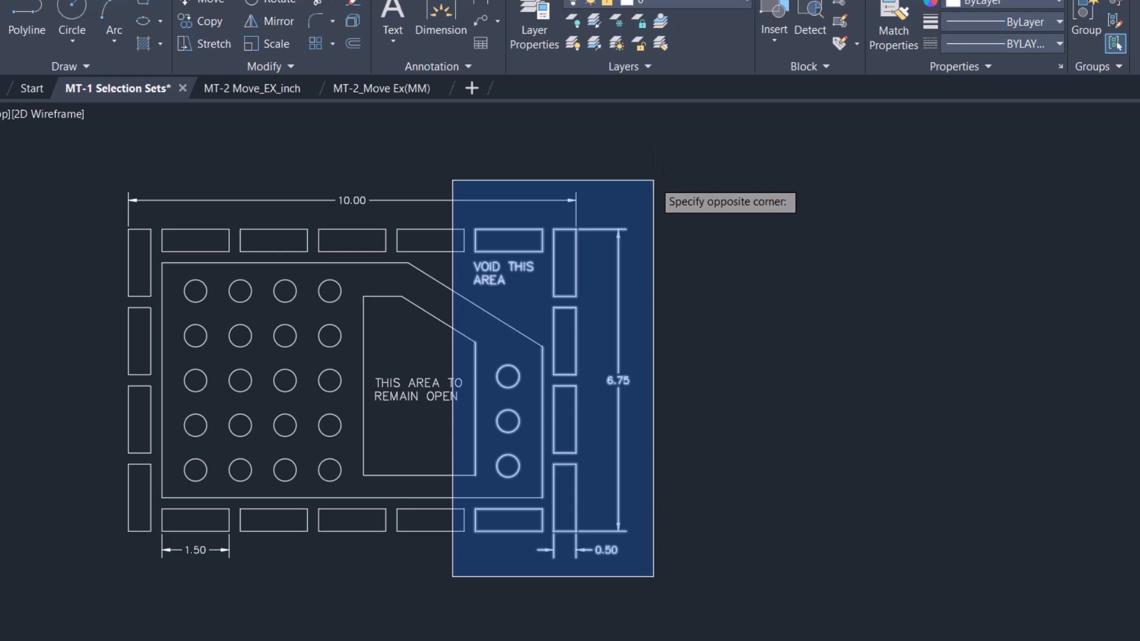
left_click(653, 179)
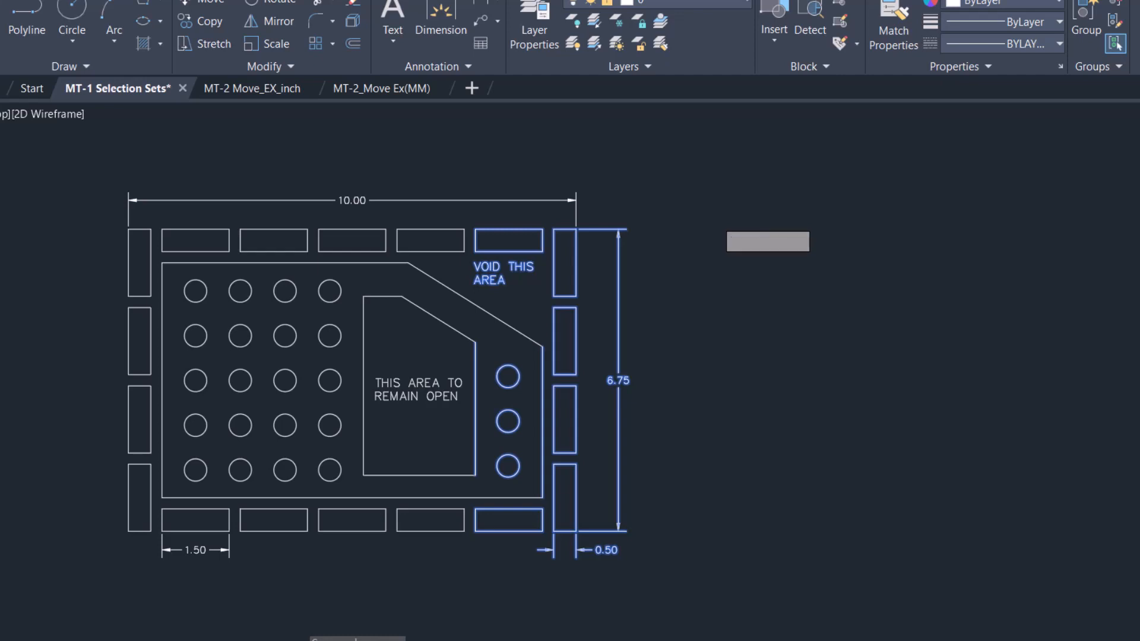
key("Return")
left_click(732, 254)
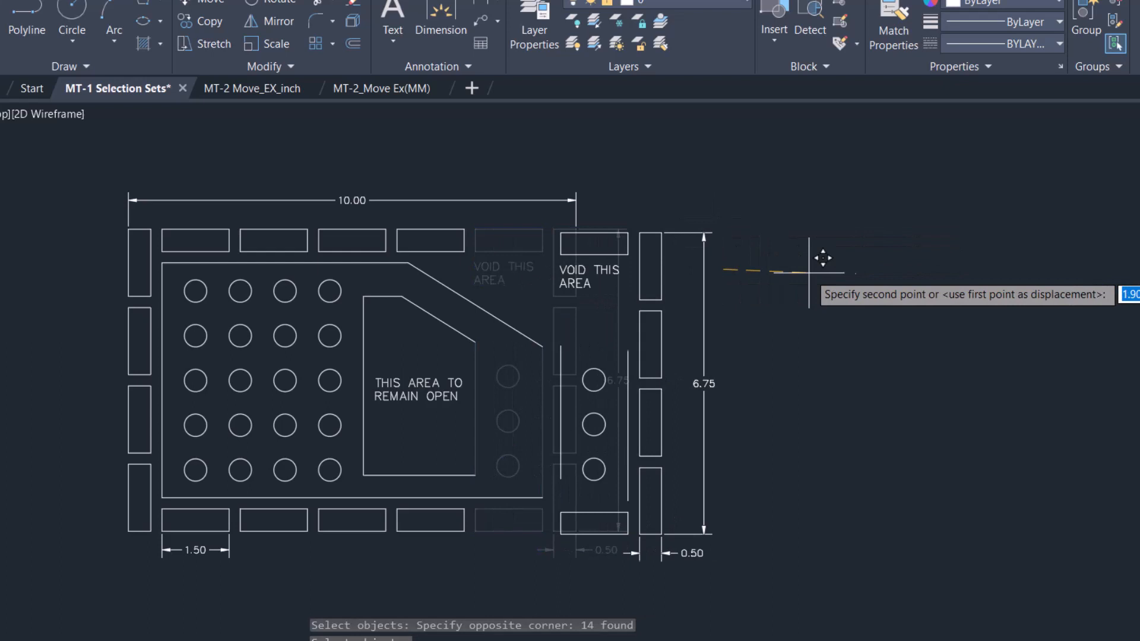
left_click(921, 259)
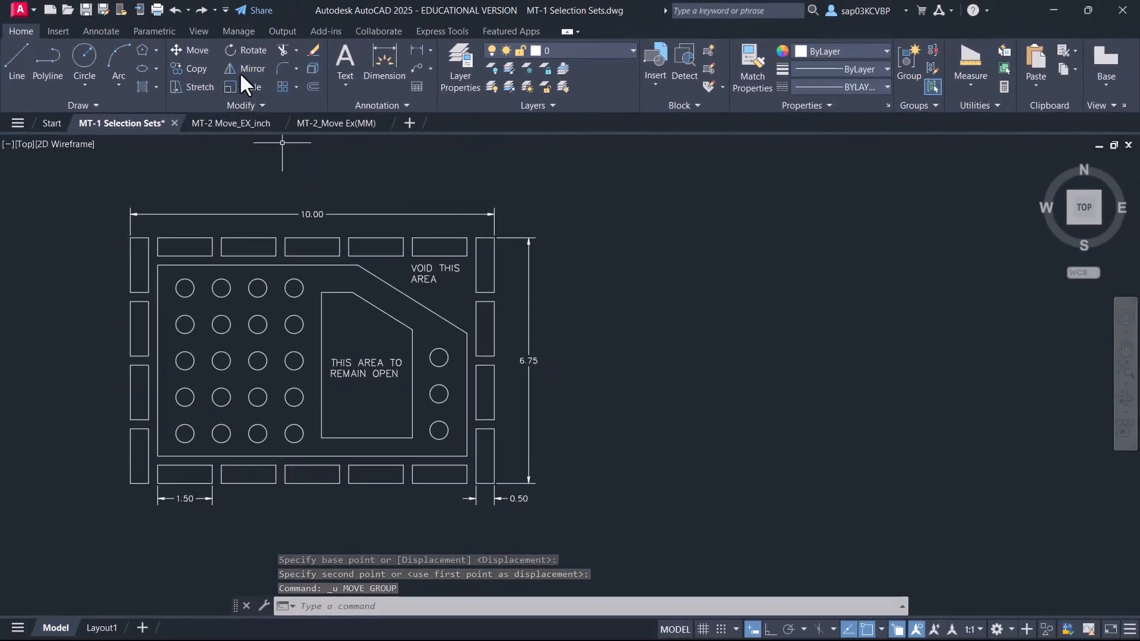
Try to move the objects touched by a crossing selection over the plan's right end, and cancel before placing them
left_click(190, 51)
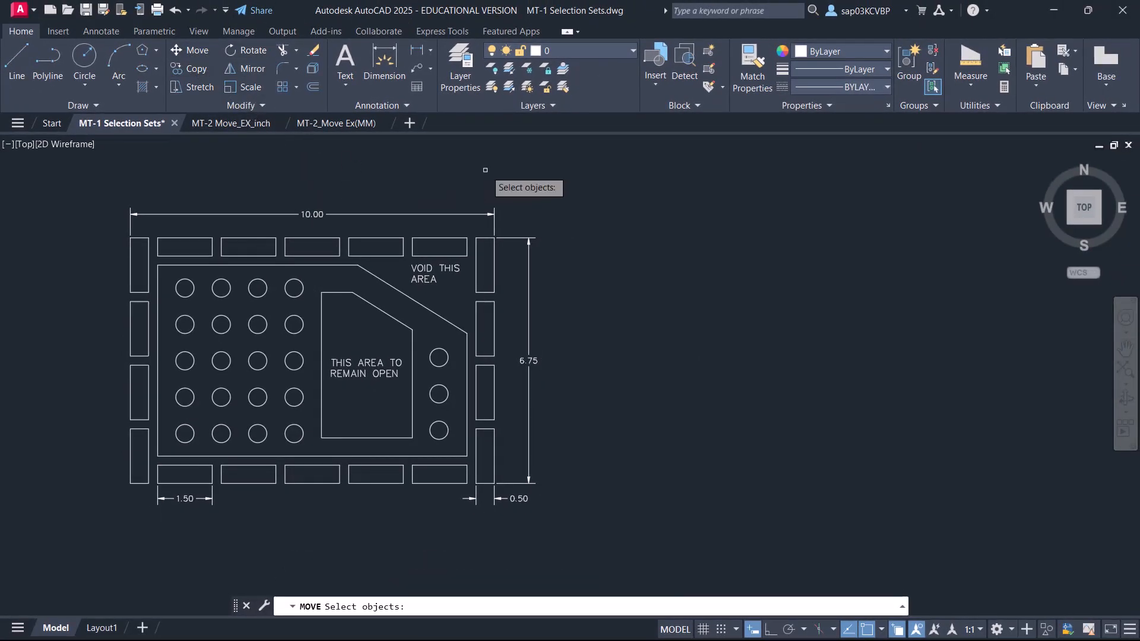
left_click(542, 195)
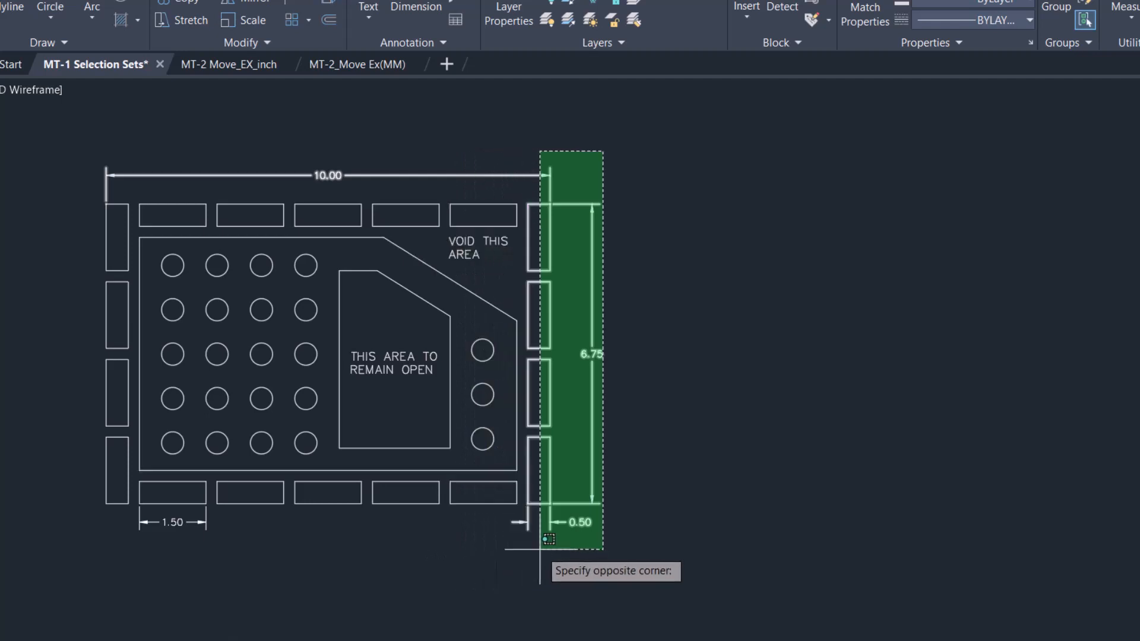
left_click(484, 554)
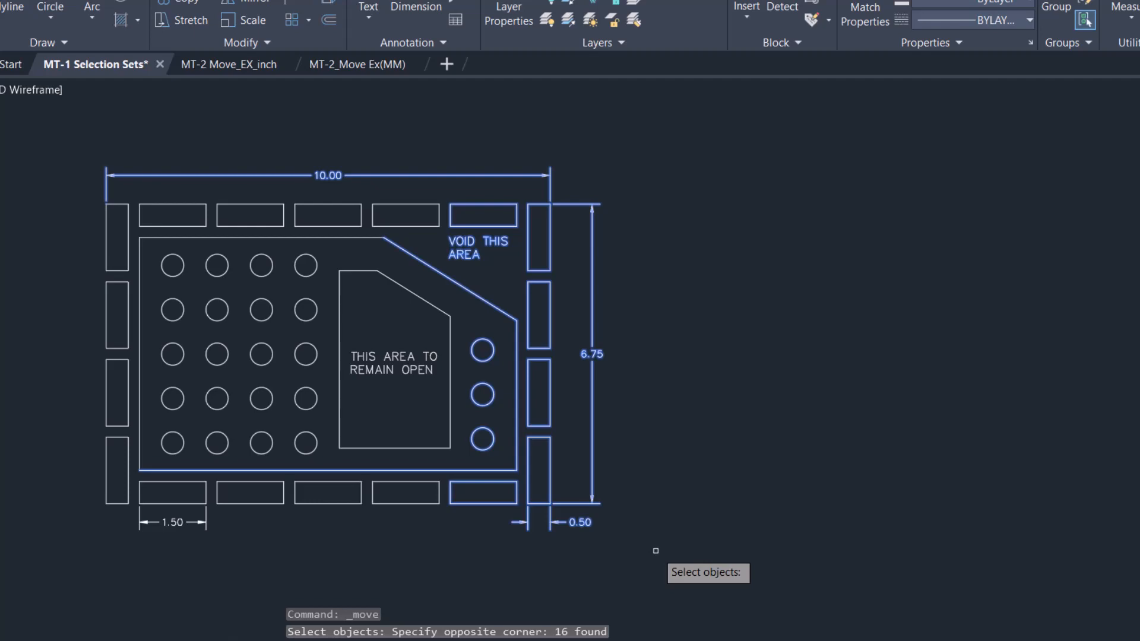
key("Return")
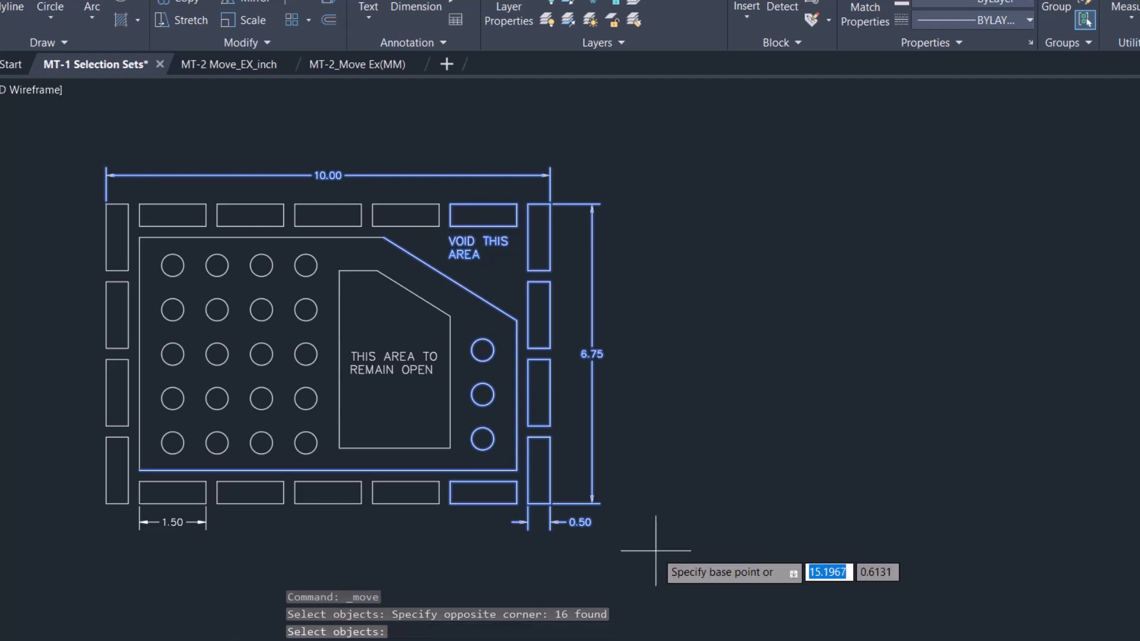
left_click(672, 541)
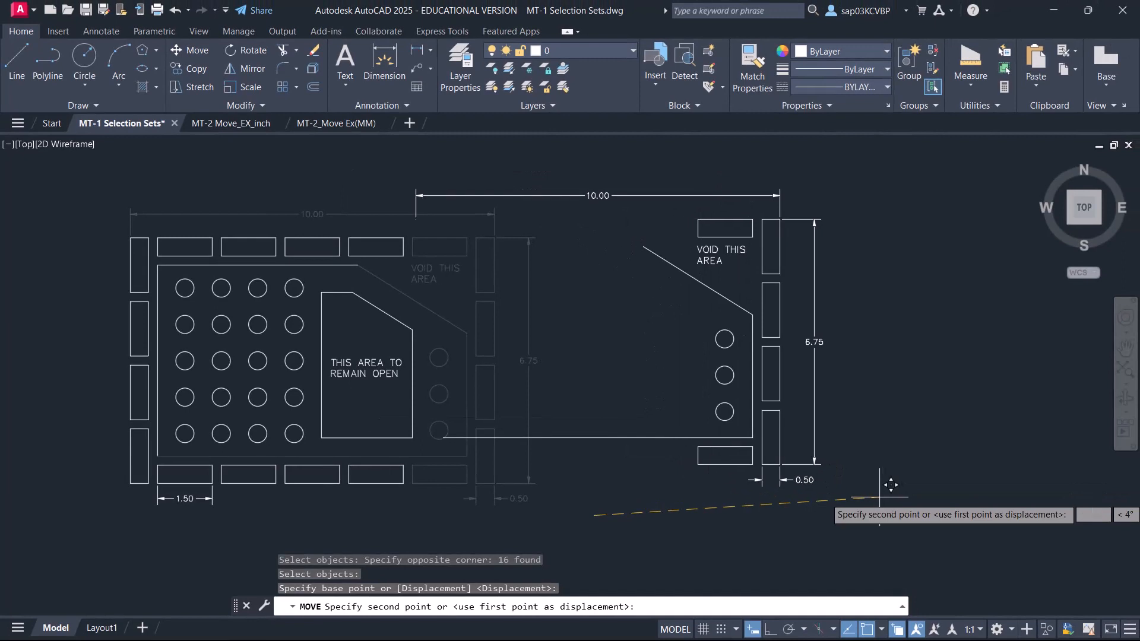
key("Escape")
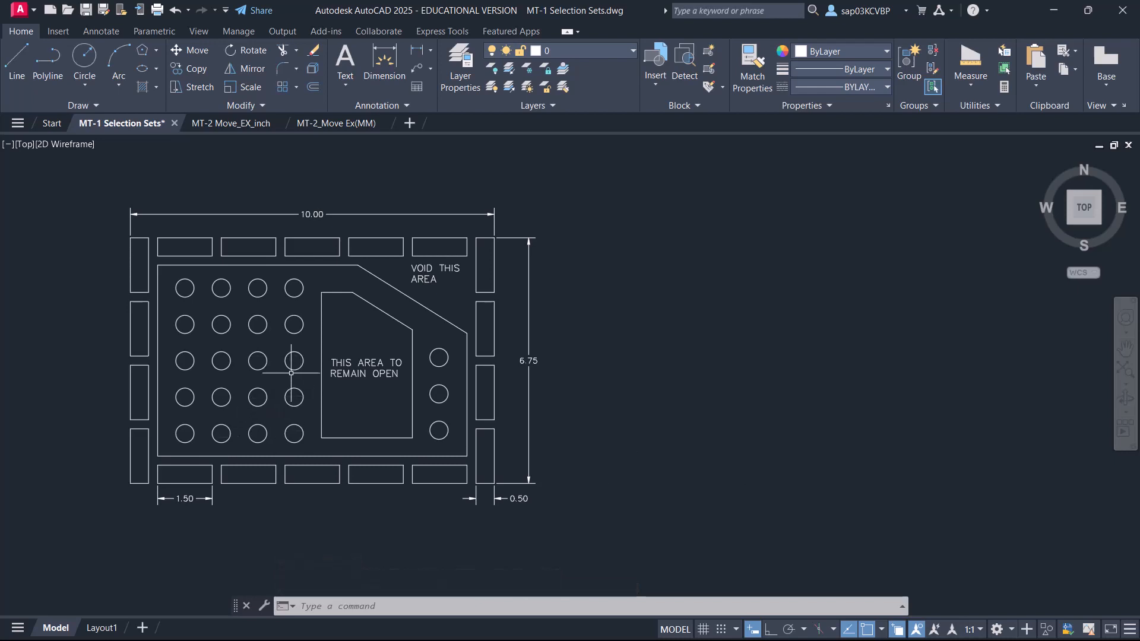
Move the uppermost of the three right-hand circles outside the plan by its center grip, and undo the move
left_click(445, 365)
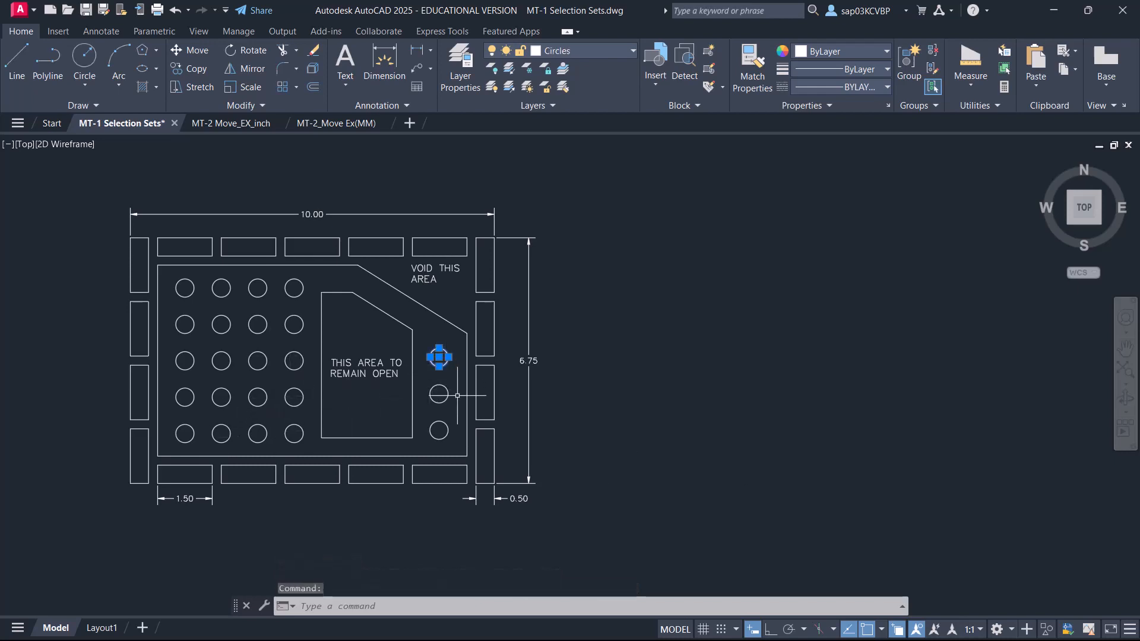
left_click(439, 357)
left_click(644, 314)
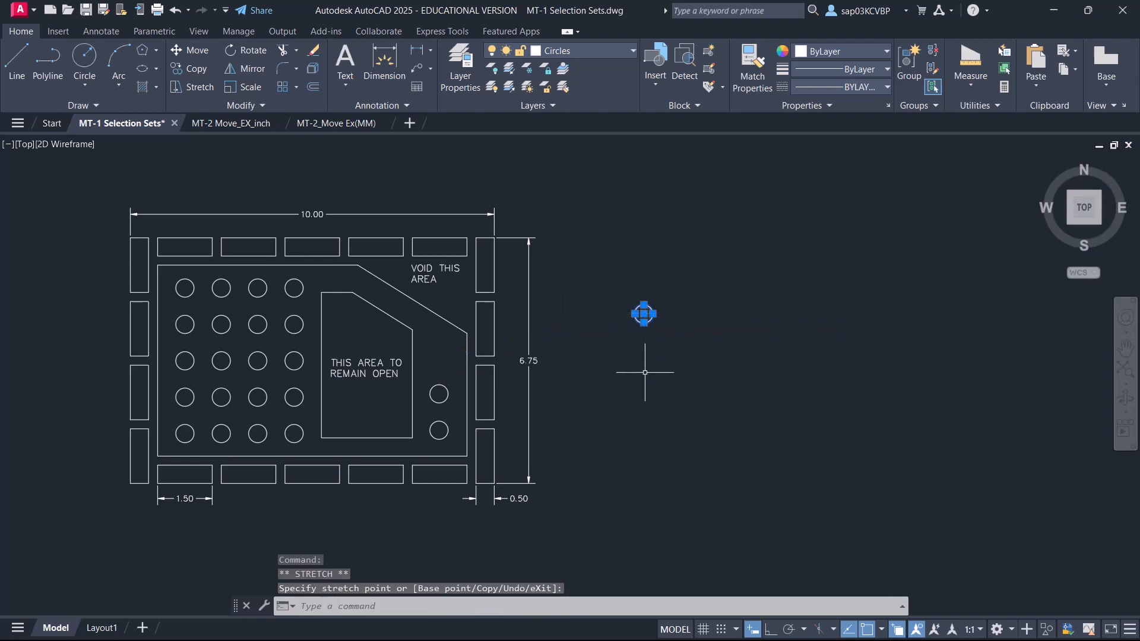
key("Escape")
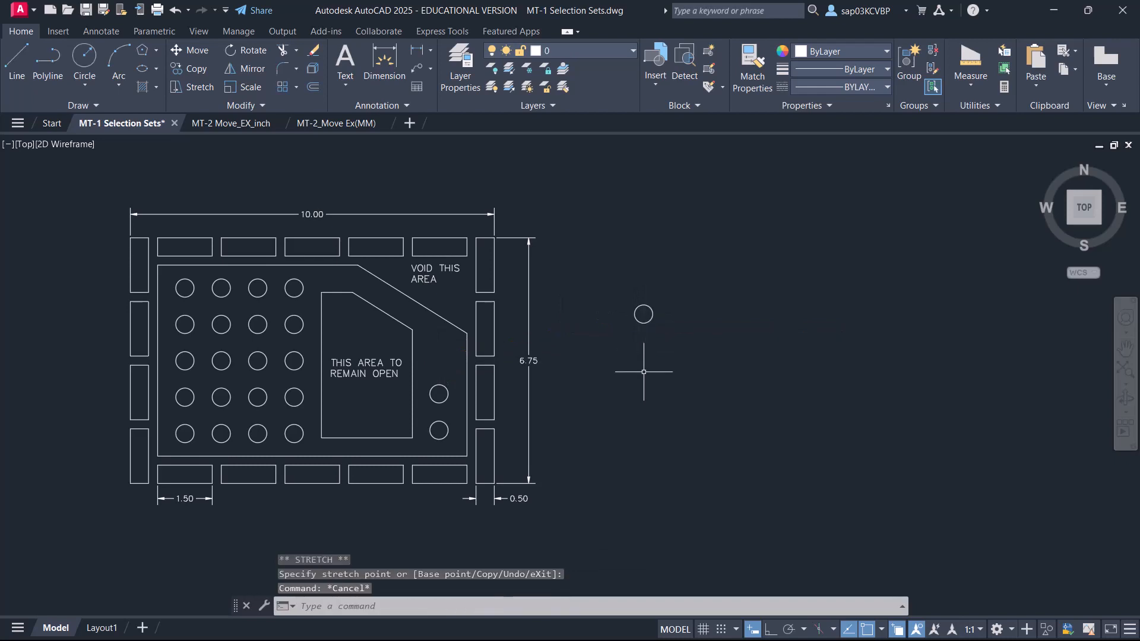
key("ctrl+z")
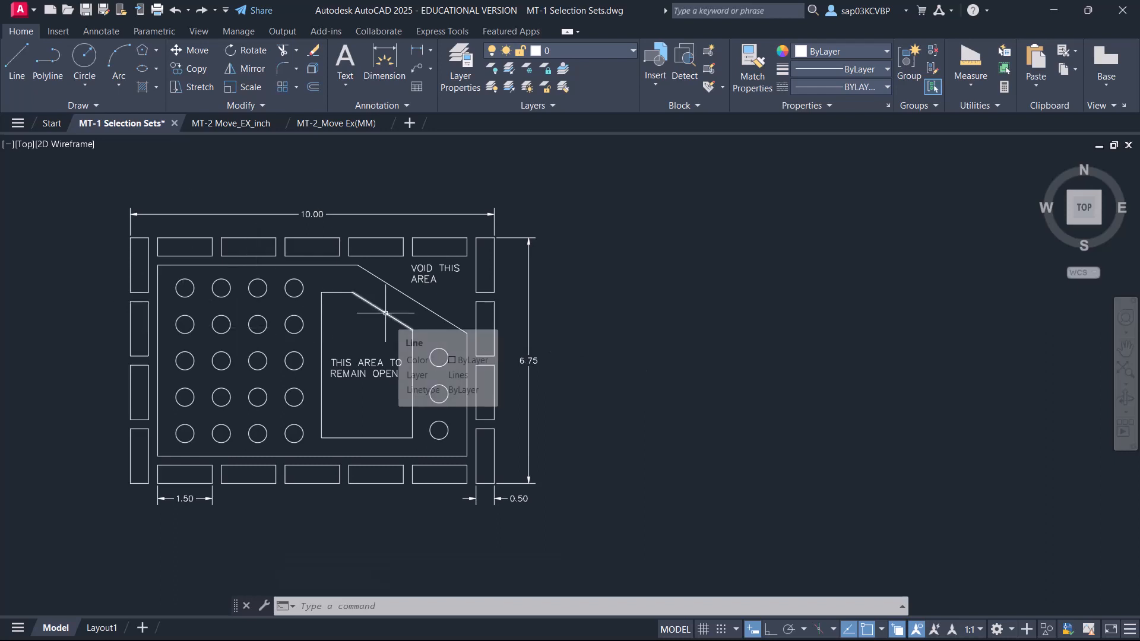
Window-select the circle grid for a Move, remove the two lower rectangles and the 1.50 dimension from the selection, and cancel the command
scroll(202, 423, "up", 3)
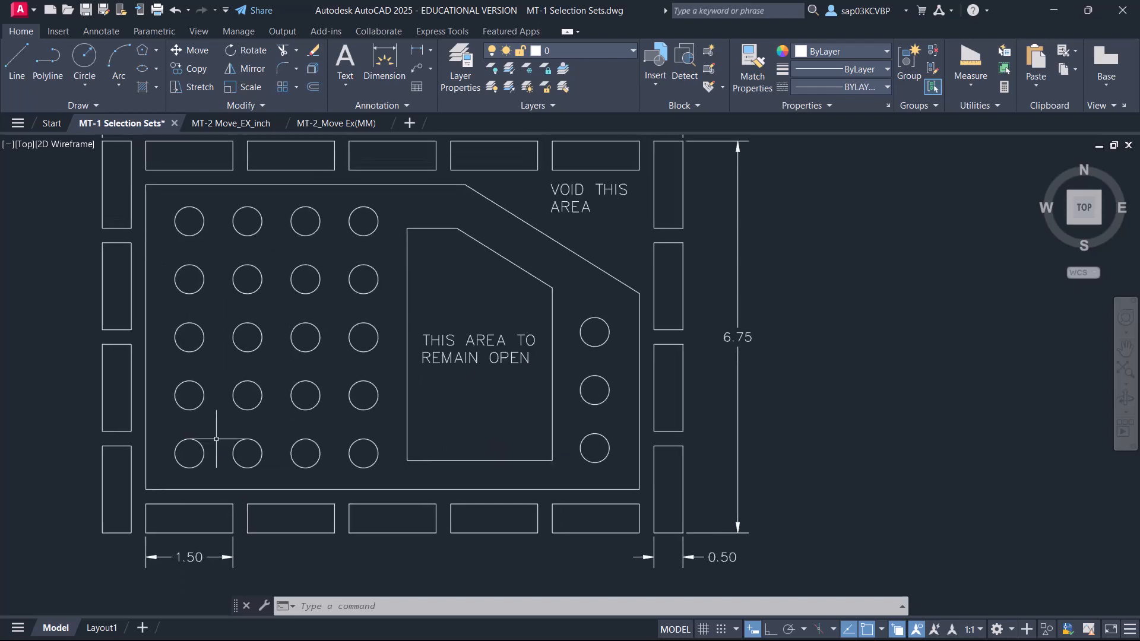
type("e")
key("Return")
left_click(189, 49)
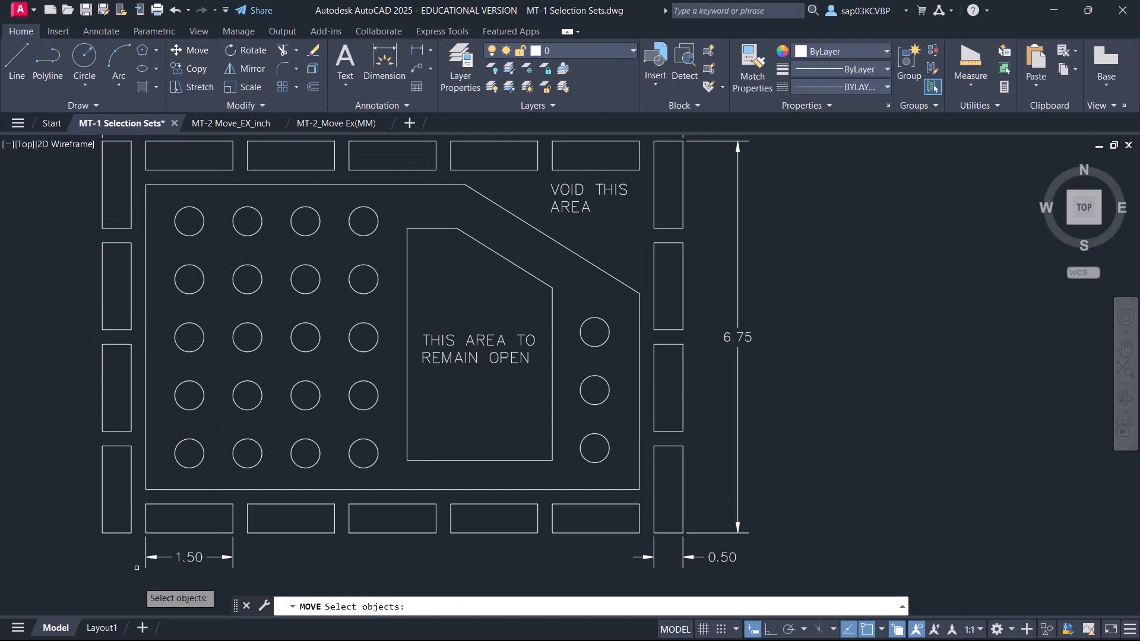
left_click(106, 585)
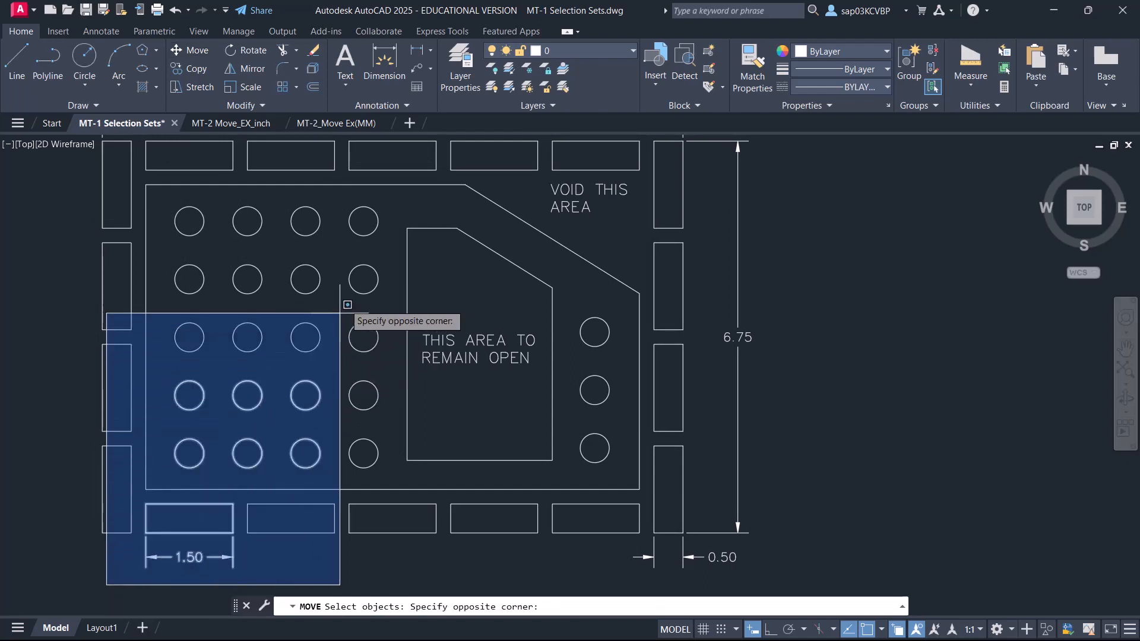
left_click(396, 191)
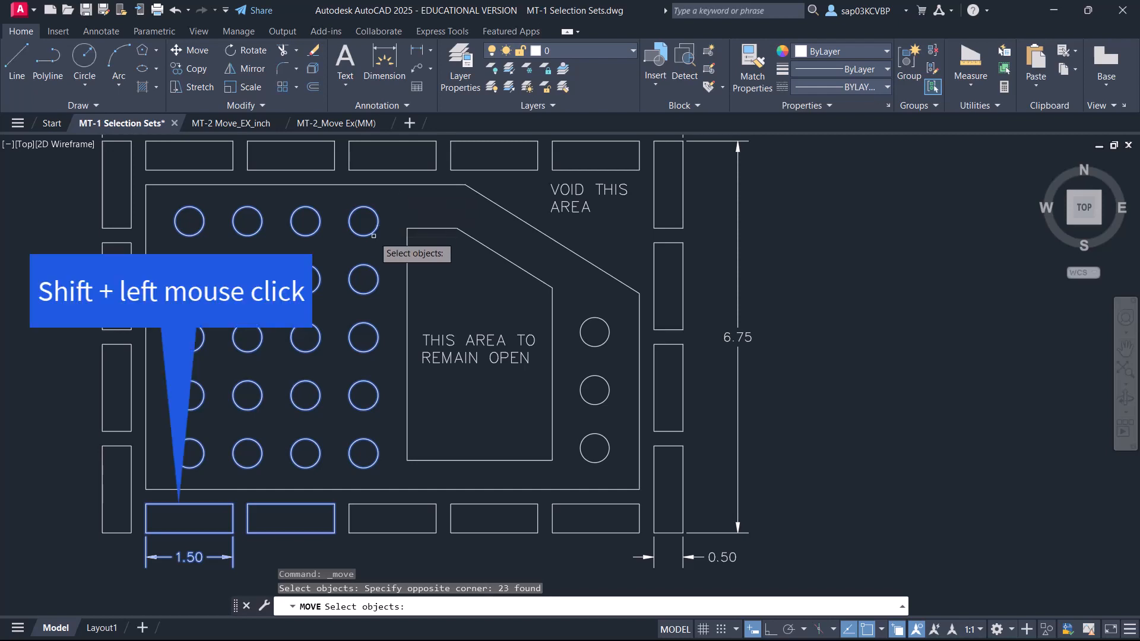
left_click(196, 503, "shift")
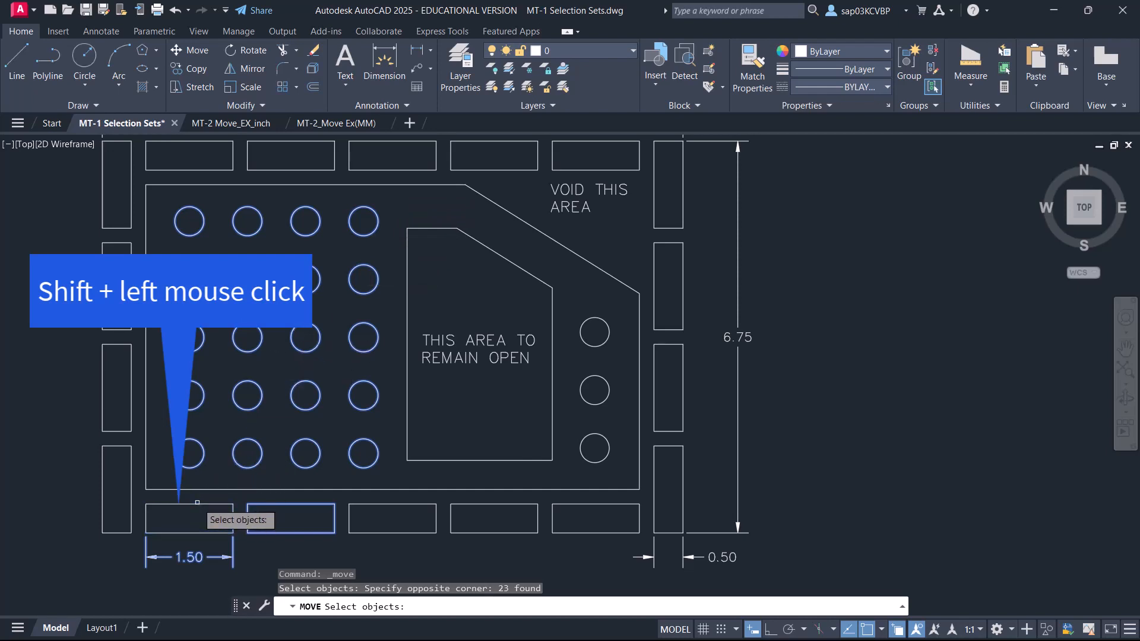
left_click(282, 506, "shift")
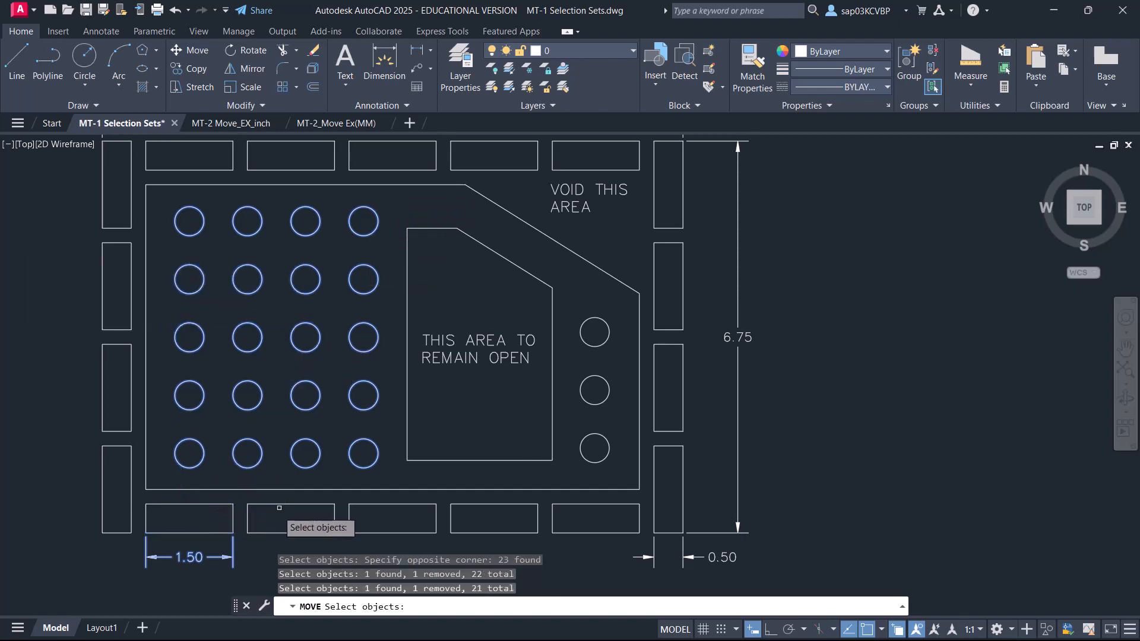
left_click(233, 558, "shift")
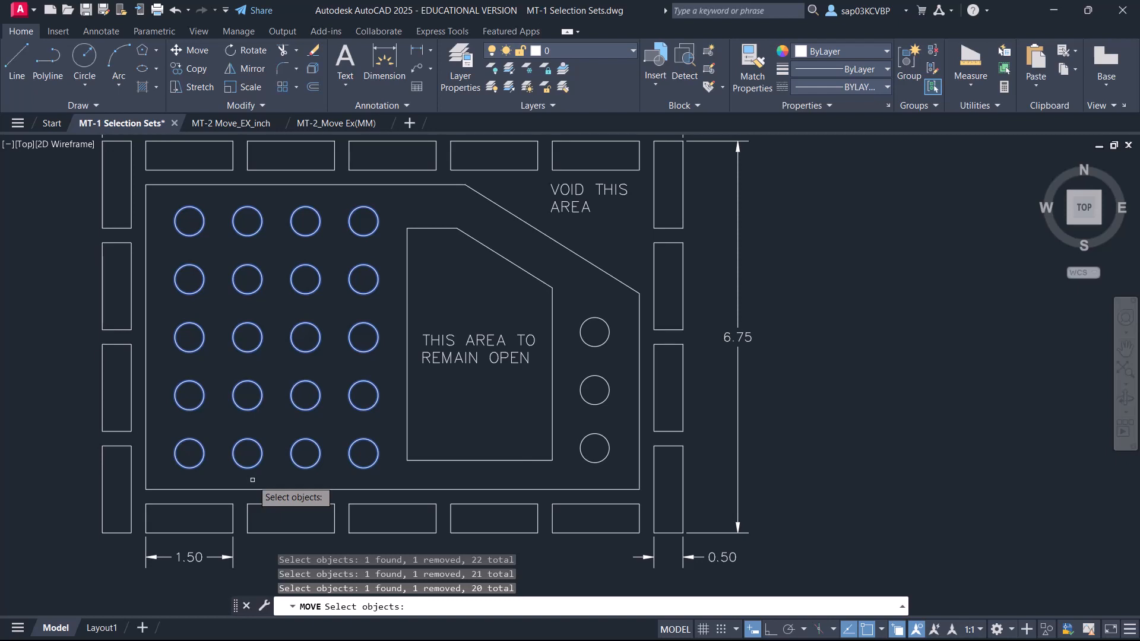
key("Escape")
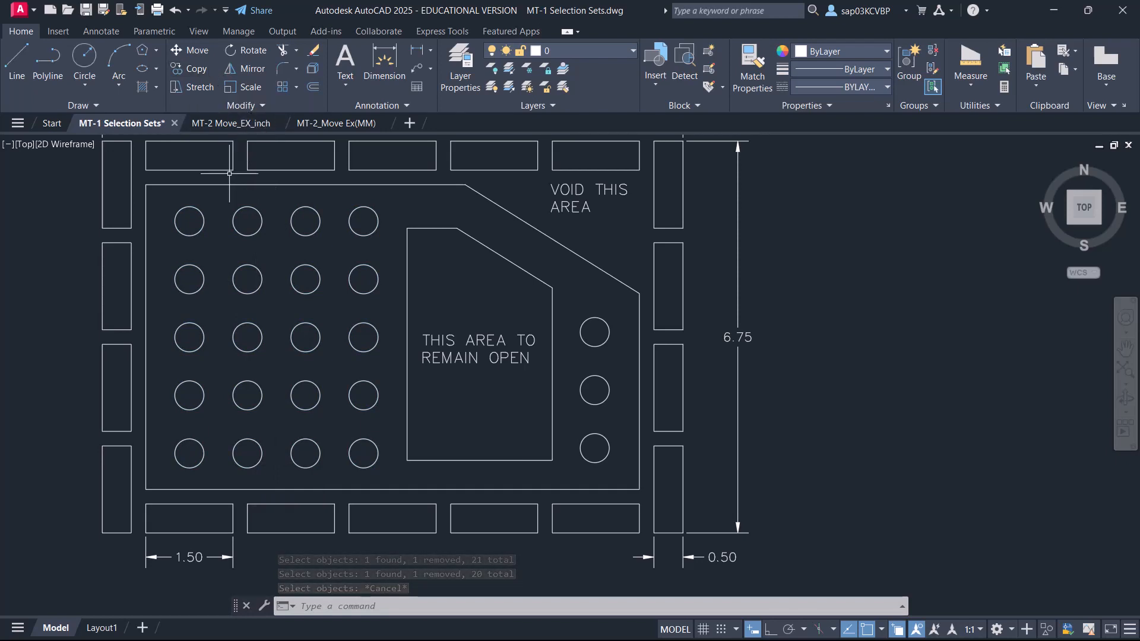
Start a Copy with a window-polygon selection, tracing the boundary around the three right-hand circles and over the open-area outline
left_click(195, 69)
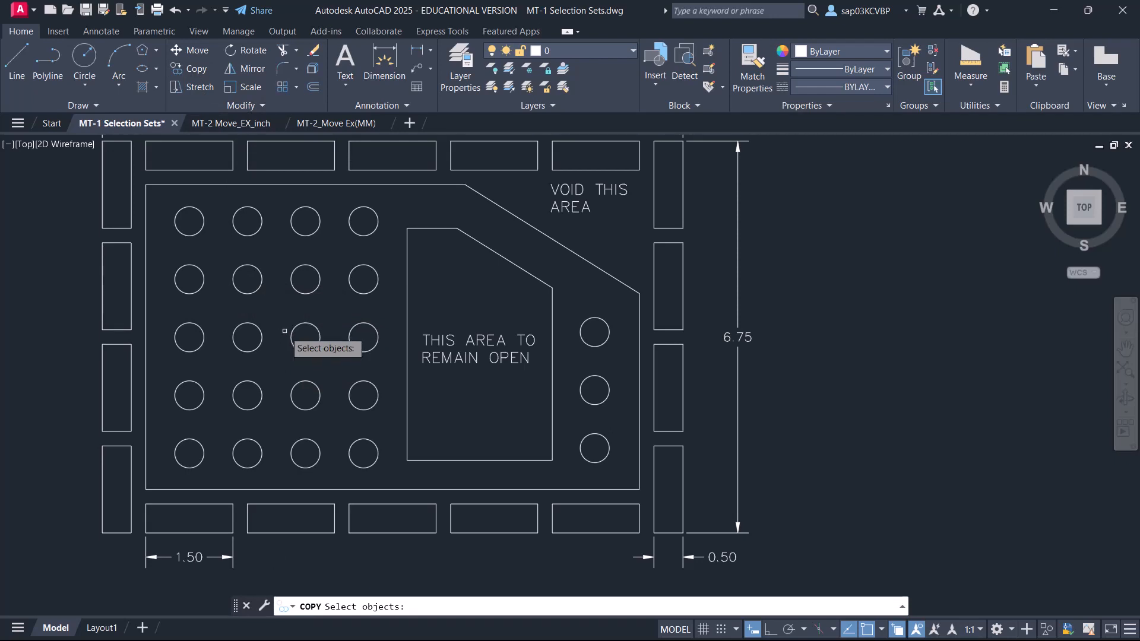
type("wp")
key("Return")
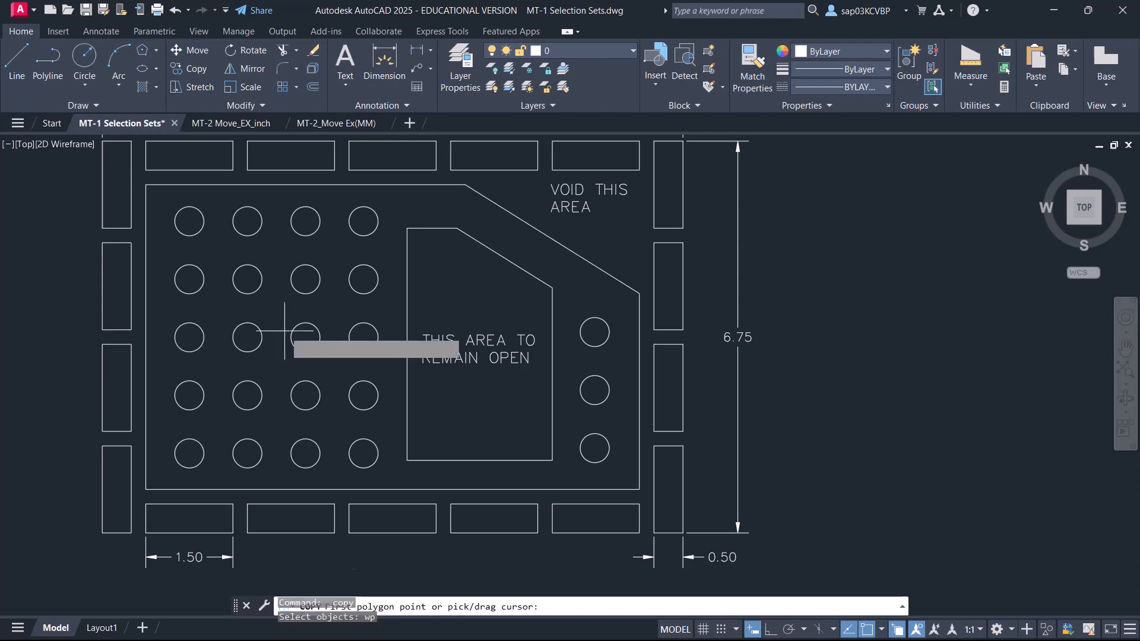
left_click(344, 486)
left_click(483, 477)
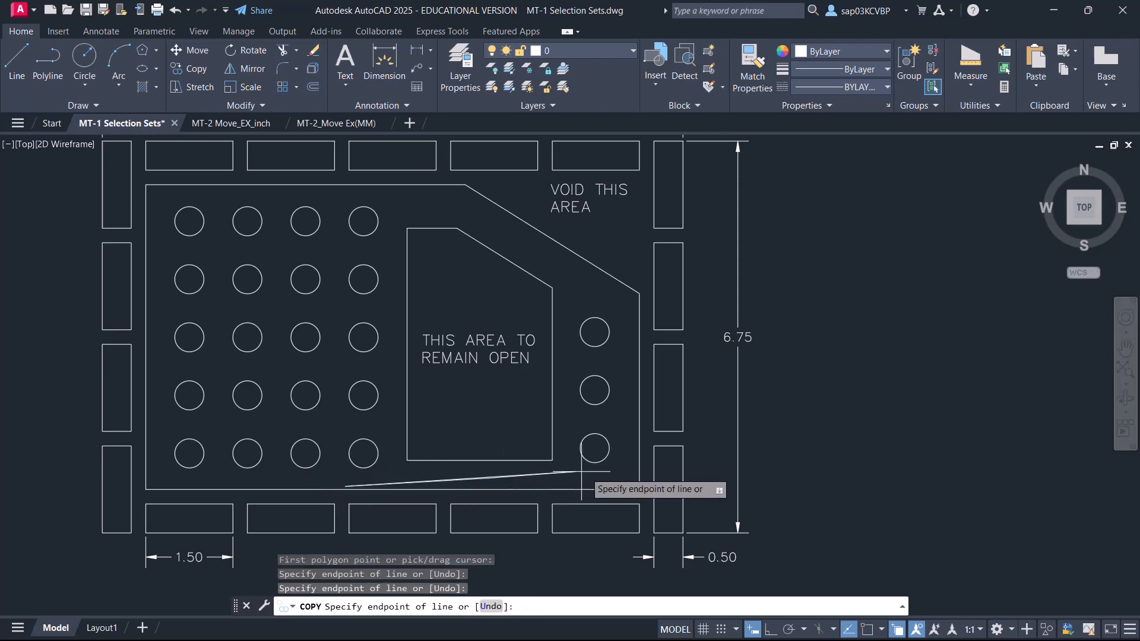
left_click(615, 473)
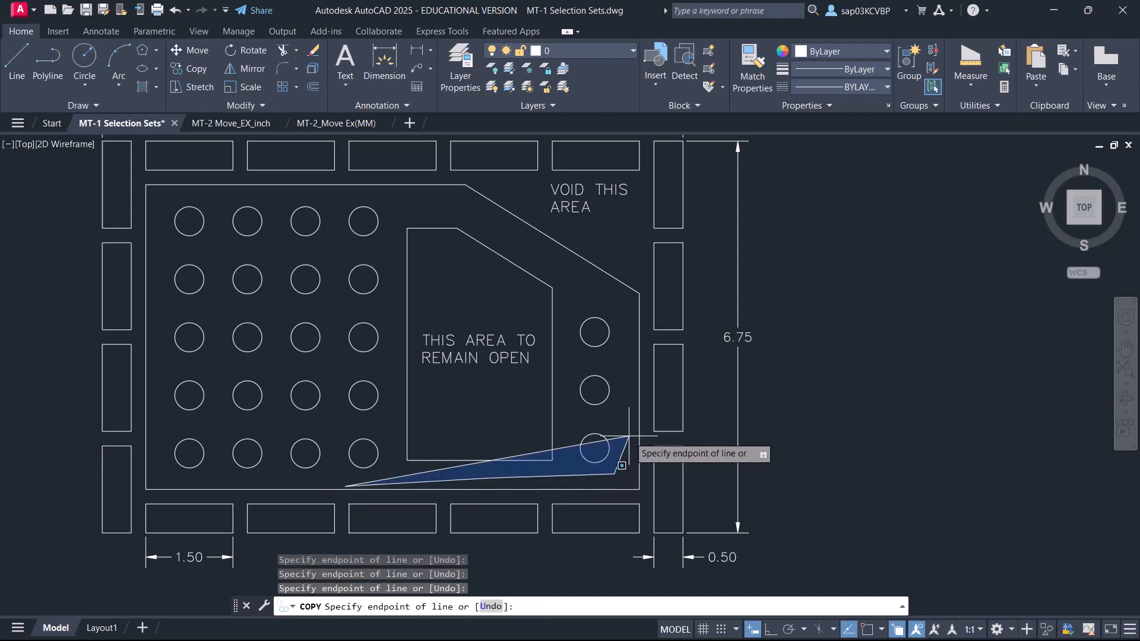
left_click(629, 316)
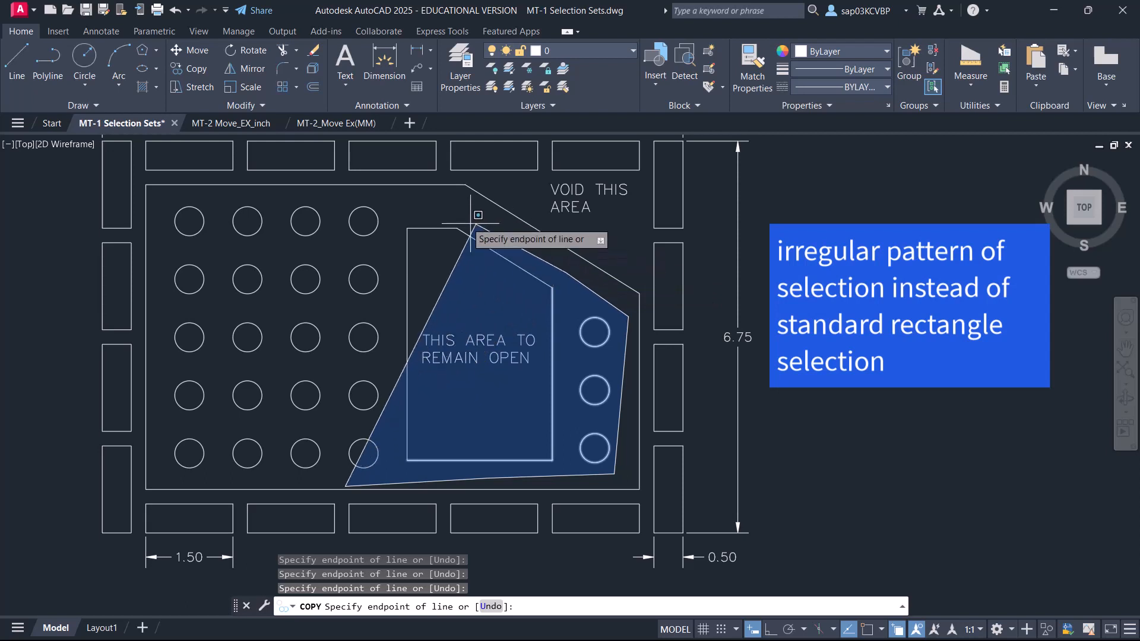
left_click(446, 209)
left_click(389, 200)
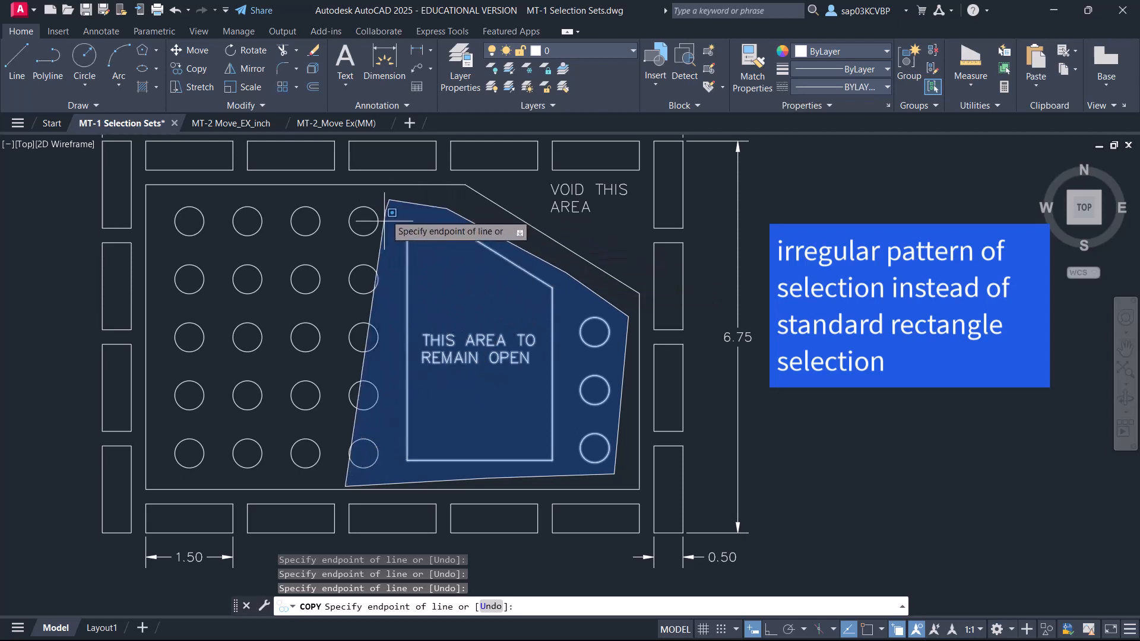
Extend the window polygon along the circle grid's upper row, notching it to leave out the fourth and second circles
left_click(386, 257)
left_click(320, 252)
left_click(322, 198)
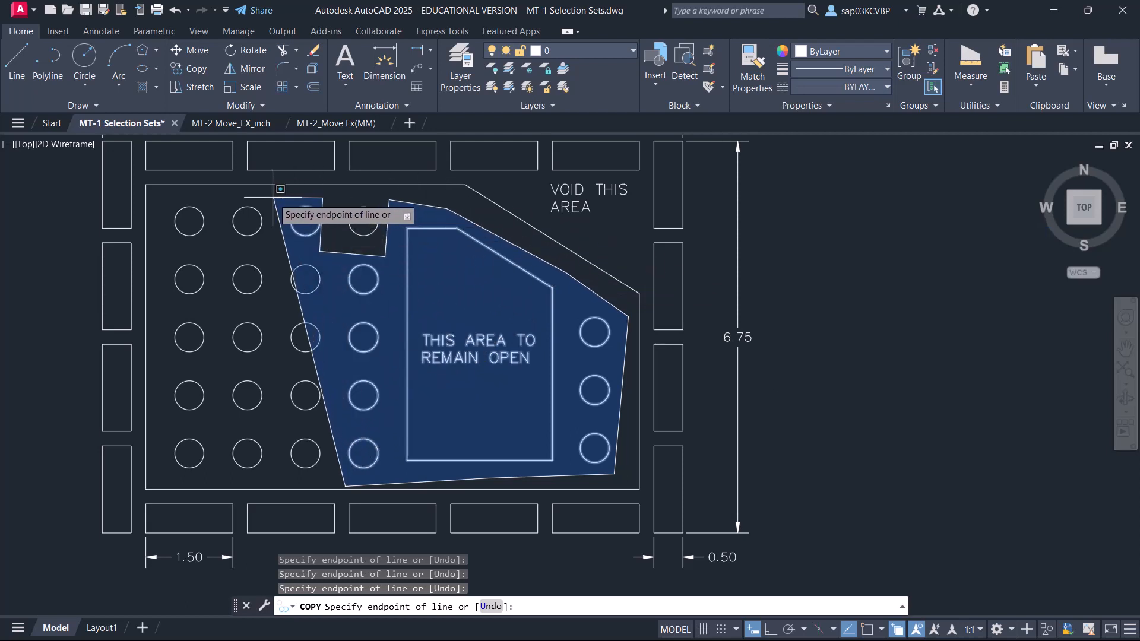
left_click(272, 198)
left_click(271, 247)
left_click(221, 251)
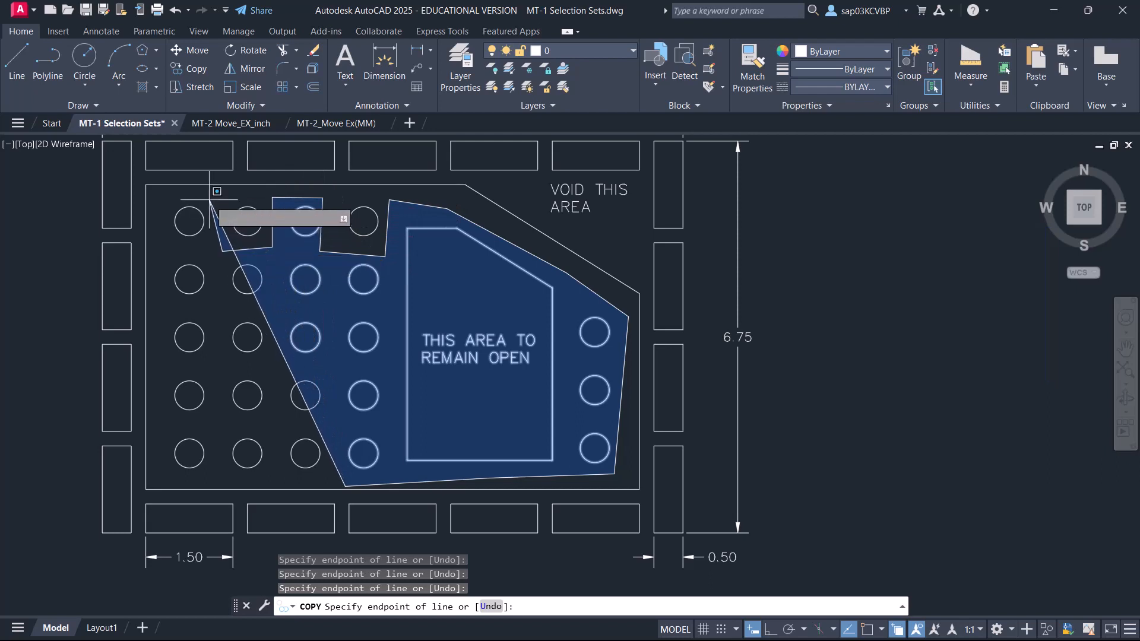
left_click(209, 200)
left_click(155, 226)
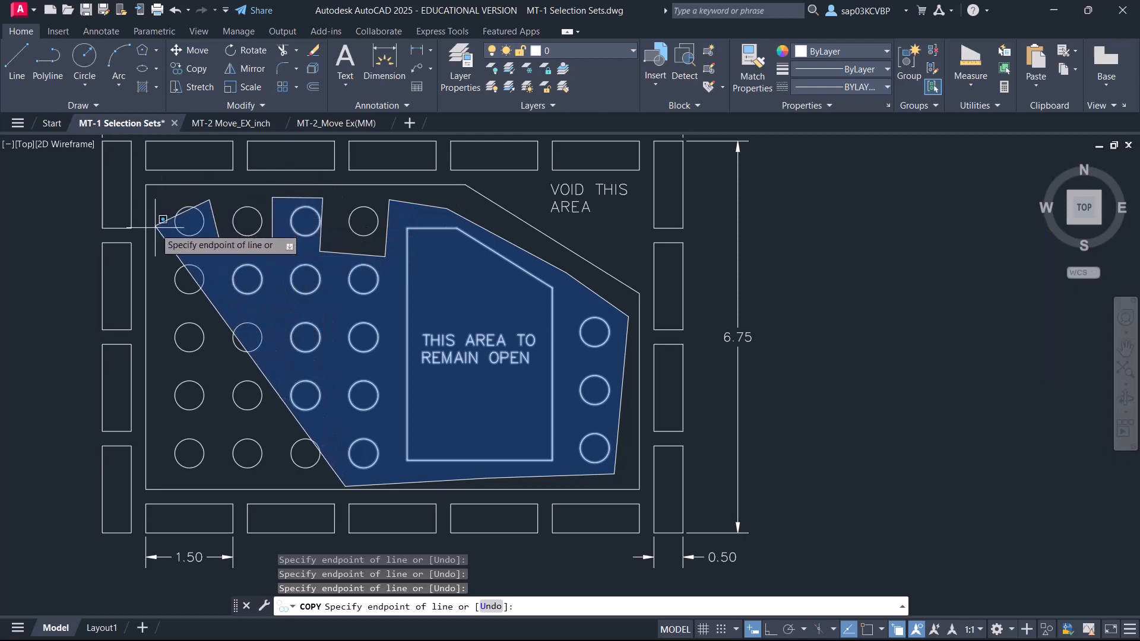
Finish the window polygon down the grid's left side and above the first three bottom-row circles, and cancel the Copy
left_click(153, 311)
left_click(161, 424)
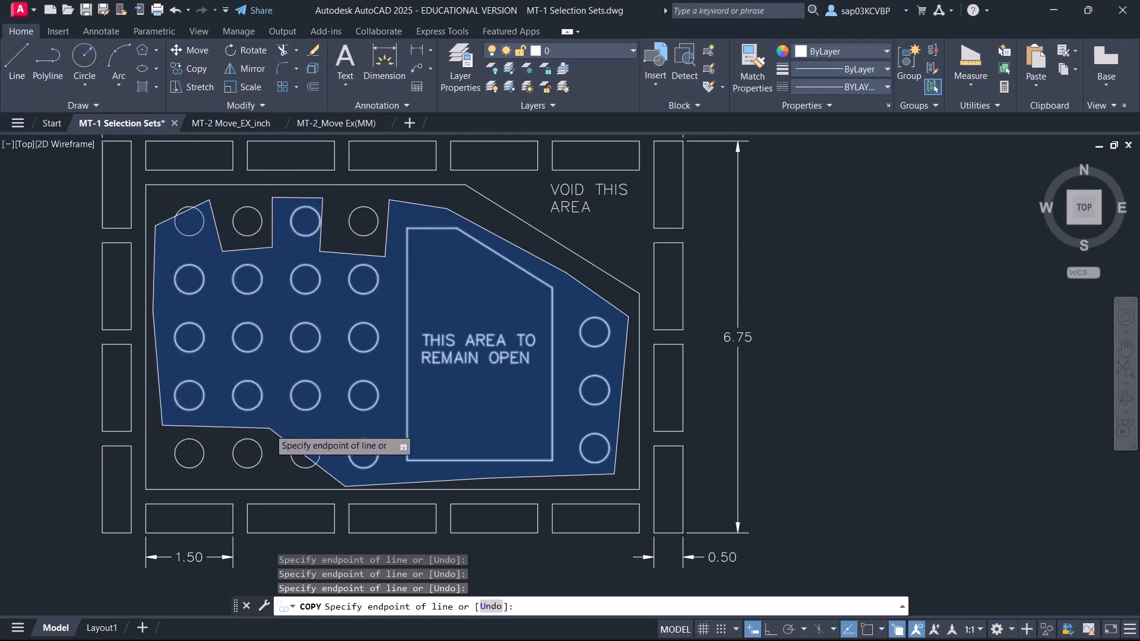
left_click(270, 428)
left_click(296, 363)
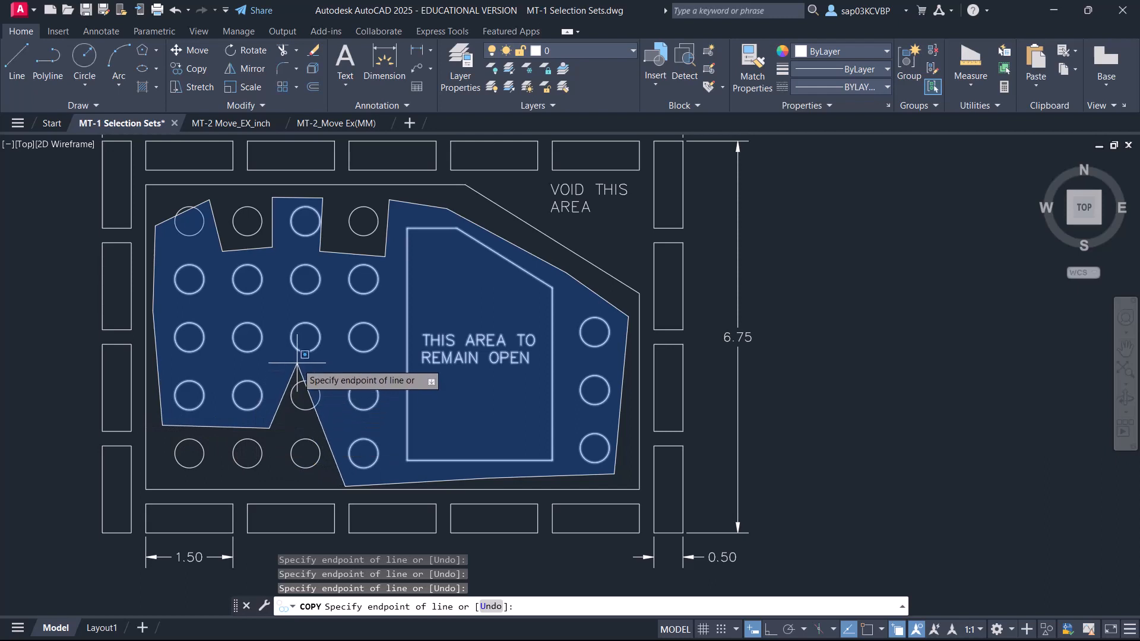
left_click(342, 365)
key("Return")
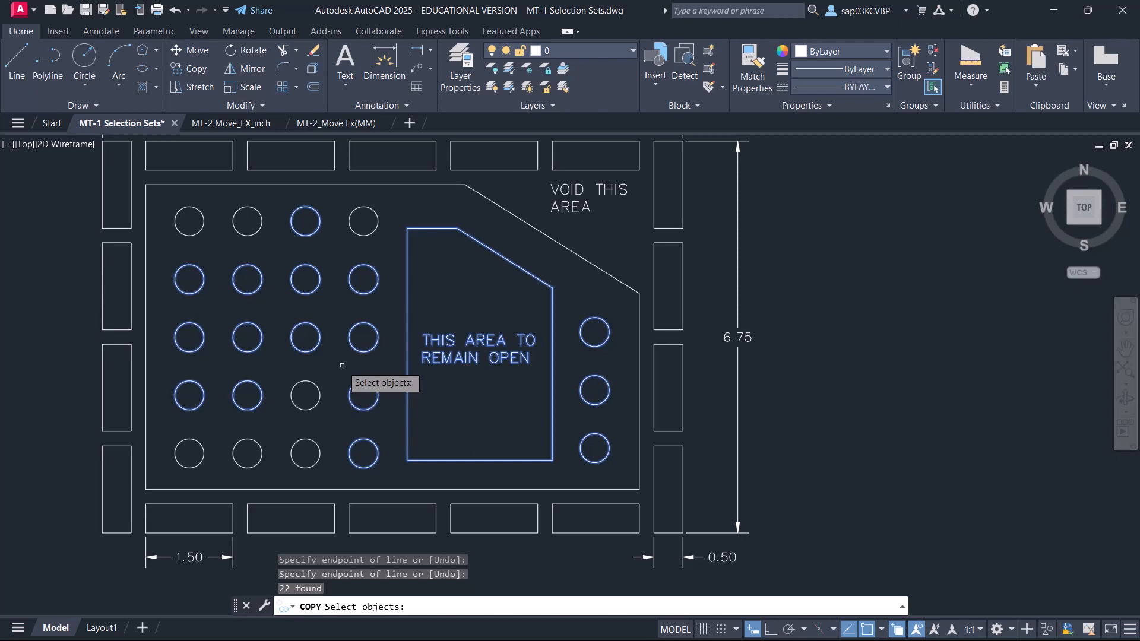
key("Escape")
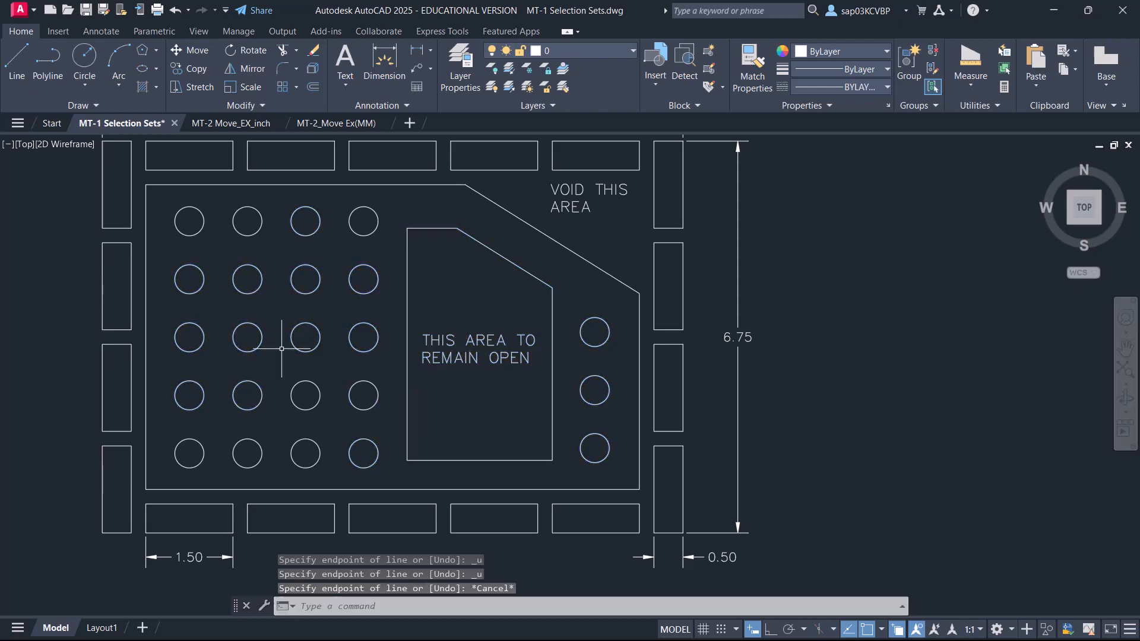
Start a Copy with a crossing-polygon selection through the three right-hand circles, past the open area's slanted edge and across the upper circle row
left_click(194, 70)
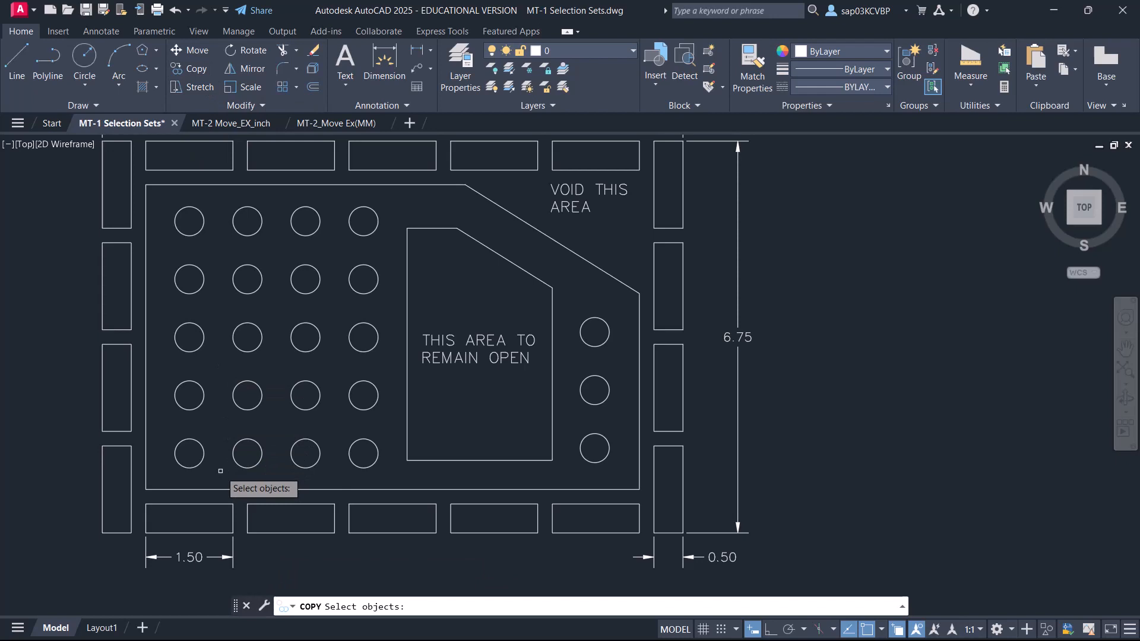
type("c")
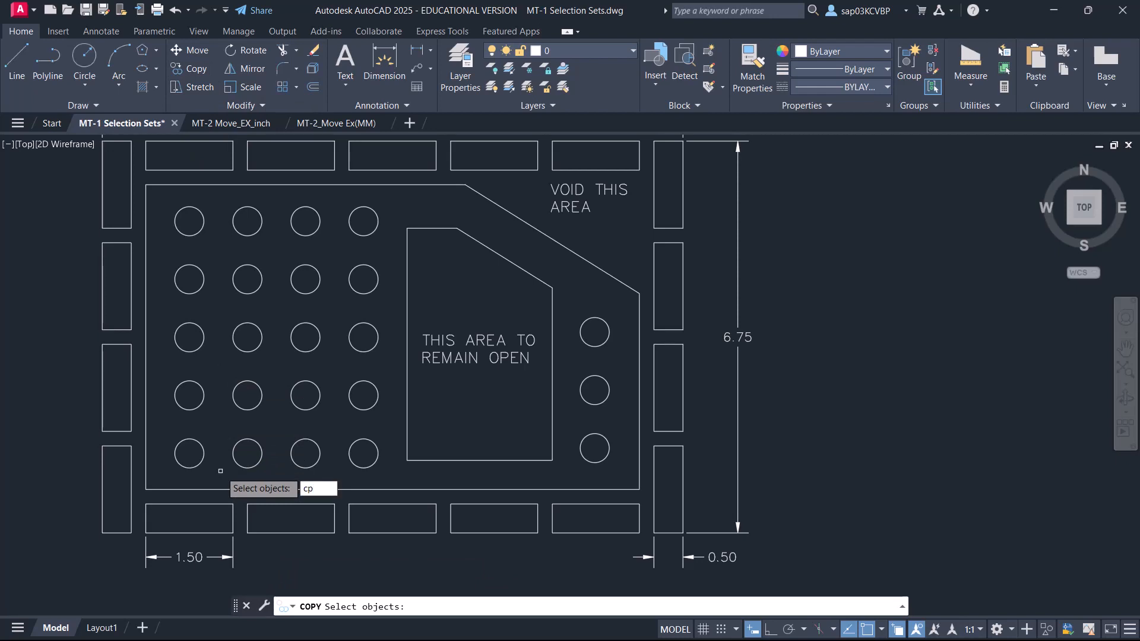
type("p")
key("Return")
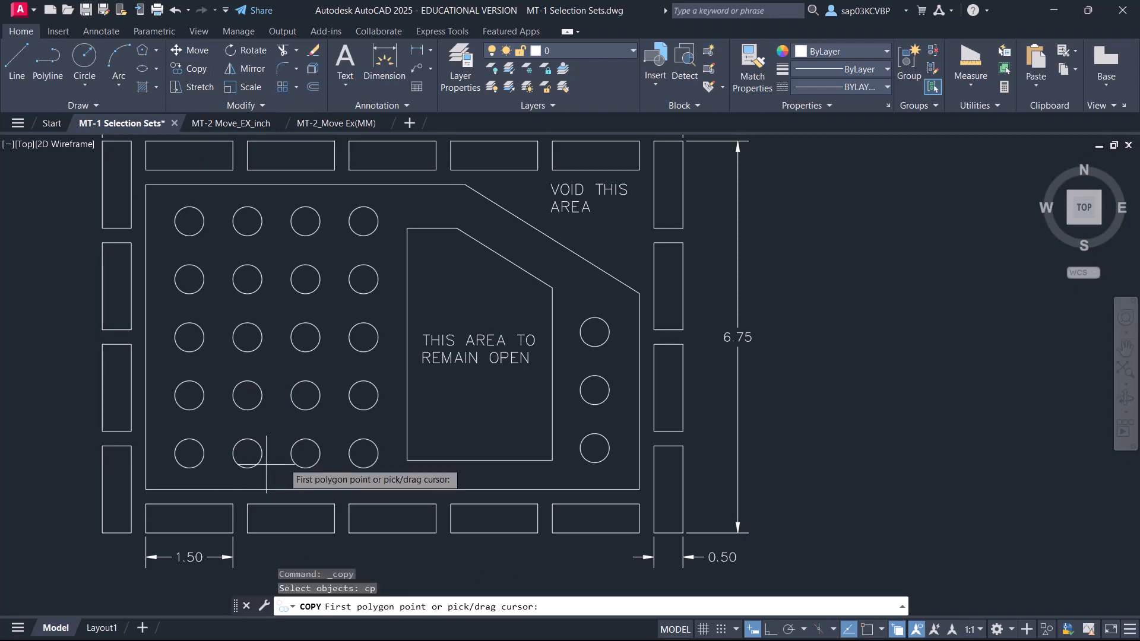
left_click(597, 473)
left_click(591, 292)
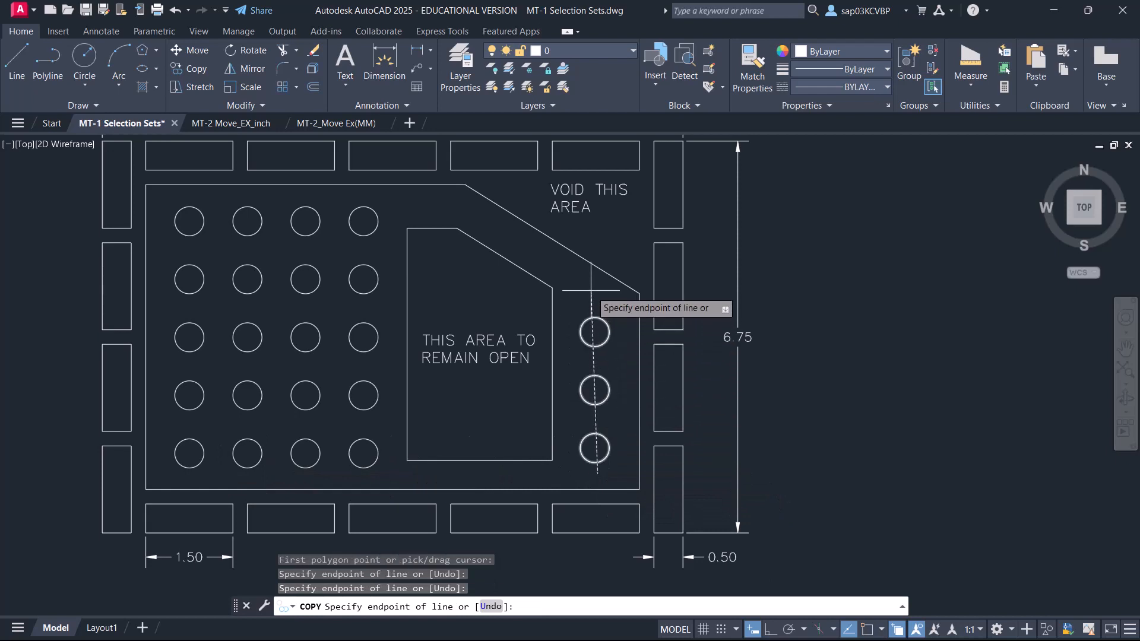
left_click(468, 214)
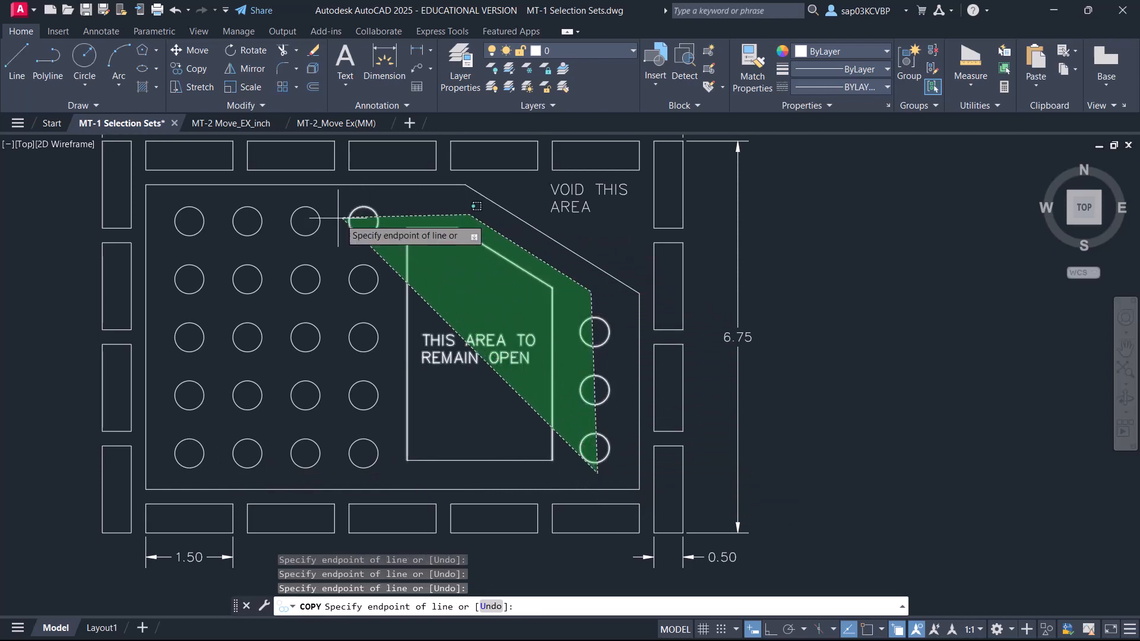
left_click(164, 220)
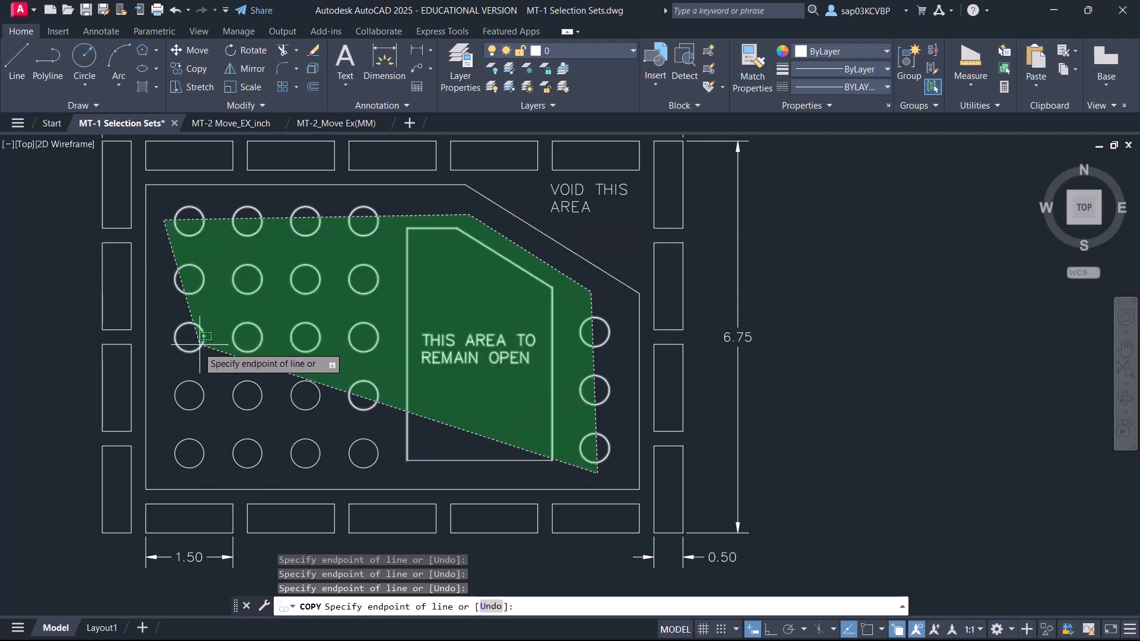
Complete the crossing polygon below the upper circle row, down between the grid and the open area, and through the bottom-row circles
left_click(162, 258)
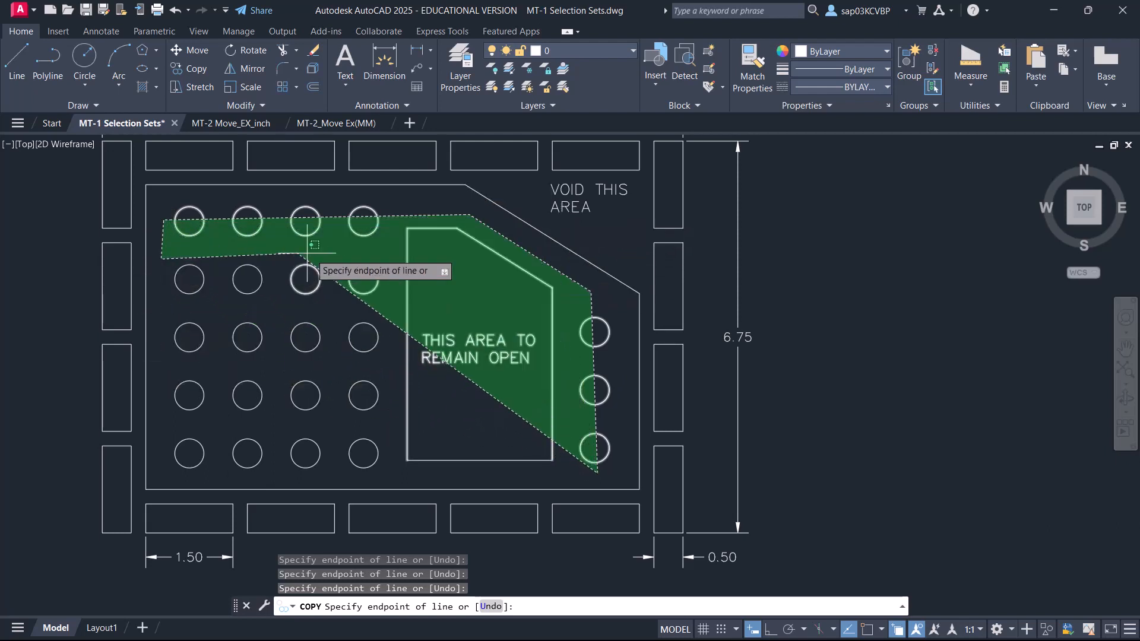
left_click(379, 253)
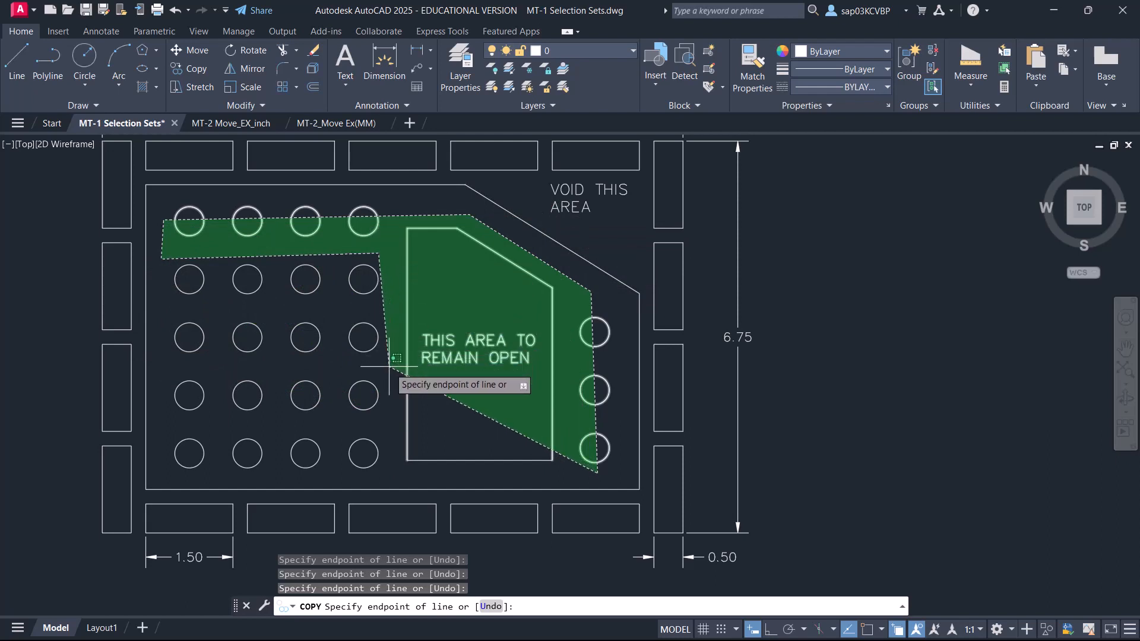
left_click(387, 436)
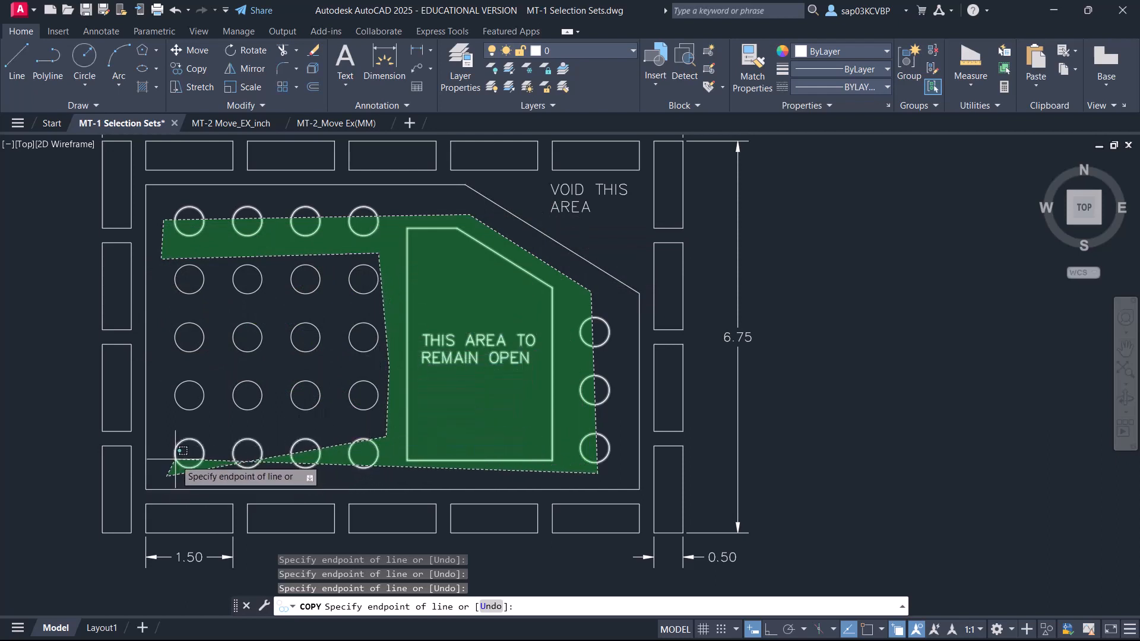
key("Return")
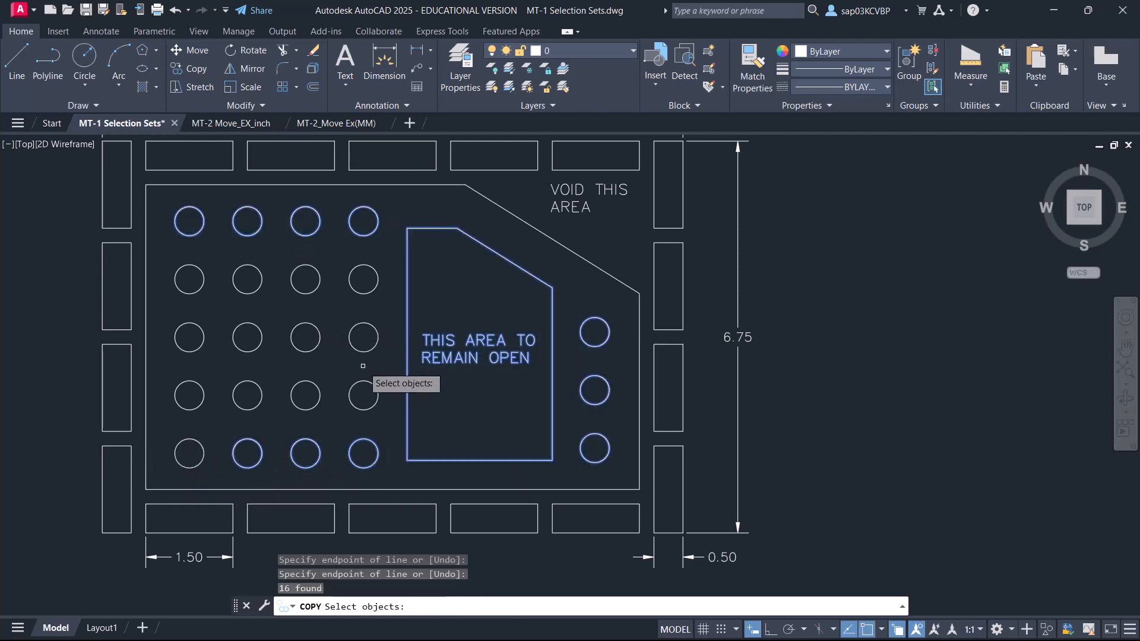
Try to copy the crossing-polygon selection from a base point inside the open area, and cancel before placing the copy
key("Return")
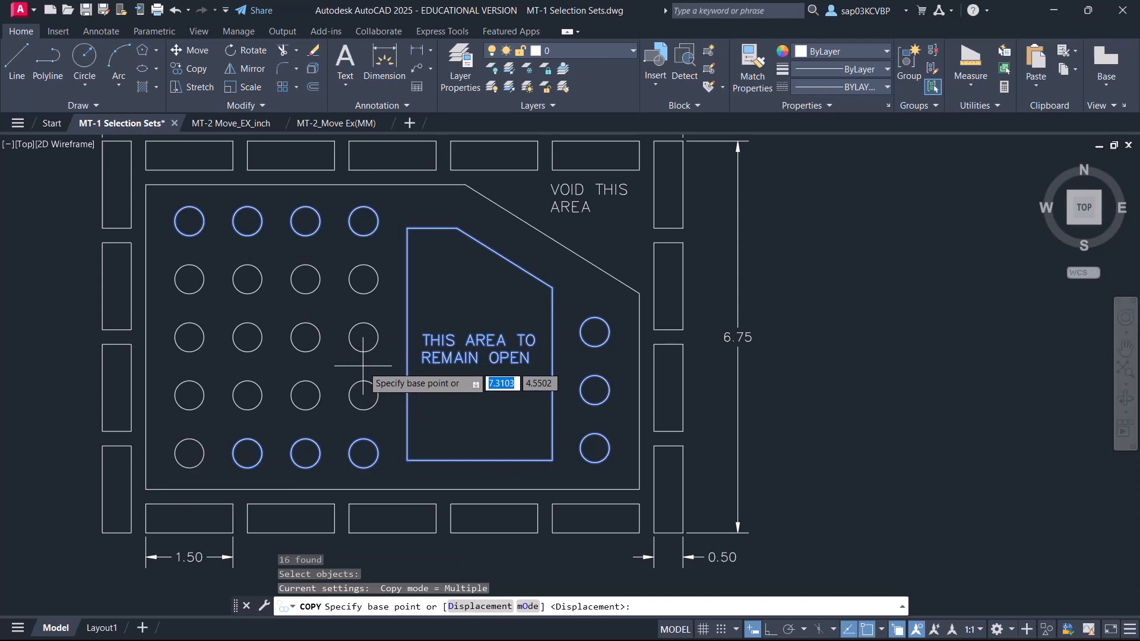
left_click(477, 292)
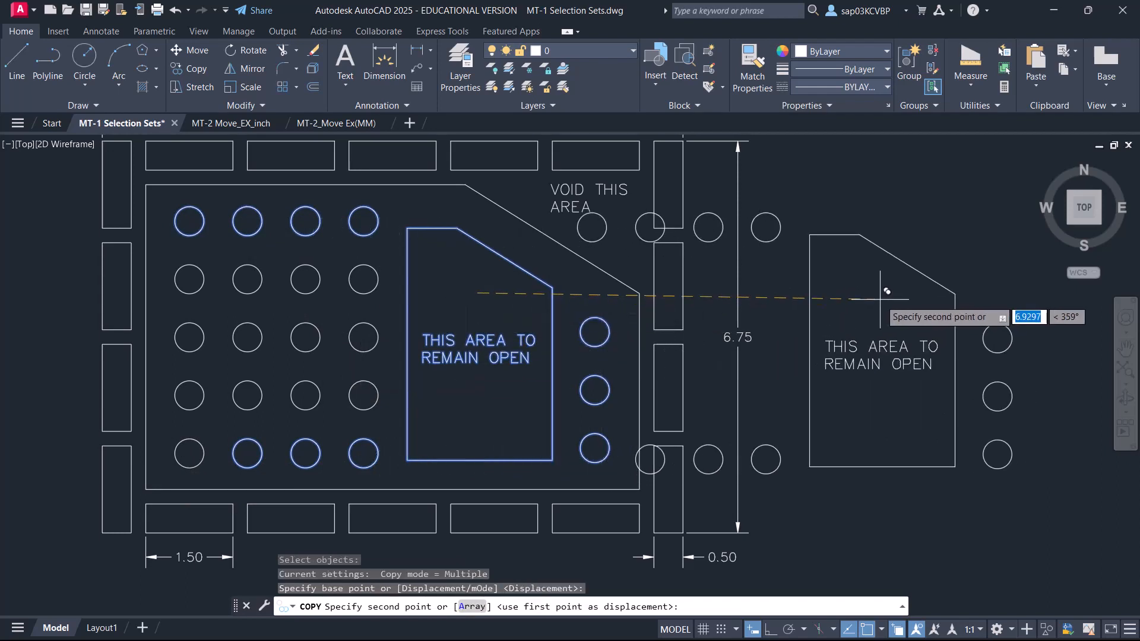
key("Escape")
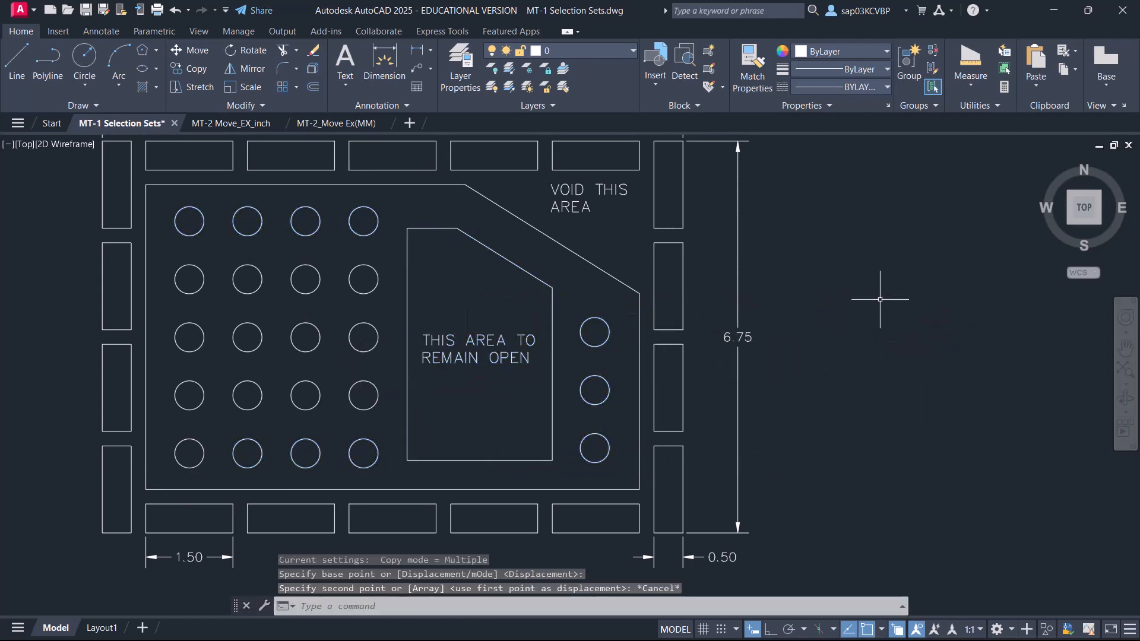
Select all the border rectangles for a Copy with a fence traced around the plan's perimeter, and cancel the command
middle_click_drag(556, 377, 557, 402)
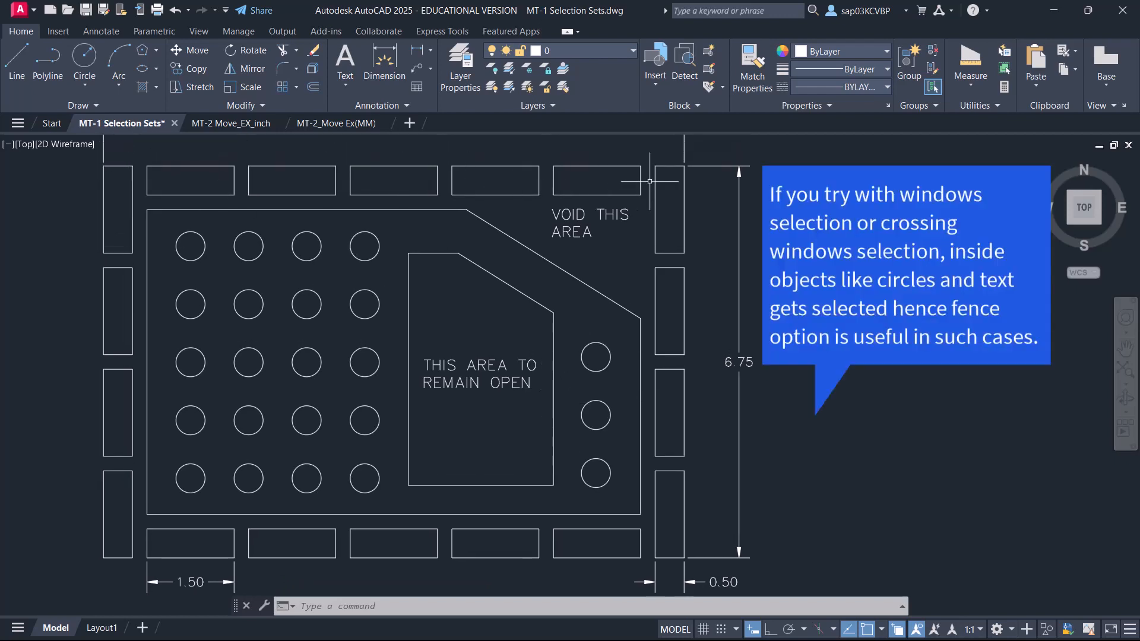
left_click(193, 69)
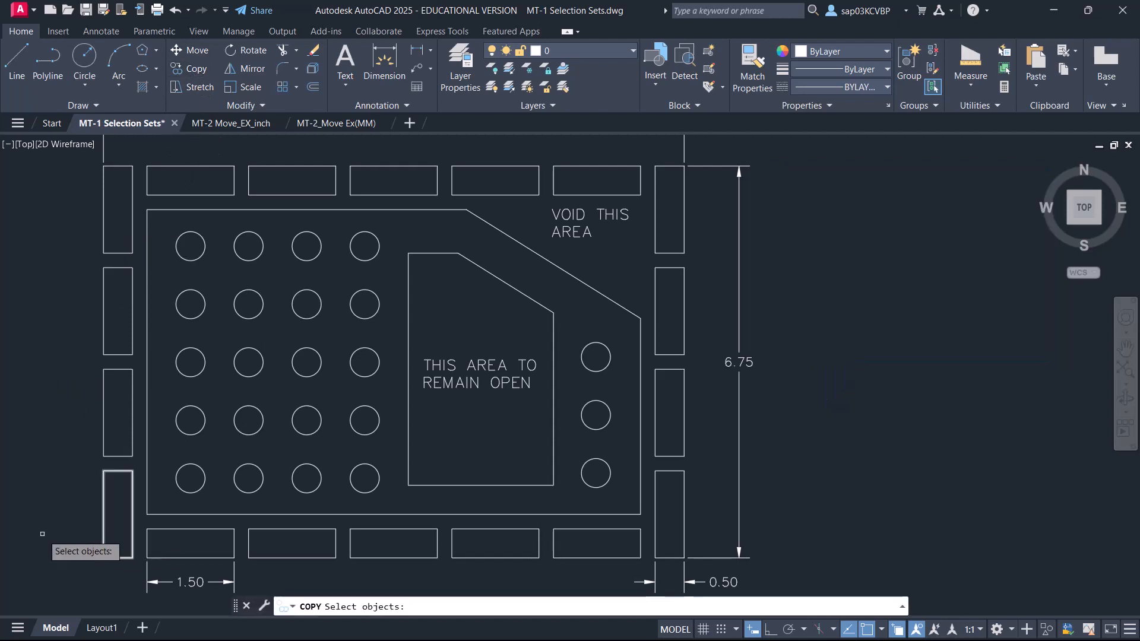
type("f")
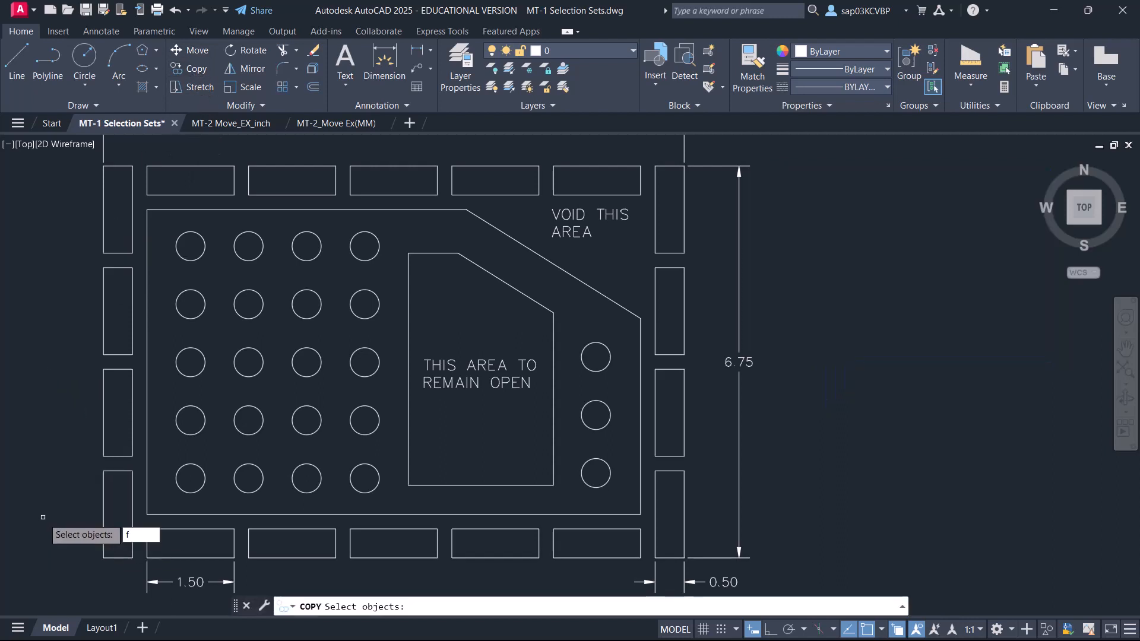
key("Return")
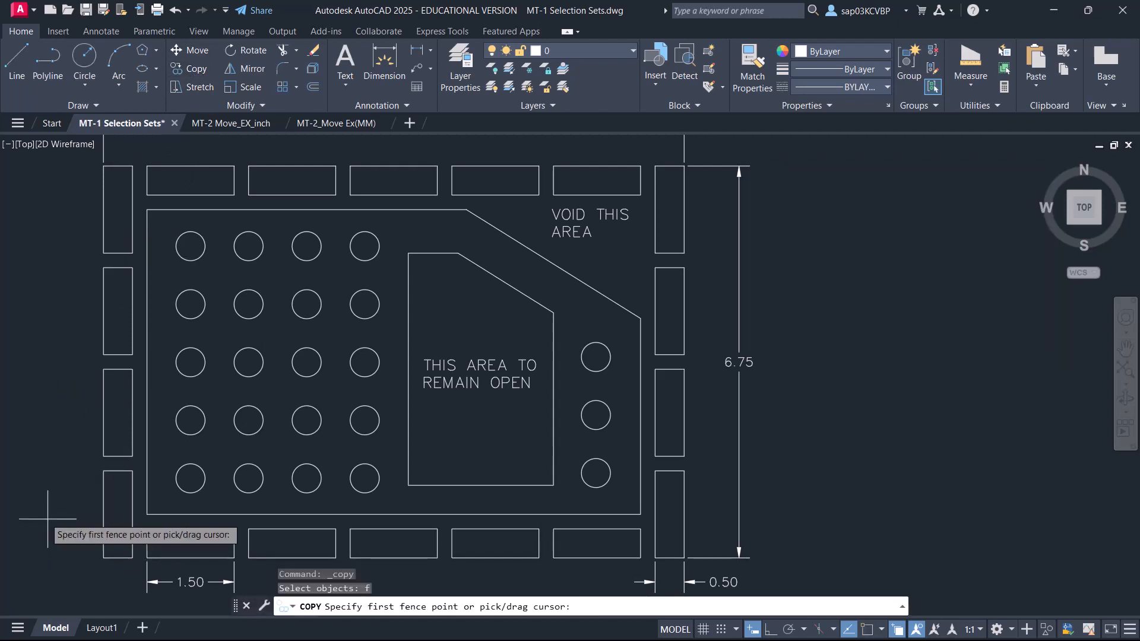
left_click(119, 548)
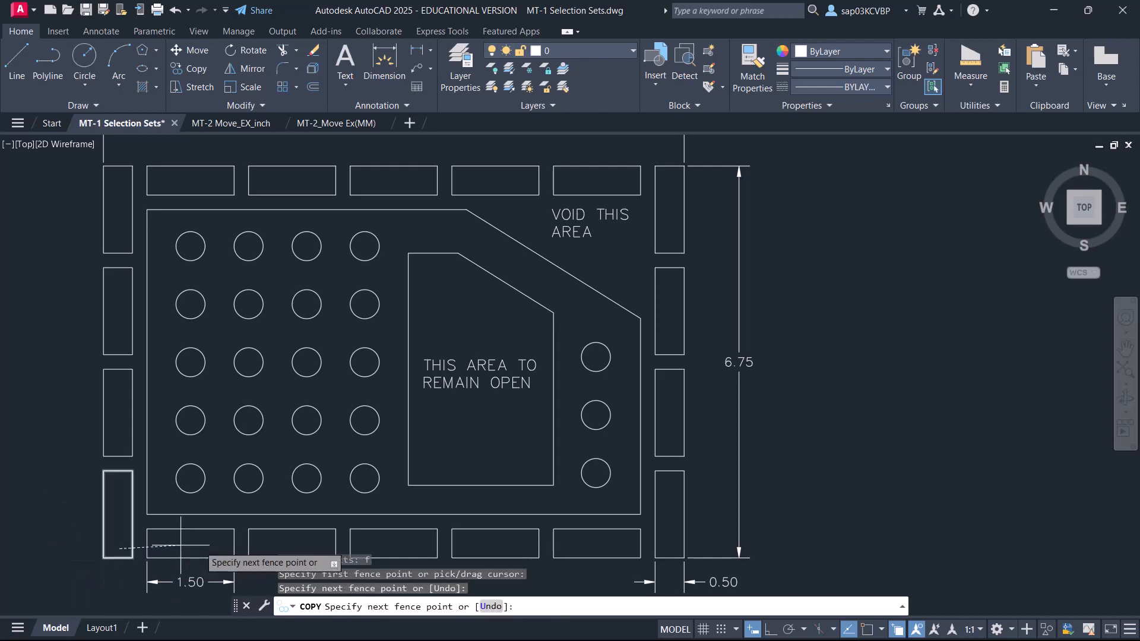
left_click(671, 547)
left_click(675, 182)
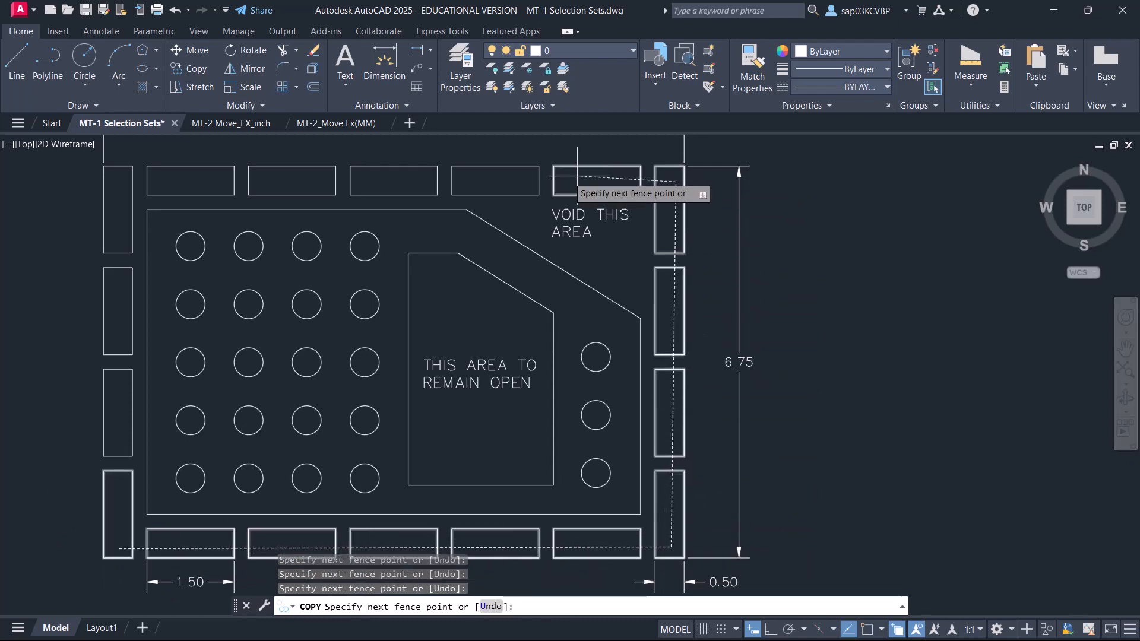
left_click(119, 182)
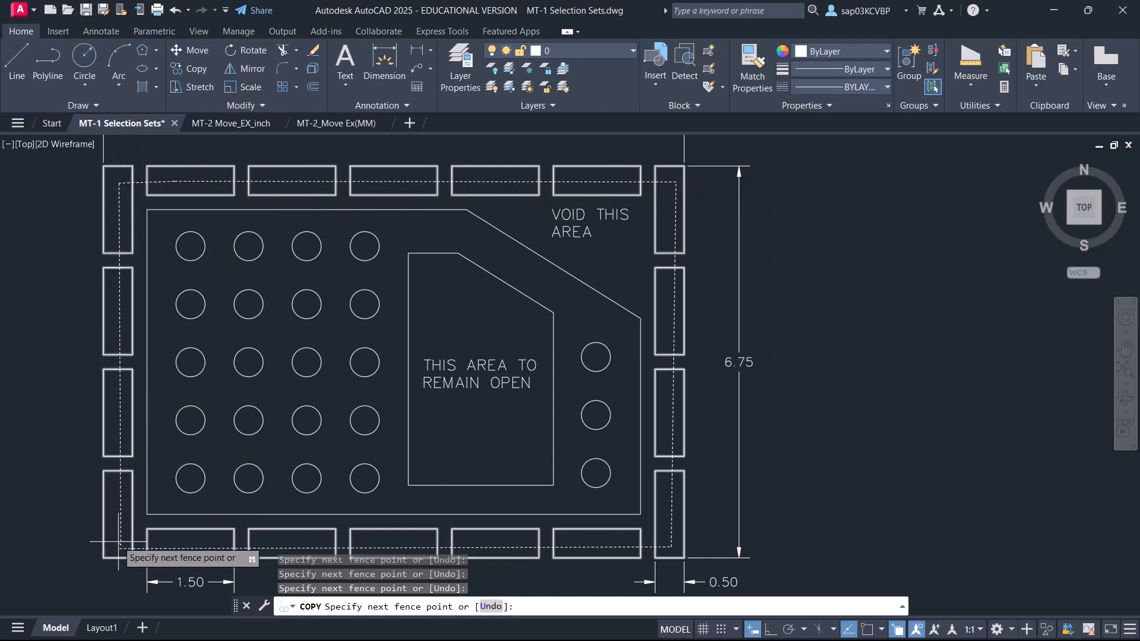
key("Return")
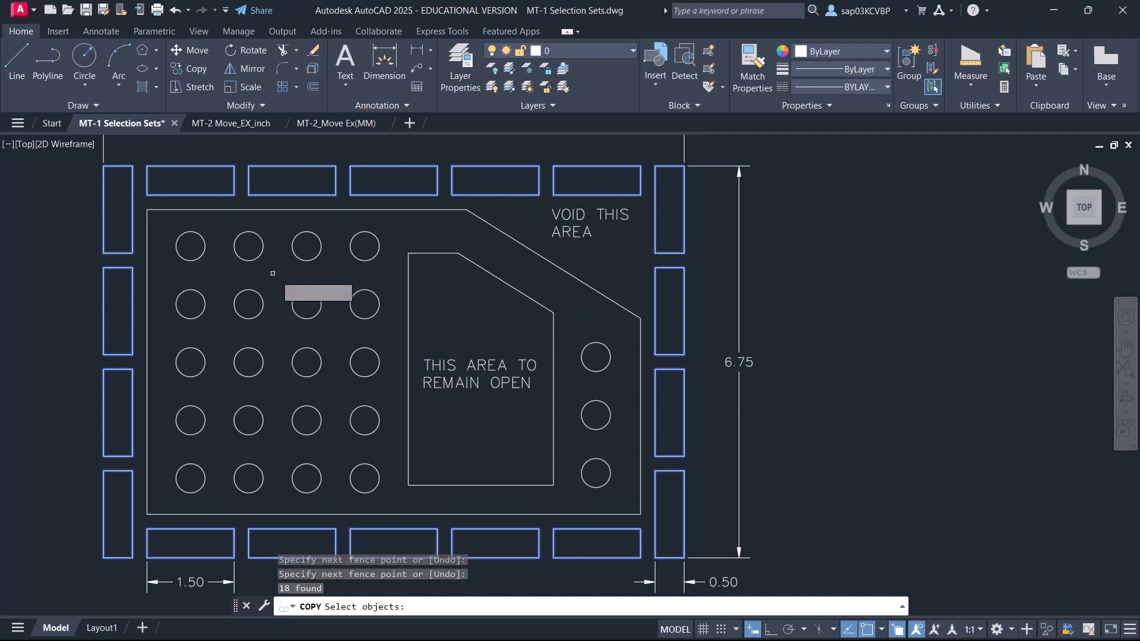
key("Escape")
Select the circle grid's two upper rows with a window enclosing them, and clear the selection
left_click(167, 222)
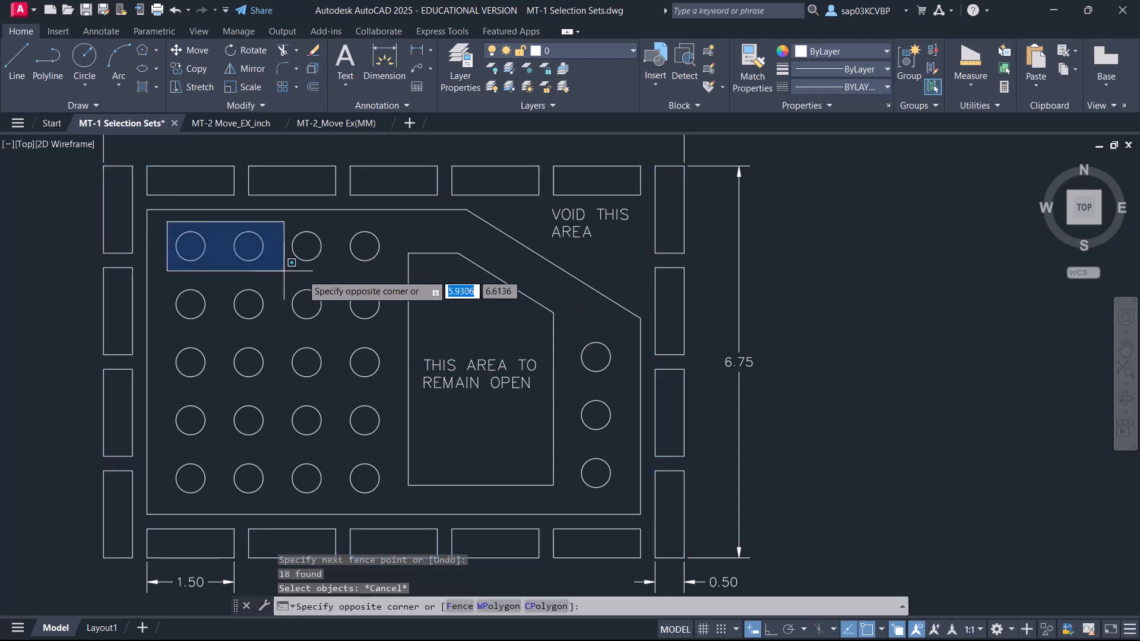
left_click(393, 340)
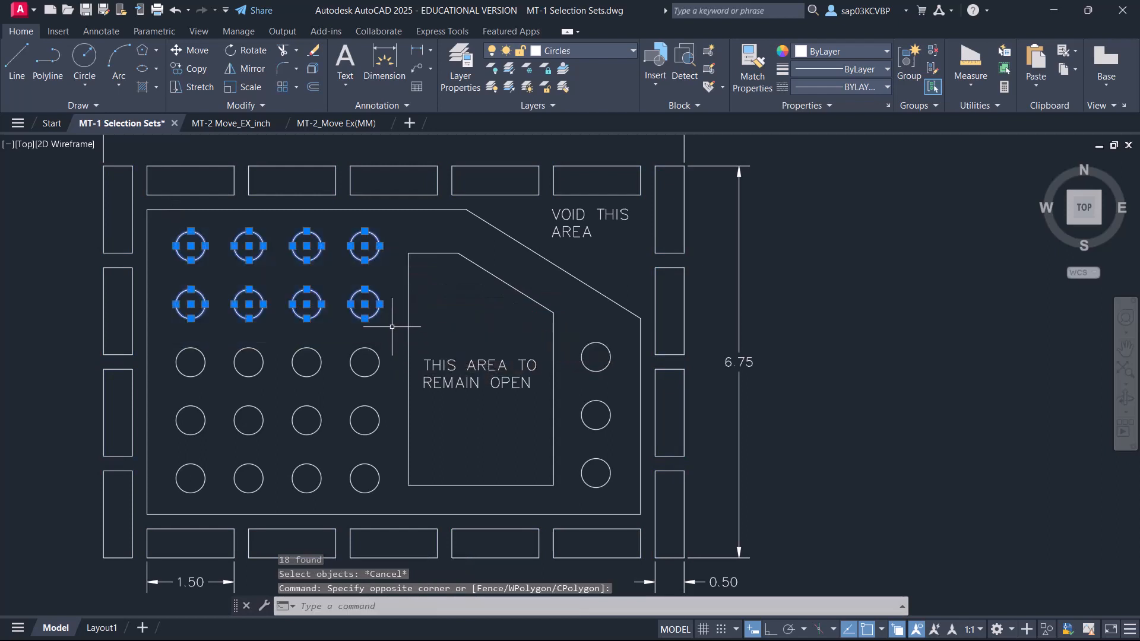
key("Escape")
Try a crossing area over the second and third circle rows and a window over the two upper rows, cancelling both
left_click(393, 315)
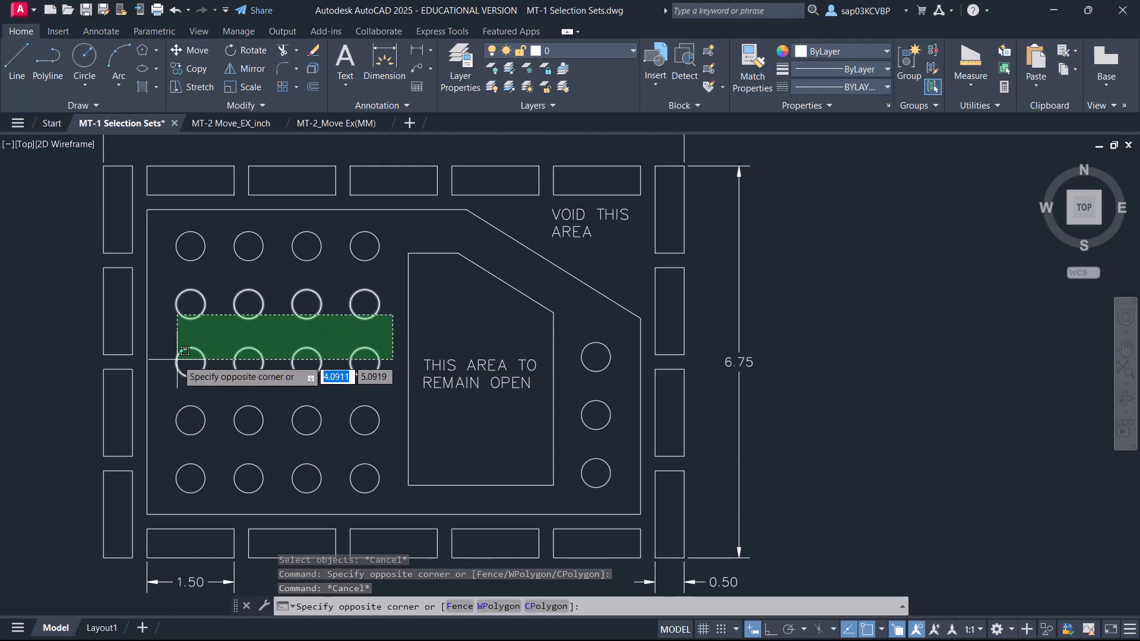
key("Escape")
left_click(164, 223)
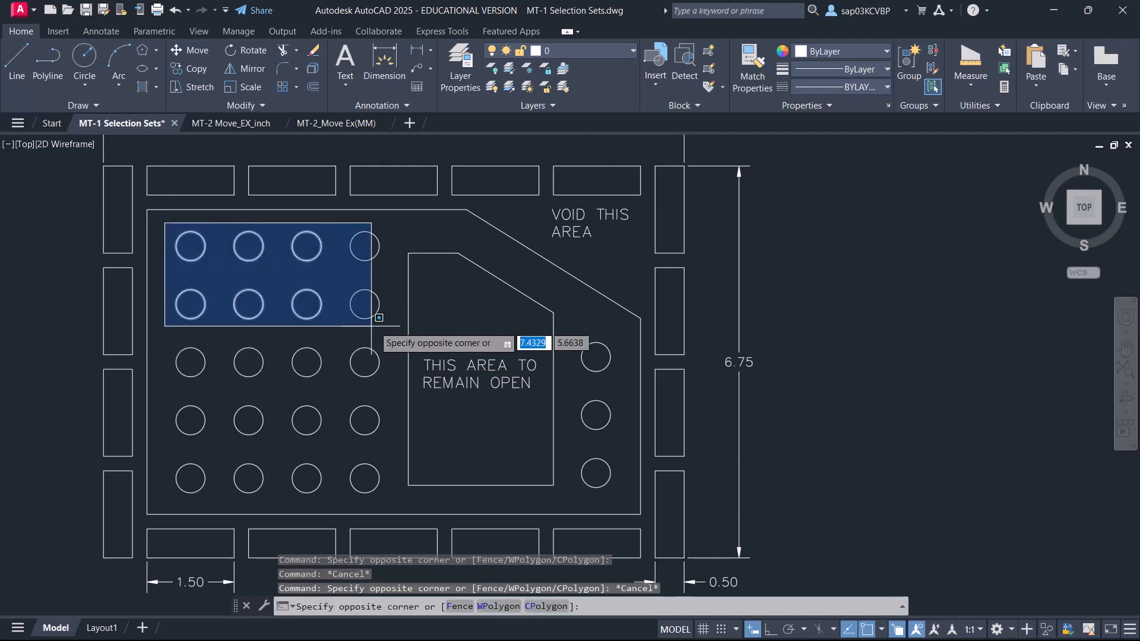
key("Escape")
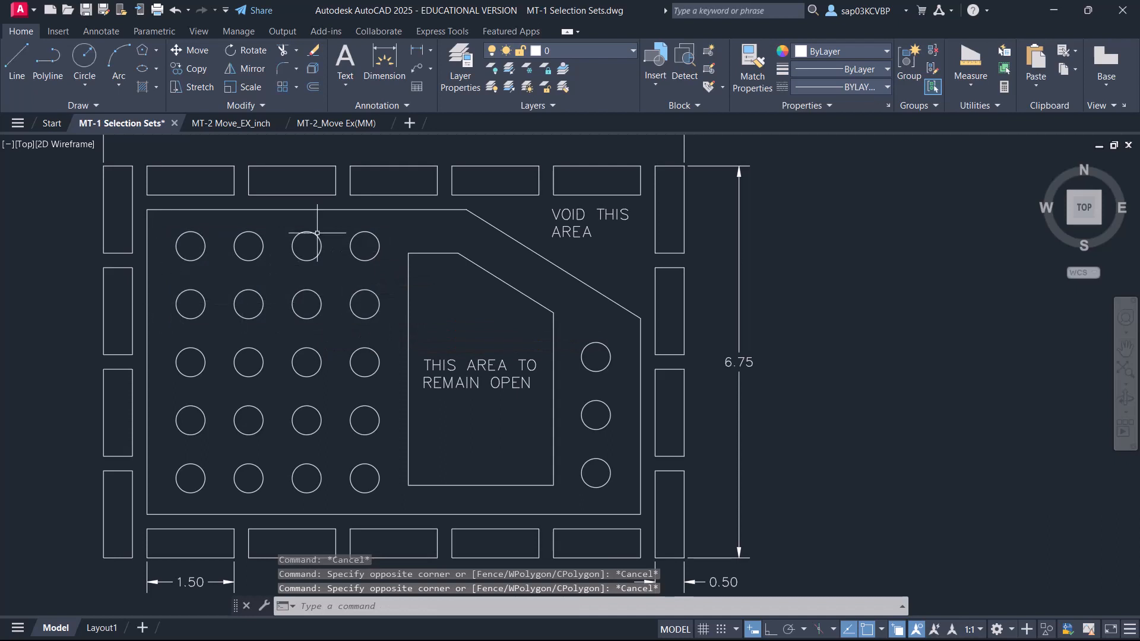
Select the grid's two upper circle rows with a crossing area that only touches them, and clear the selection
left_click(368, 303)
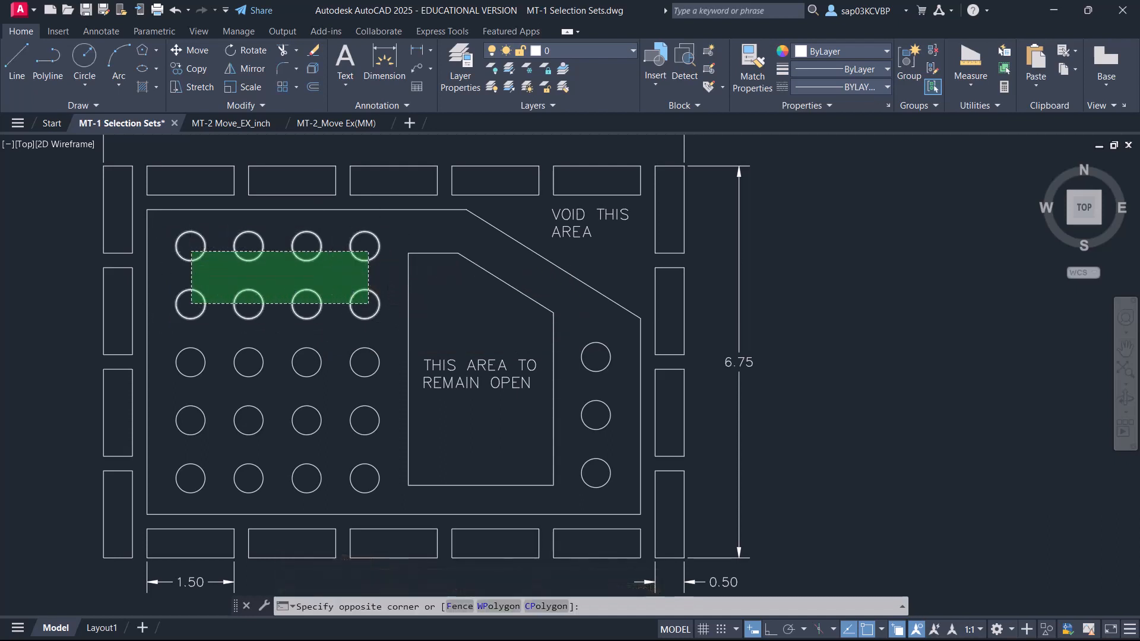
left_click(191, 251)
key("Escape")
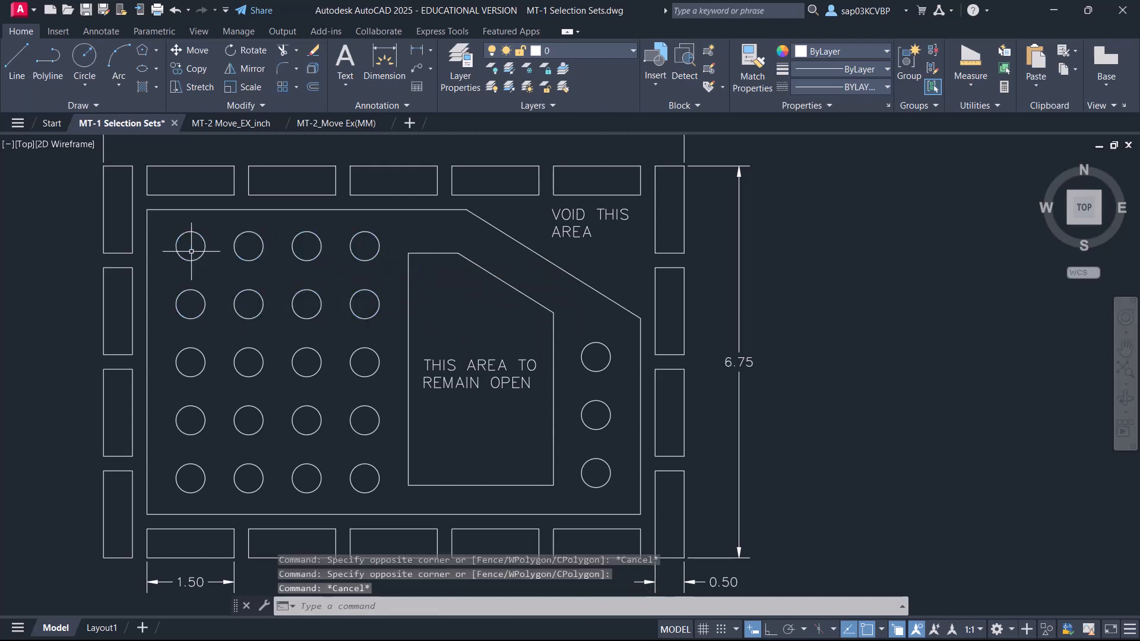
Lock the Circles layer
scroll(229, 279, "down", 3)
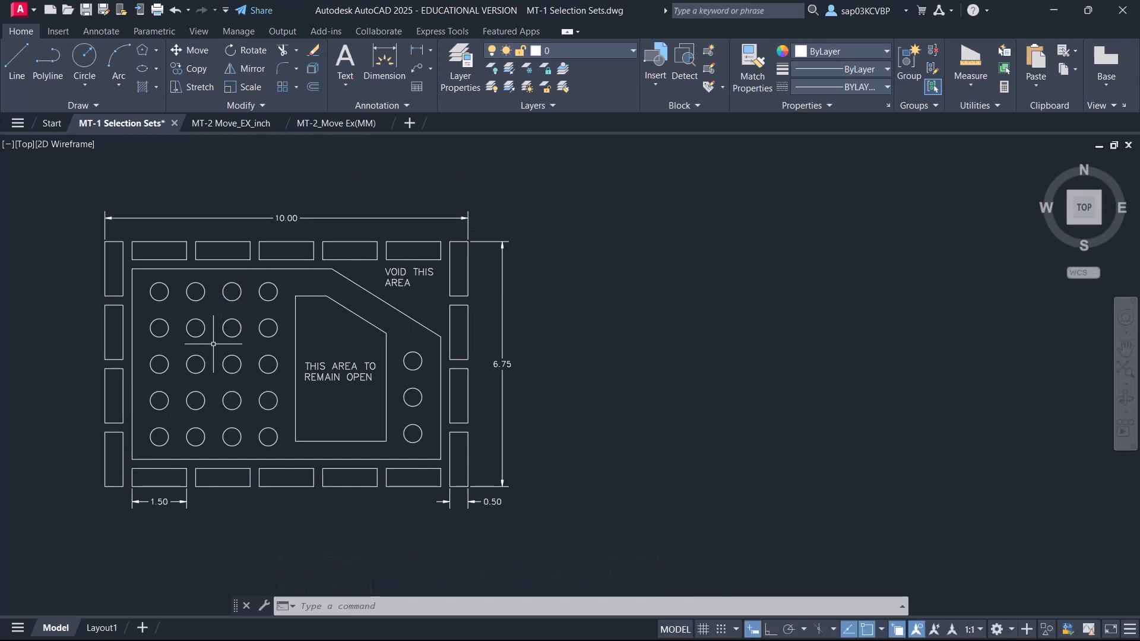
scroll(209, 342, "up", 2)
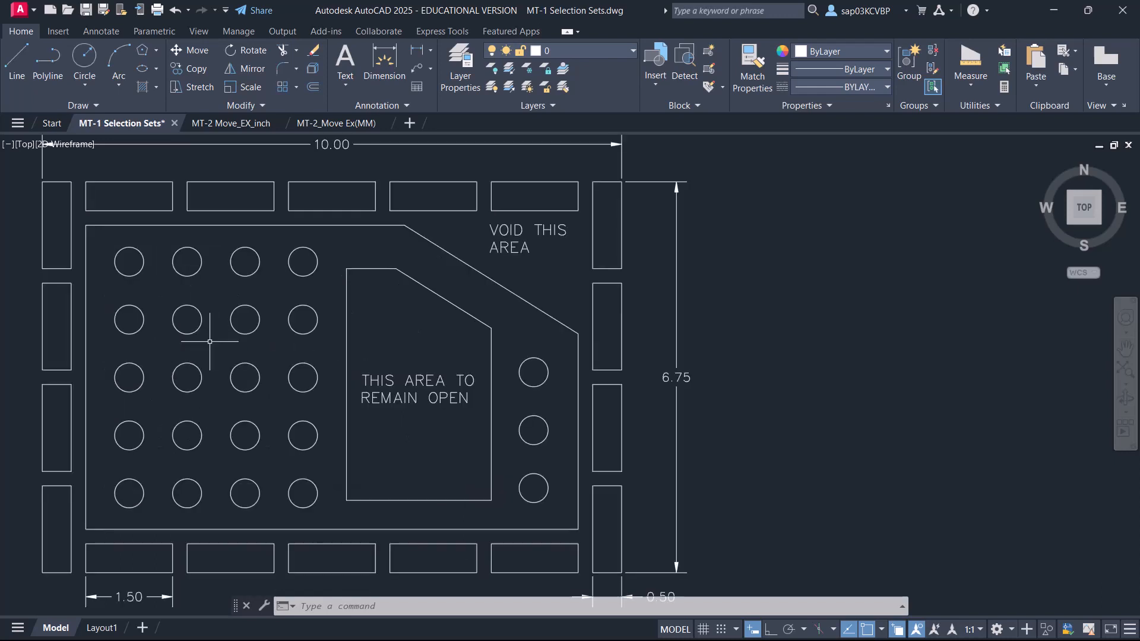
left_click(632, 51)
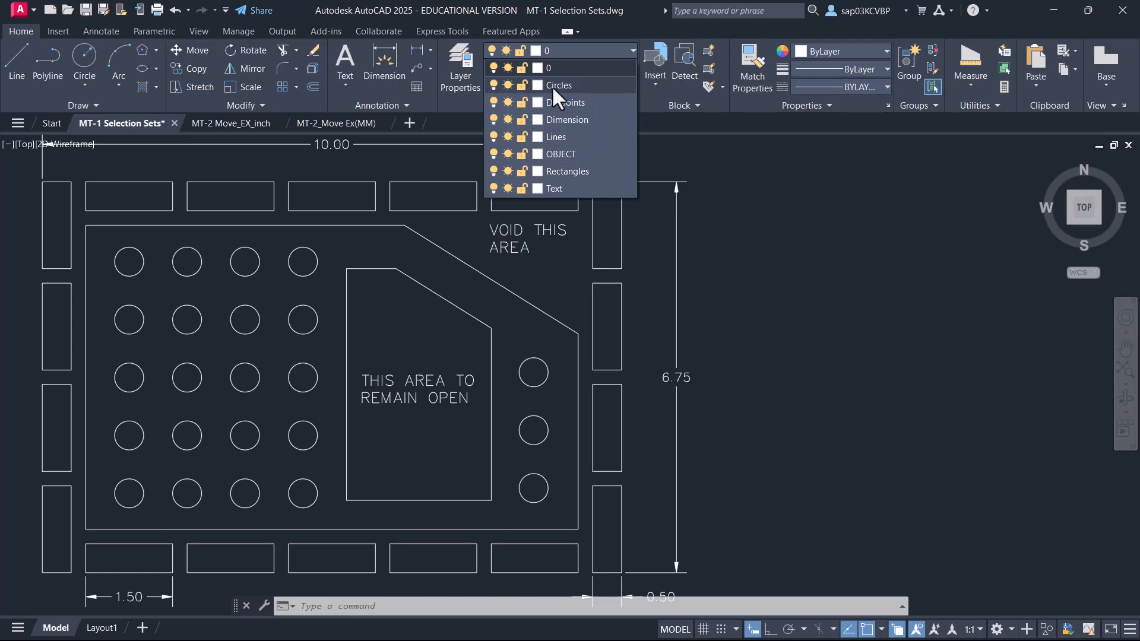
left_click(521, 86)
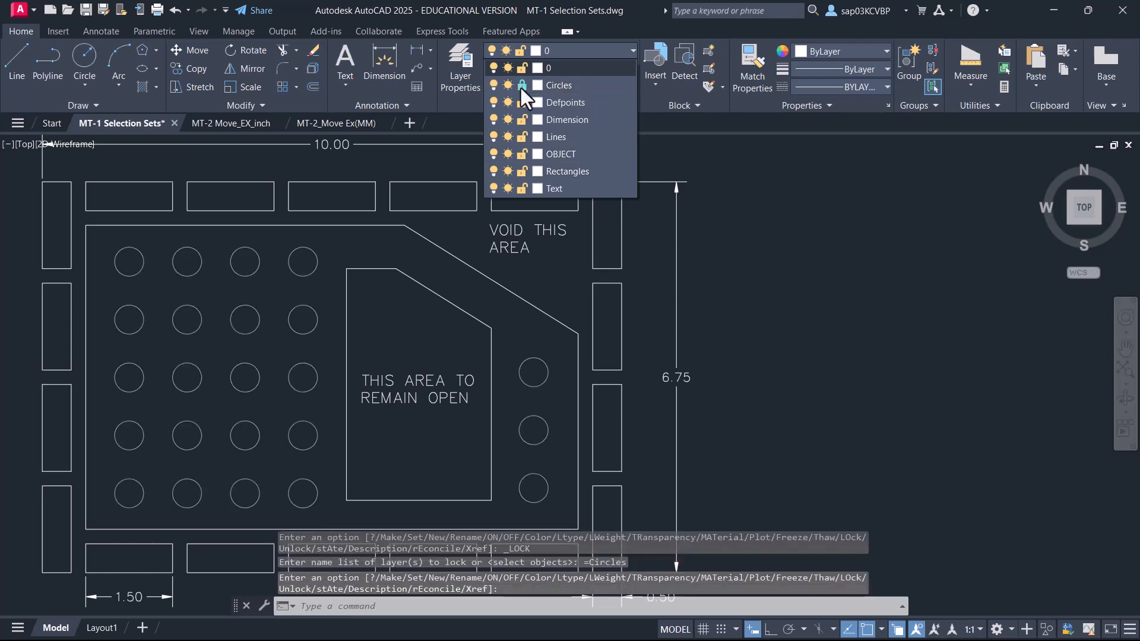
left_click(733, 352)
Try to copy the whole grid of circles on the locked layer using a crossing selection, and end the command
scroll(732, 352, "down", 4)
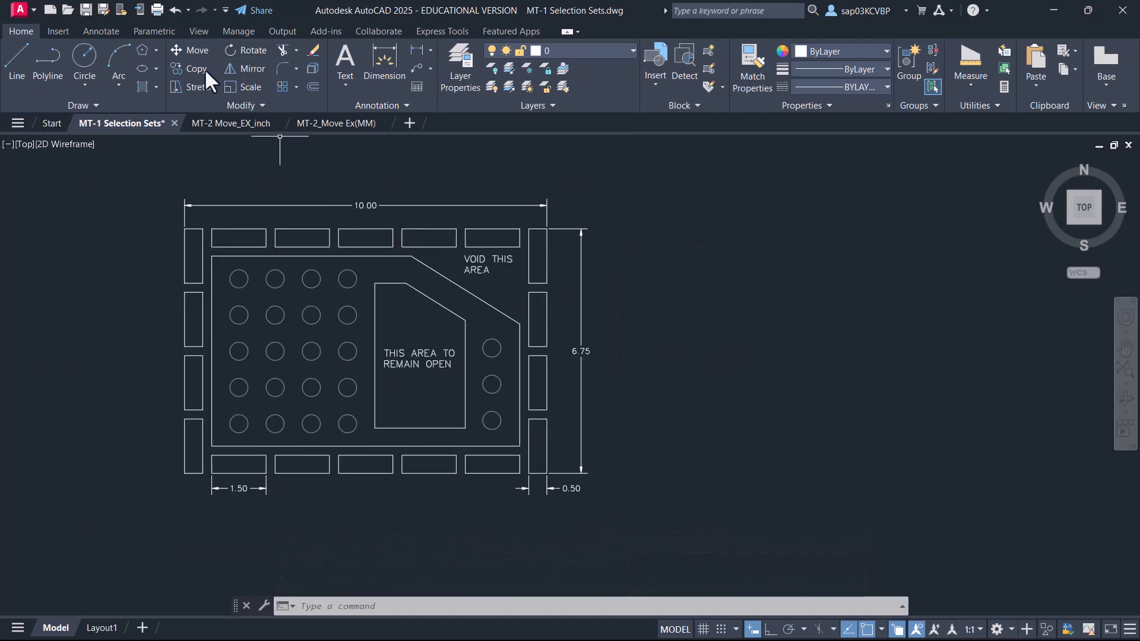
left_click(179, 68)
left_click(367, 436)
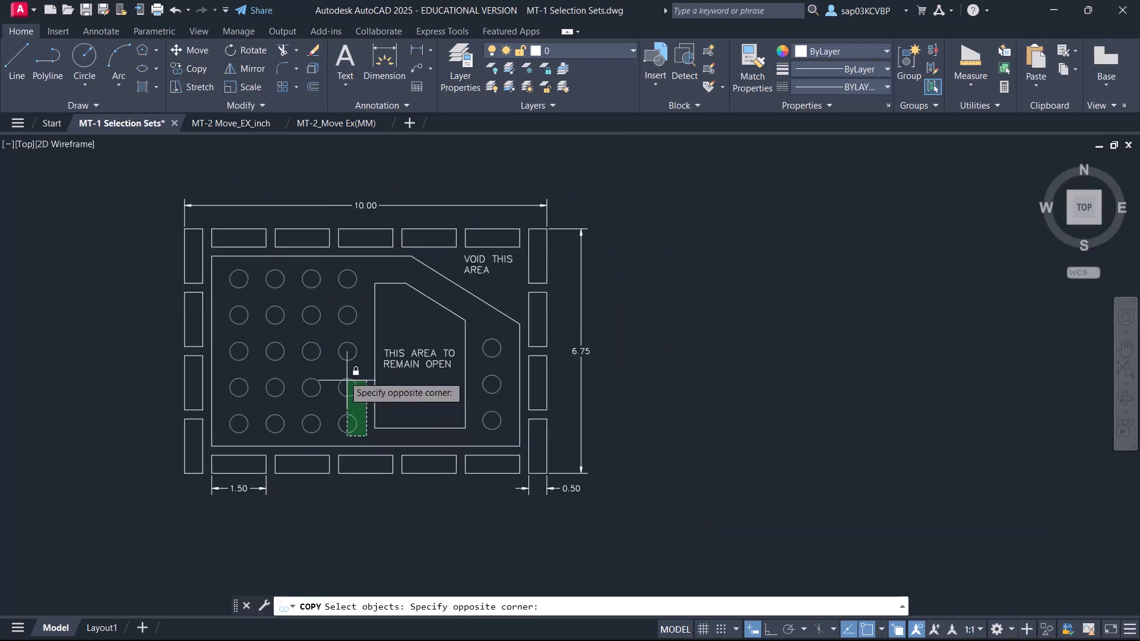
left_click(226, 273)
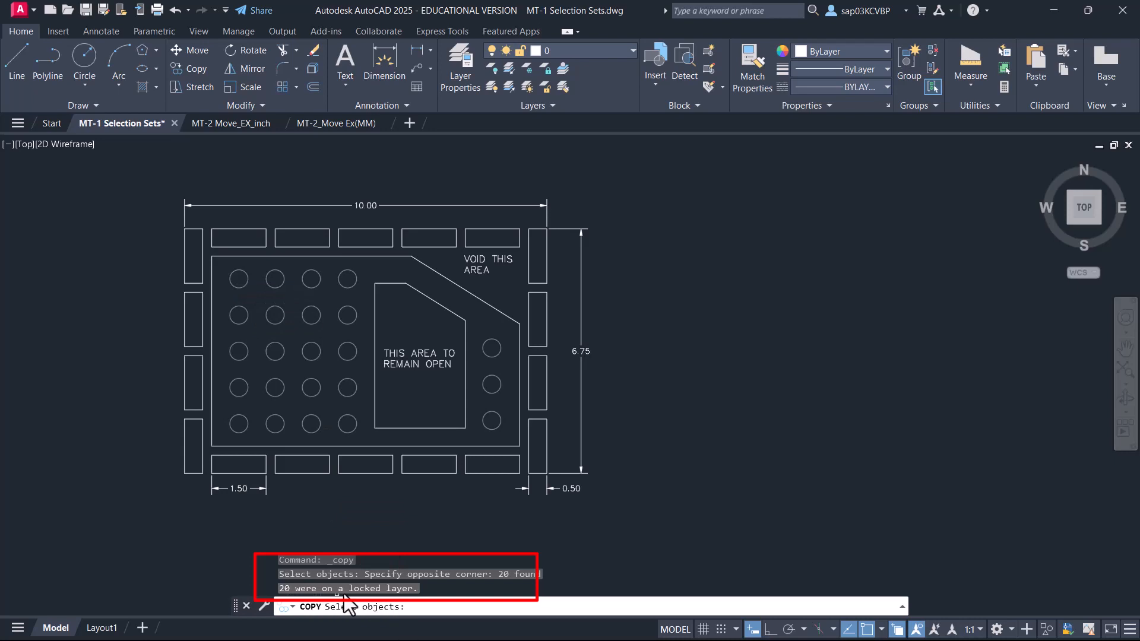
key("Return")
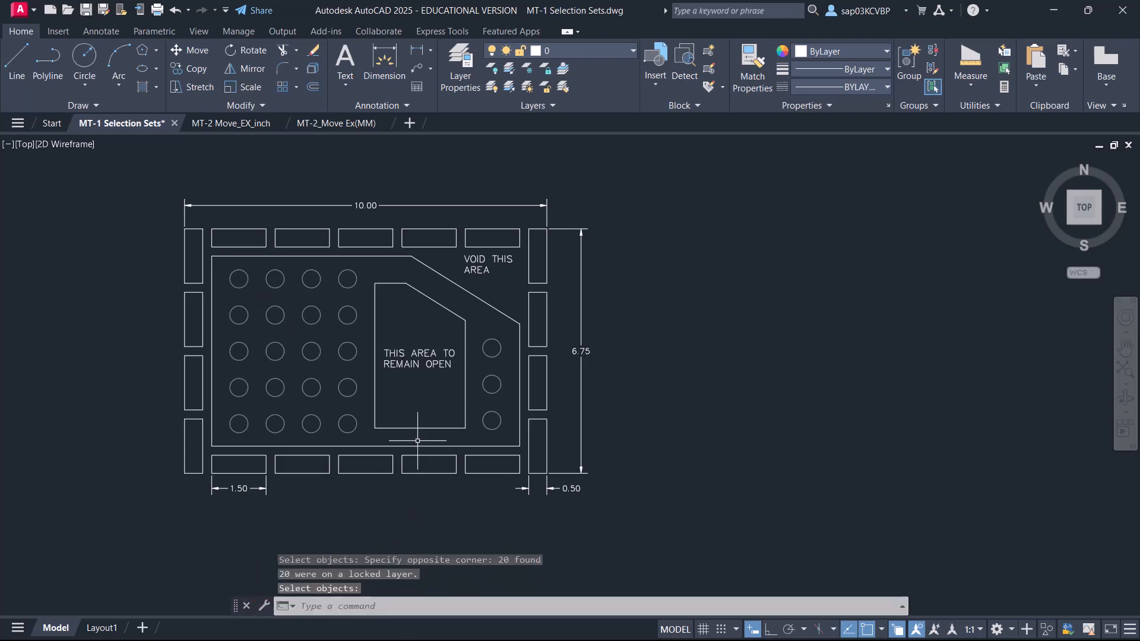
Unlock the Circles layer
left_click(622, 53)
left_click(522, 85)
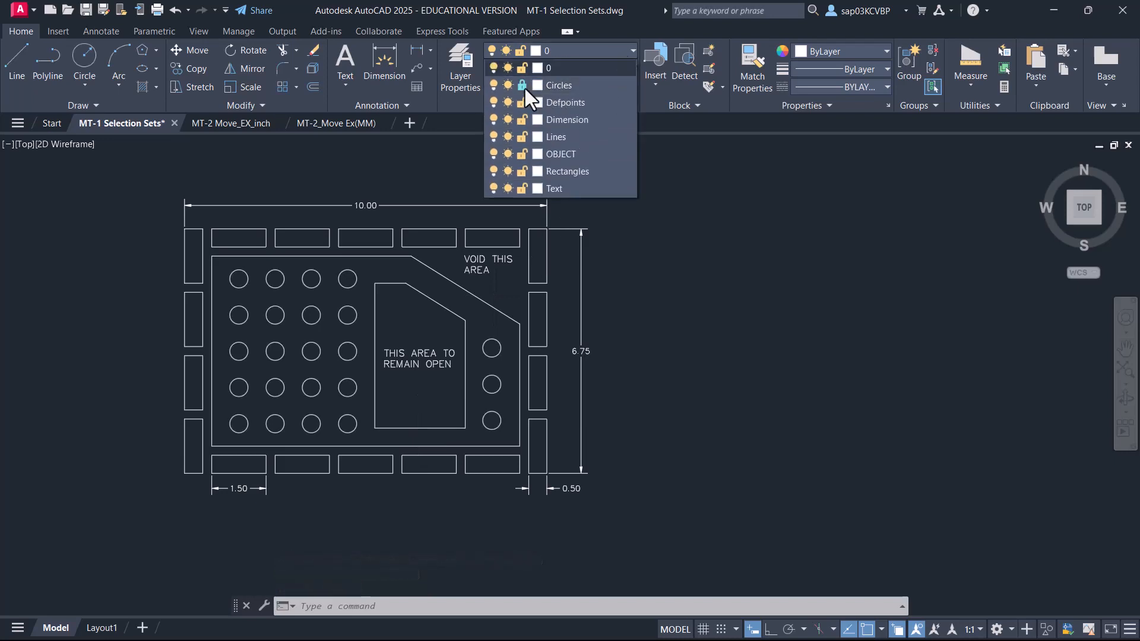
left_click(754, 352)
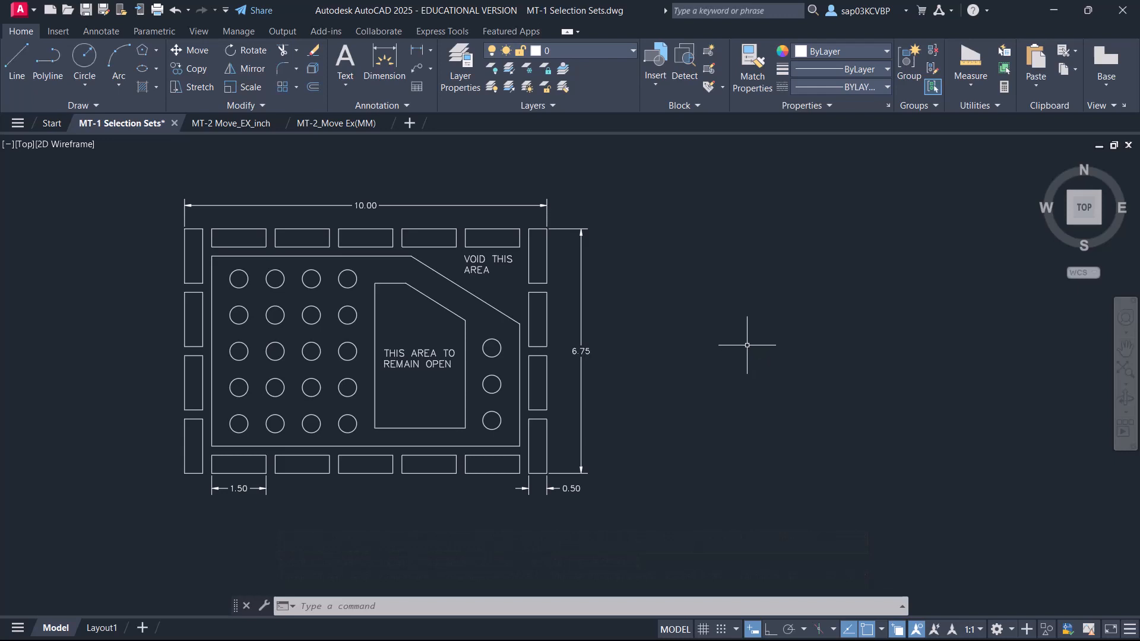
Select the entire drawing for Erase with a window around the plan and its dimensions, and cancel the command
left_click(314, 53)
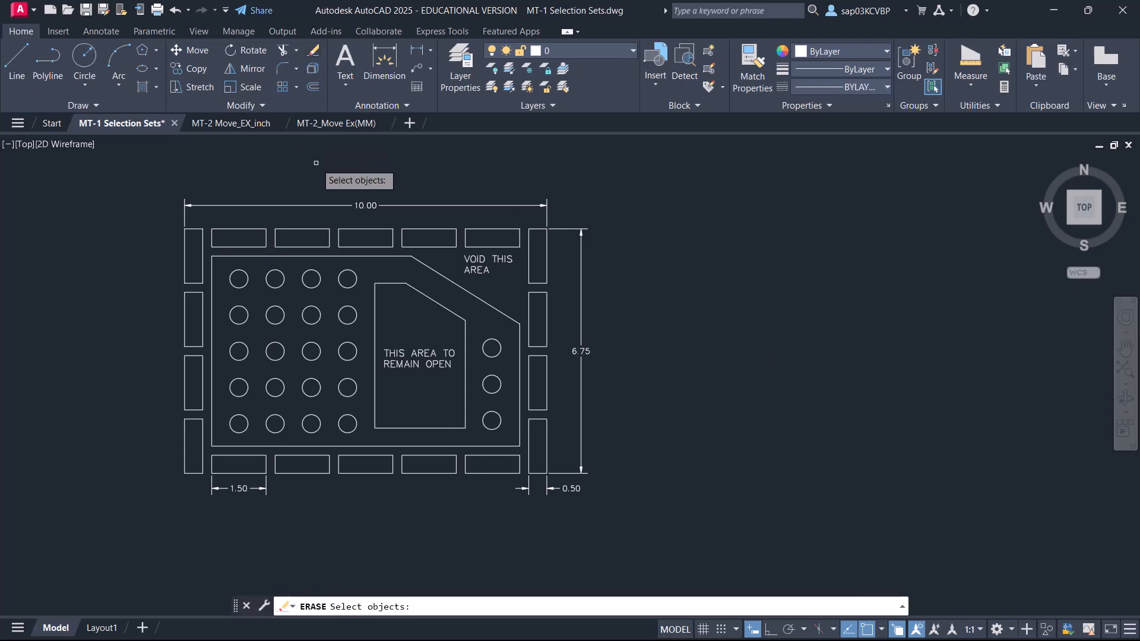
left_click(146, 167)
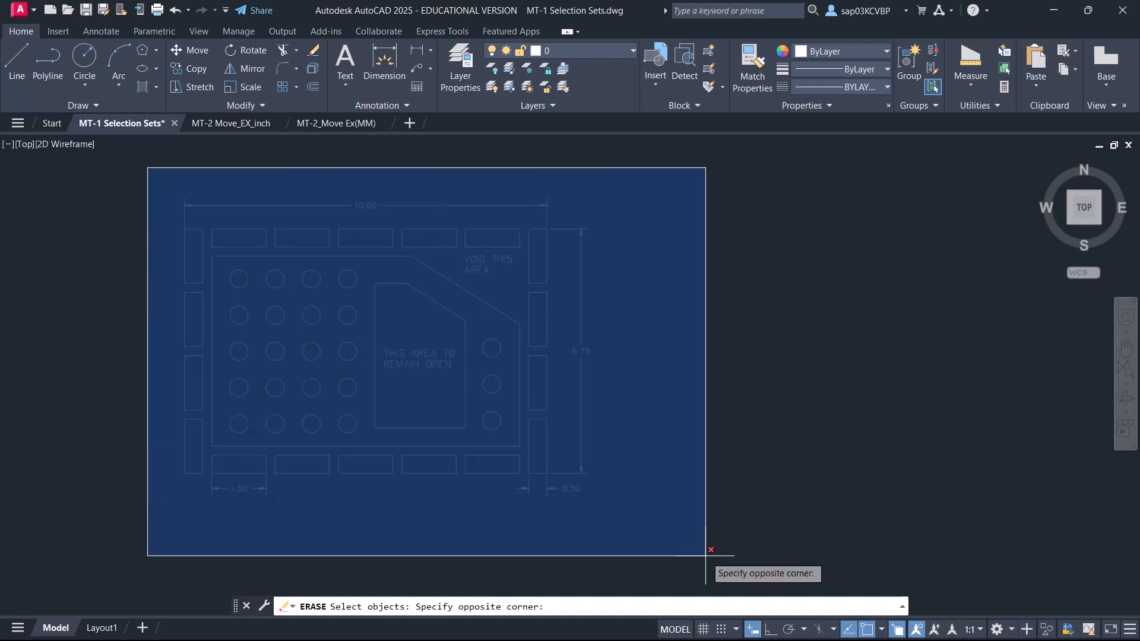
left_click(705, 552)
key("Escape")
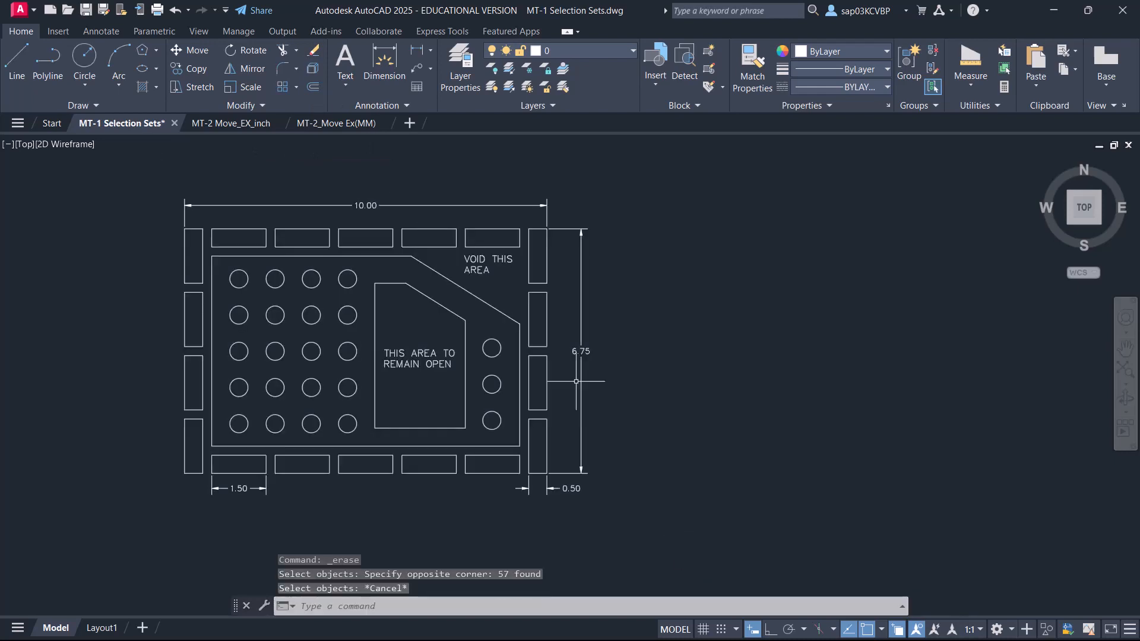
Try a crossing selection over most of the plan for Erase, and cancel it before setting the opposite corner
key("Return")
left_click(653, 544)
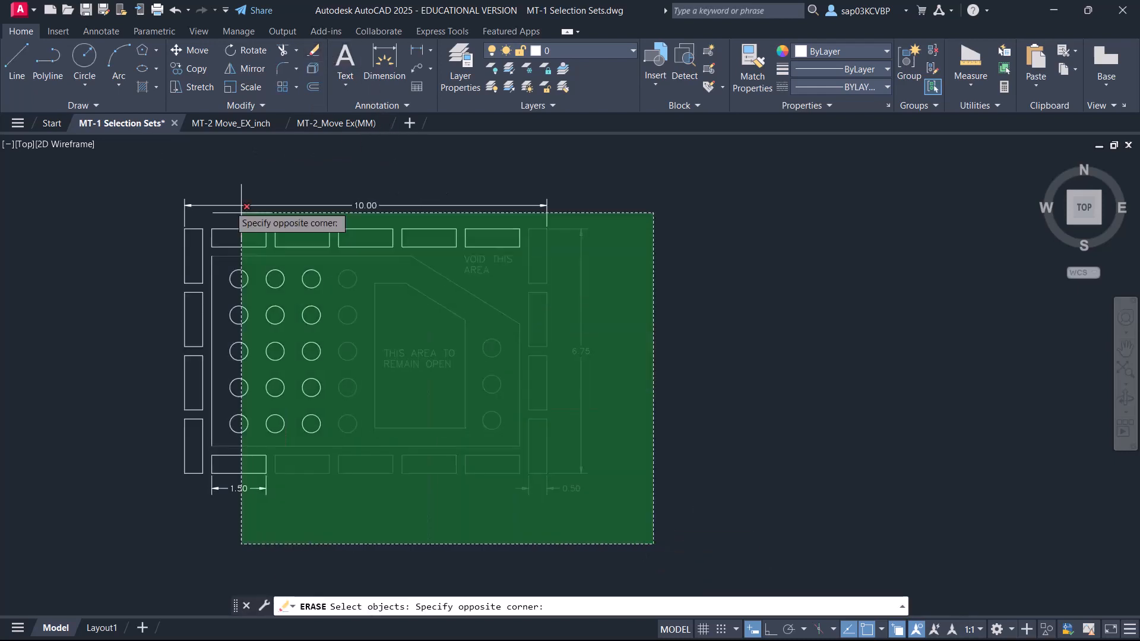
key("Escape")
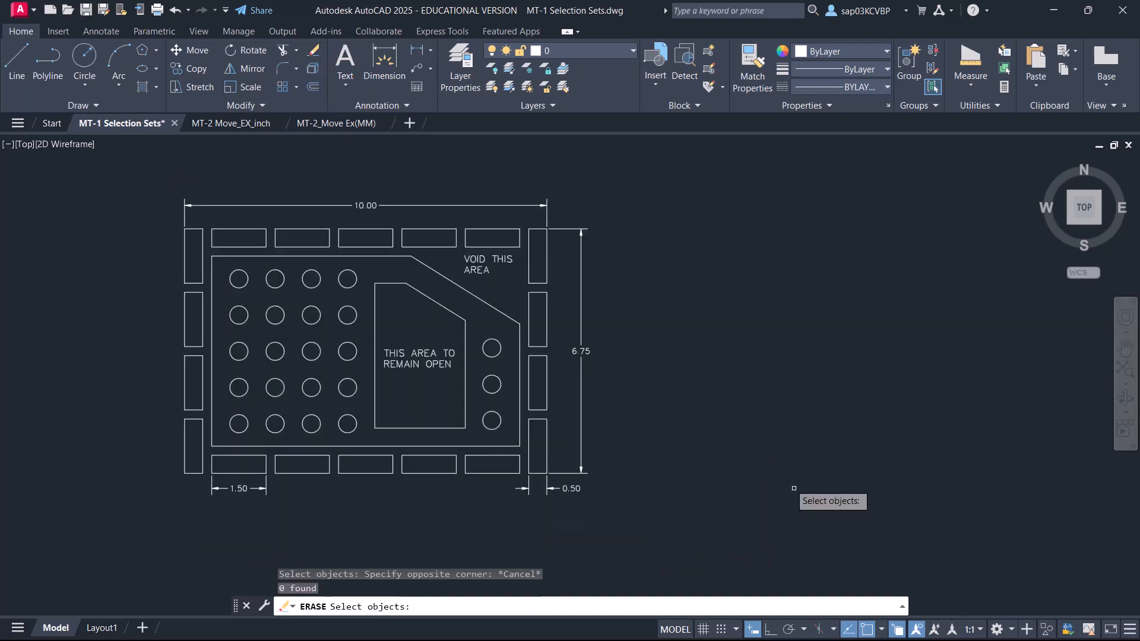
Erase every object in the drawing using the ALL selection option, and undo the erase
left_click(316, 54)
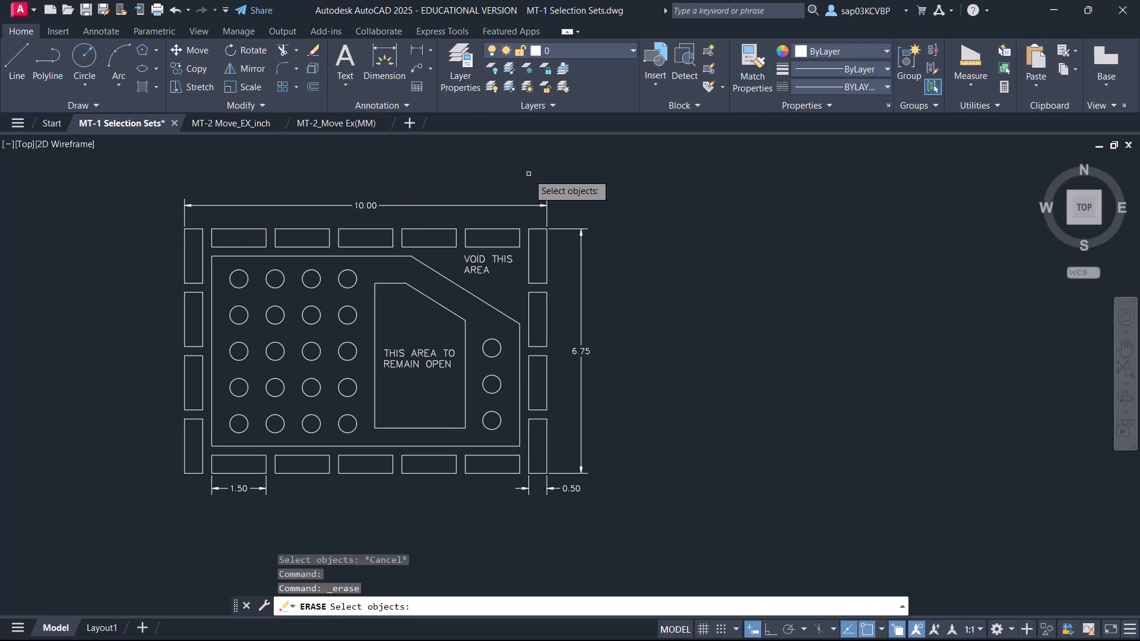
type("all")
key("Return")
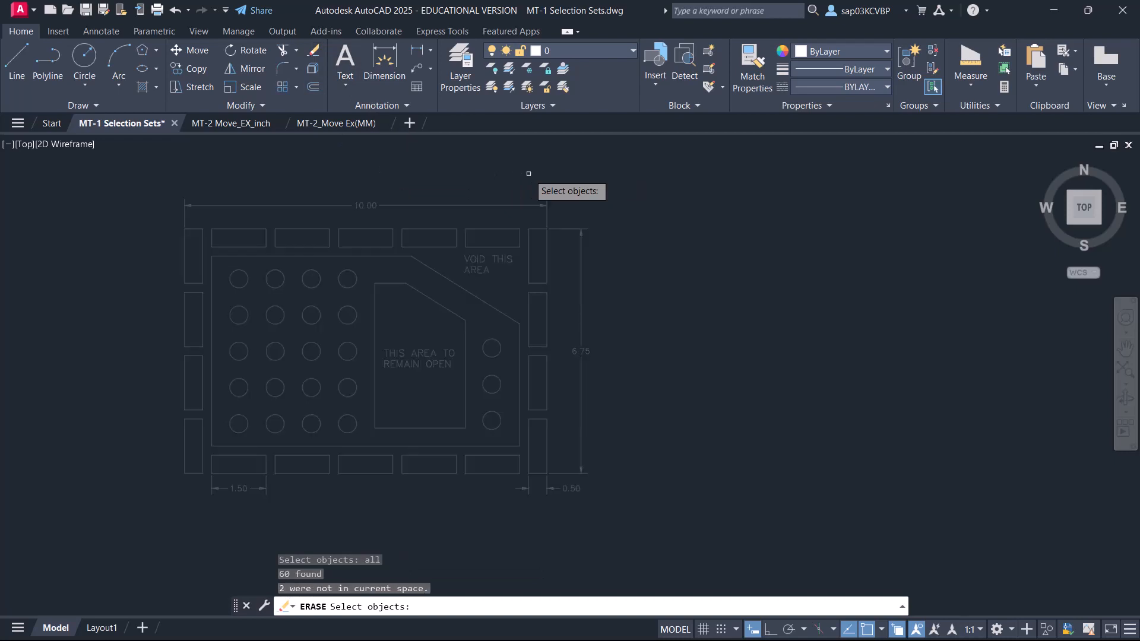
key("Return")
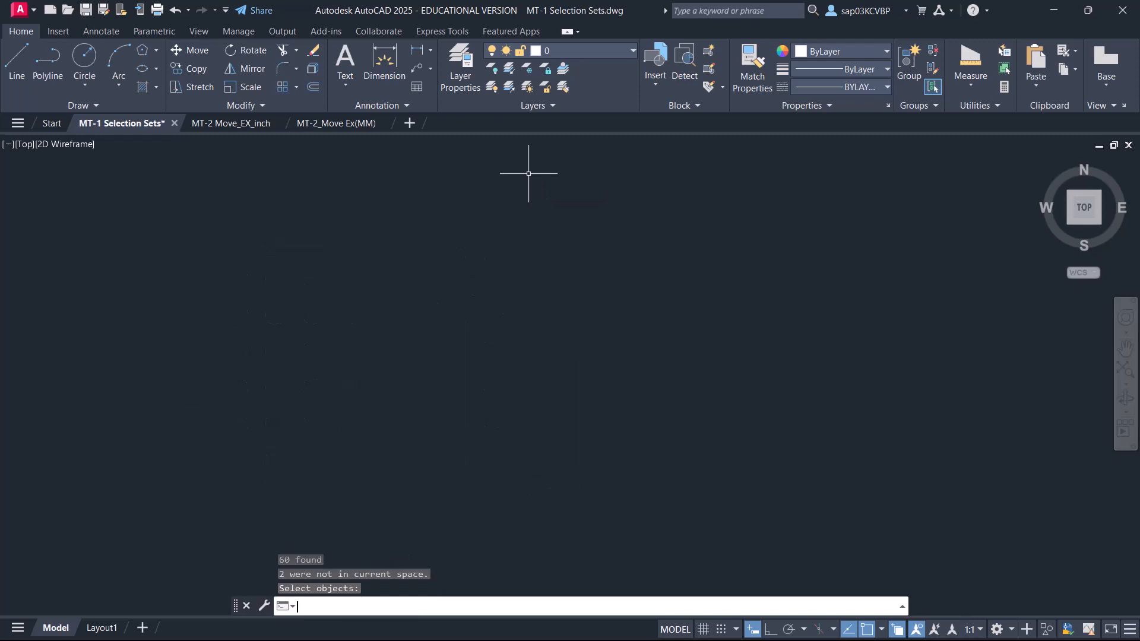
key("ctrl+z")
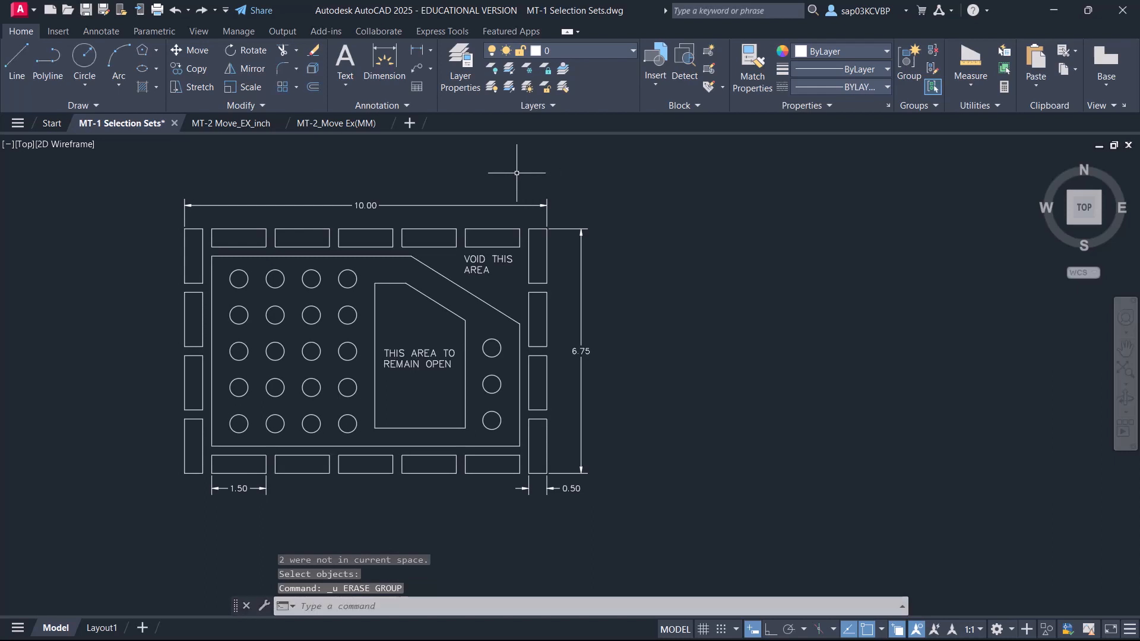
scroll(376, 364, "up", 2)
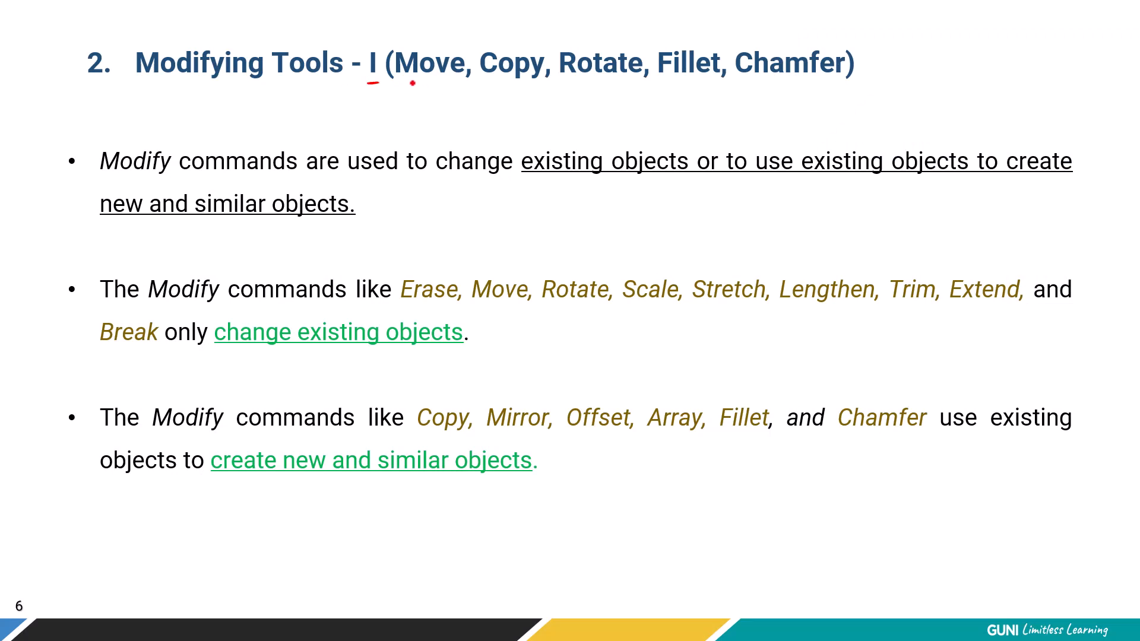
left_click_drag(411, 85, 454, 85)
left_click_drag(506, 85, 538, 84)
left_click_drag(590, 84, 727, 84)
left_click_drag(785, 84, 807, 84)
left_click_drag(113, 177, 296, 175)
left_click_drag(427, 180, 480, 181)
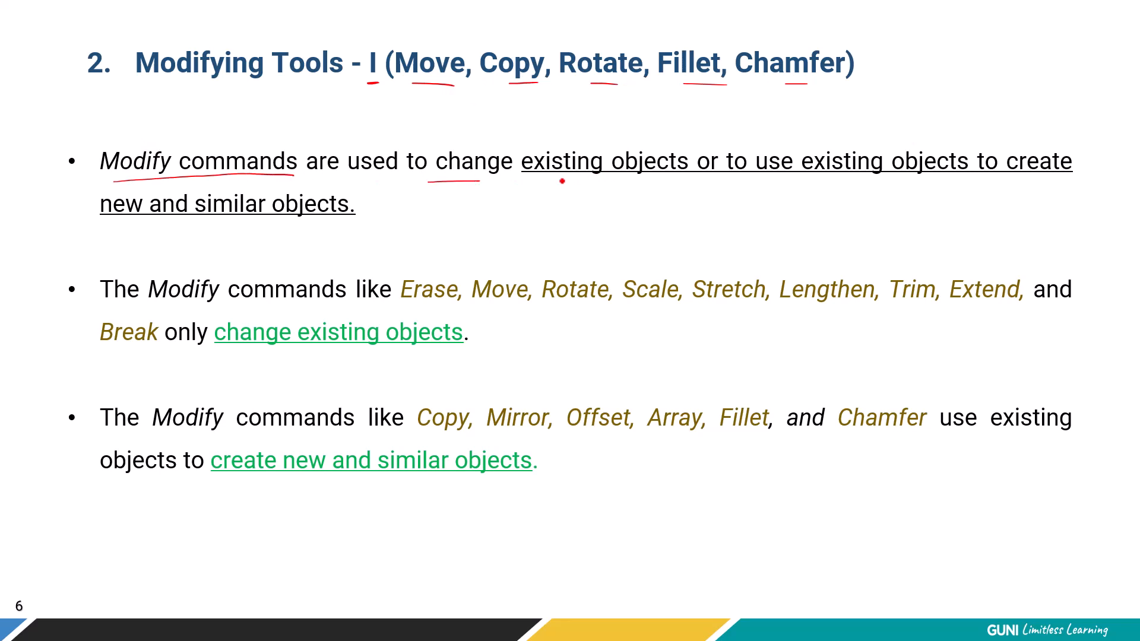
left_click_drag(560, 184, 674, 181)
left_click_drag(749, 186, 1043, 182)
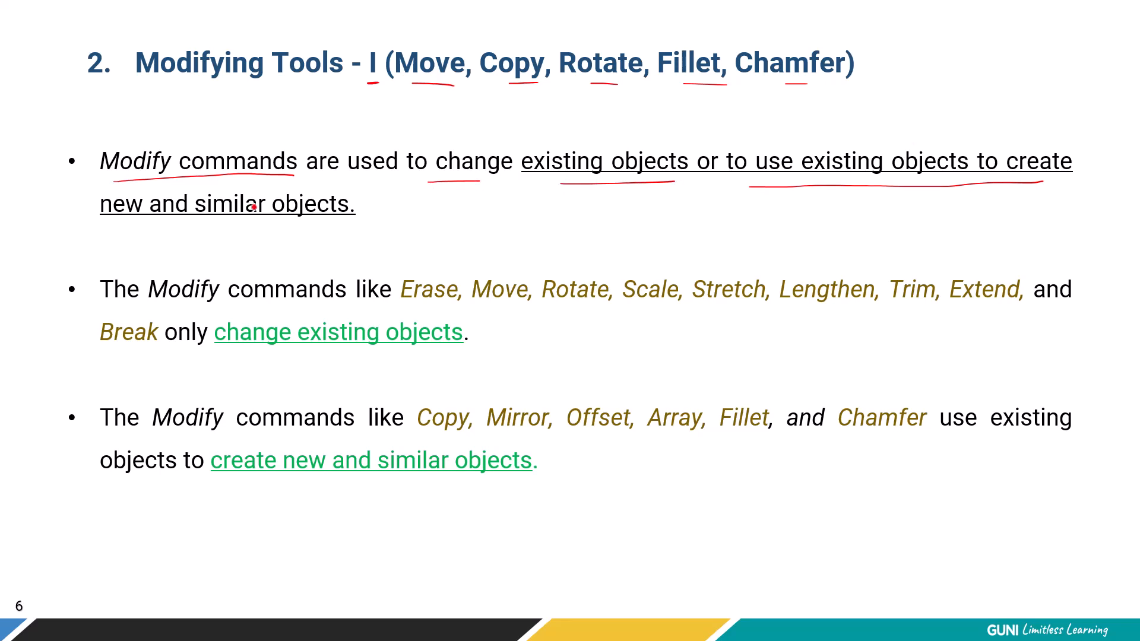
left_click_drag(131, 227, 275, 220)
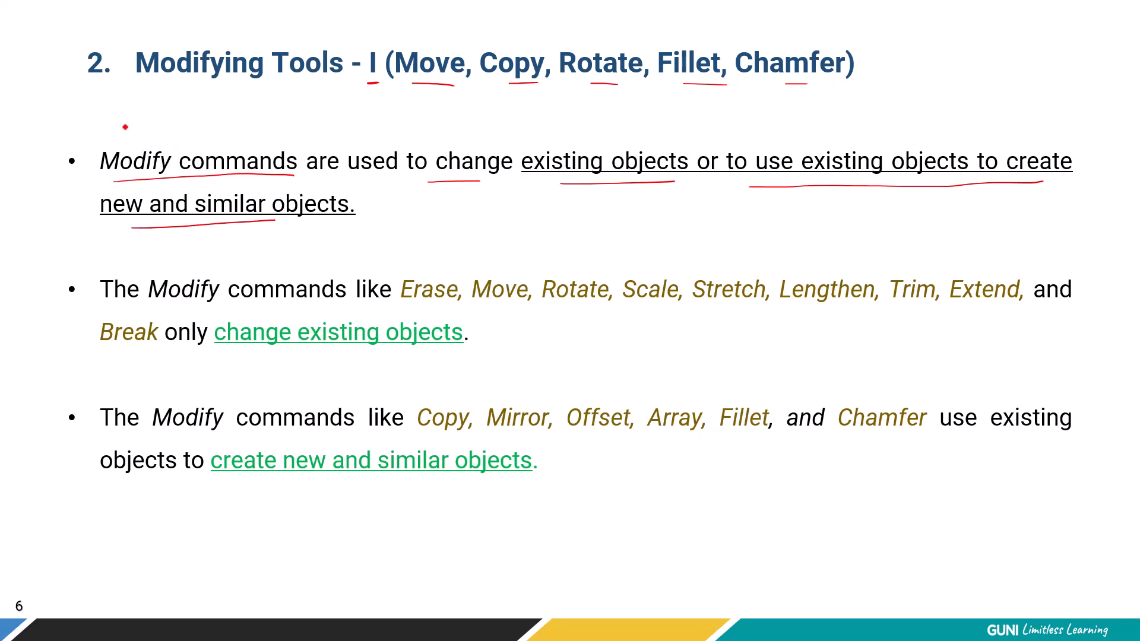
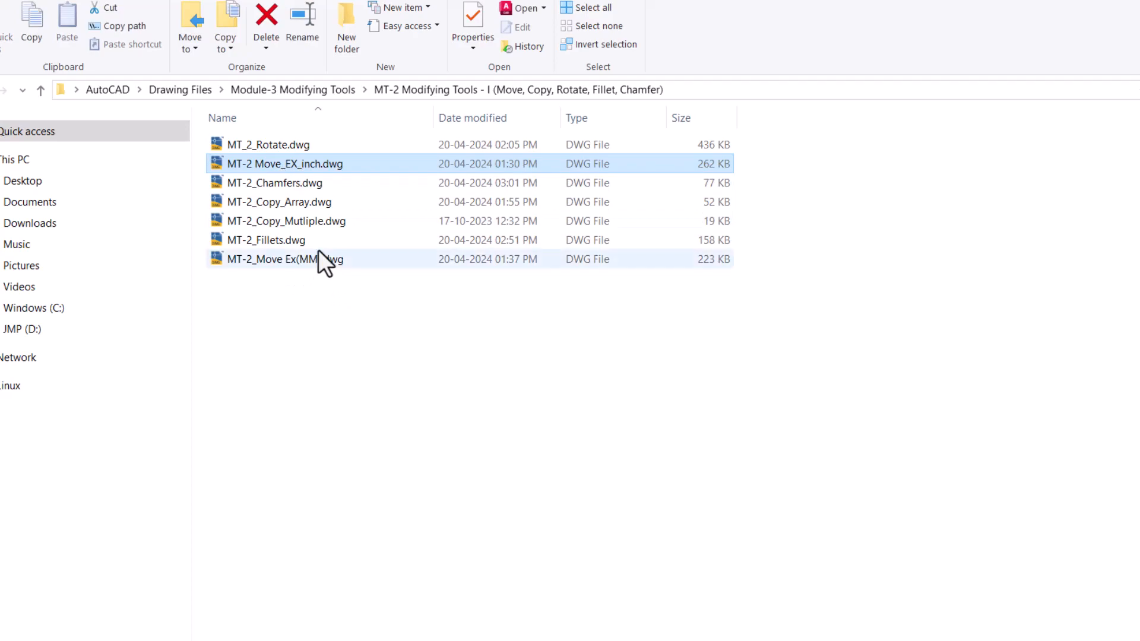
Open the drawing MT-2 Move_EX_inch.dwg from the Modifying Tools folder in File Explorer
right_click(305, 167)
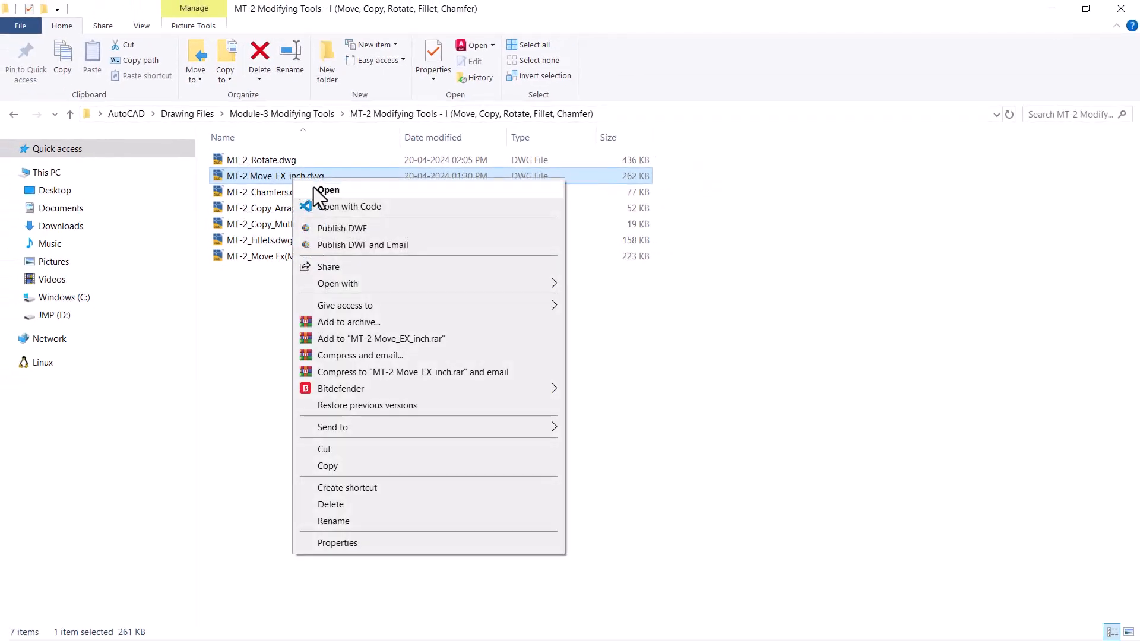
left_click(314, 189)
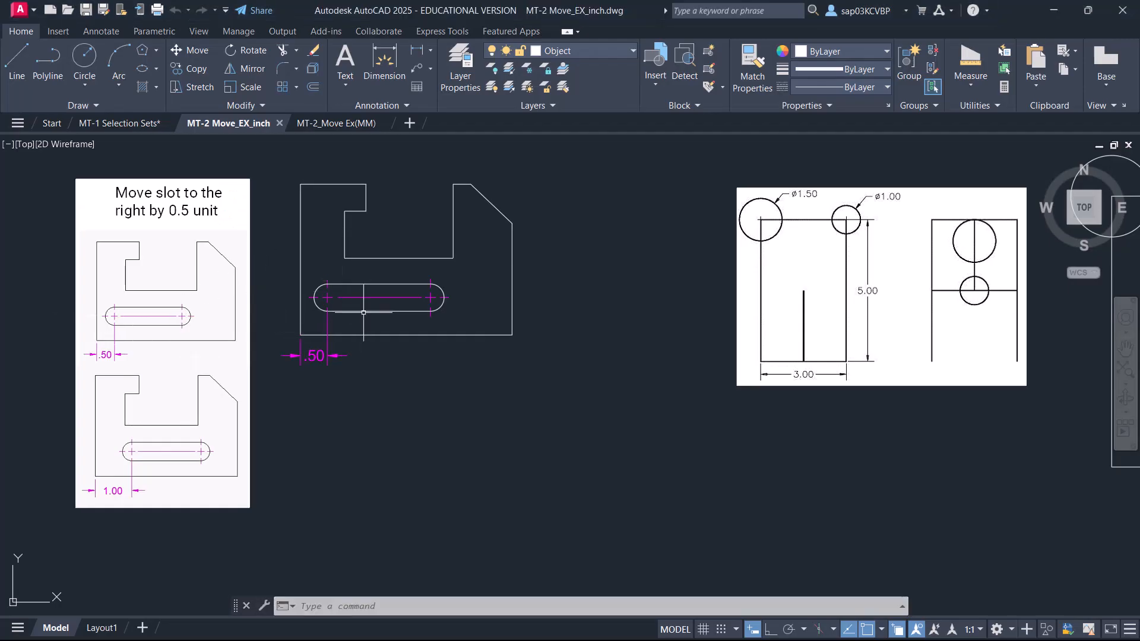
Select the slot's two straight edges and two end arcs one by one for Move, and cancel the command
scroll(161, 355, "up", 2)
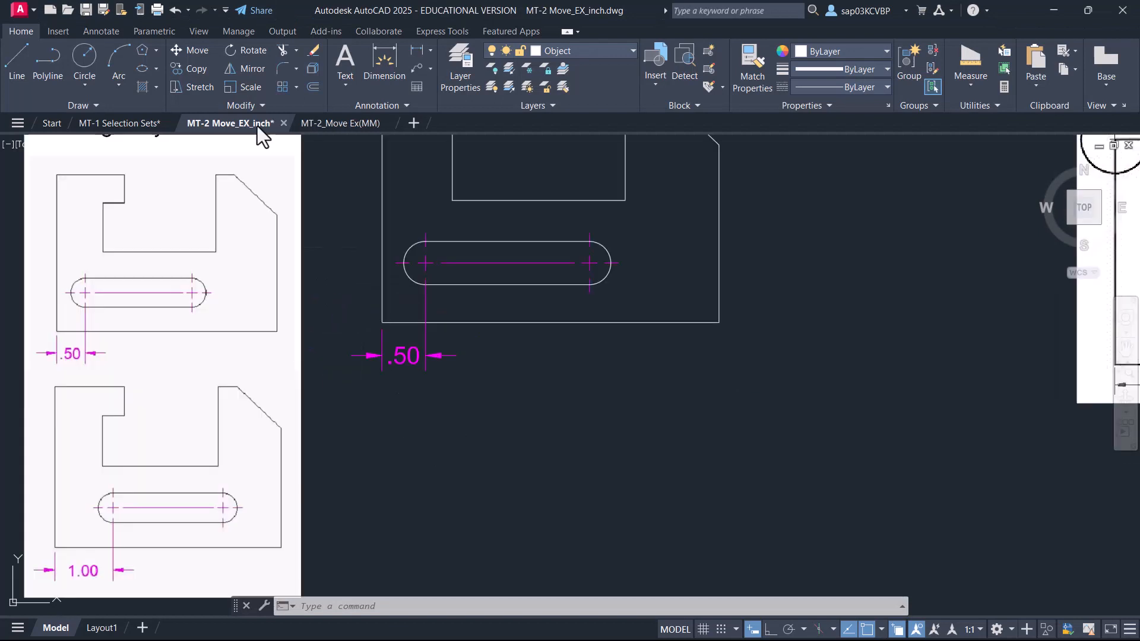
left_click(187, 49)
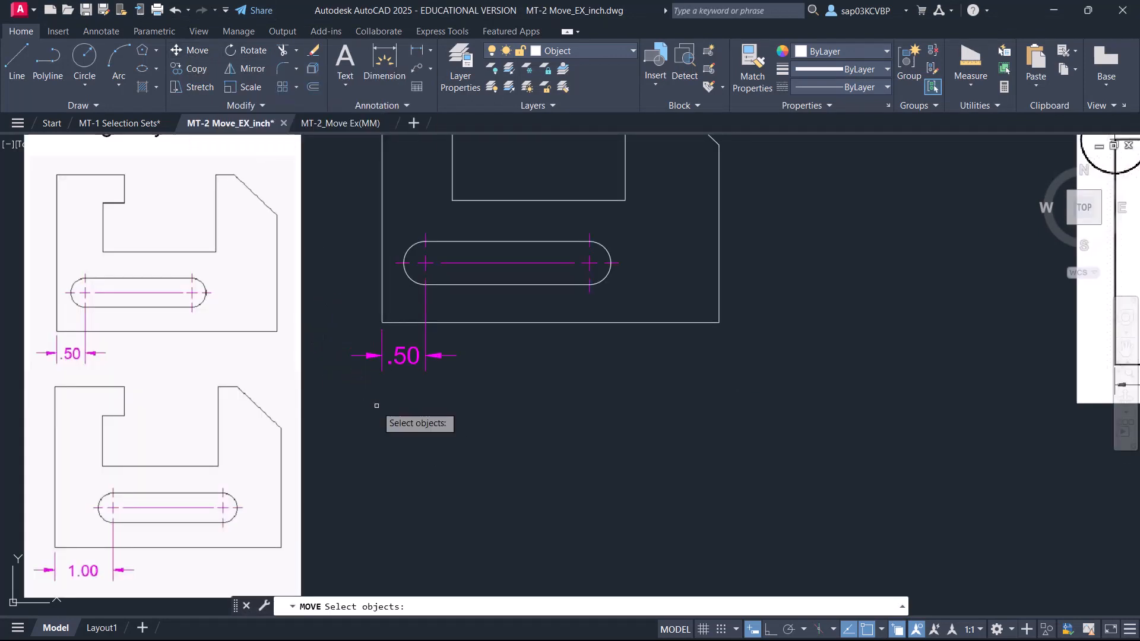
key("Escape")
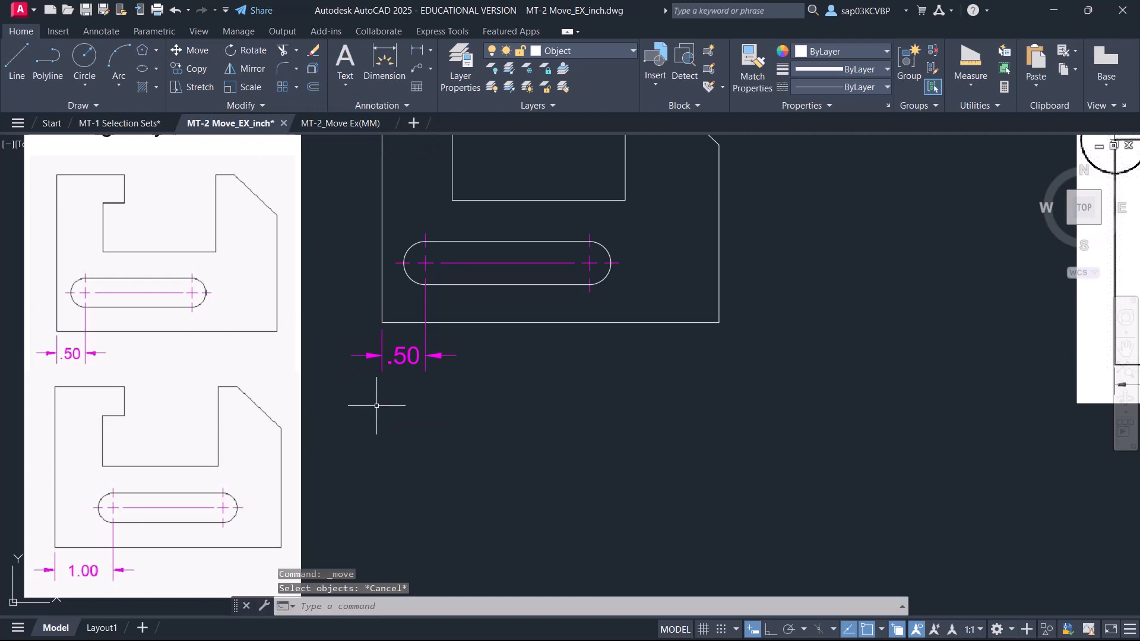
key("Return")
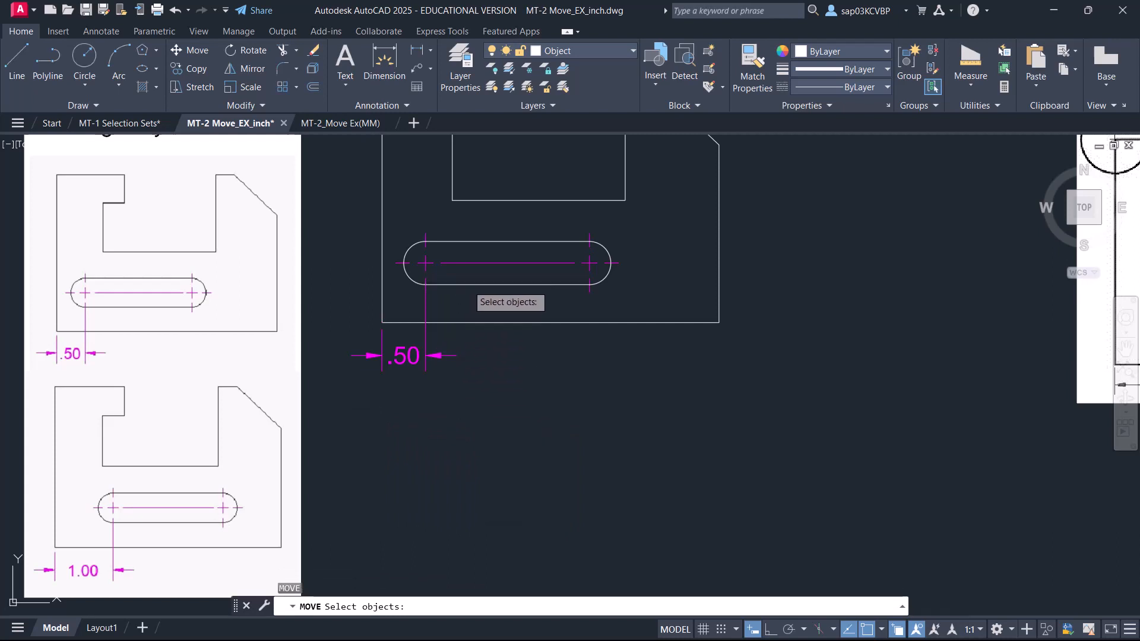
left_click(468, 284)
left_click(605, 276)
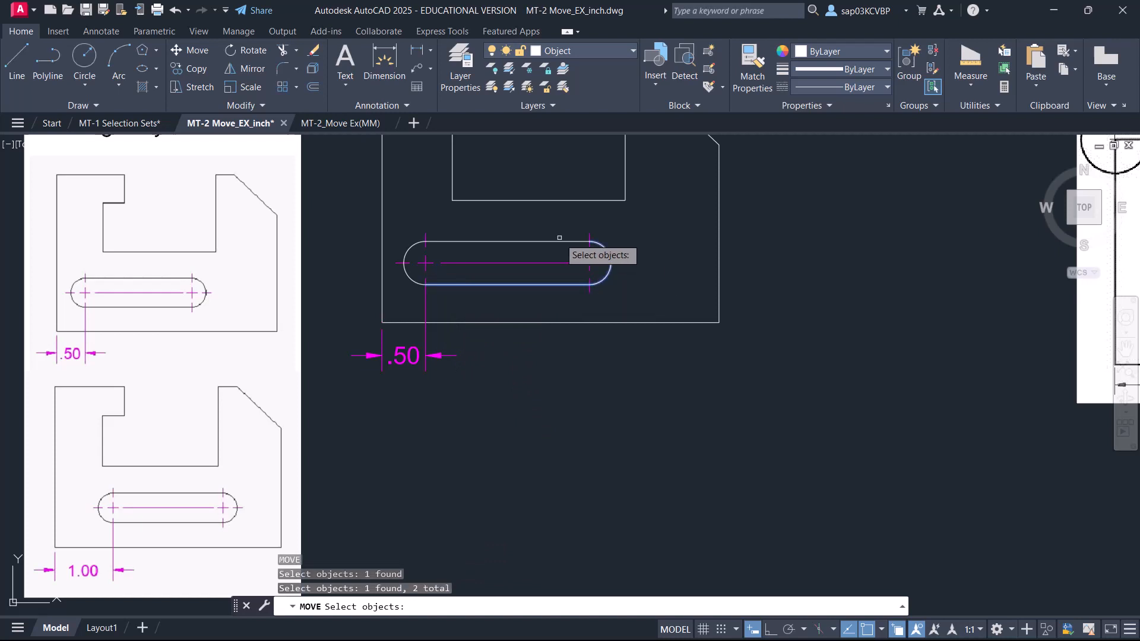
left_click(559, 238)
left_click(409, 281)
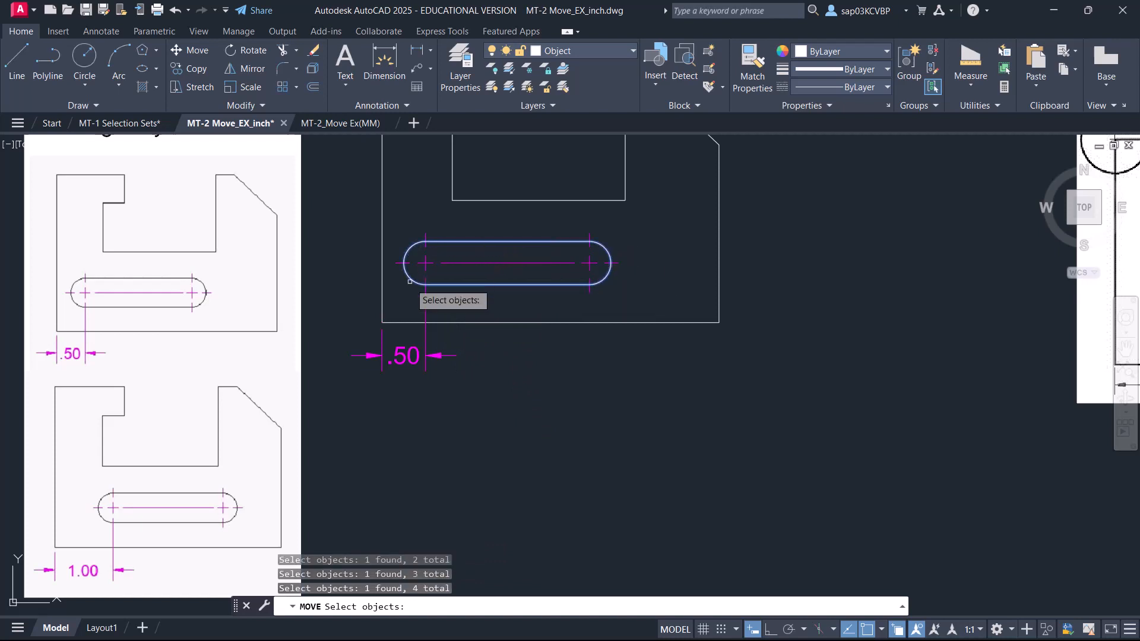
key("Escape")
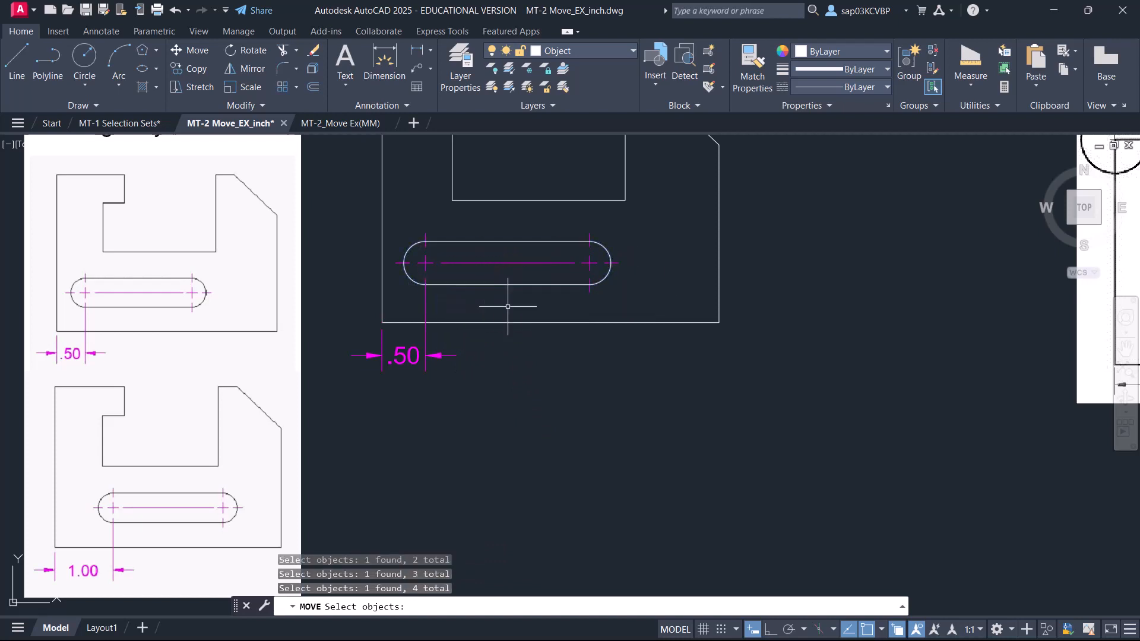
Select the slot and its centre lines for Move with a window that excludes the dimension
left_click(192, 52)
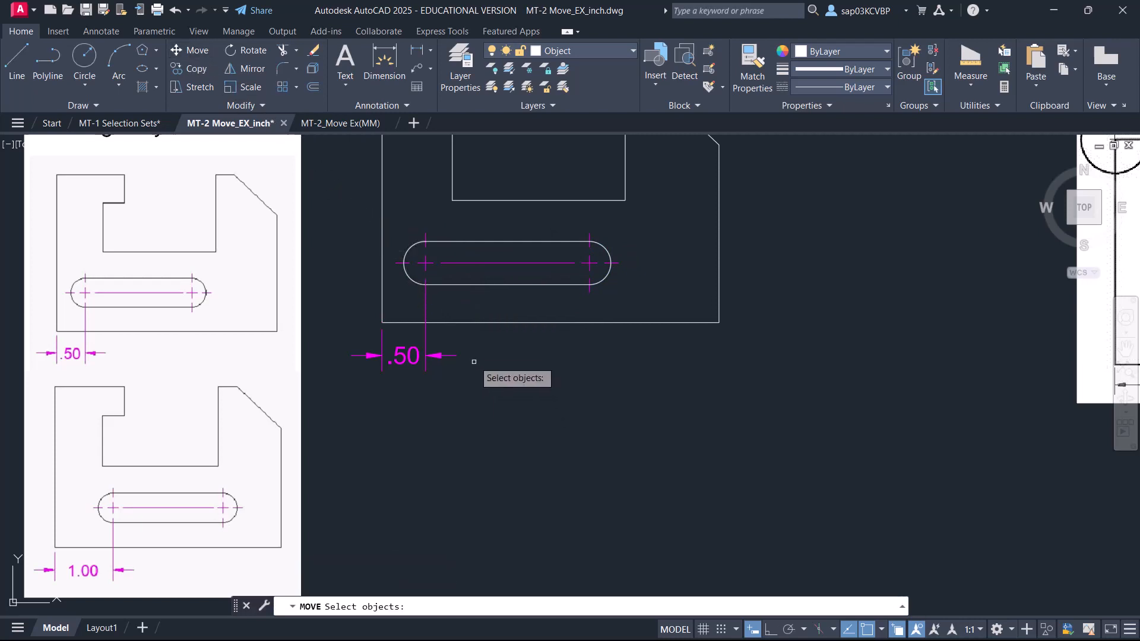
left_click(392, 231)
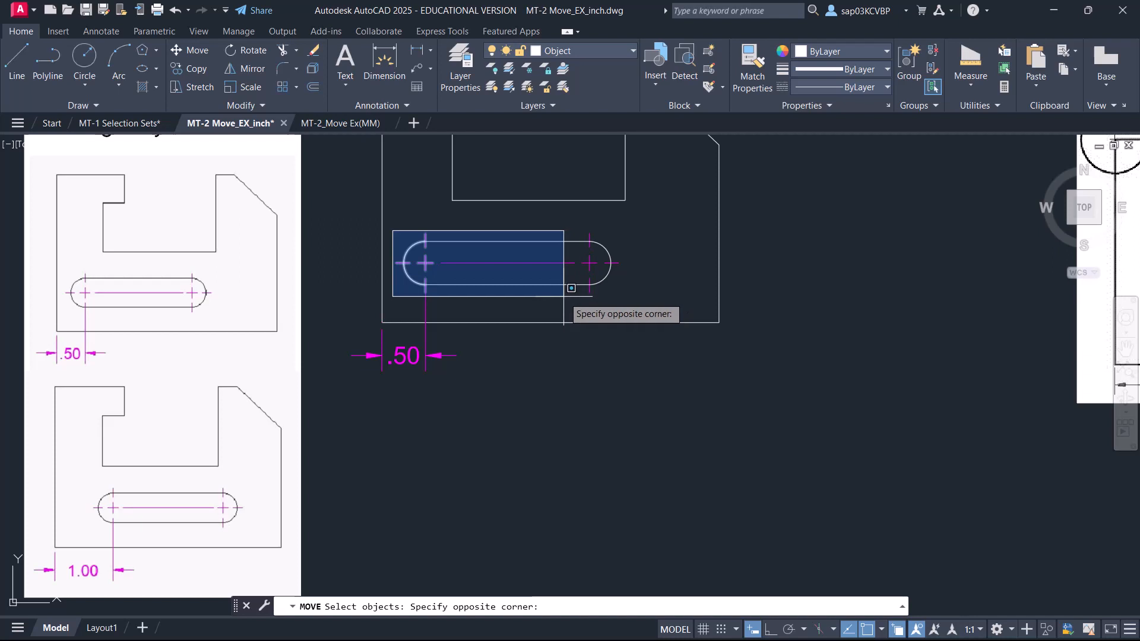
left_click(628, 308)
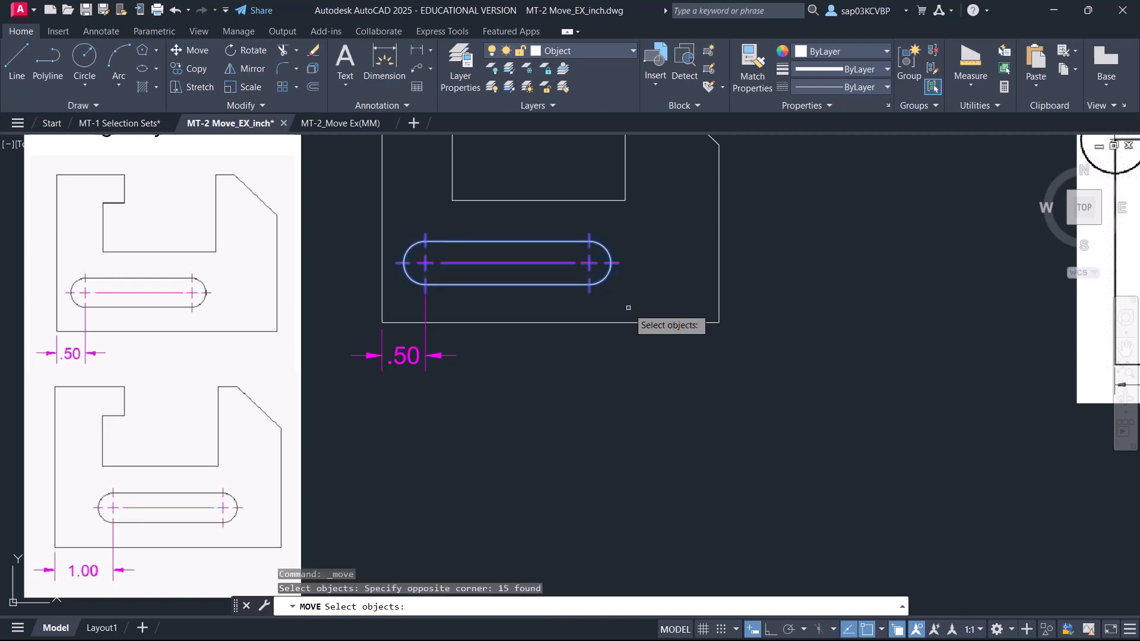
key("Return")
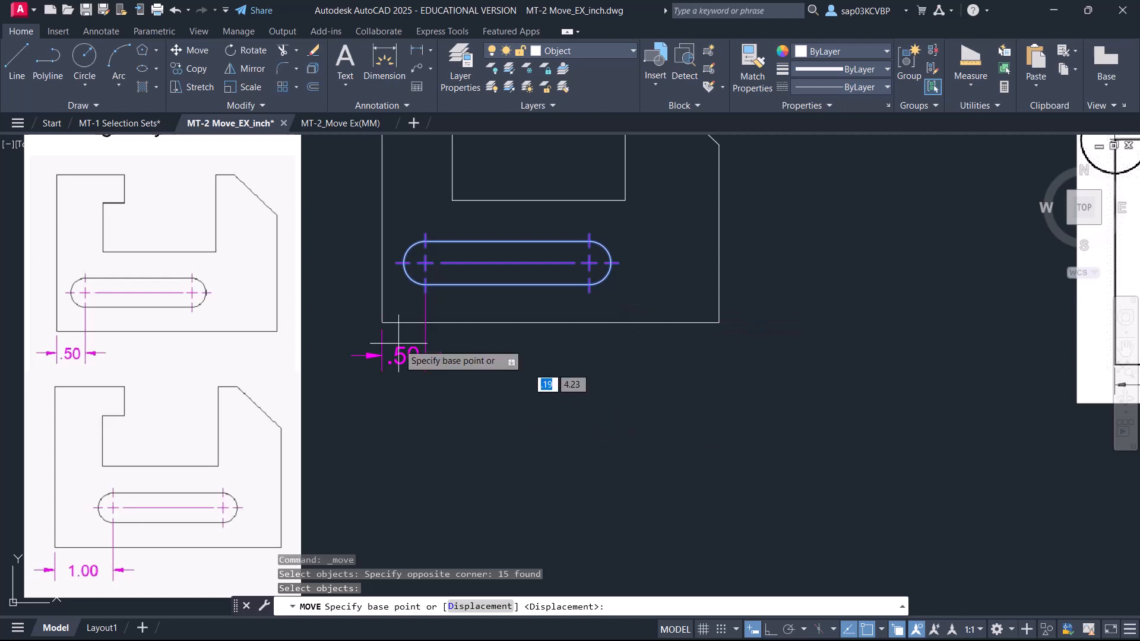
Move the selected slot 0.5 unit horizontally to the right from its left arc's centre, with polar tracking on
scroll(380, 315, "up", 4)
middle_click_drag(397, 289, 408, 344)
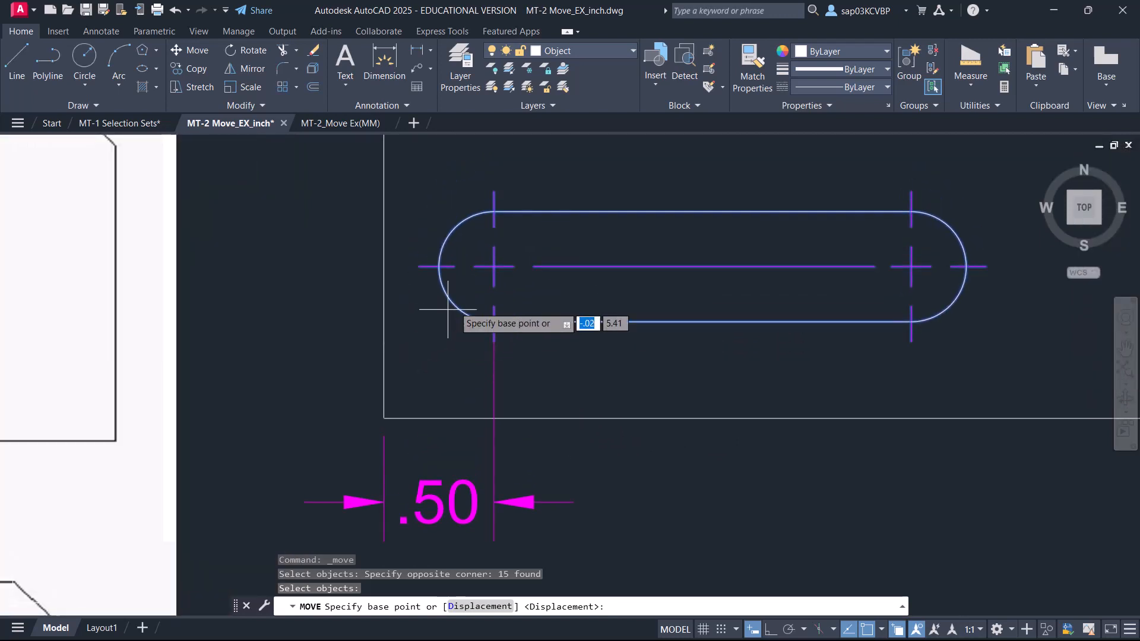
left_click(882, 630)
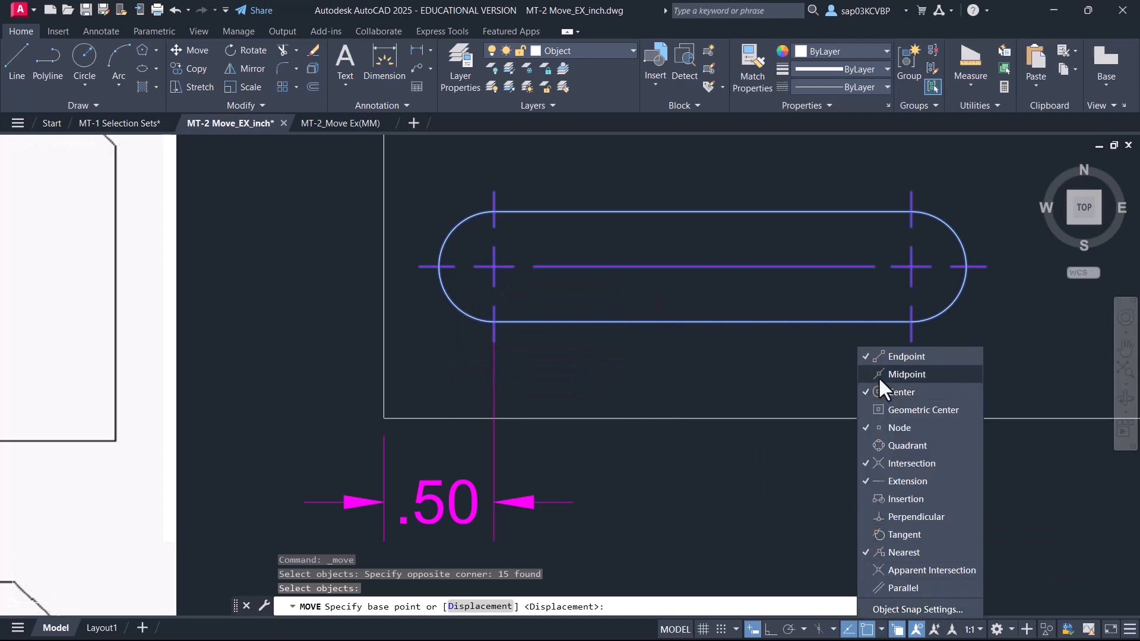
left_click(612, 367)
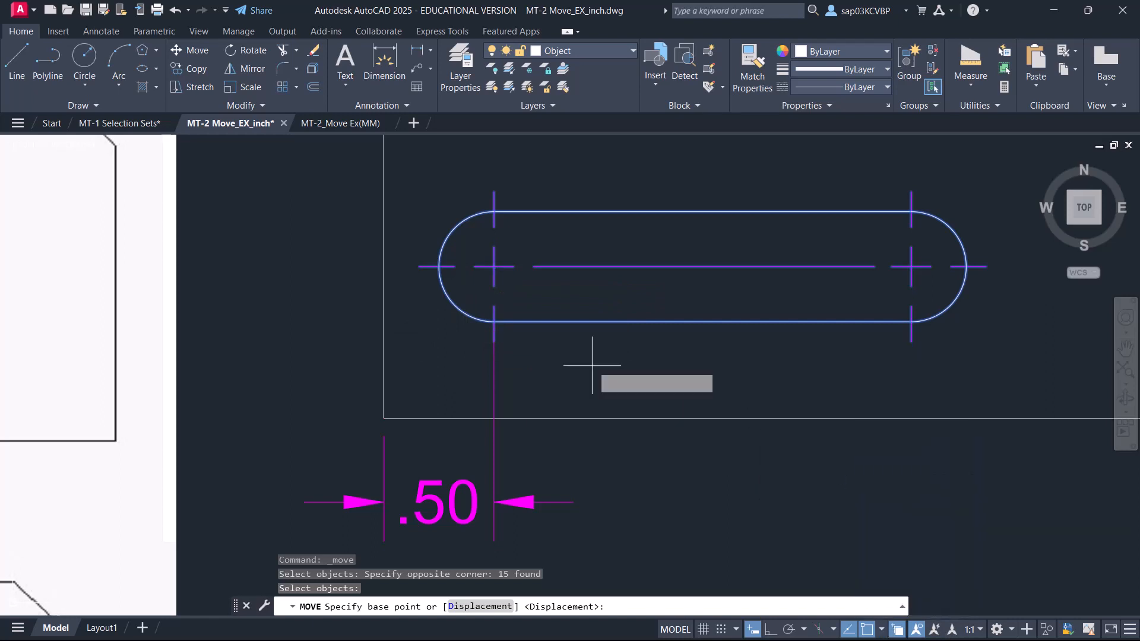
left_click(494, 265)
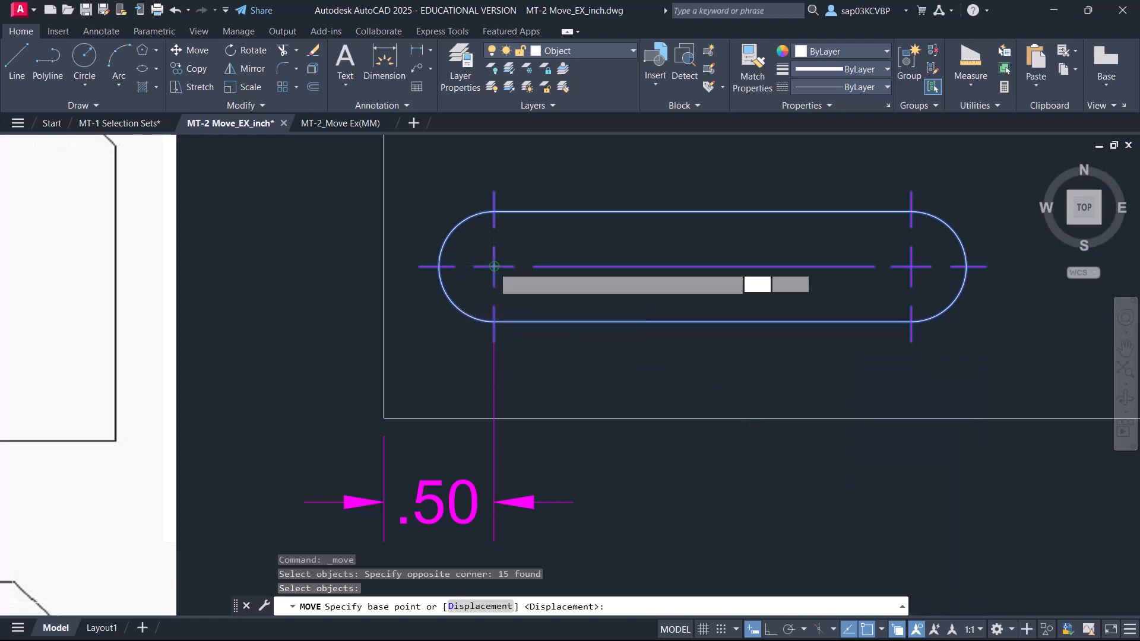
scroll(494, 266, "down", 2)
middle_click_drag(505, 255, 395, 270)
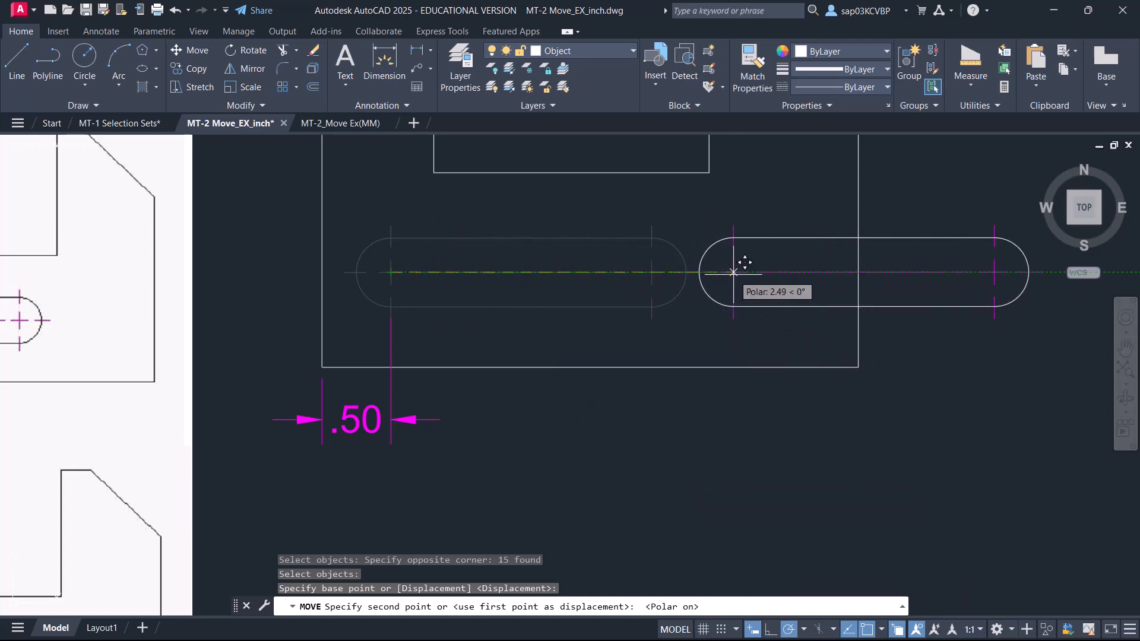
type("0.5")
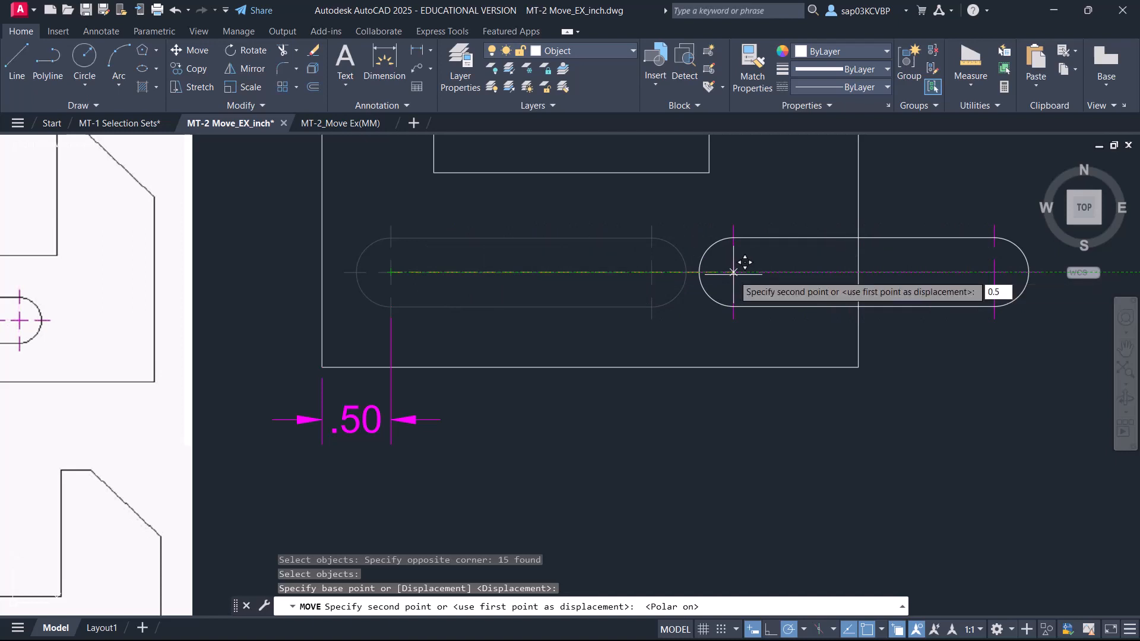
key("Return")
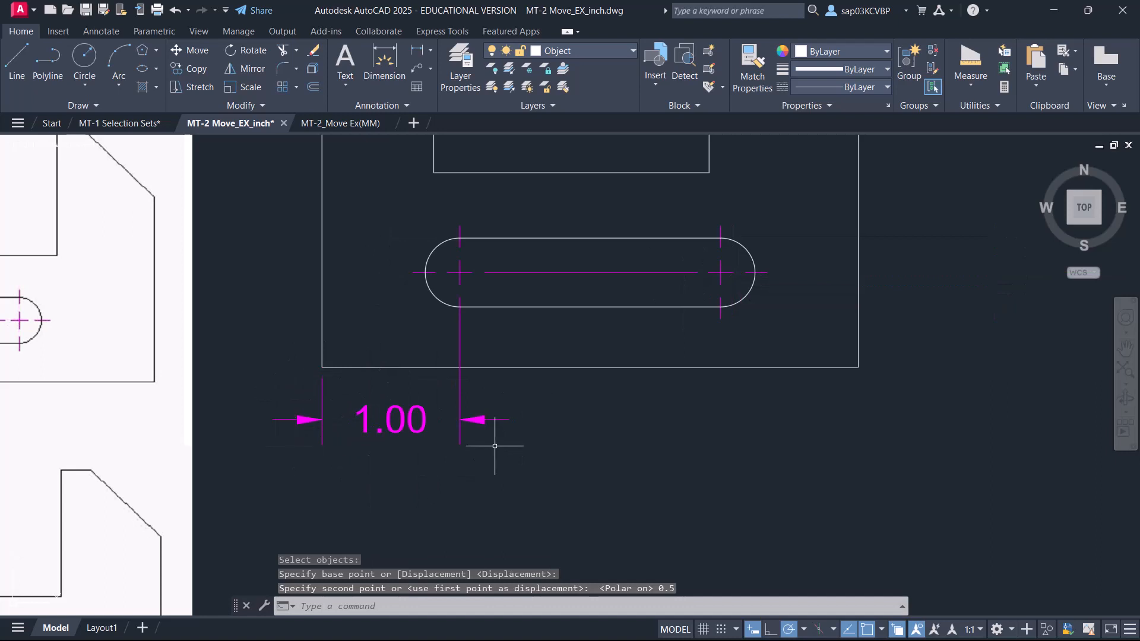
Undo the last move of the slot
scroll(416, 369, "down", 2)
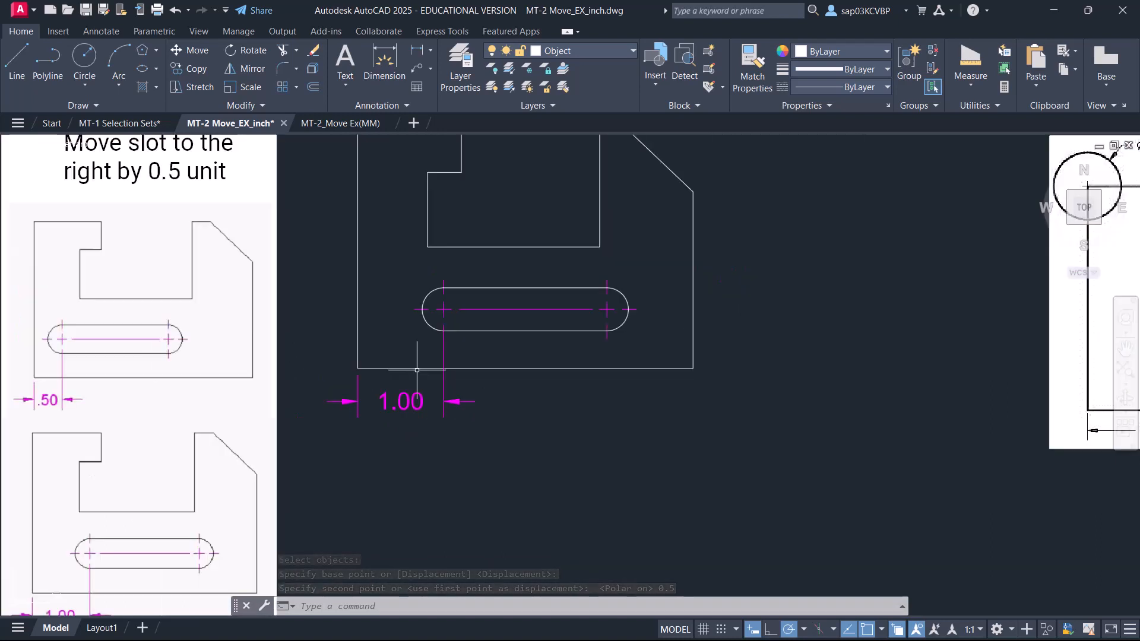
scroll(417, 370, "down", 2)
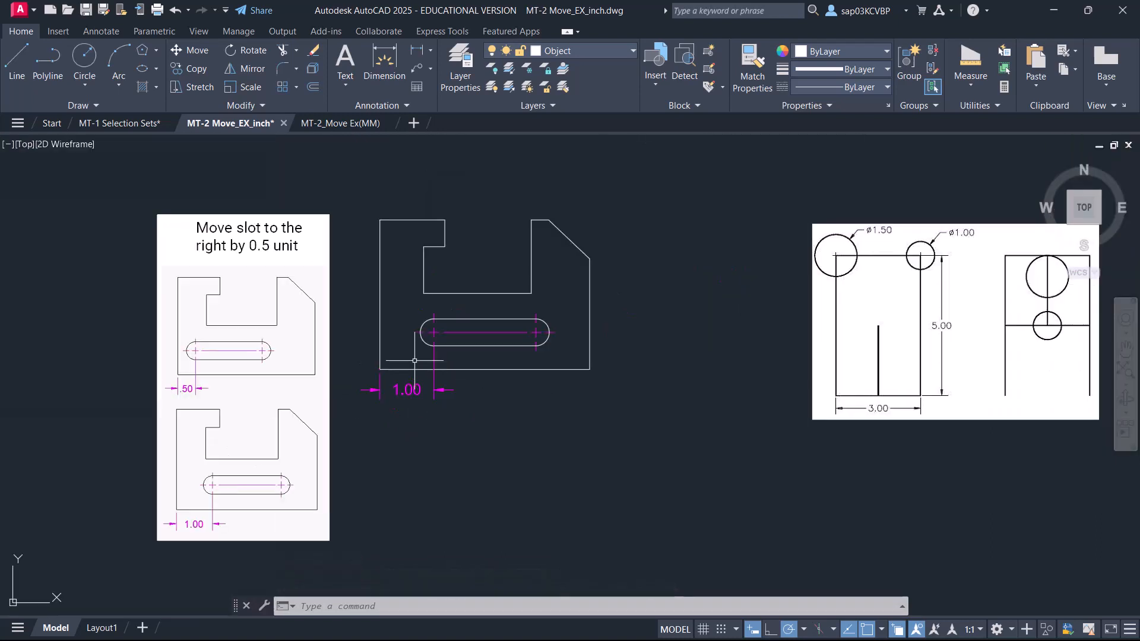
scroll(416, 347, "up", 2)
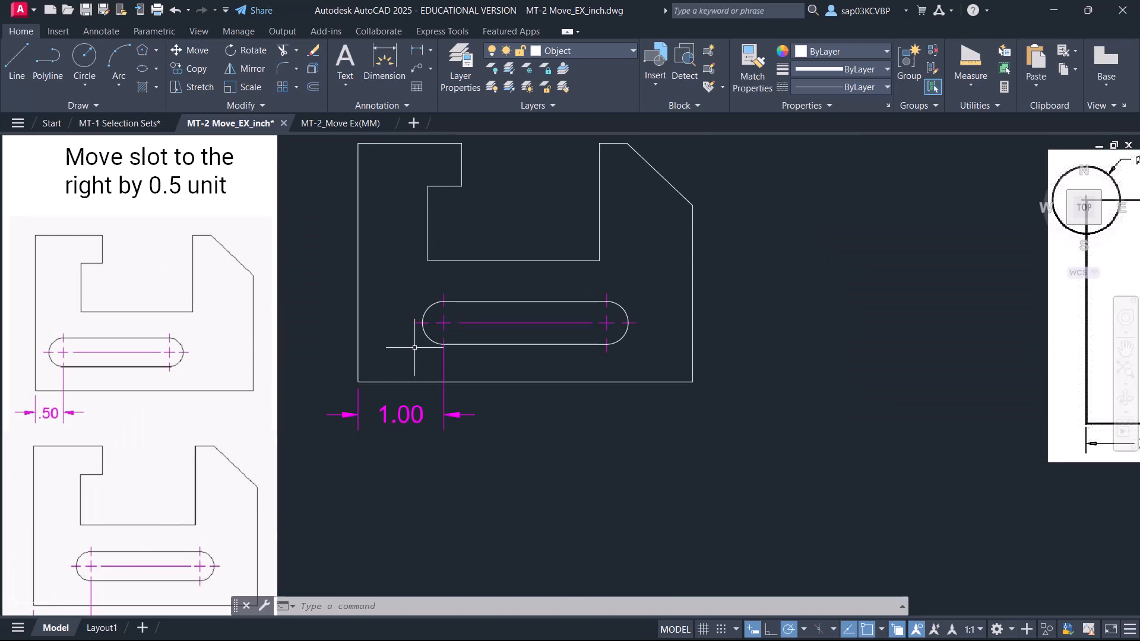
scroll(429, 414, "up", 2)
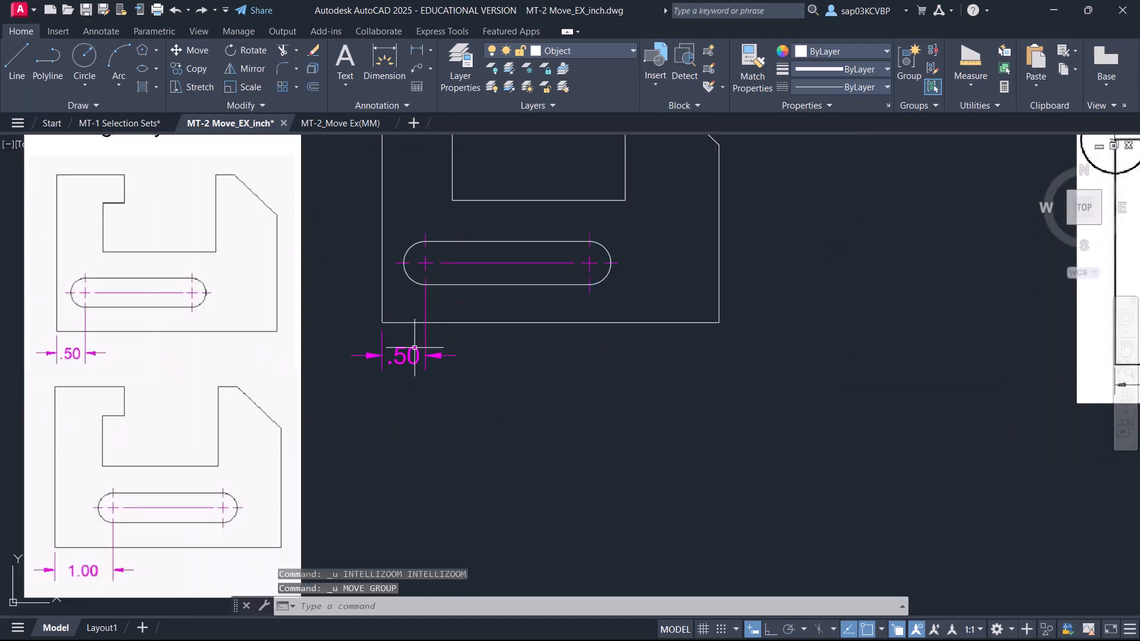
Select the slot, its centre lines and the attached dimension for Move with a crossing window around the slot
scroll(515, 391, "up", 2)
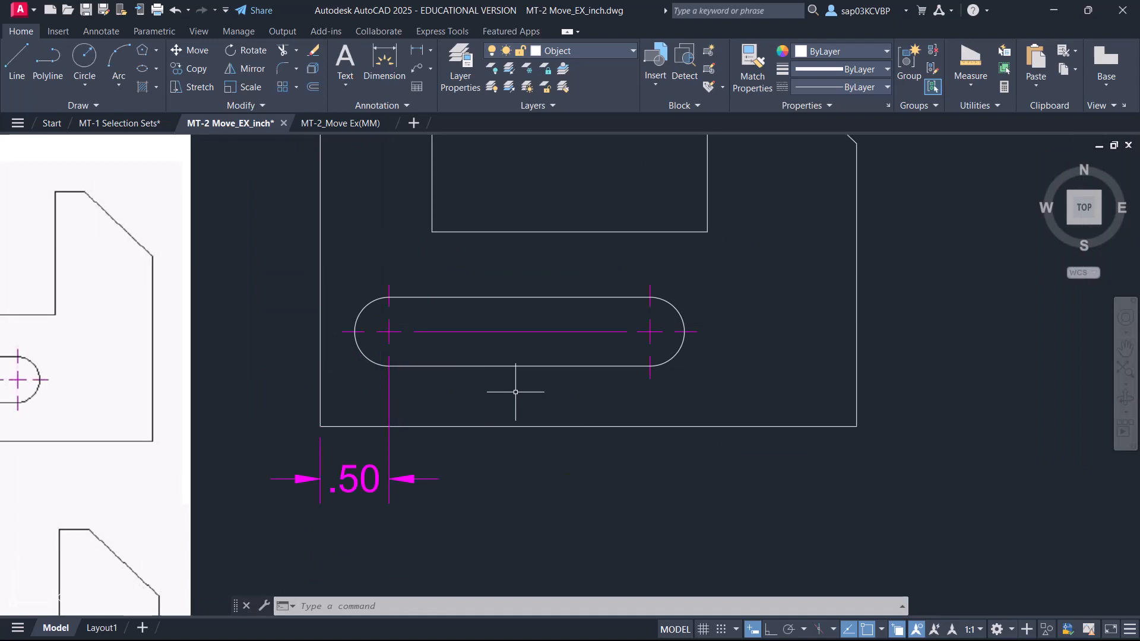
left_click(192, 52)
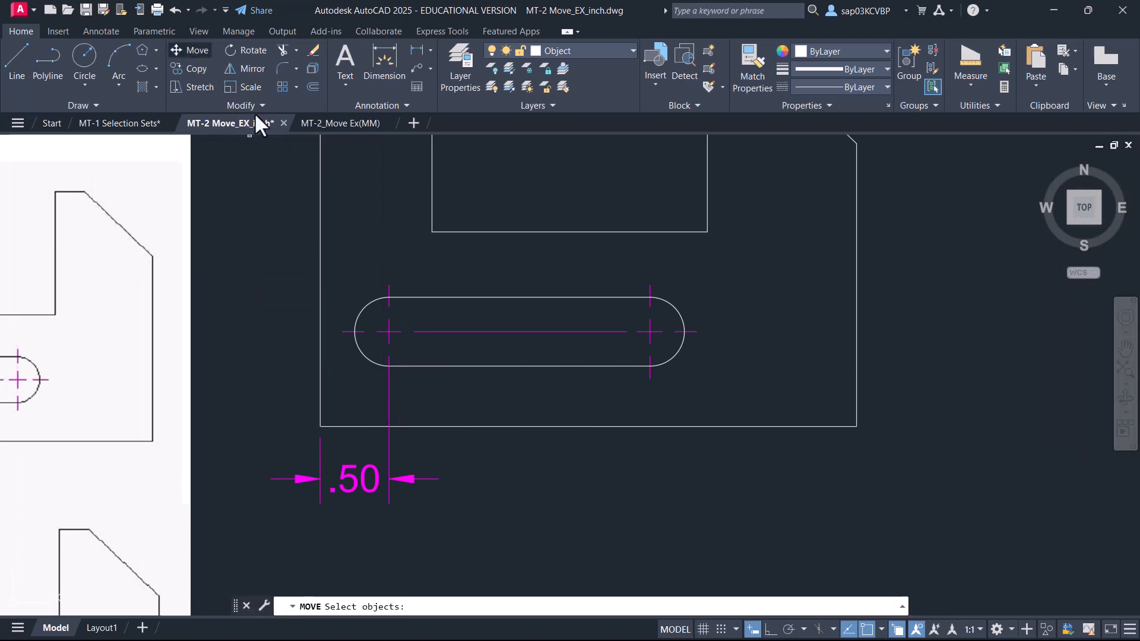
left_click(717, 399)
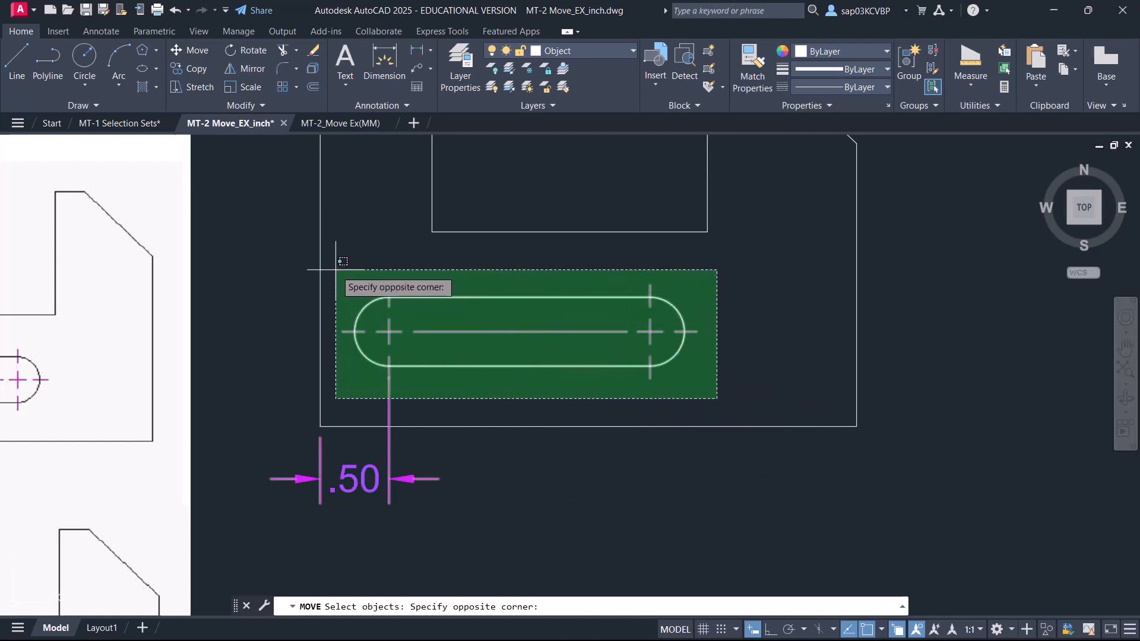
left_click(336, 269)
key("Return")
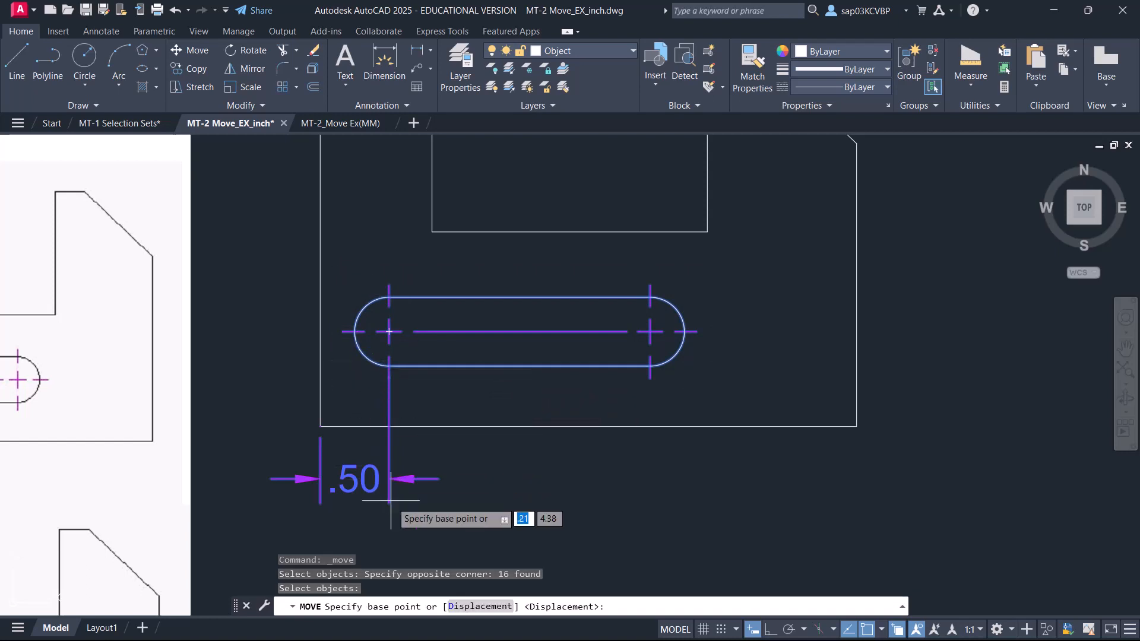
Move the selection 0.5 unit to the right from an arbitrary base point below the dimension, with Ortho on
middle_click_drag(382, 523, 382, 473)
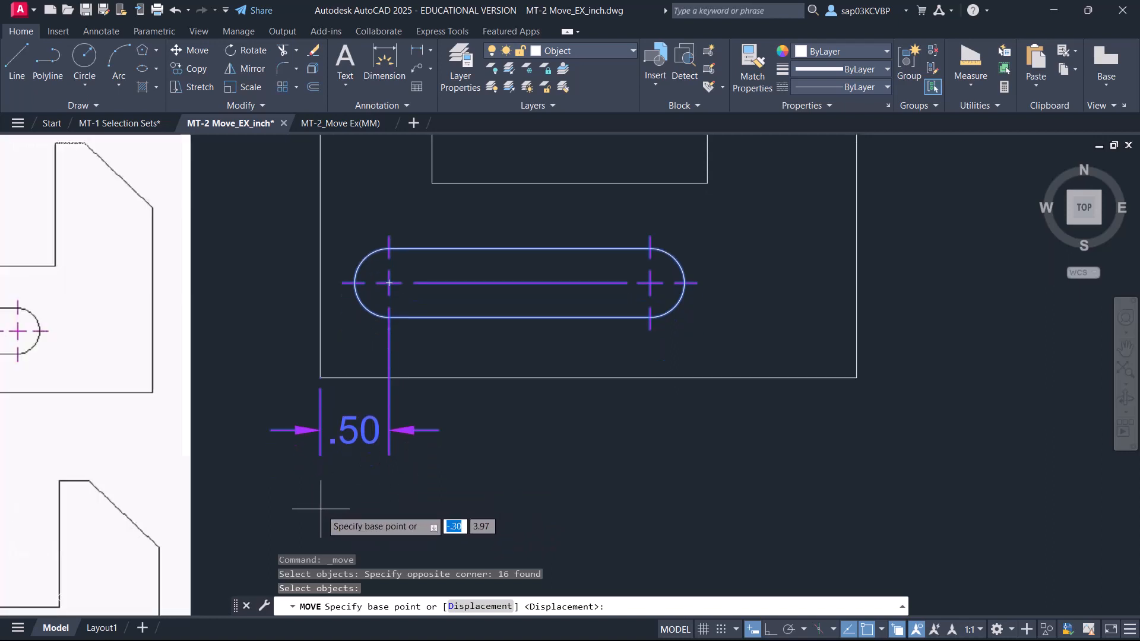
left_click(320, 508)
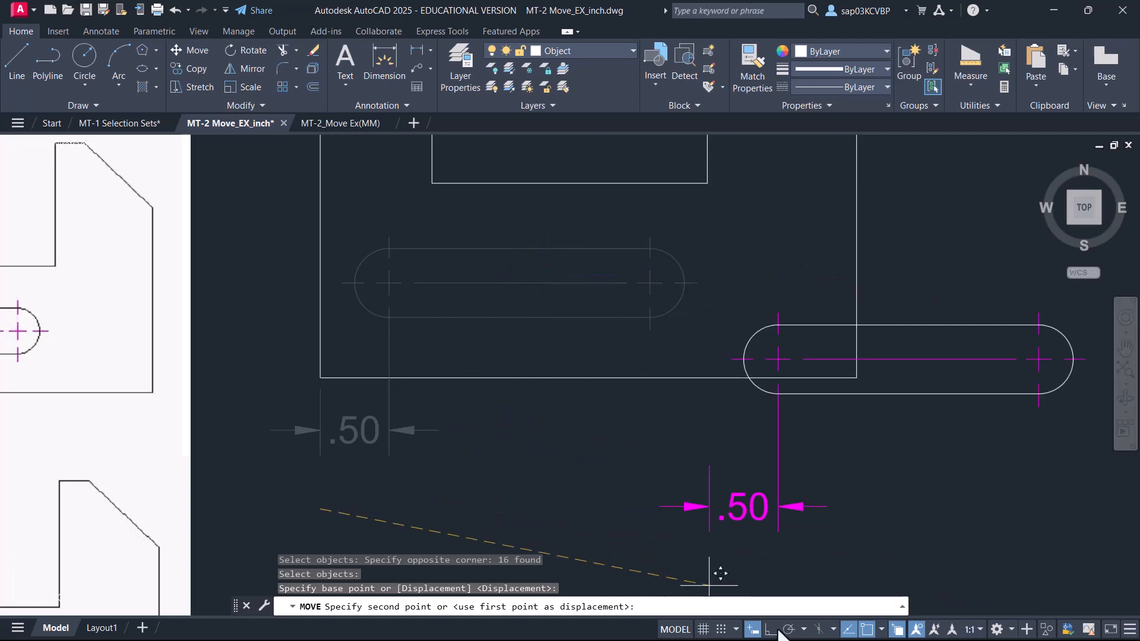
key("F8")
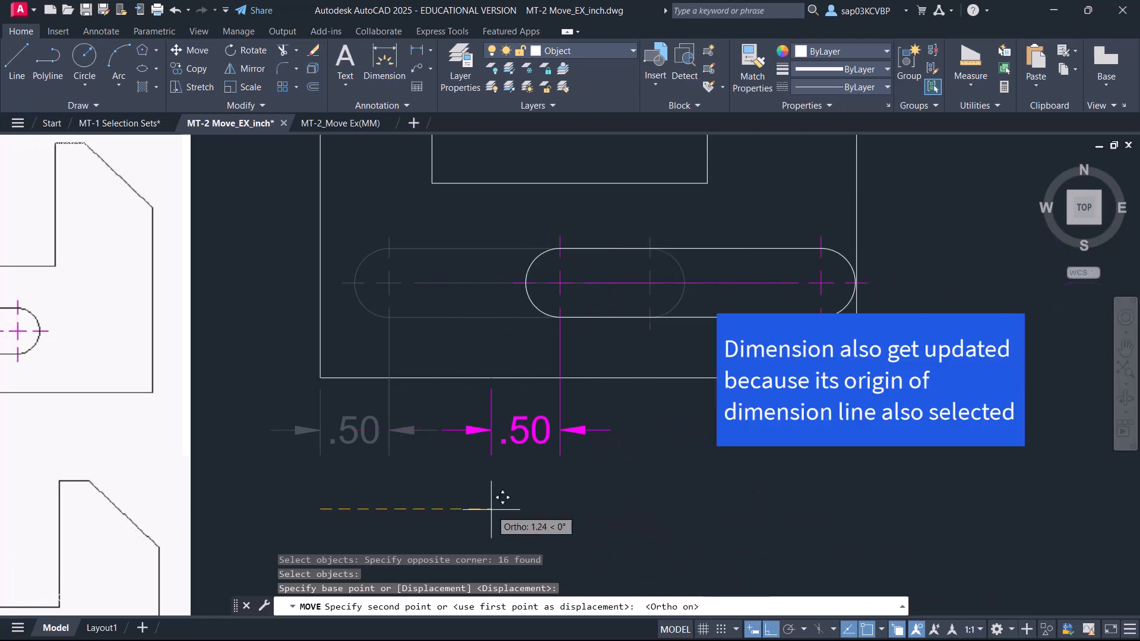
type("0.5")
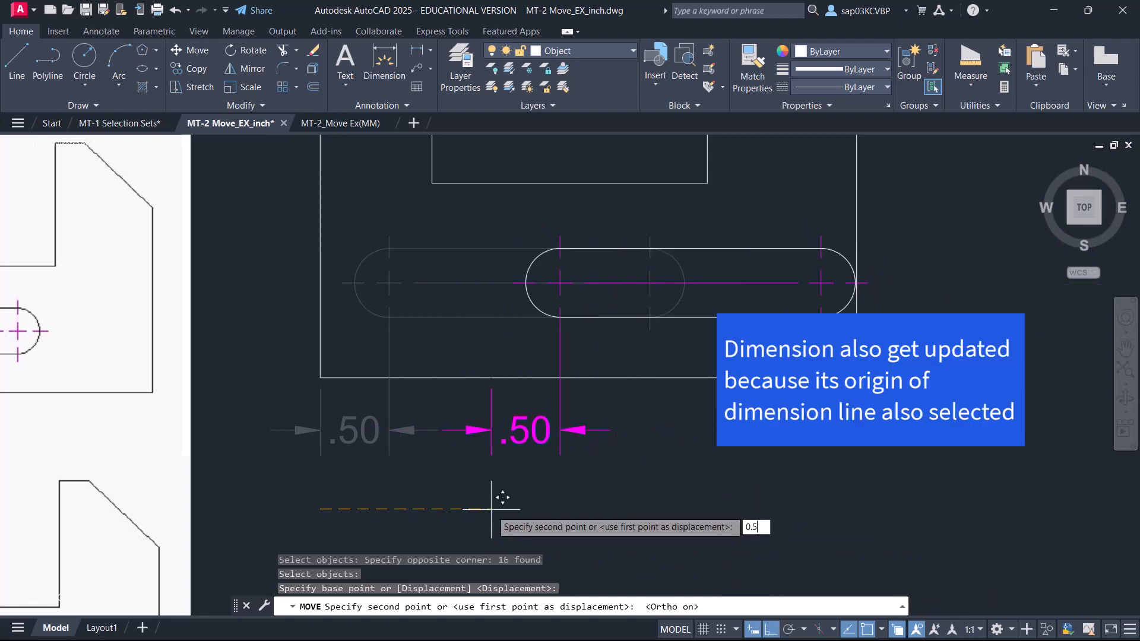
key("Return")
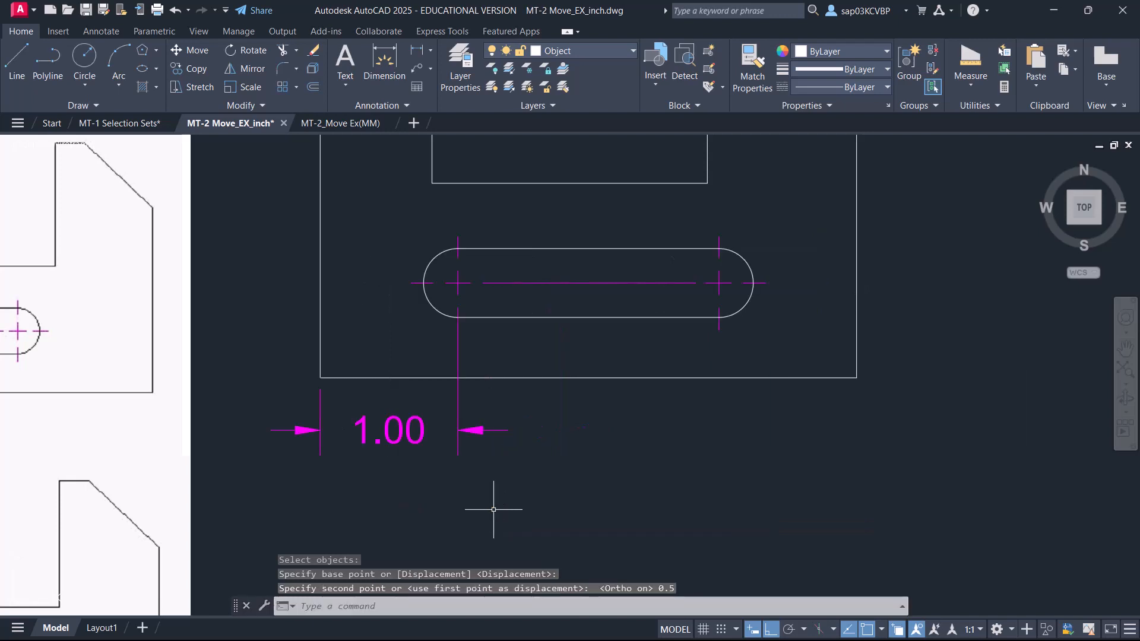
Move the short vertical line up from its upper endpoint to the midpoint of the rectangle's top line, with Ortho on
scroll(531, 453, "down", 4)
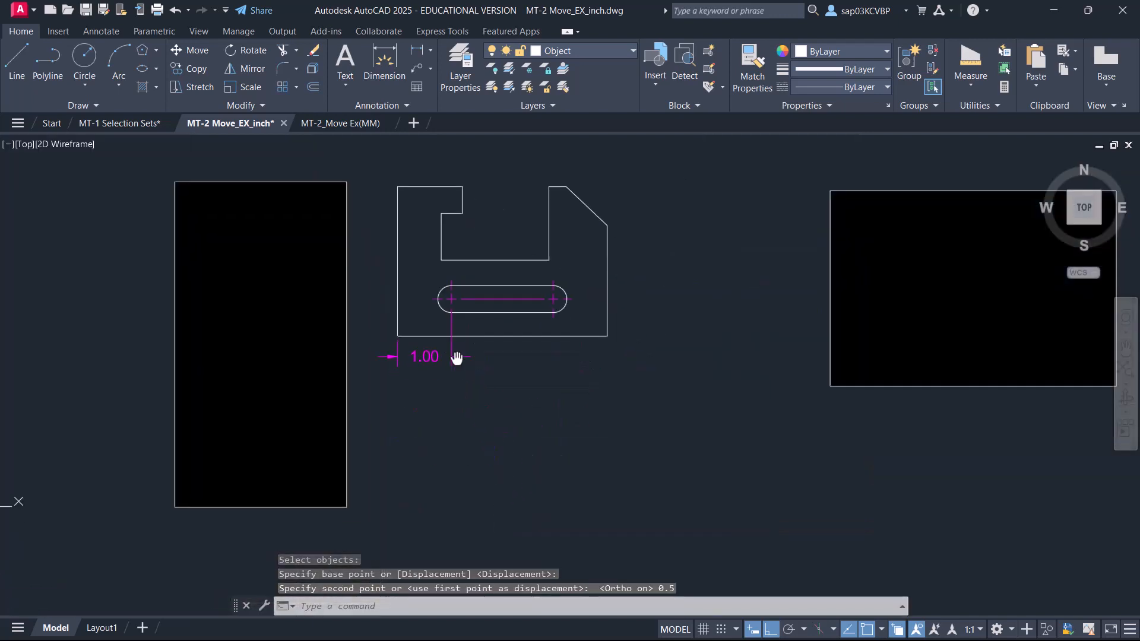
middle_click_drag(453, 427, 438, 366)
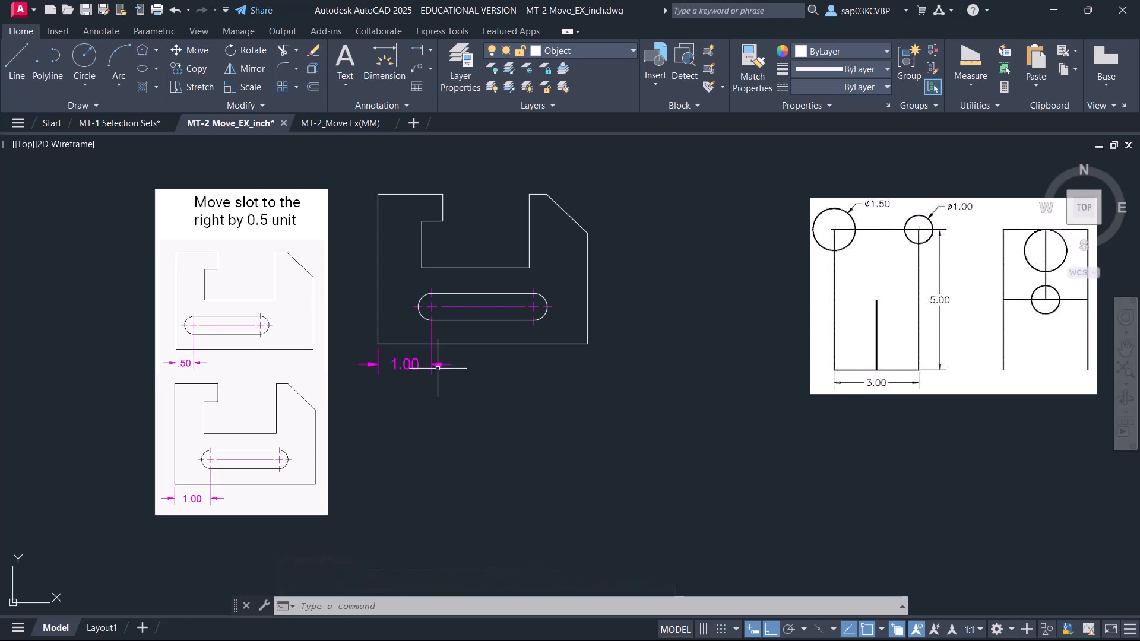
mouse_move(577, 366)
middle_mouse_down()
mouse_move(184, 409)
mouse_move(376, 376)
mouse_move(265, 381)
middle_mouse_up()
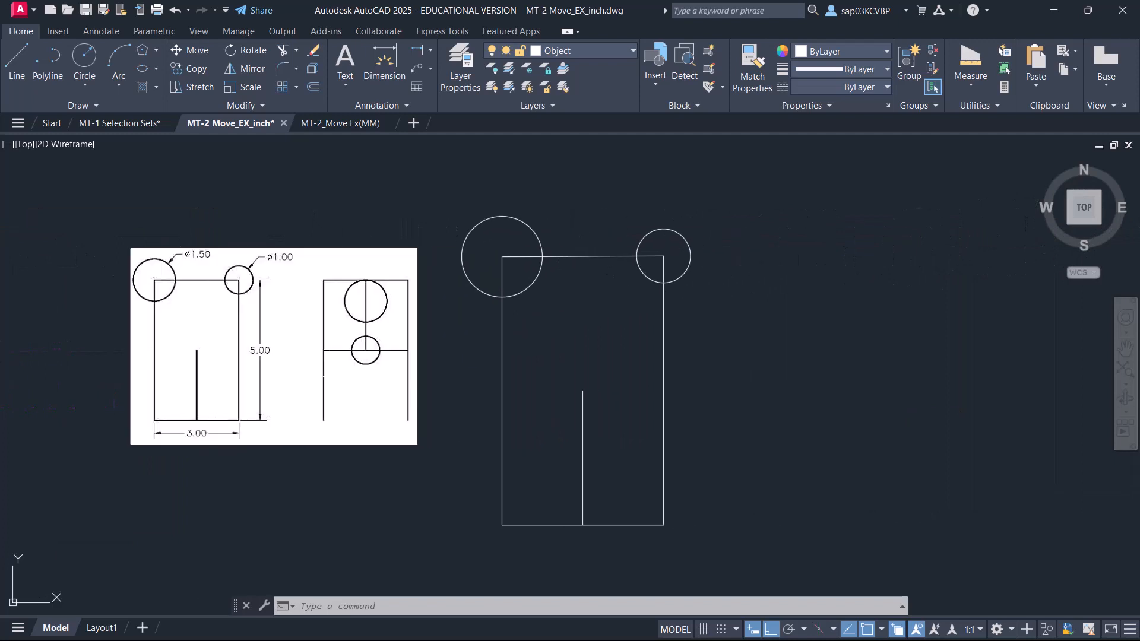
left_click(195, 52)
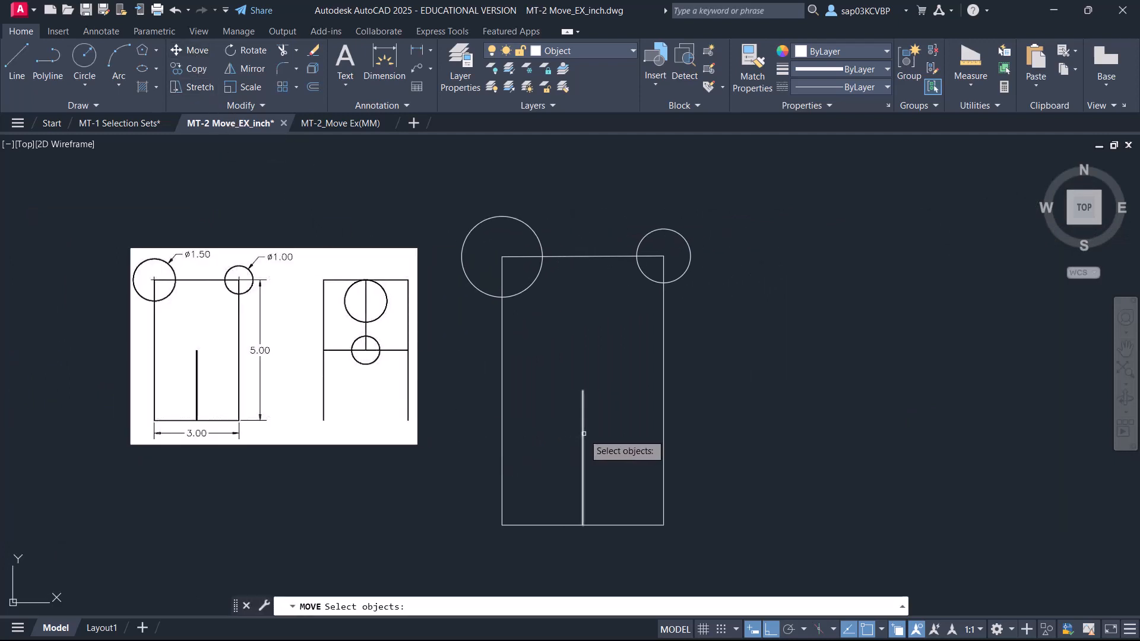
left_click(581, 433)
key("Return")
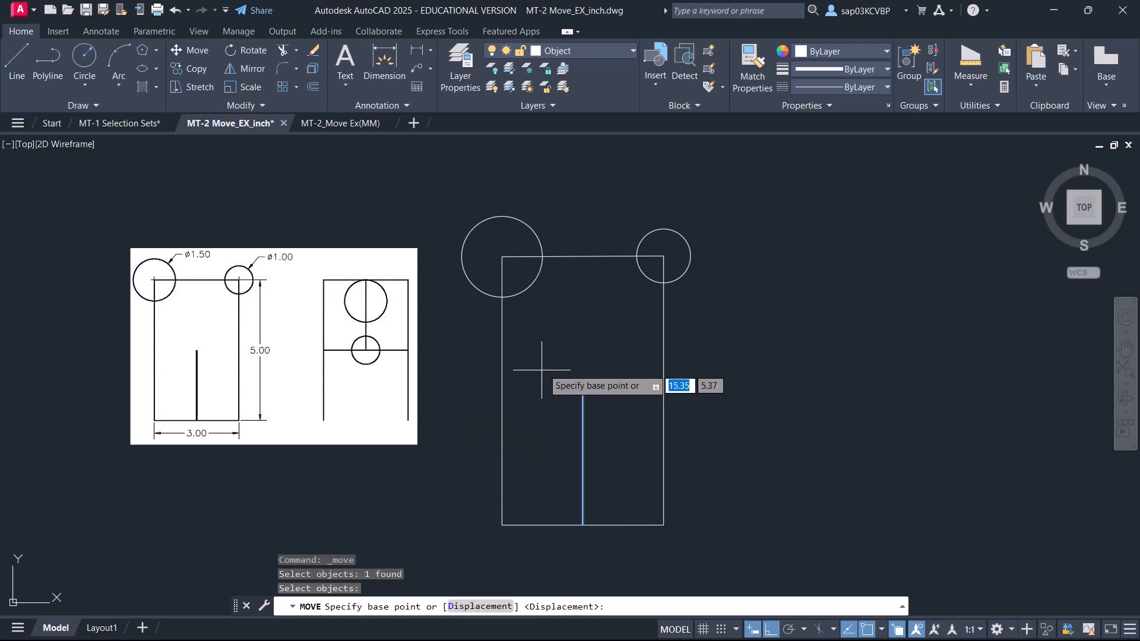
left_click(582, 390)
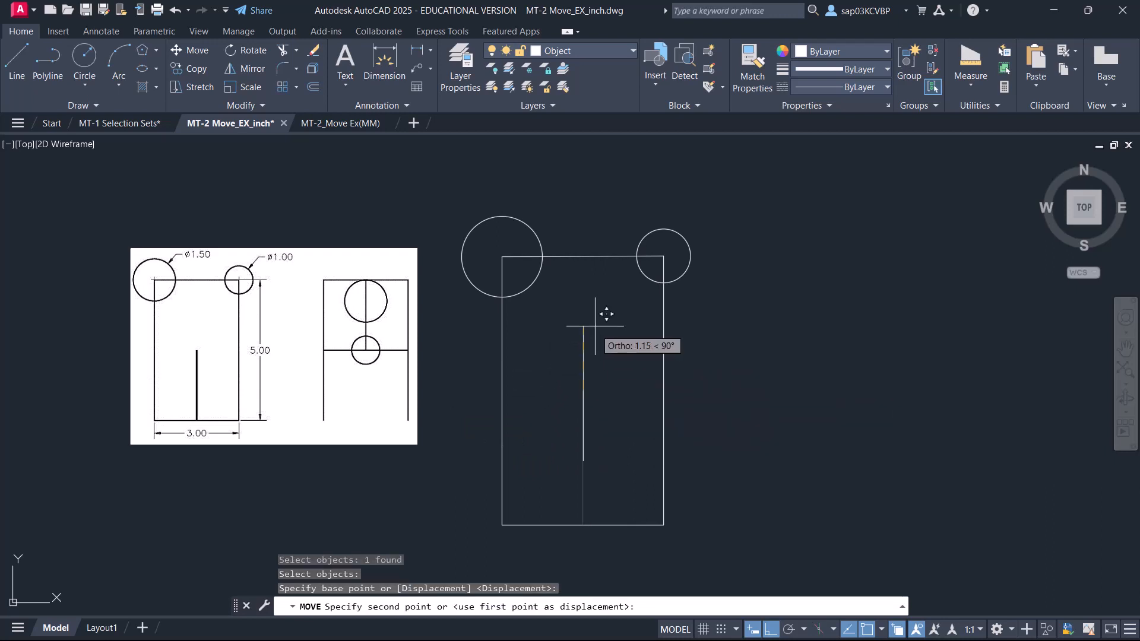
left_click(581, 255)
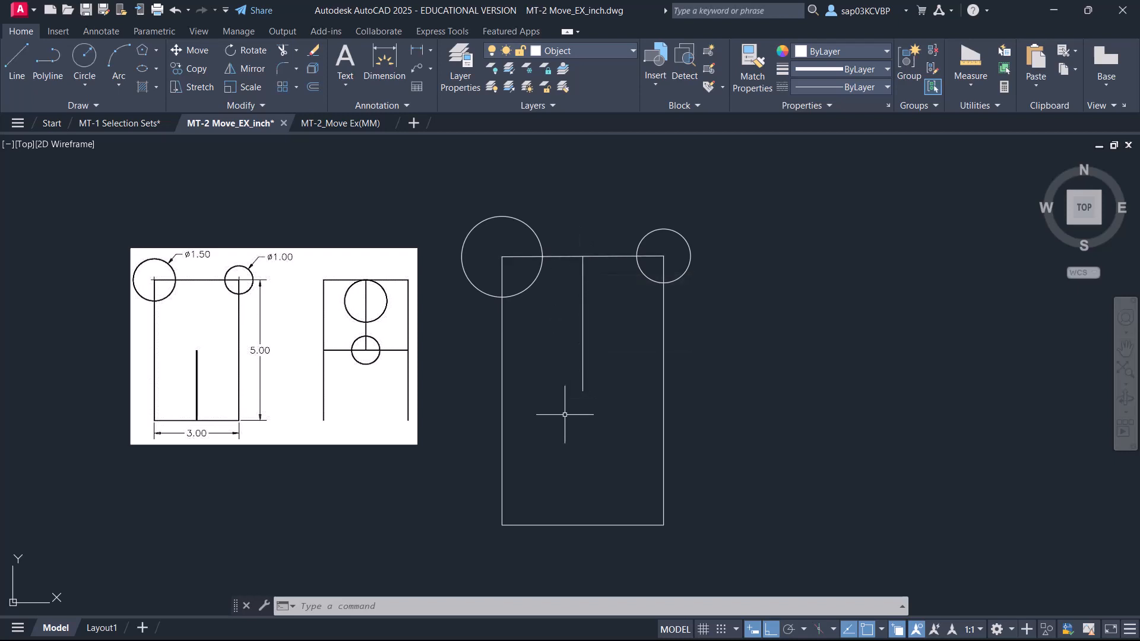
Move the rectangle's bottom line from its midpoint to the lower endpoint of the middle vertical line
key("m")
key("Return")
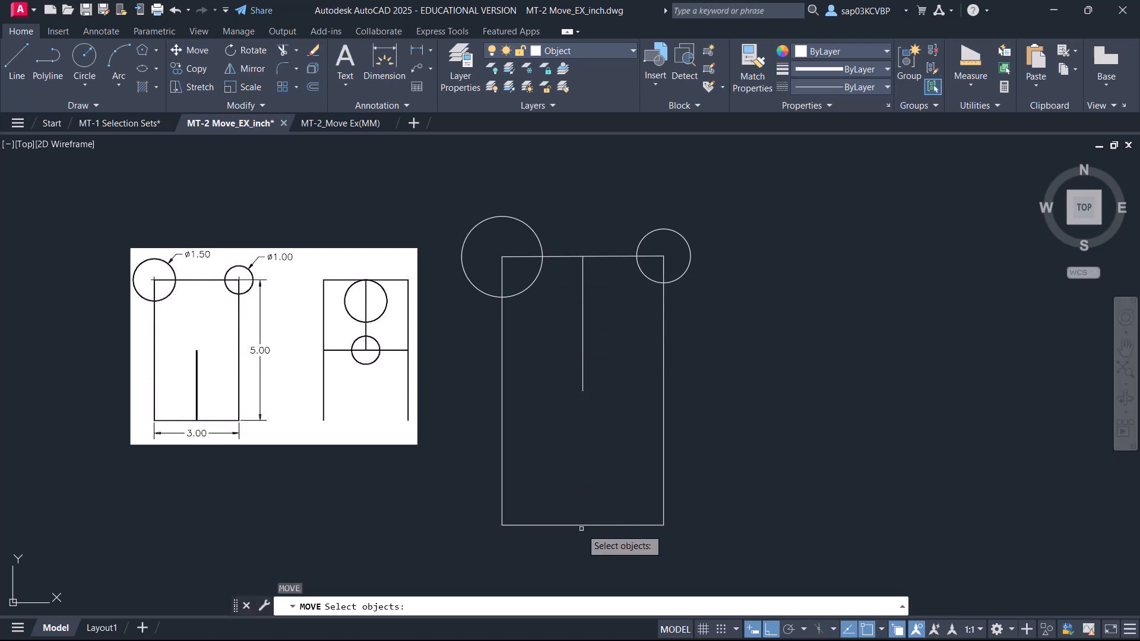
left_click(579, 525)
key("Return")
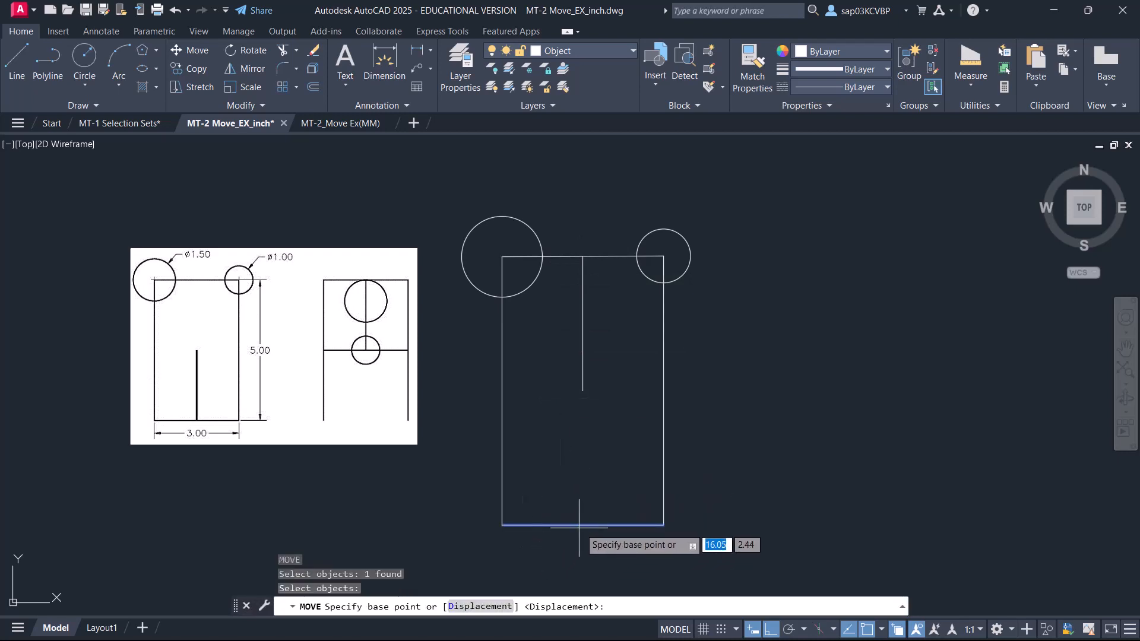
left_click(582, 524)
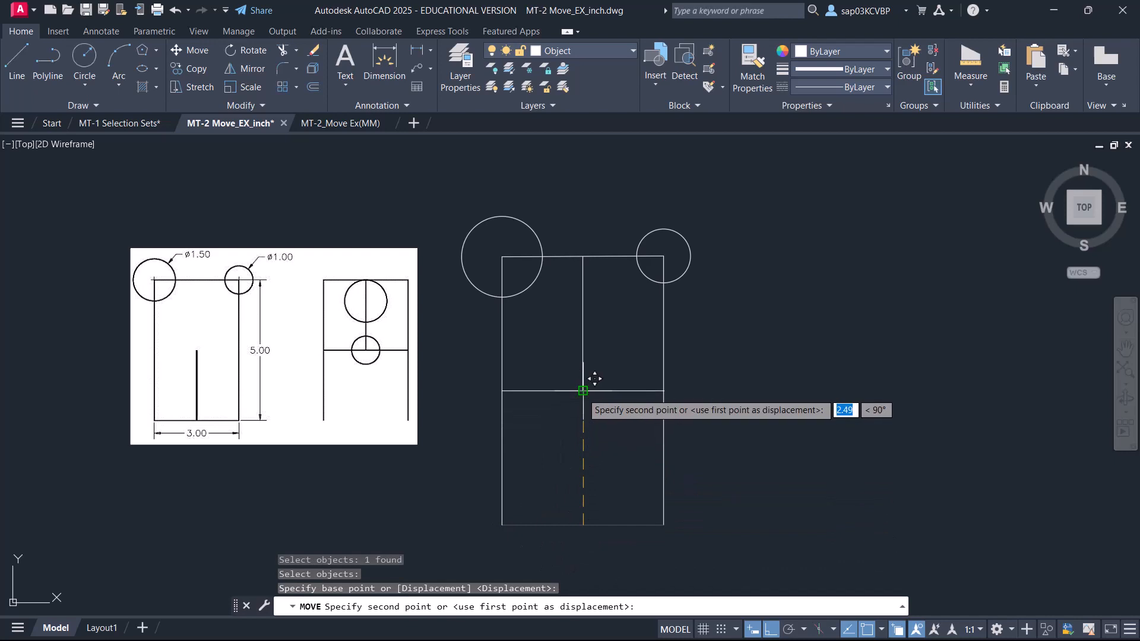
left_click(592, 391)
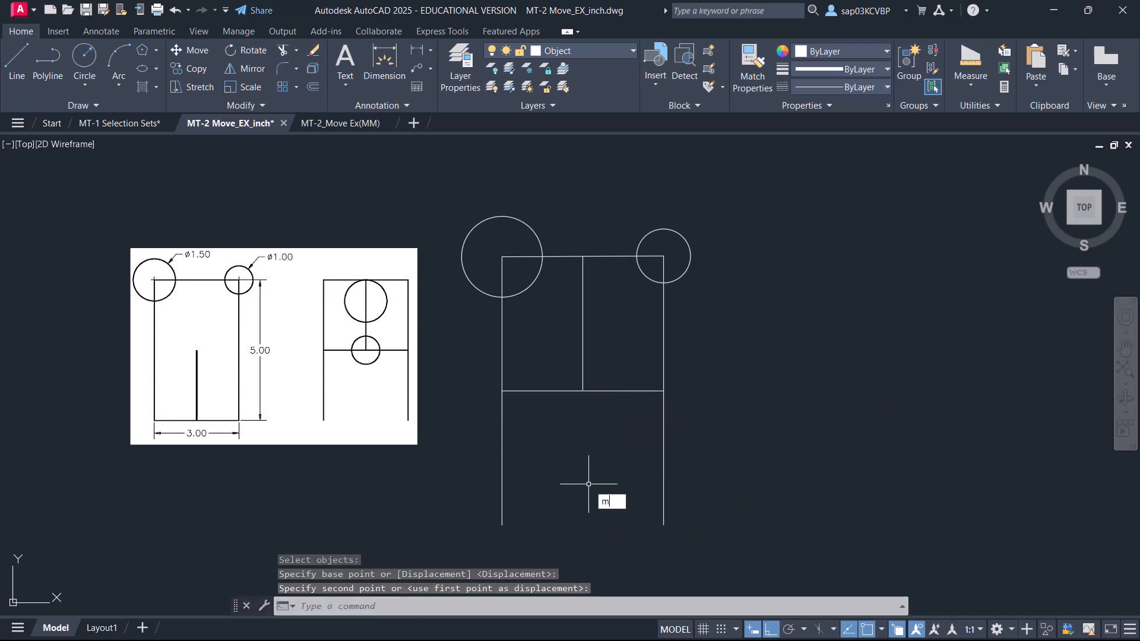
Move the large circle from its centre to the top line's midpoint, with the Nearest object snap turned off
key("Return")
left_click(522, 292)
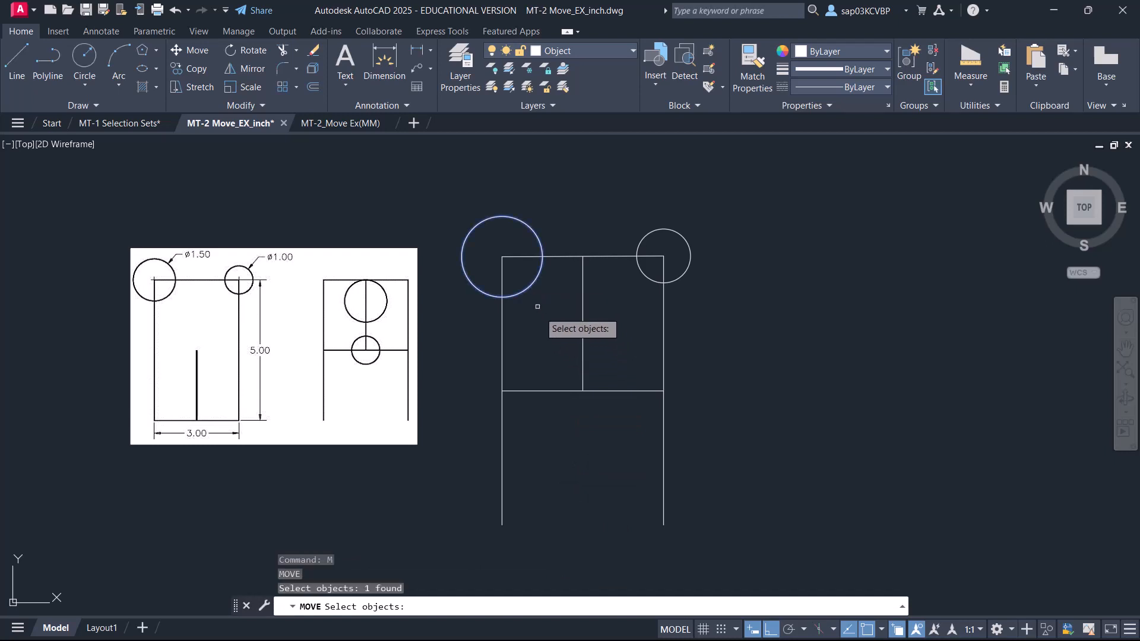
key("Return")
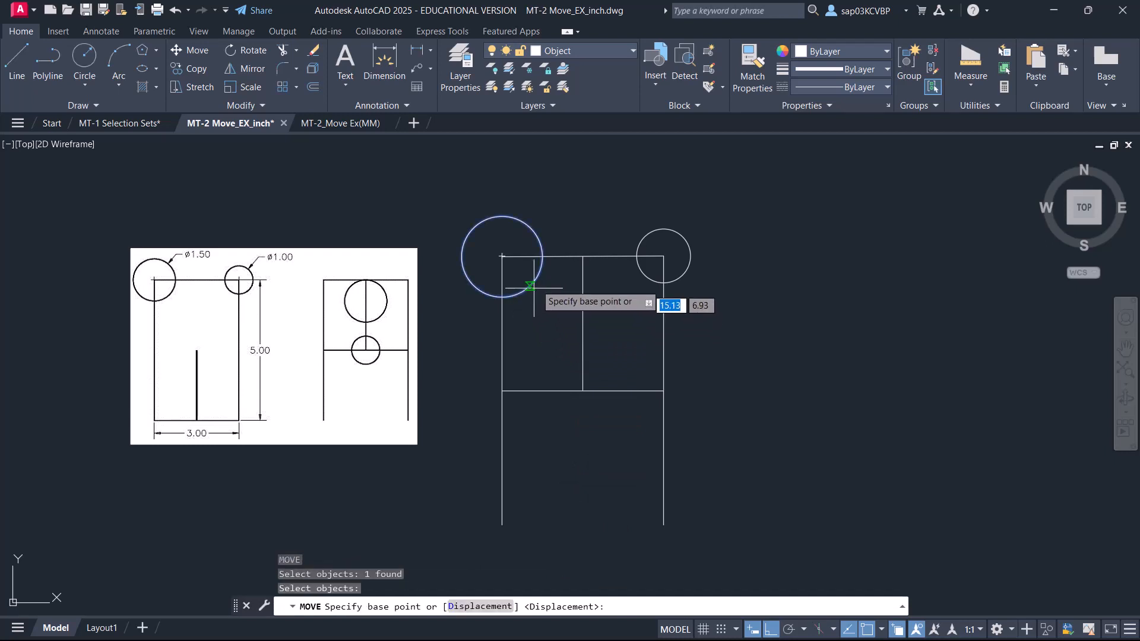
scroll(503, 251, "up", 4)
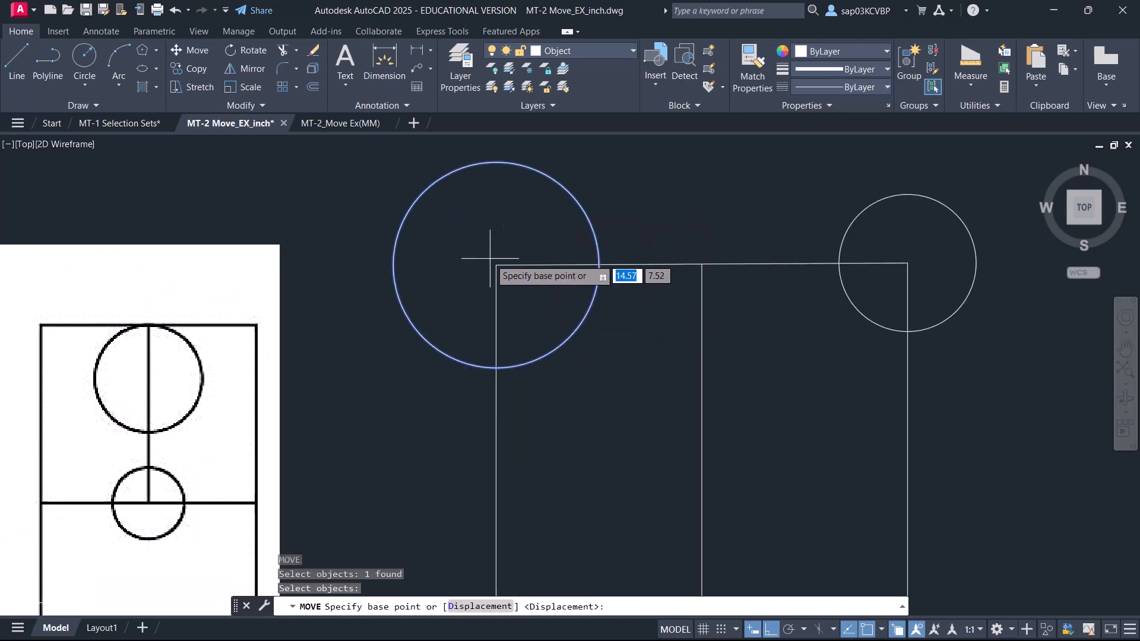
left_click(881, 629)
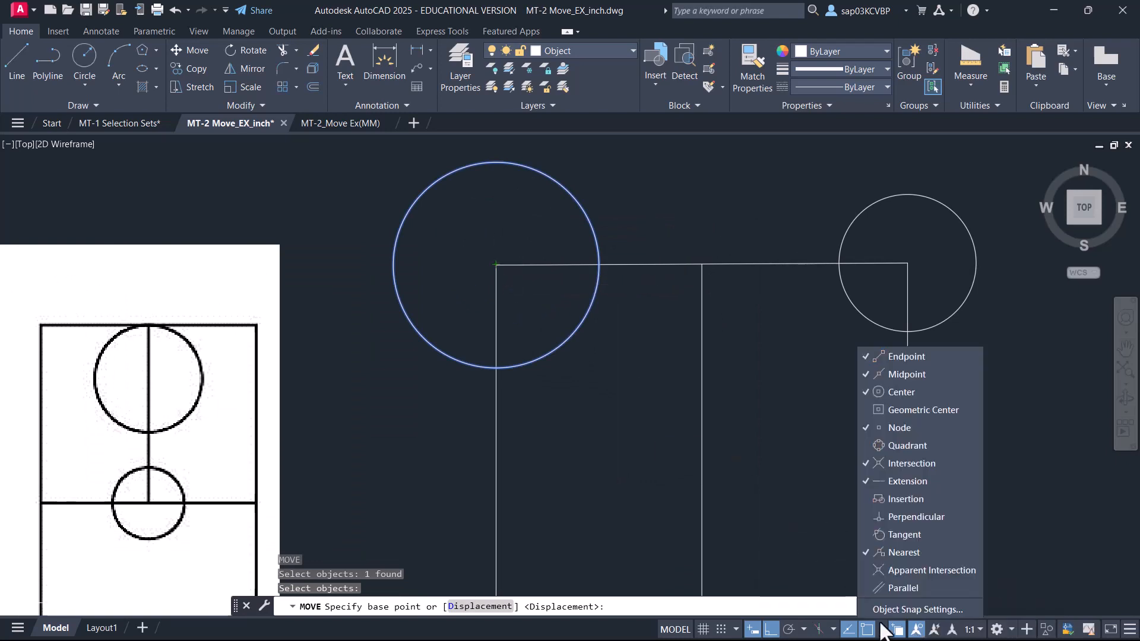
left_click(865, 552)
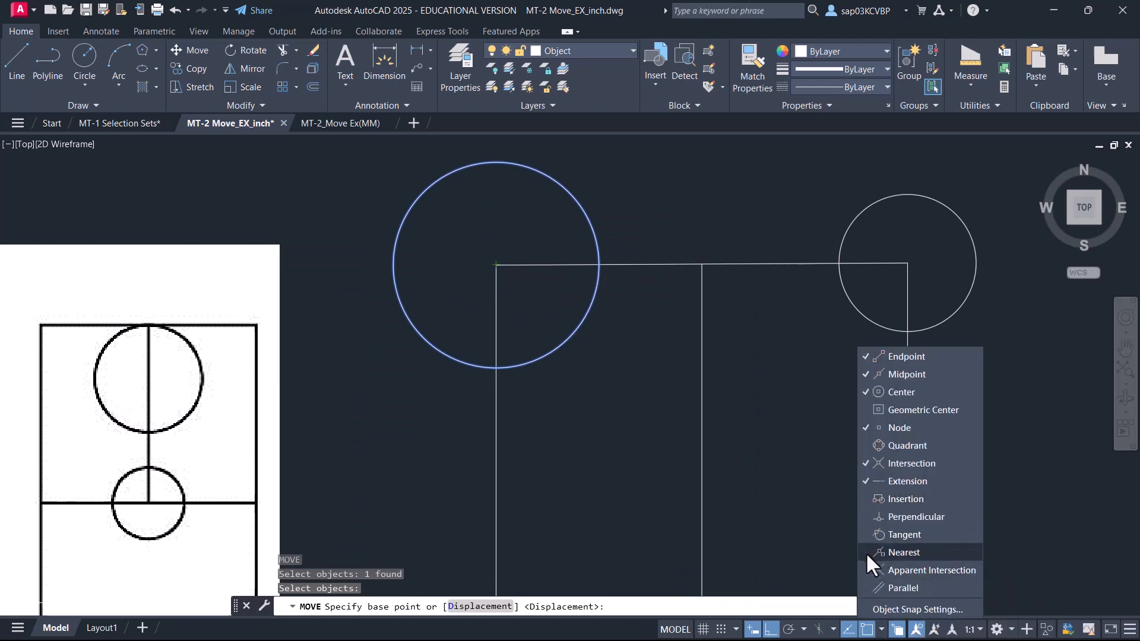
left_click(568, 465)
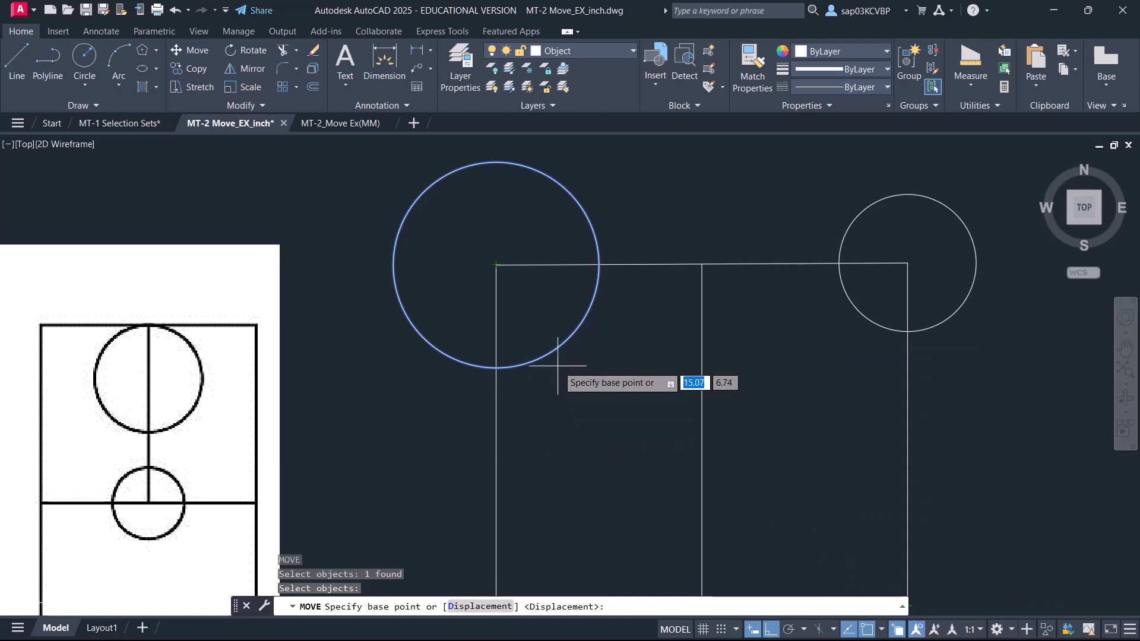
left_click(495, 264)
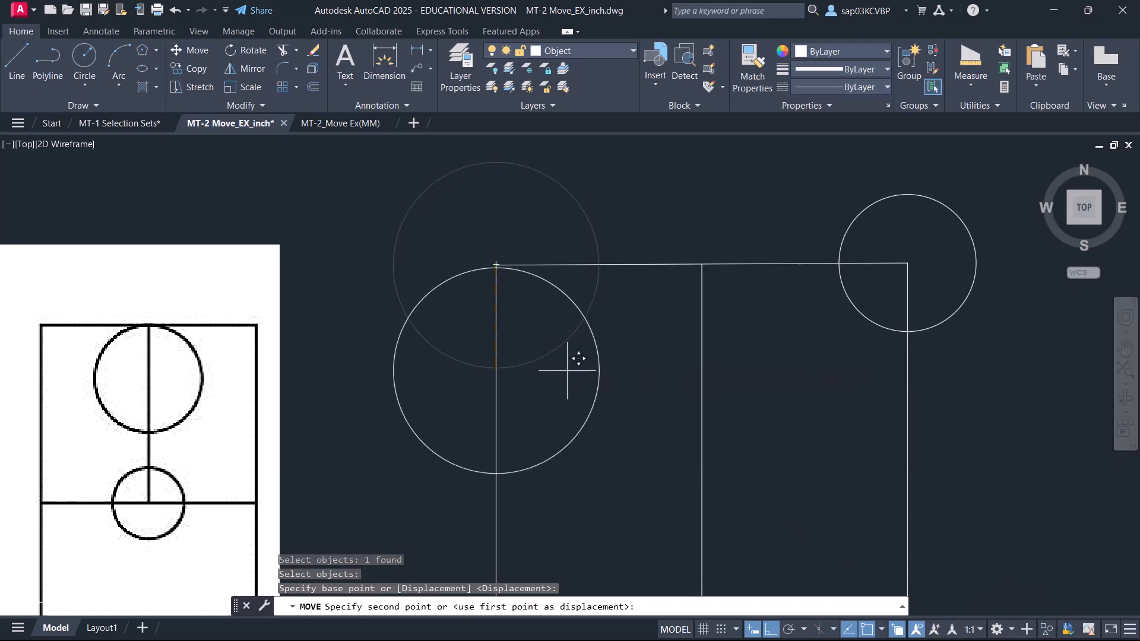
left_click(701, 263)
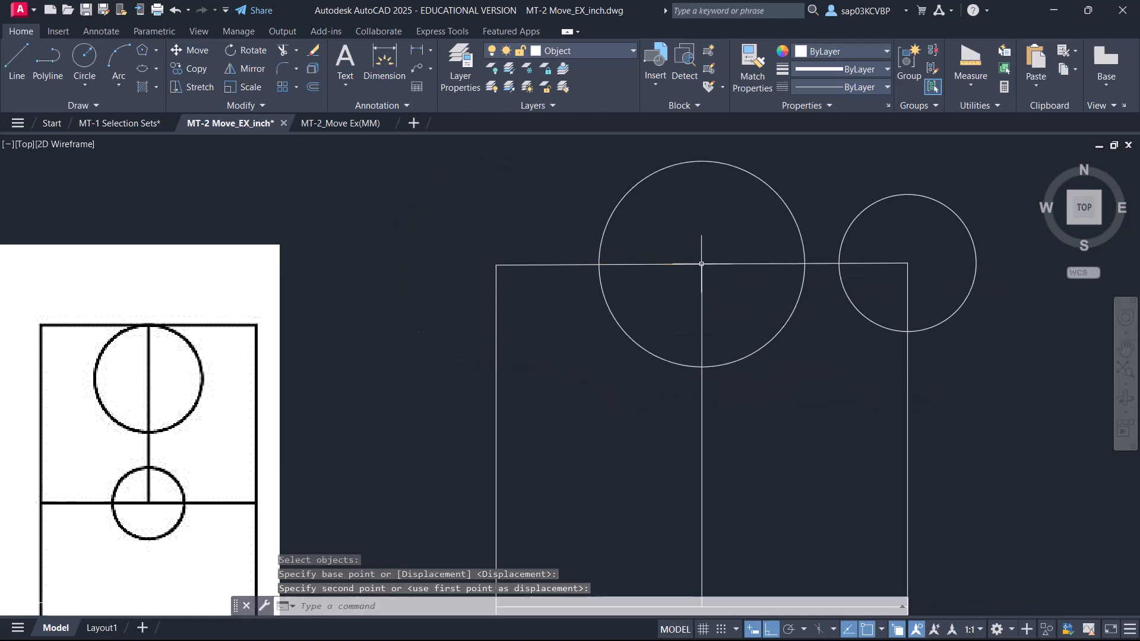
Turn off Ortho mode
left_click(770, 629)
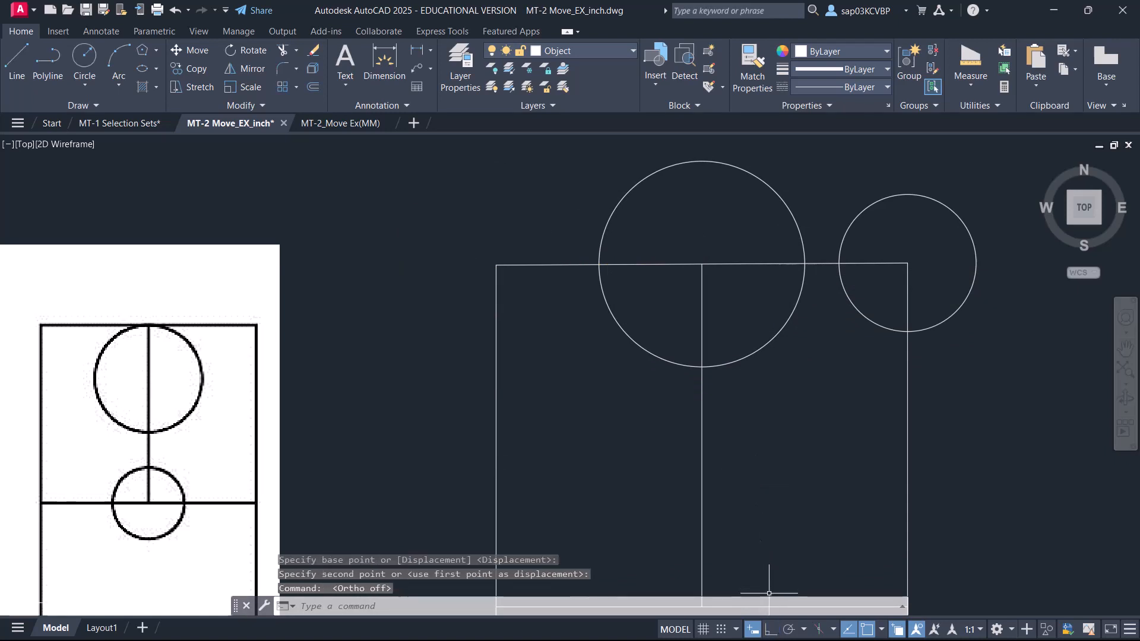
scroll(730, 427, "down", 2)
middle_click_drag(730, 427, 613, 405)
scroll(603, 386, "down", 2)
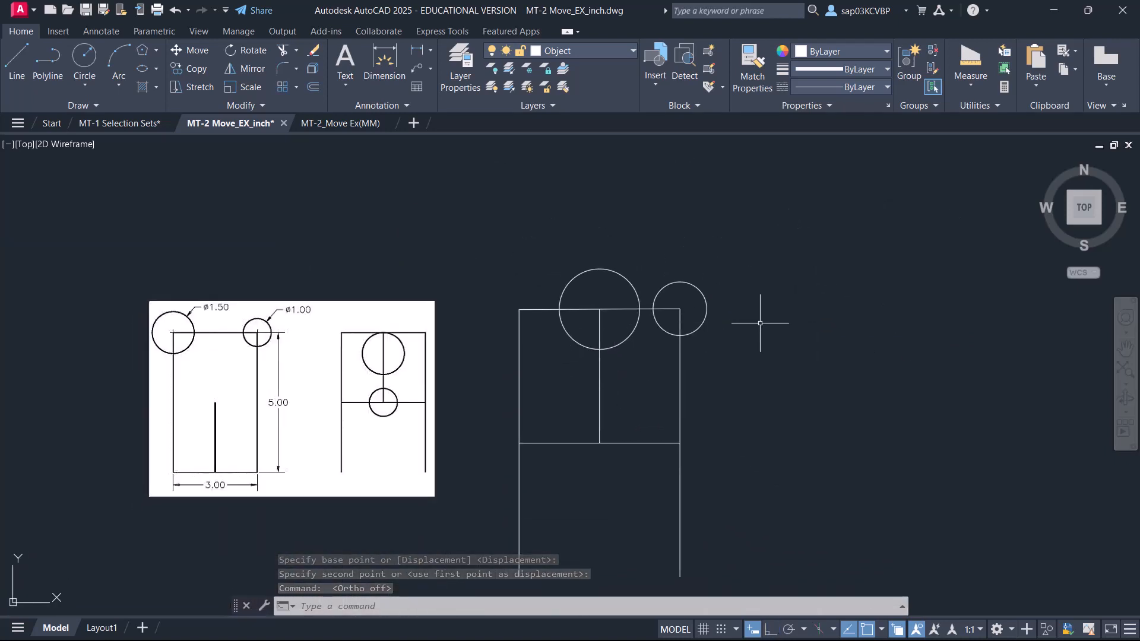
Move the small circle from its centre to the lower end of the middle vertical line with the Move command, and undo it
type("m")
key("Return")
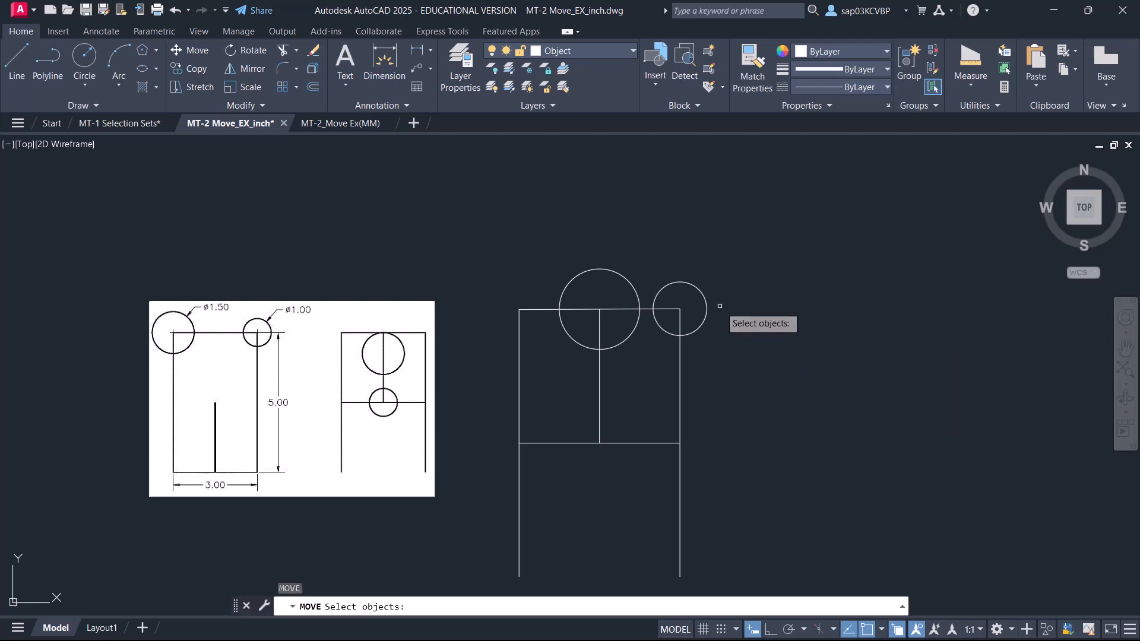
left_click(706, 309)
key("Return")
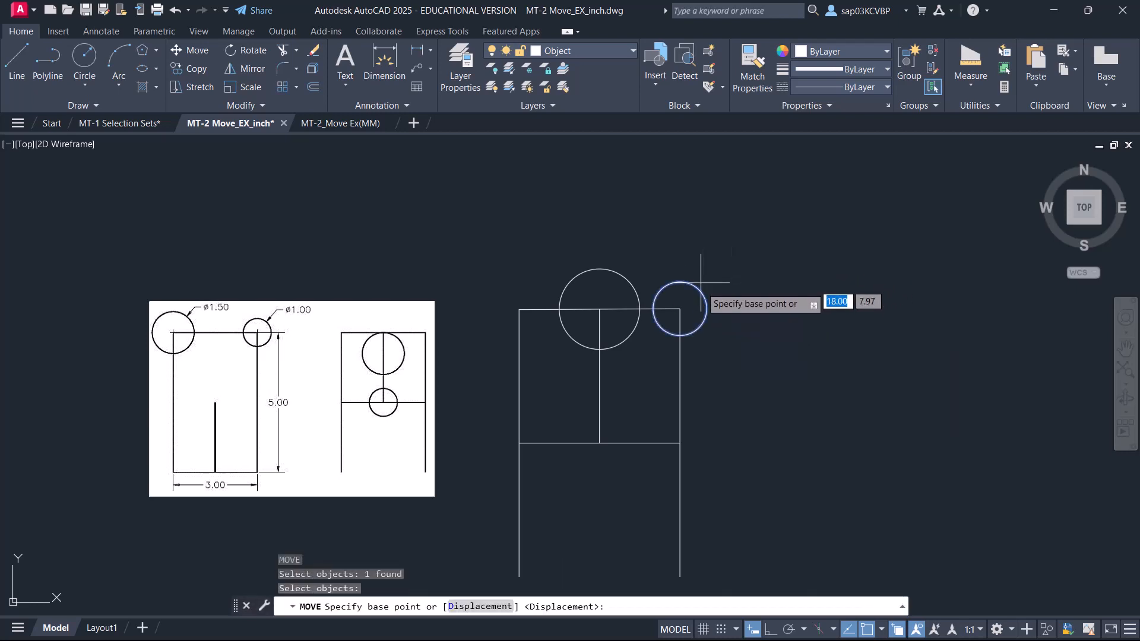
left_click(680, 309)
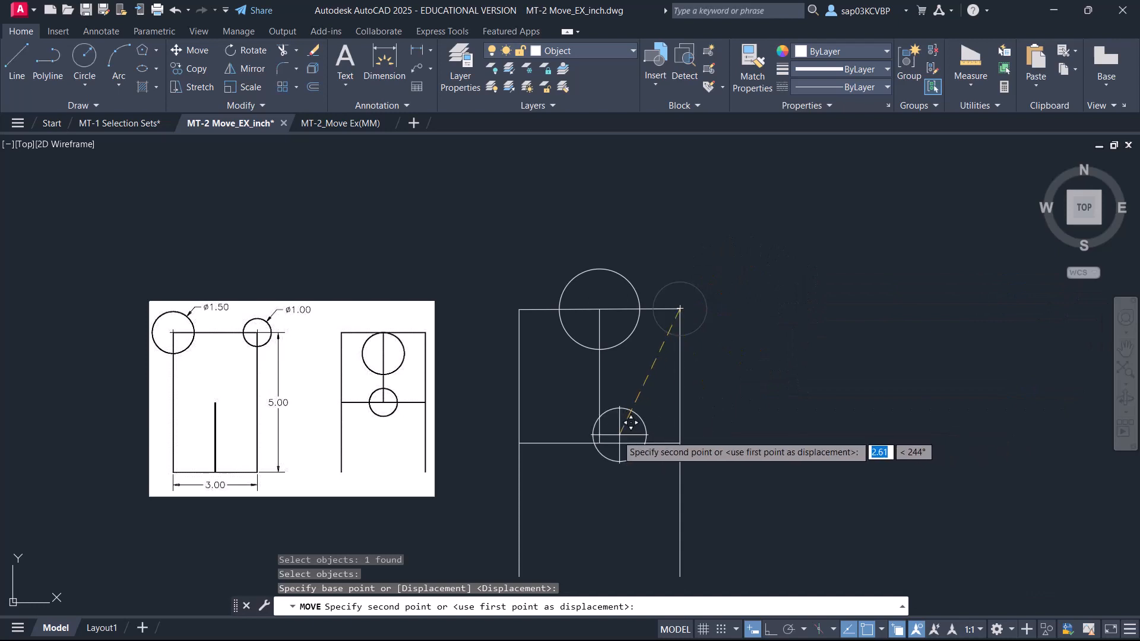
left_click(598, 443)
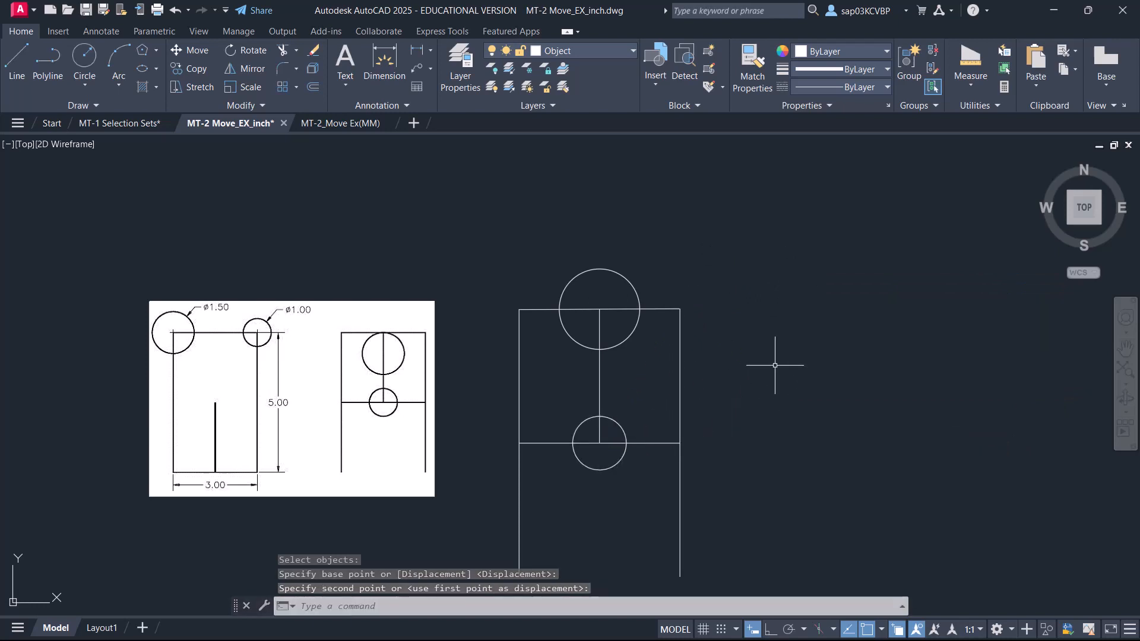
key("ctrl+z")
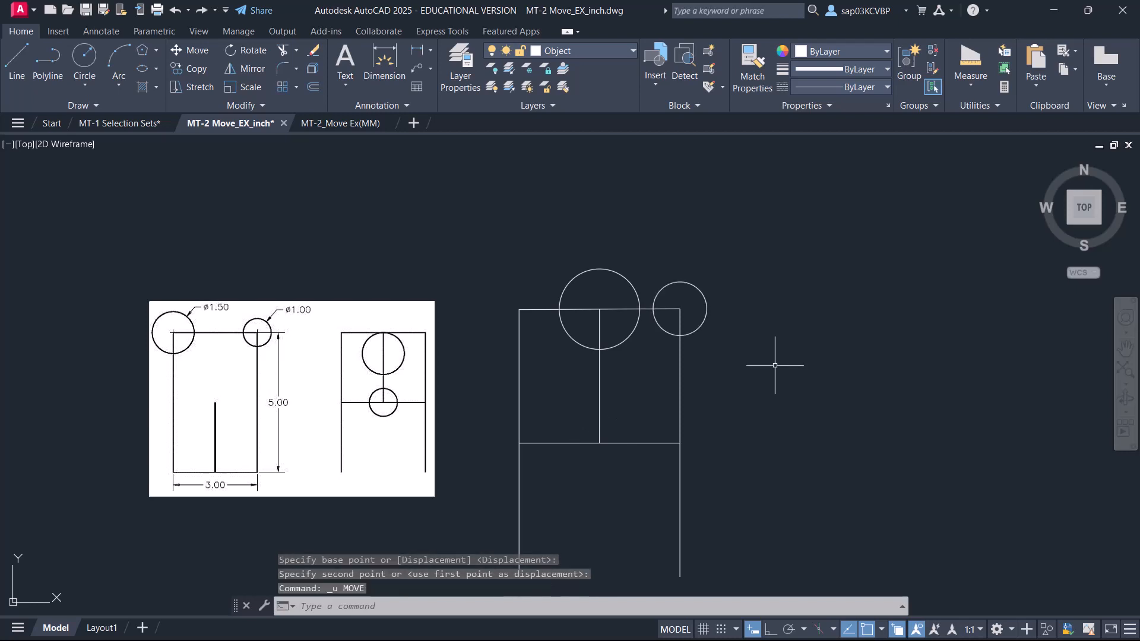
Relocate the small circle by its centre grip to the lower end of the middle vertical line, and clear the selection
left_click(707, 306)
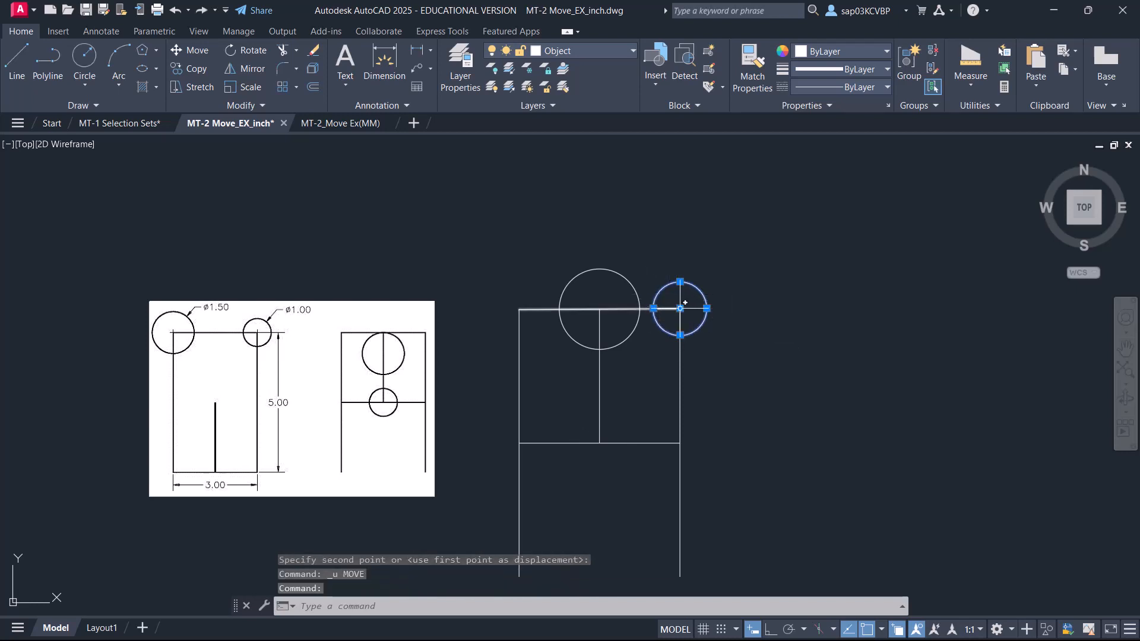
left_click(681, 308)
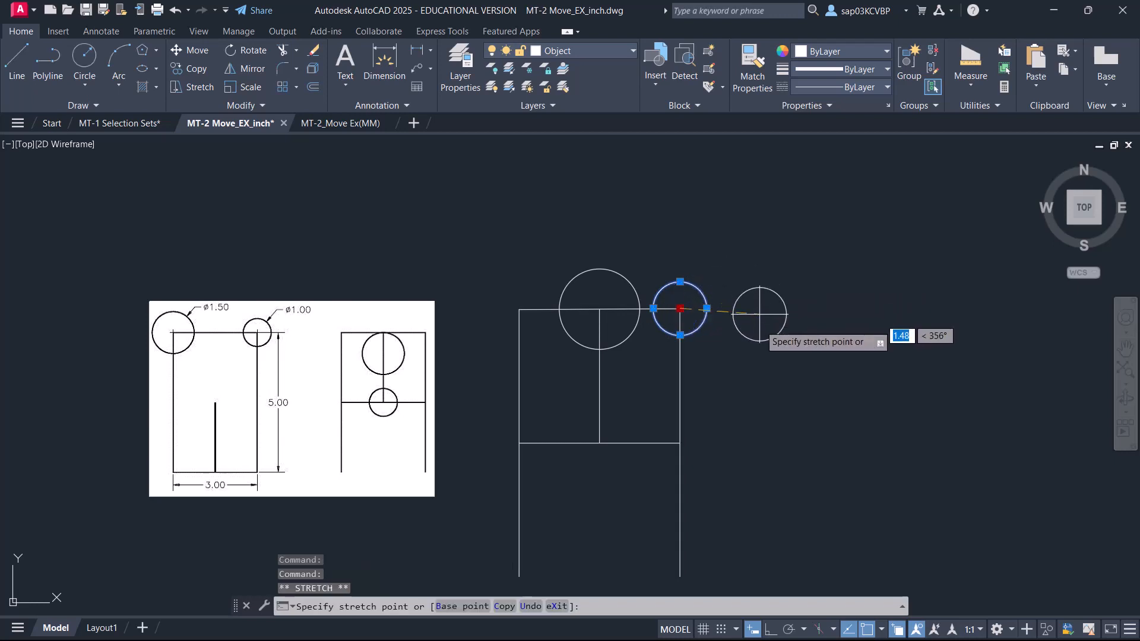
left_click(599, 443)
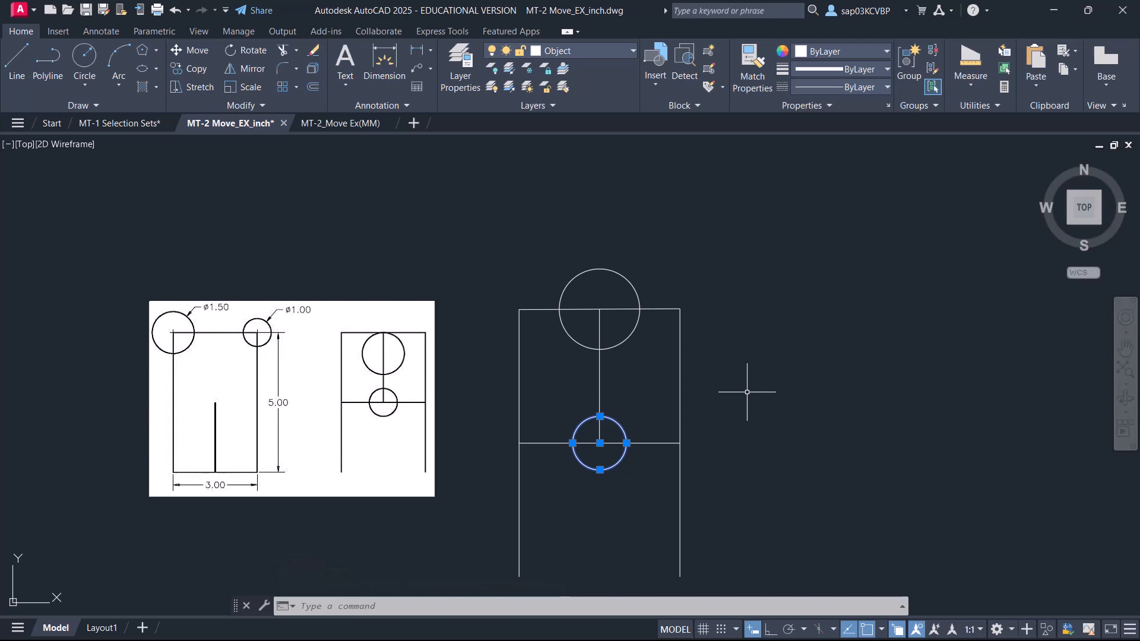
key("Escape")
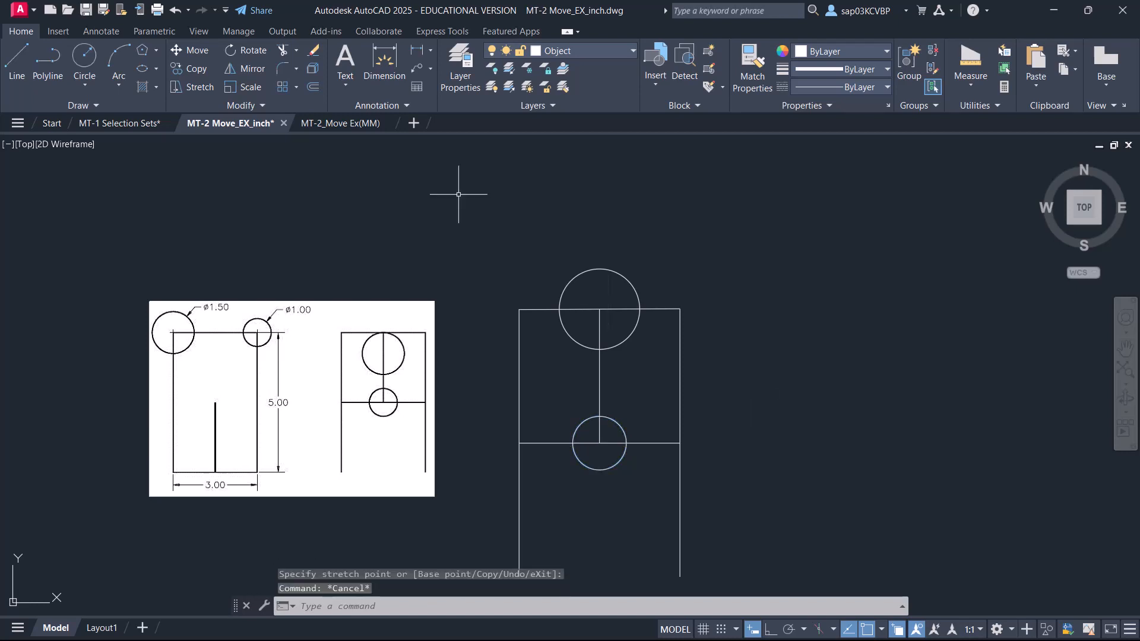
In the MT-2_Move Ex(MM) drawing, move the upper circle from its centre to the upper-left corner of the upper square
left_click(348, 122)
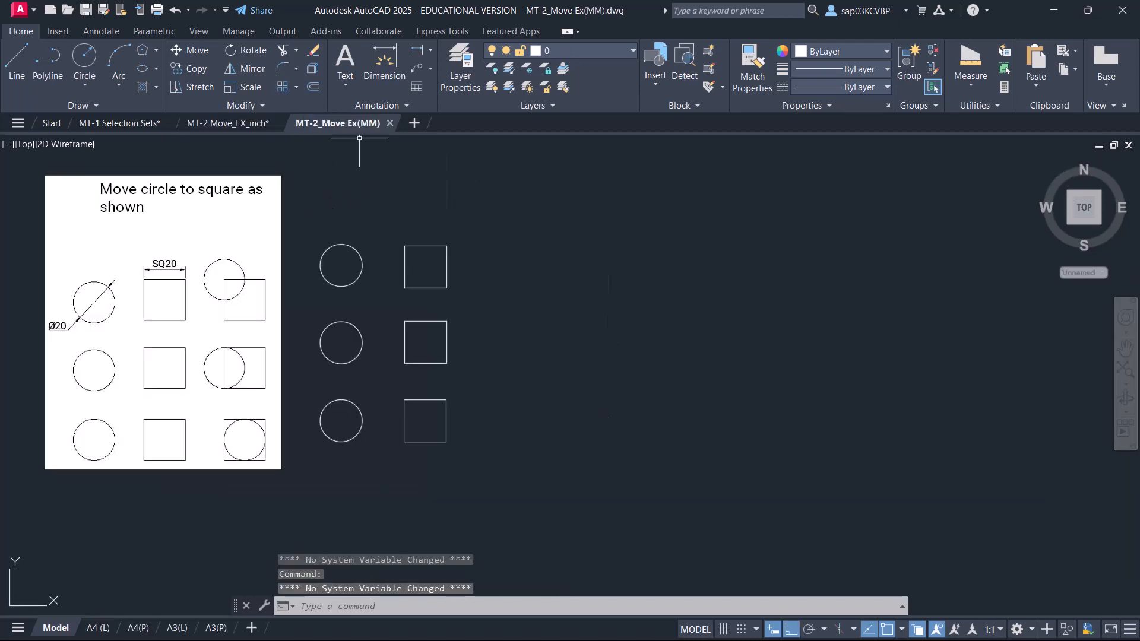
middle_click_drag(108, 282, 140, 290)
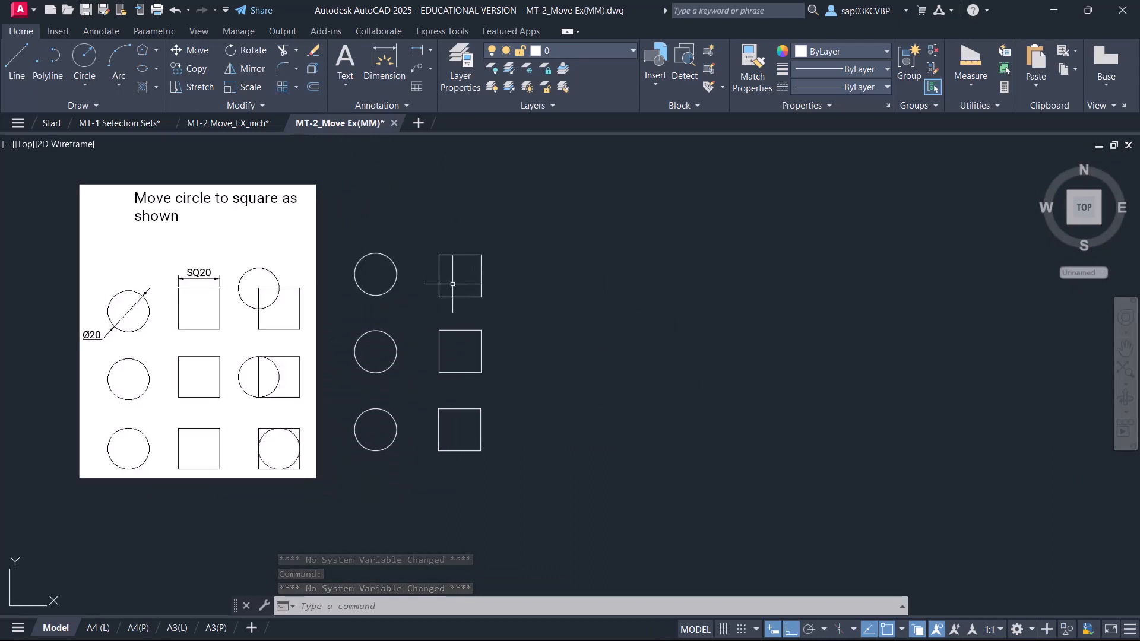
type("m")
key("Return")
left_click(389, 290)
left_click(381, 285)
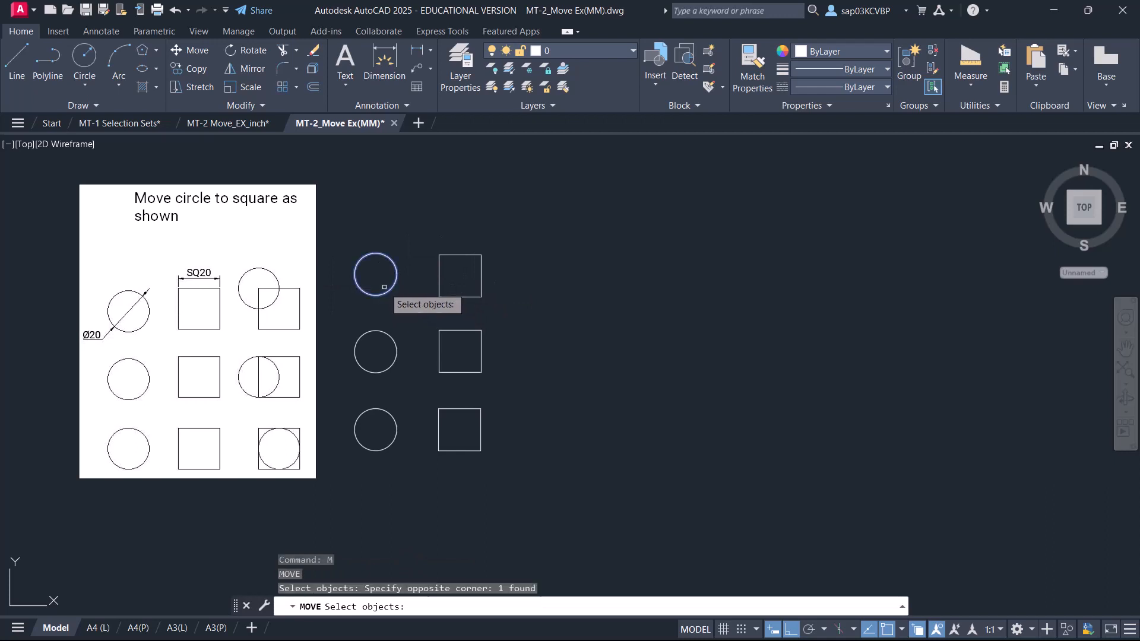
key("Return")
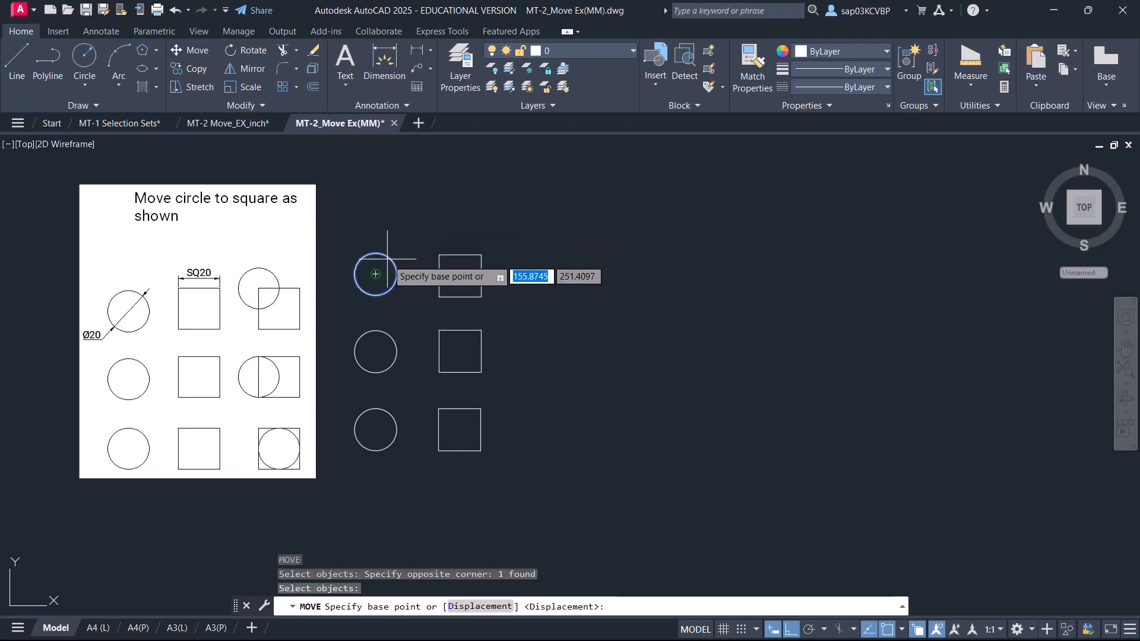
left_click(376, 274)
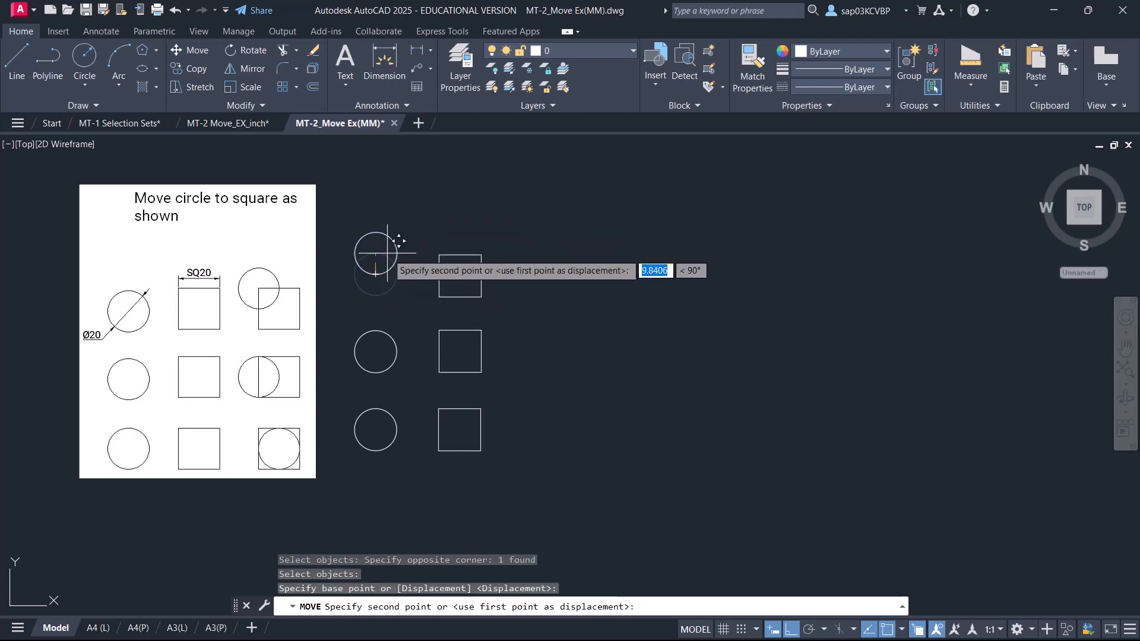
left_click(439, 255)
With Ortho off and Polar tracking on, adjust the running object snaps and move the middle circle's centre to the midpoint of its square's left side
left_click(791, 629)
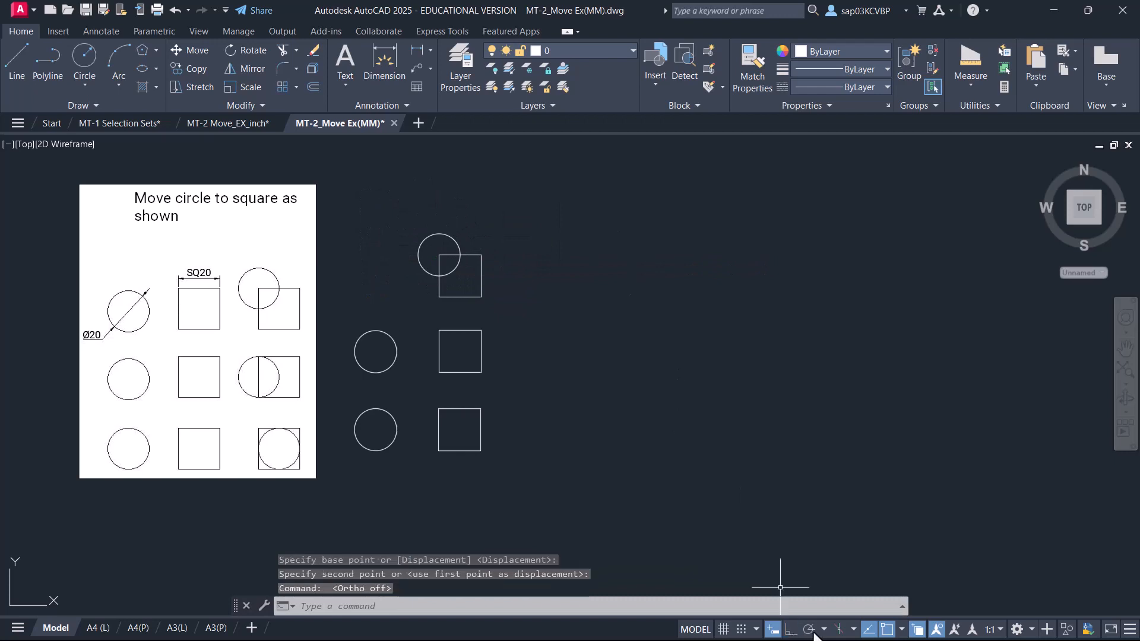
left_click(809, 629)
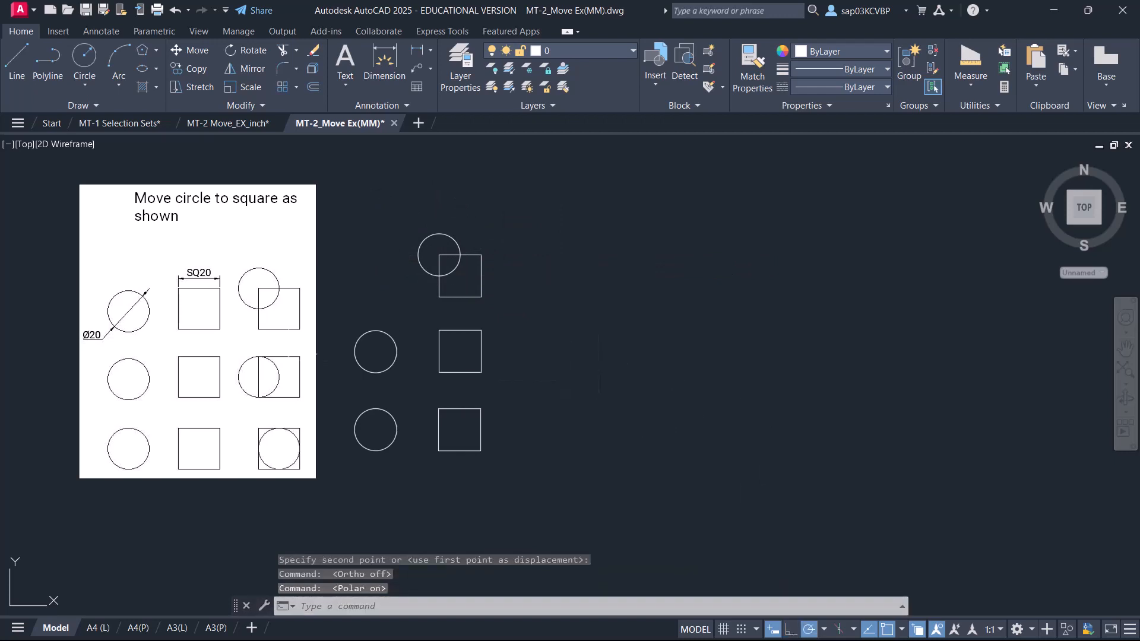
key("Return")
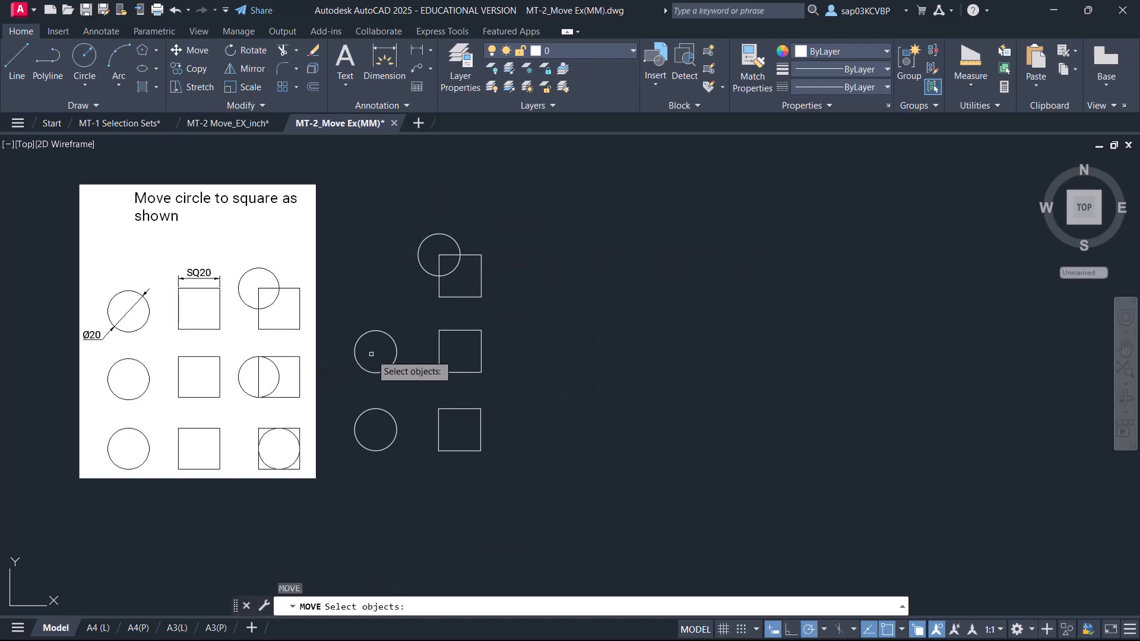
left_click(373, 332)
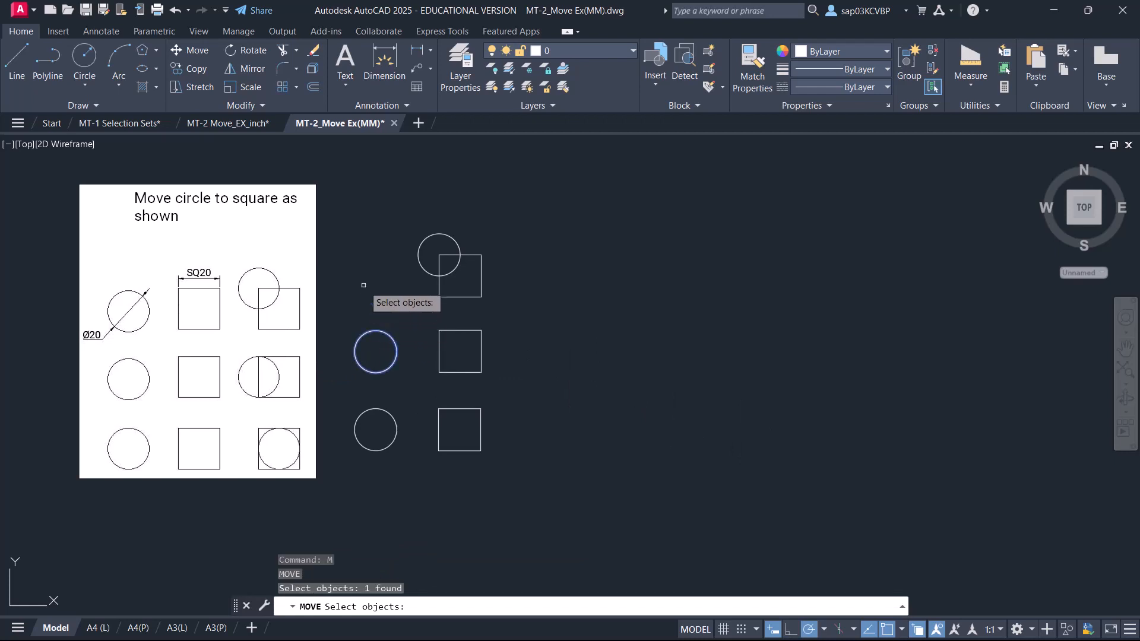
key("Return")
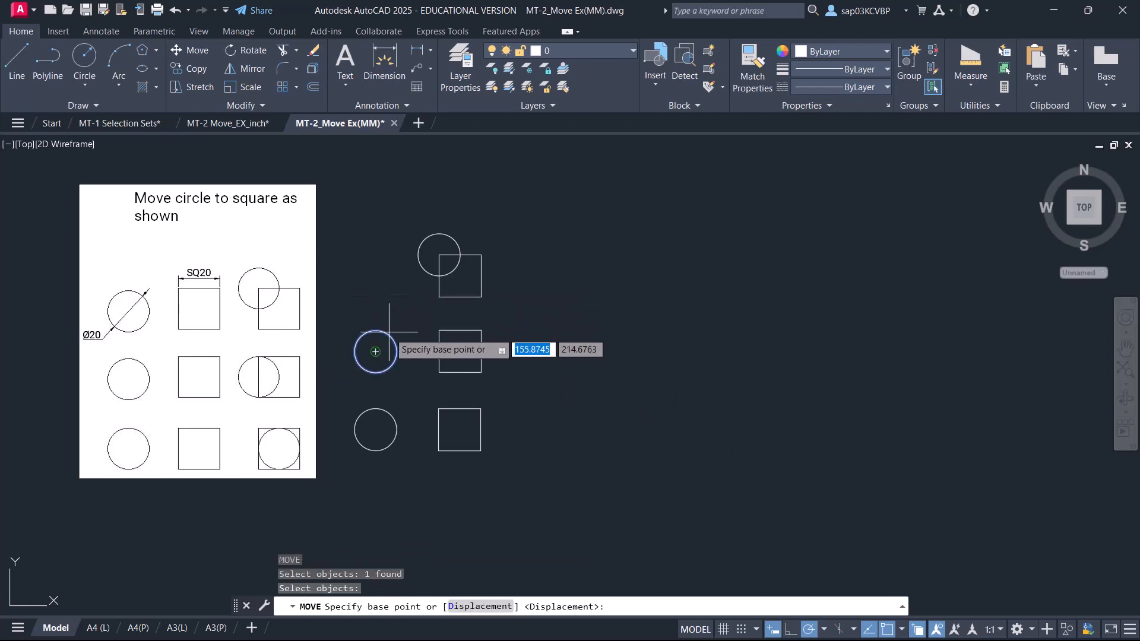
left_click(375, 351)
scroll(433, 352, "up", 2)
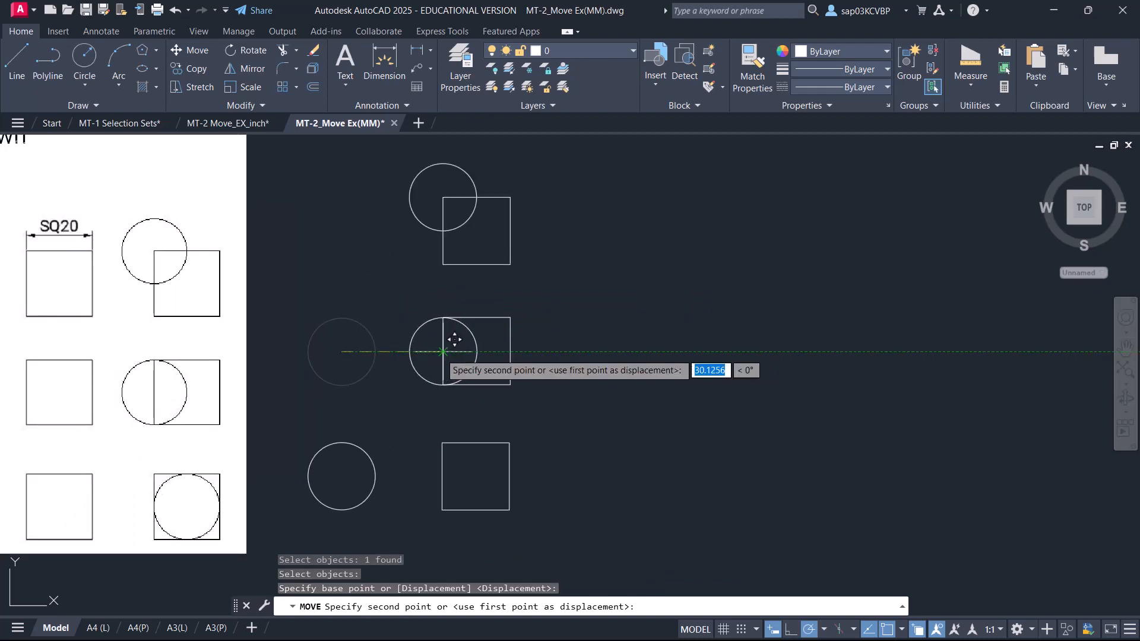
scroll(443, 353, "up", 3)
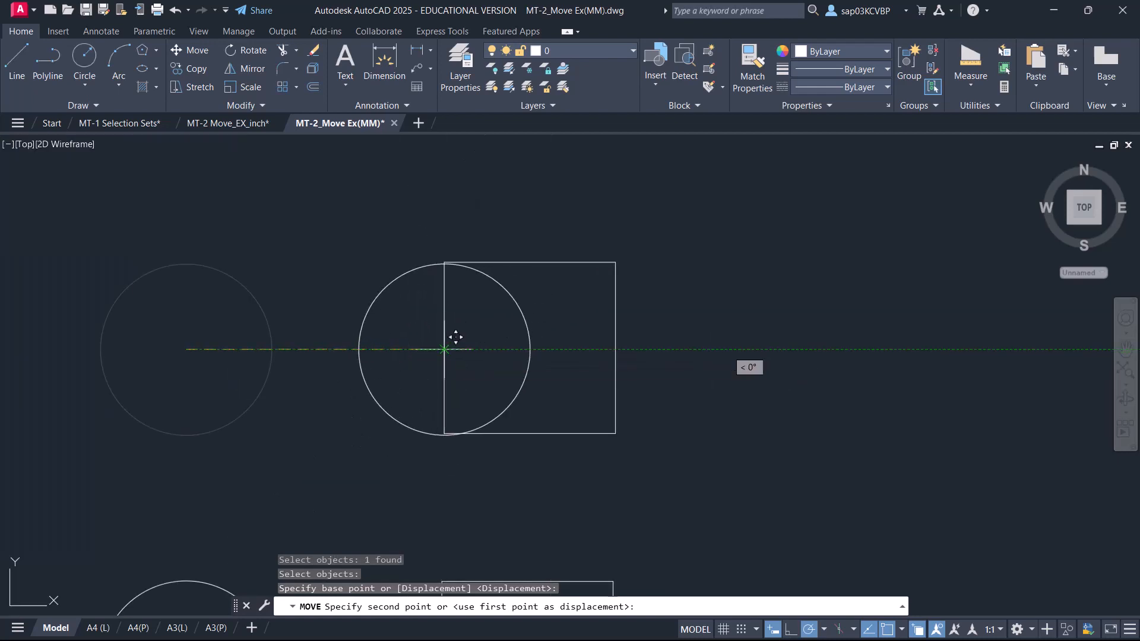
left_click(901, 630)
left_click(884, 392)
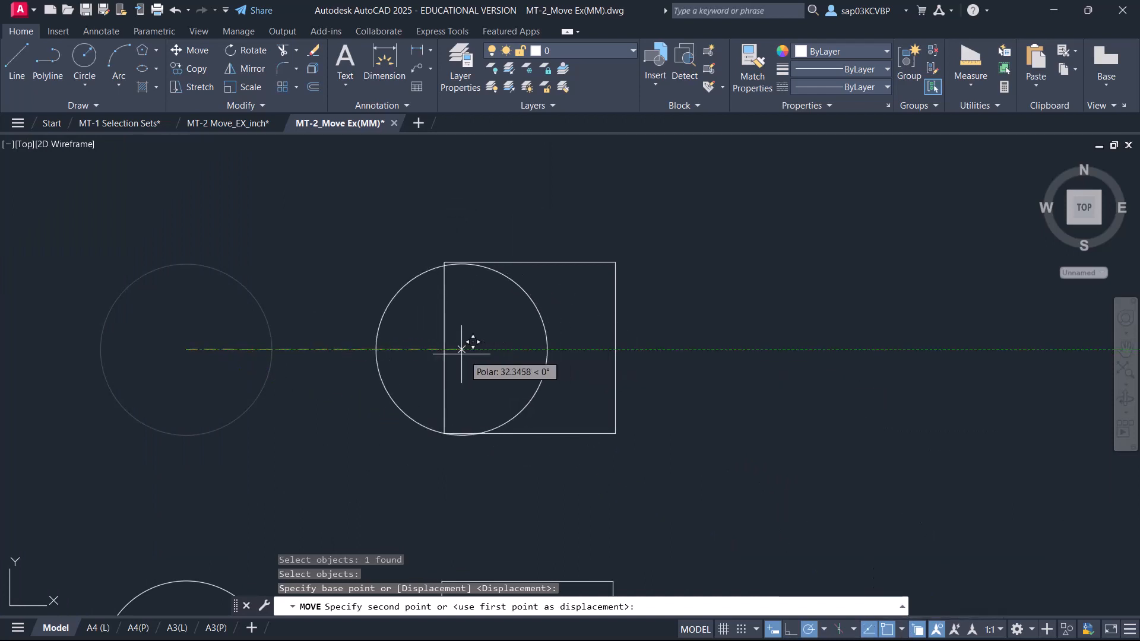
left_click(444, 348)
Move the lower circle from its centre to the middle of its square, using Mid Between 2 Points with two opposite corners
scroll(521, 429, "down", 2)
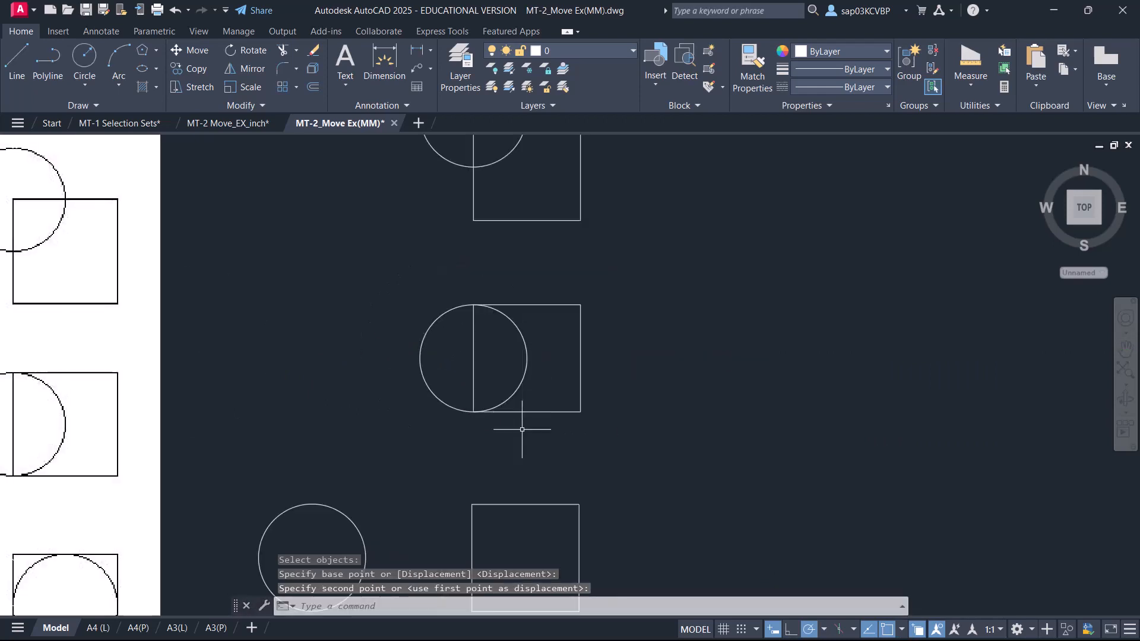
scroll(523, 469, "down", 2)
mouse_move(523, 470)
middle_mouse_down()
mouse_move(569, 333)
mouse_move(667, 372)
middle_mouse_up()
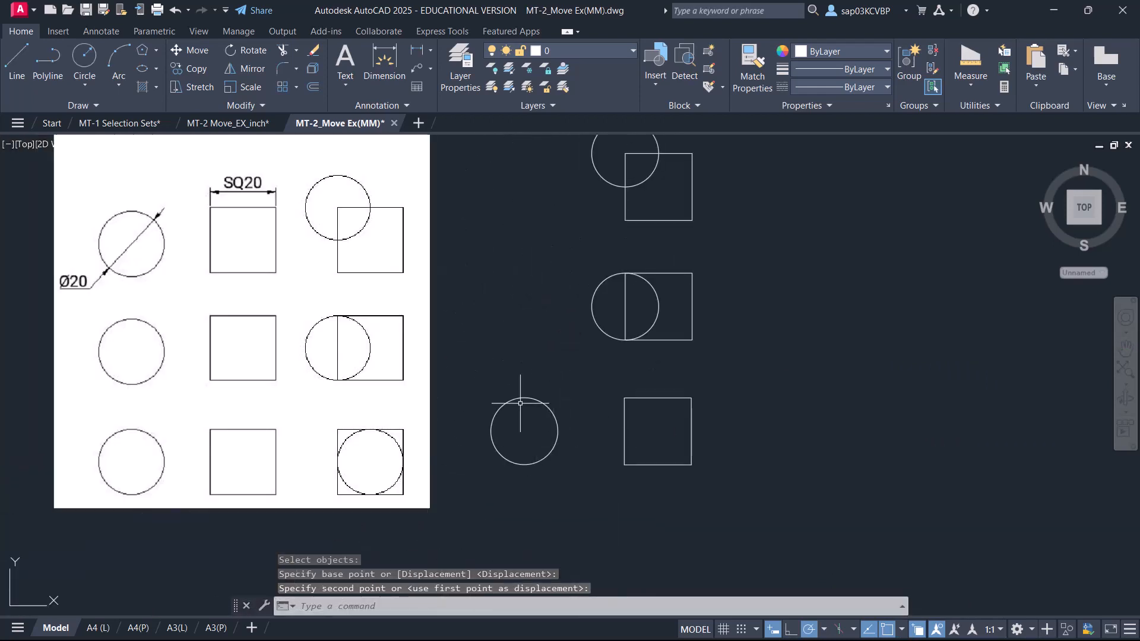
type("m")
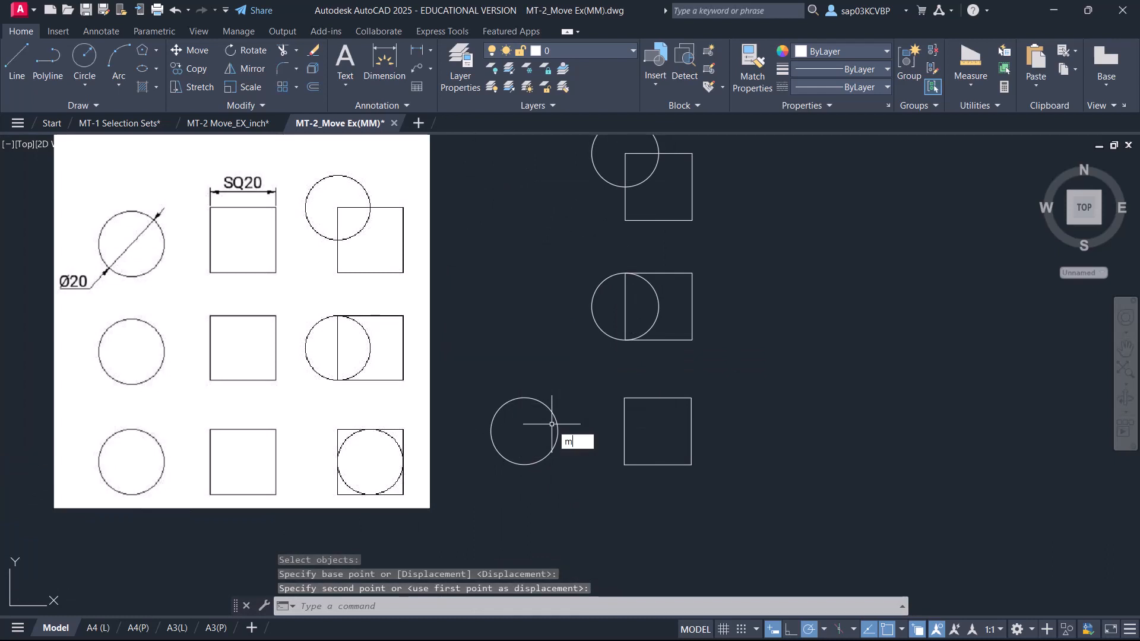
key("Return")
left_click(556, 423)
key("Return")
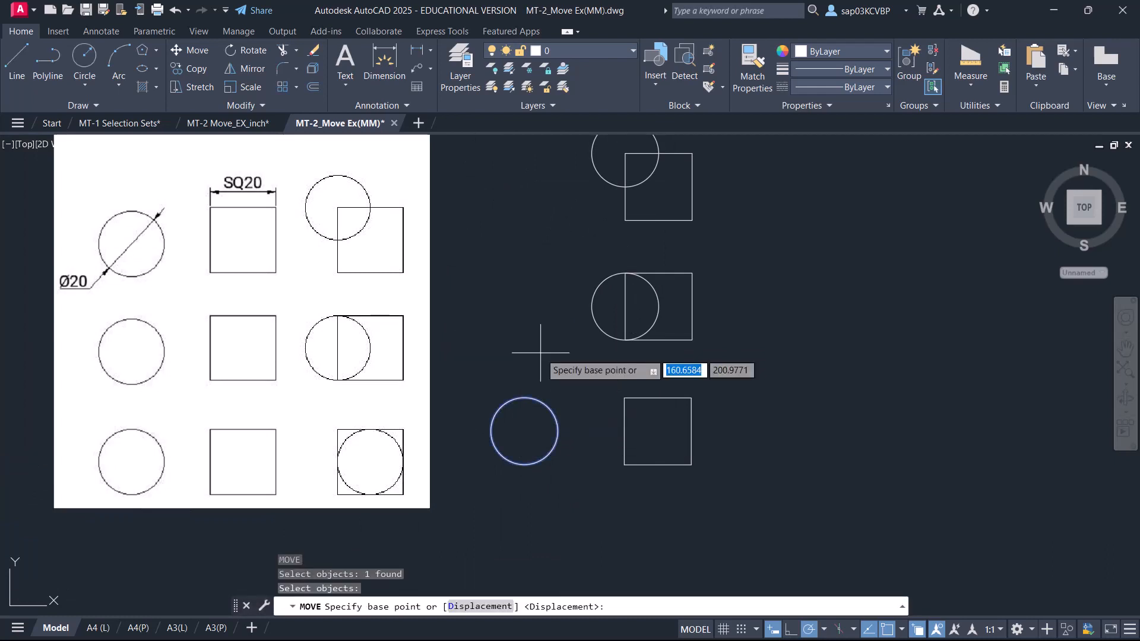
left_click(524, 432)
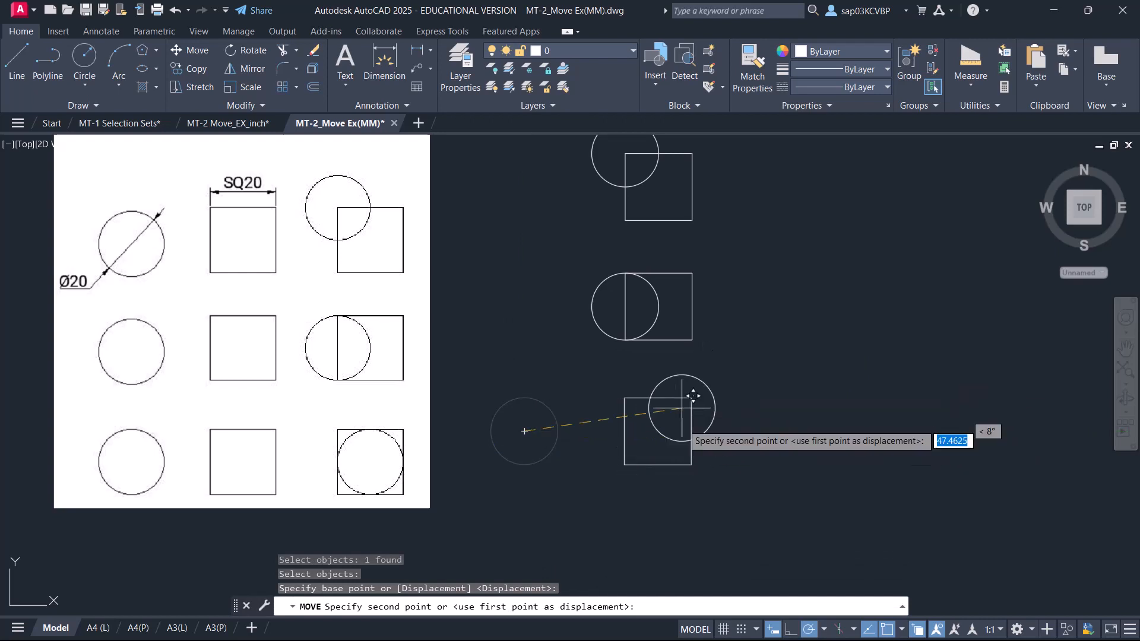
right_click(734, 380, "shift")
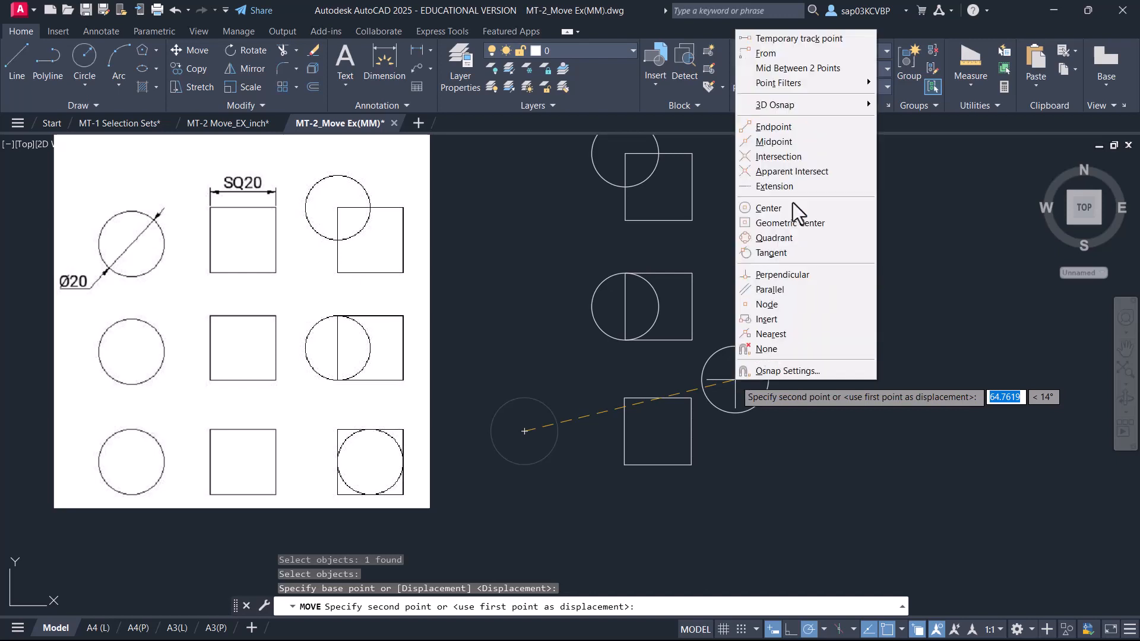
left_click(816, 68)
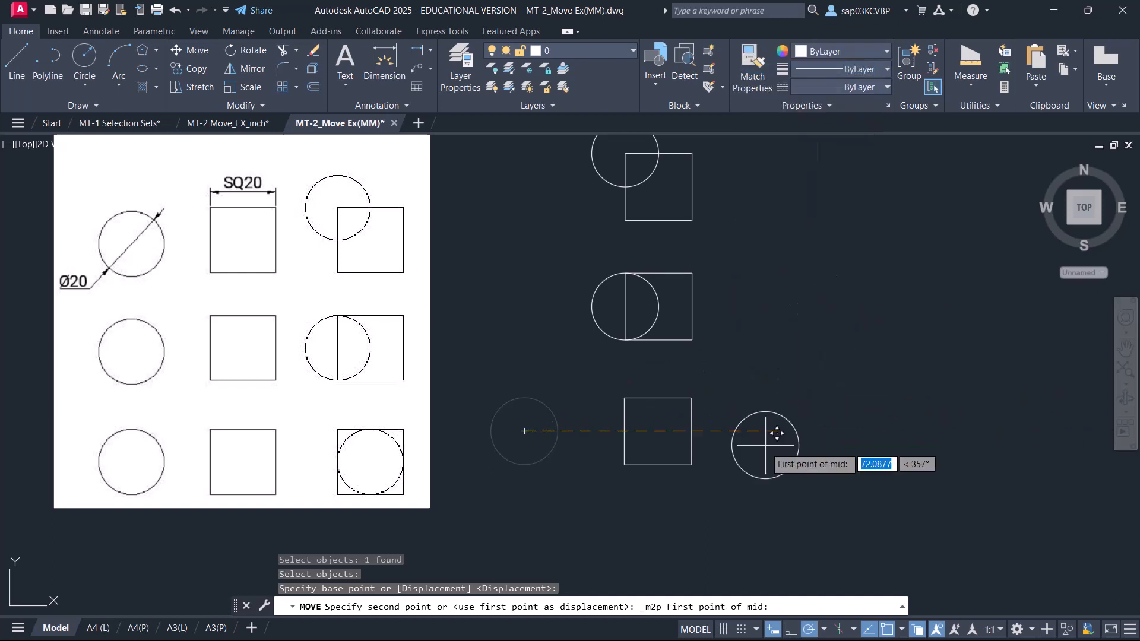
scroll(765, 444, "up", 2)
left_click(540, 370)
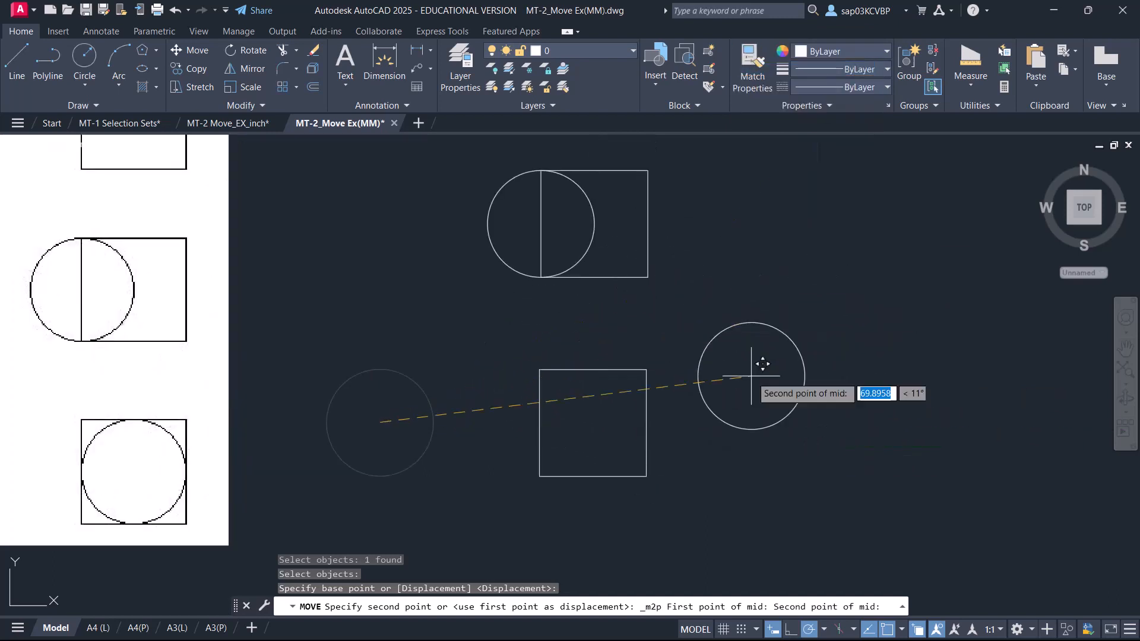
left_click(647, 477)
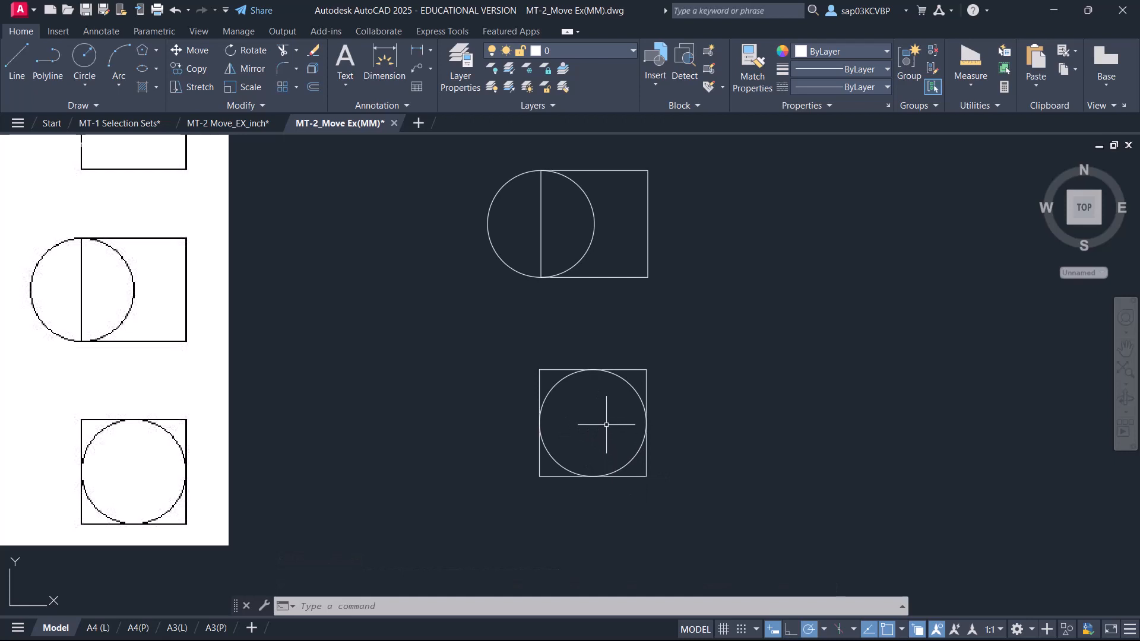
scroll(606, 424, "down", 2)
scroll(606, 420, "down", 2)
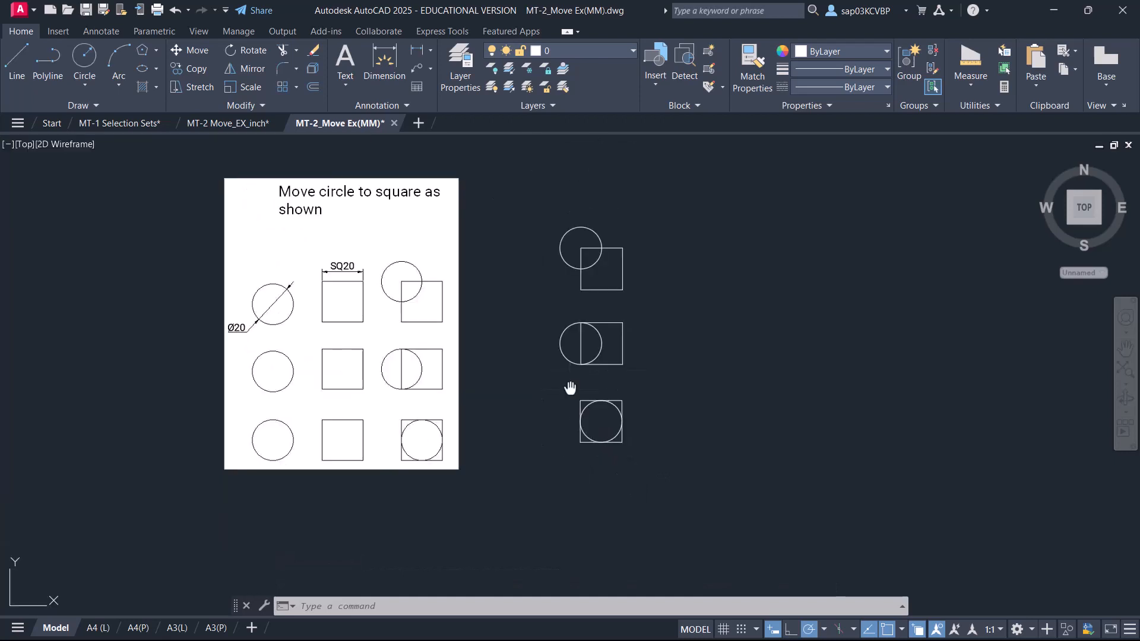
middle_click_drag(570, 387, 524, 405)
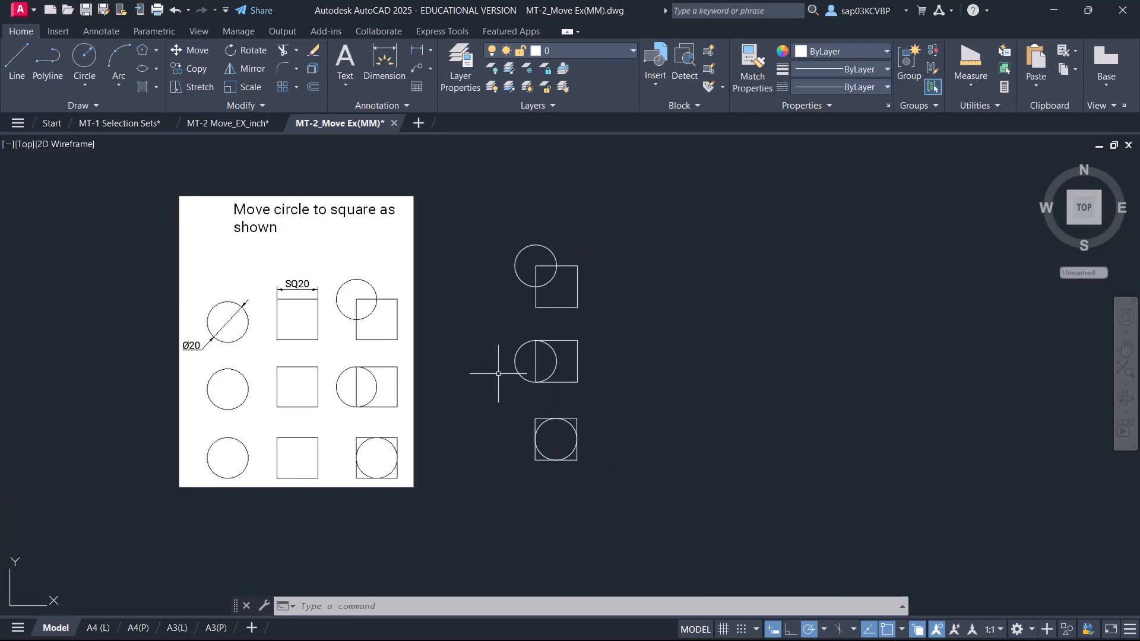
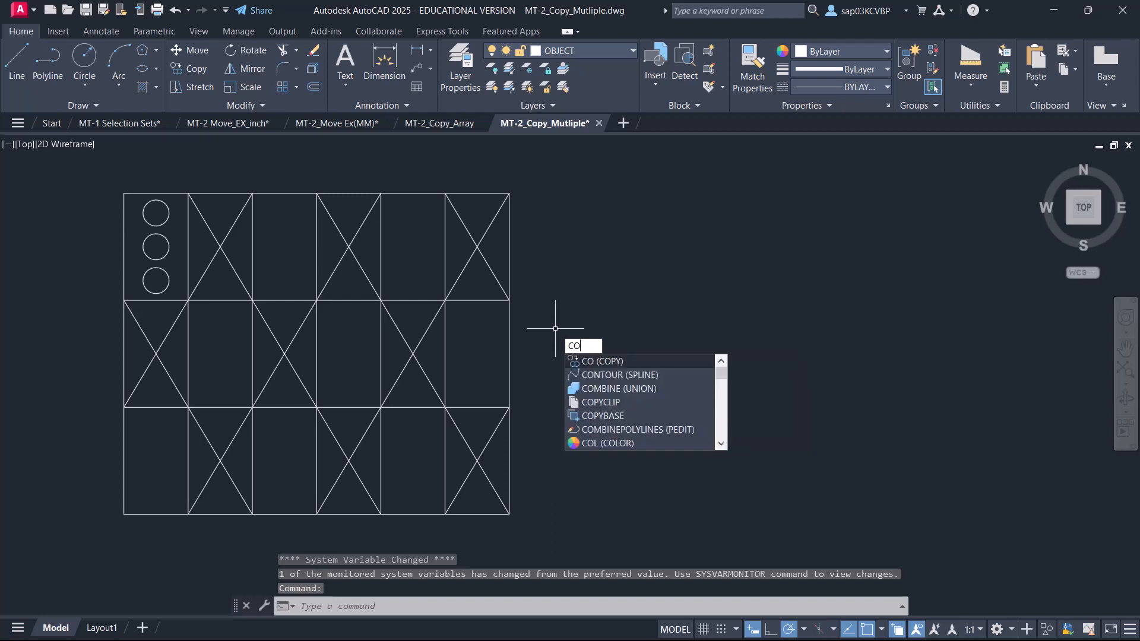
key("BackSpace")
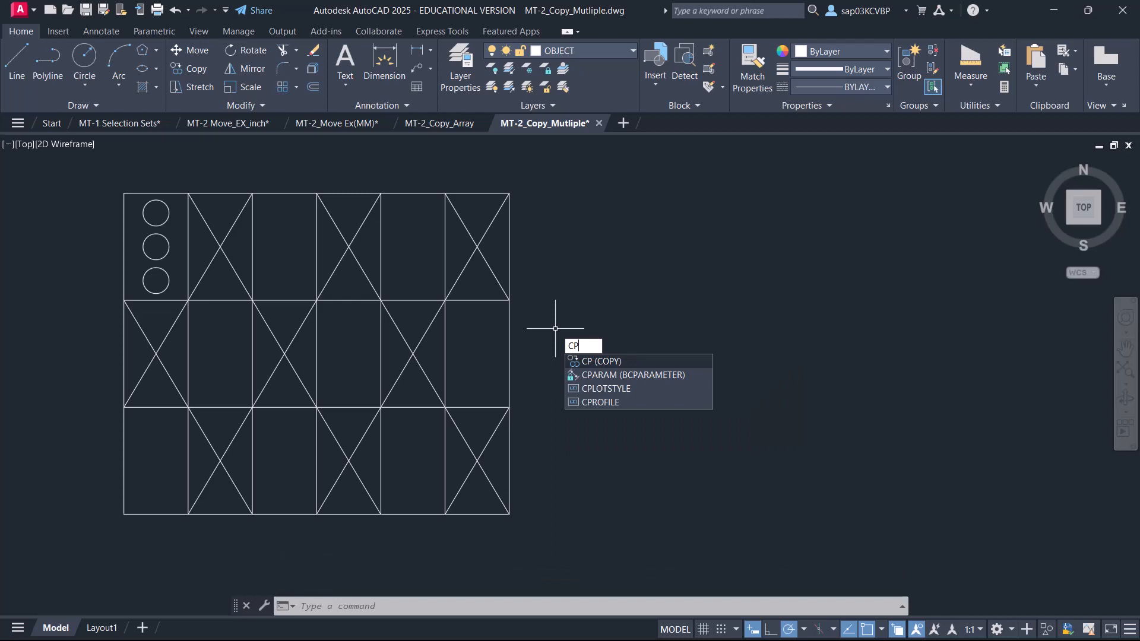
key("Escape")
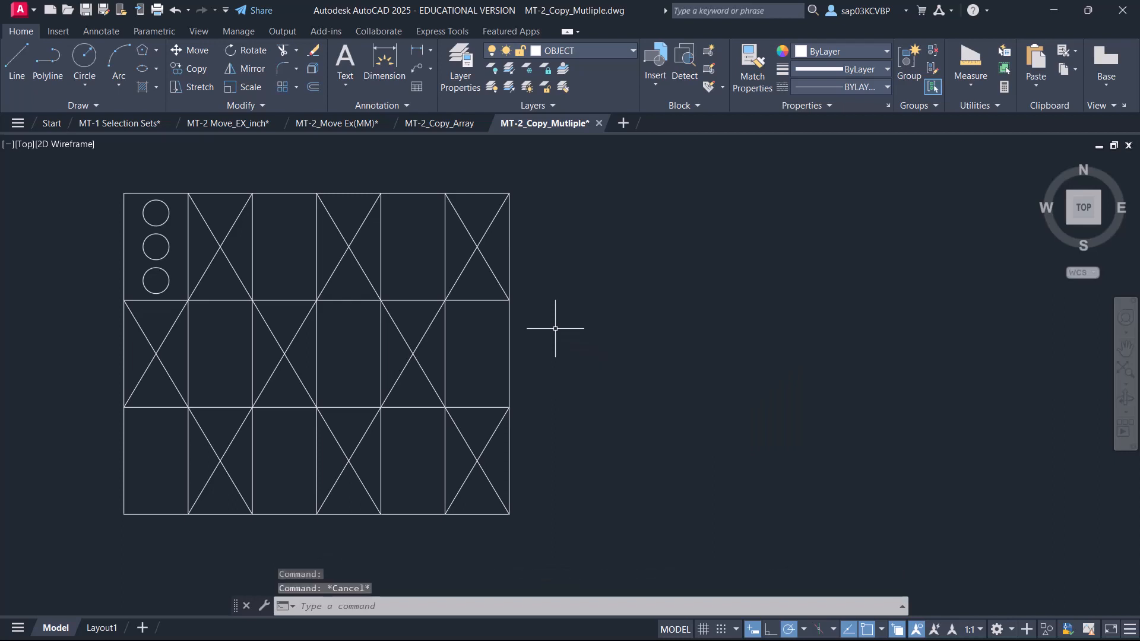
Copy the three circles from their cell's upper-left corner into the top row's third and fifth cells, and undo the copies
type("c")
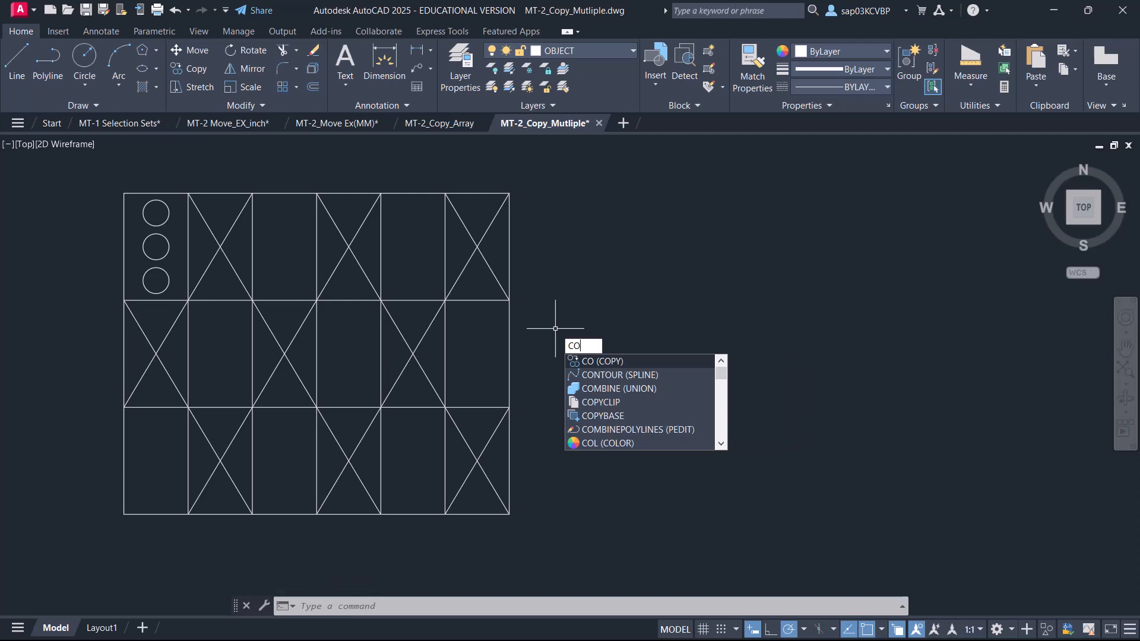
key("Return")
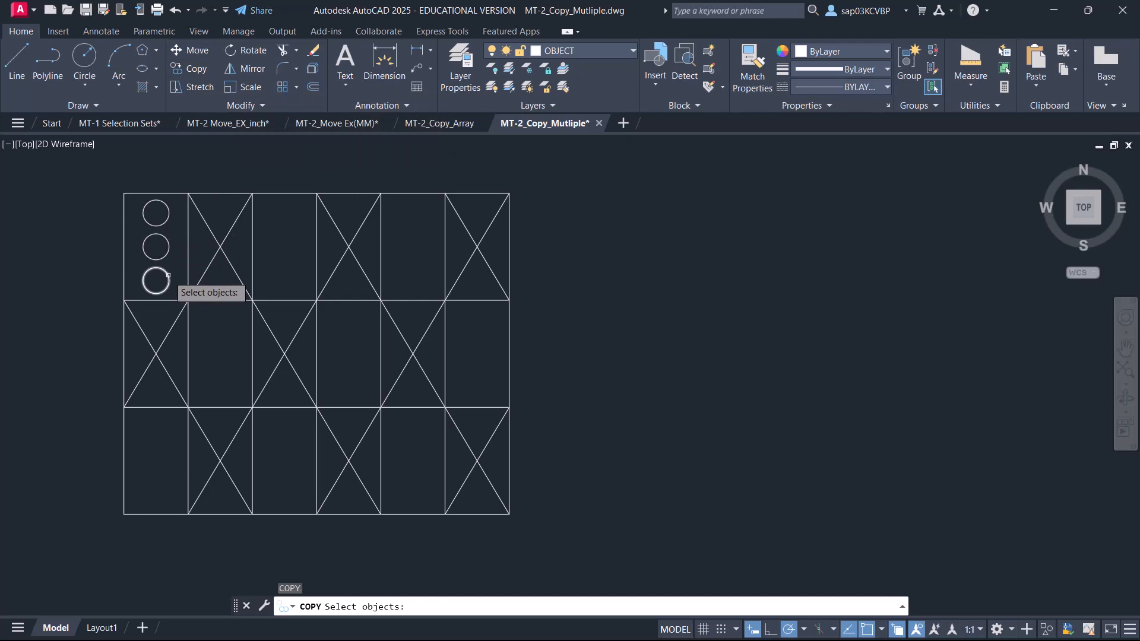
left_click(156, 281)
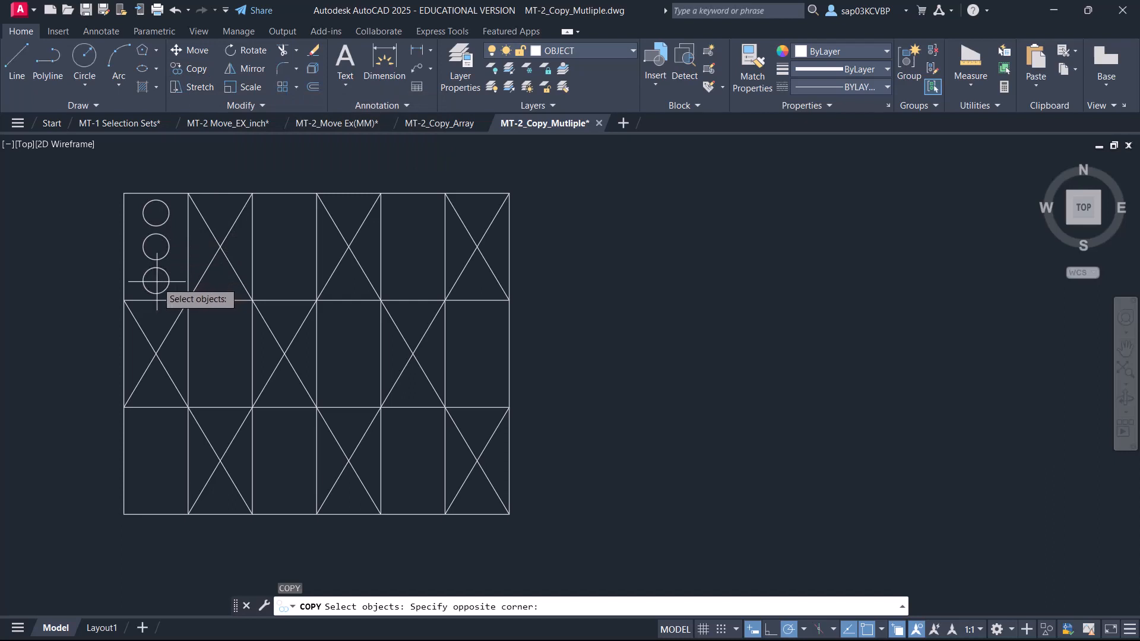
left_click(160, 210)
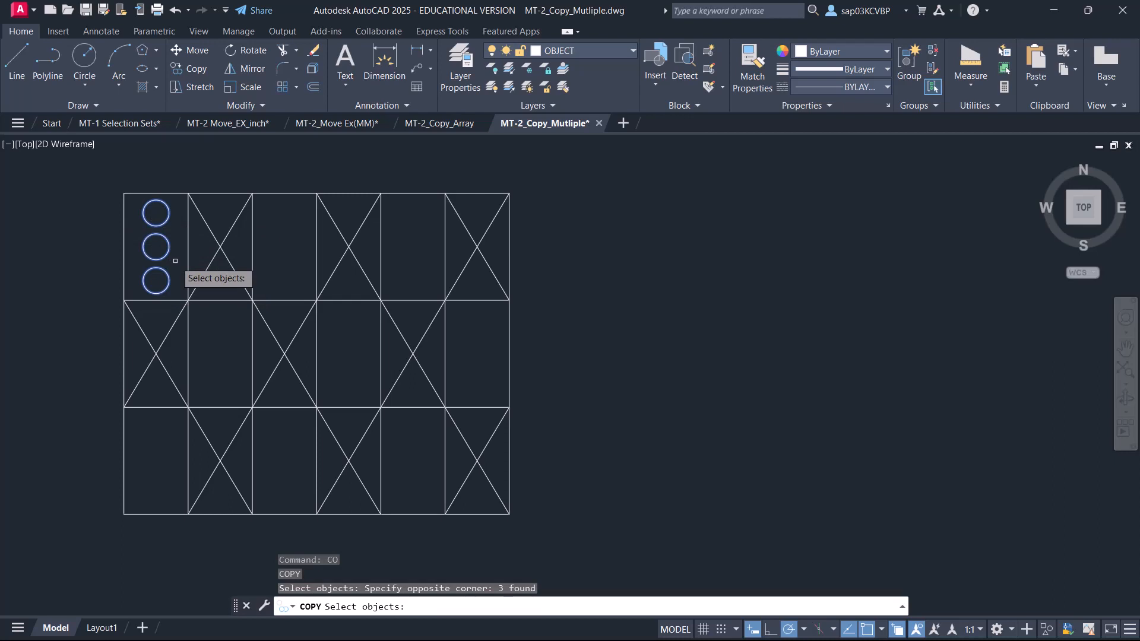
key("Return")
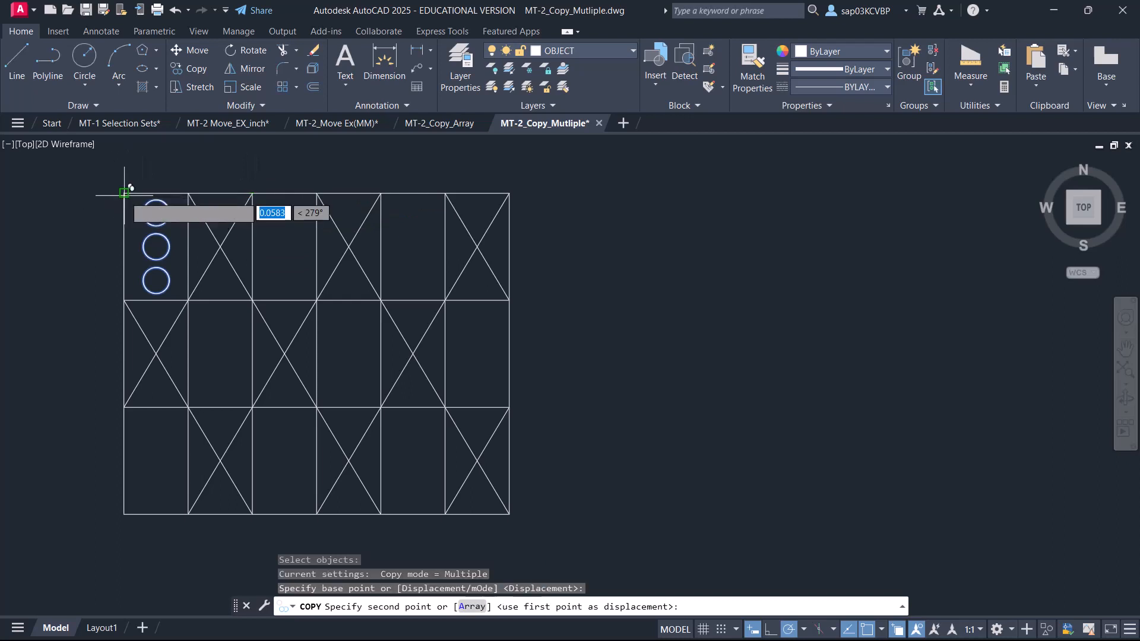
left_click(124, 192)
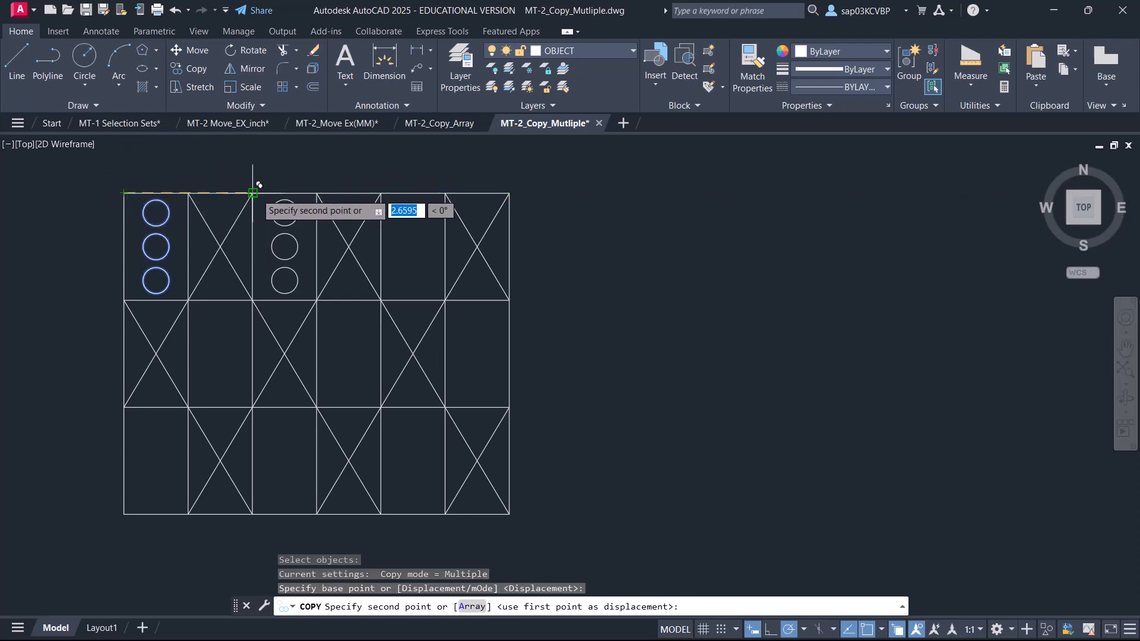
left_click(253, 192)
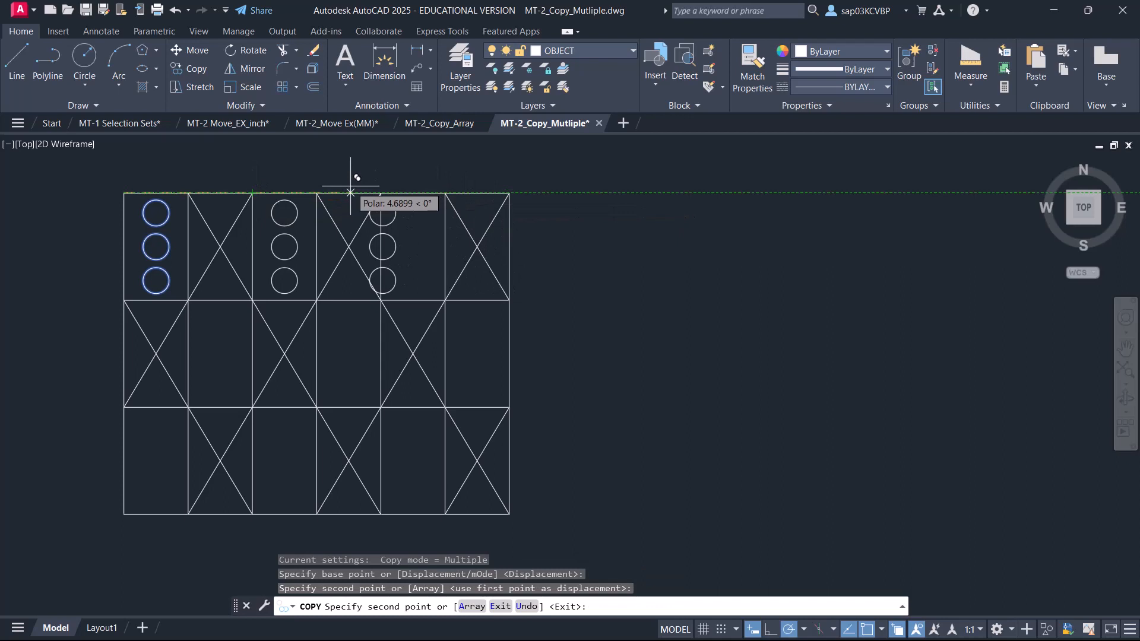
left_click(381, 193)
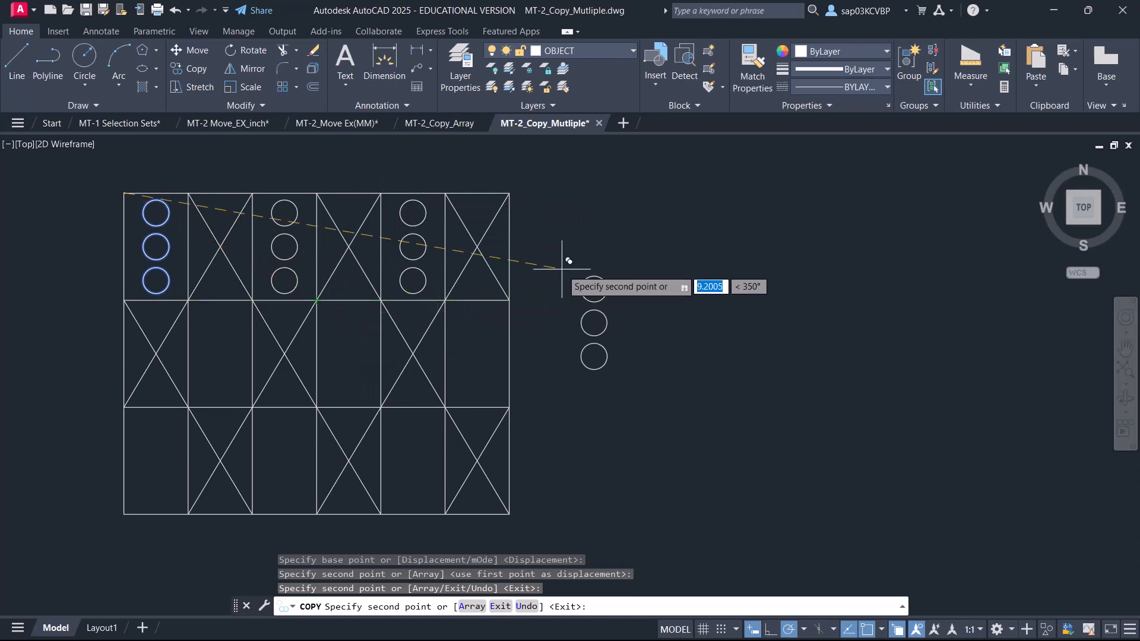
key("Escape")
key("ctrl+z")
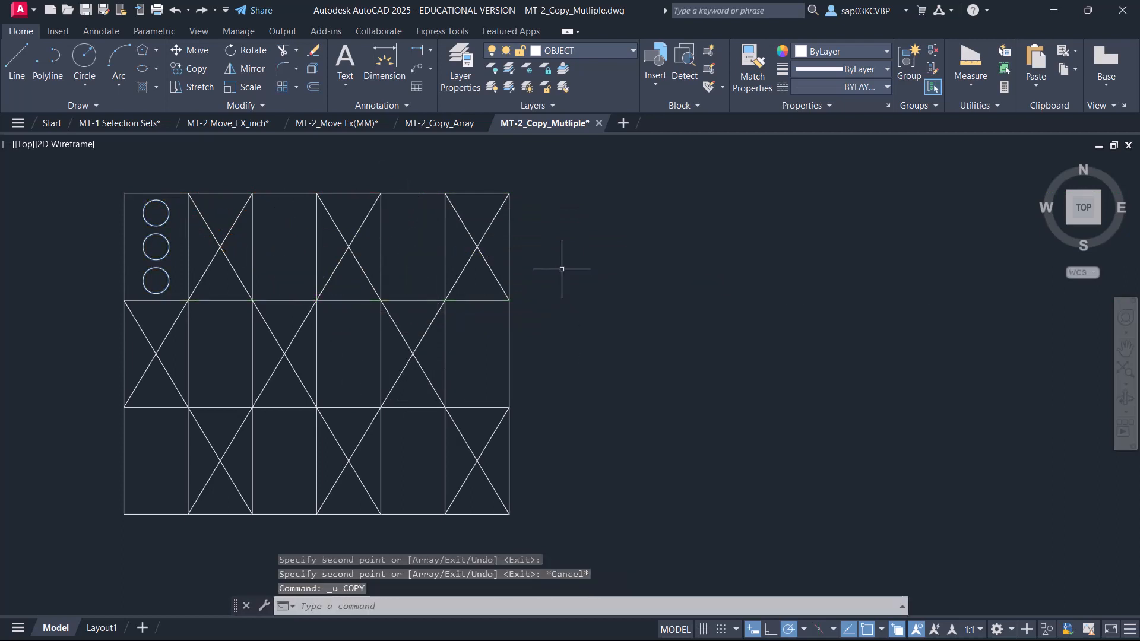
With copy mode set to Single, copy the three circles from their cell's upper-left corner into the top row's third cell
type("co")
key("Return")
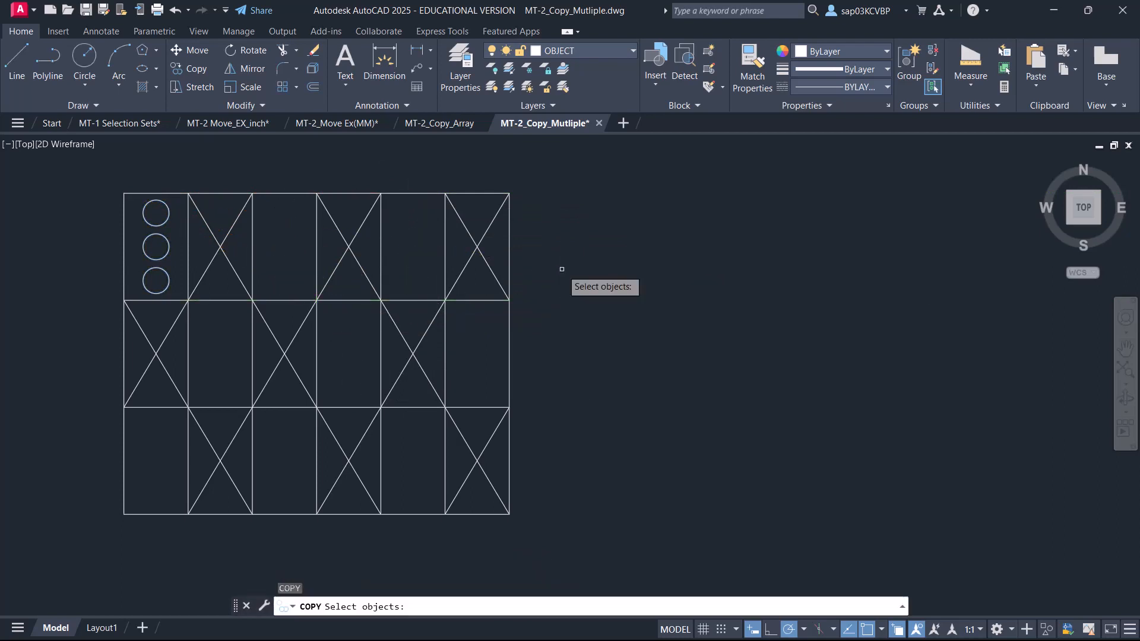
left_click(178, 297)
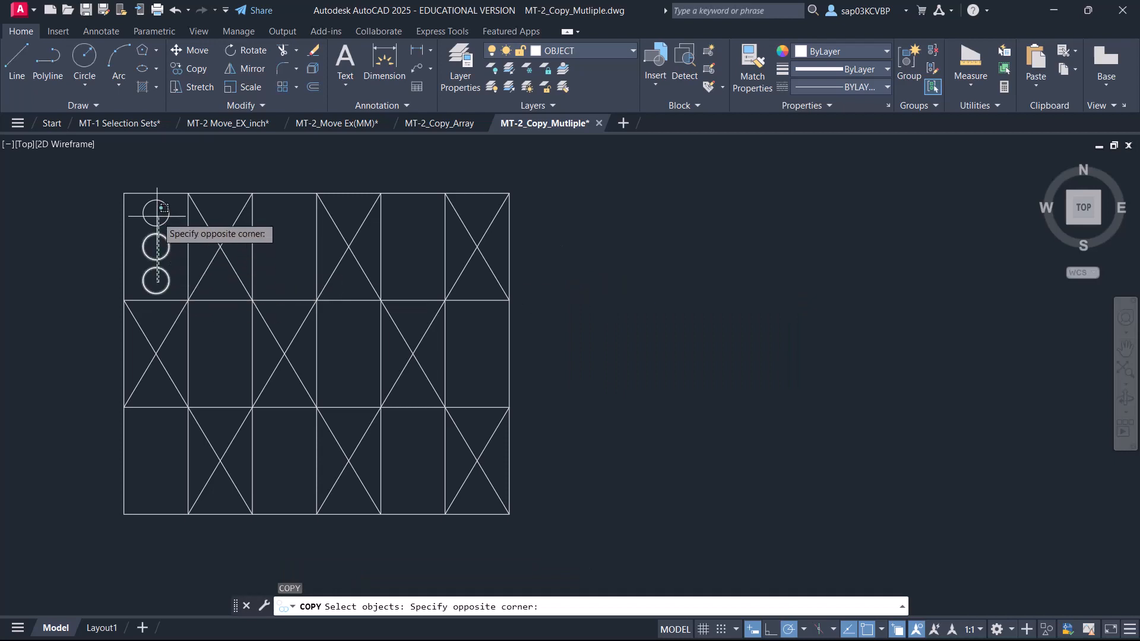
left_click(155, 210)
key("Return")
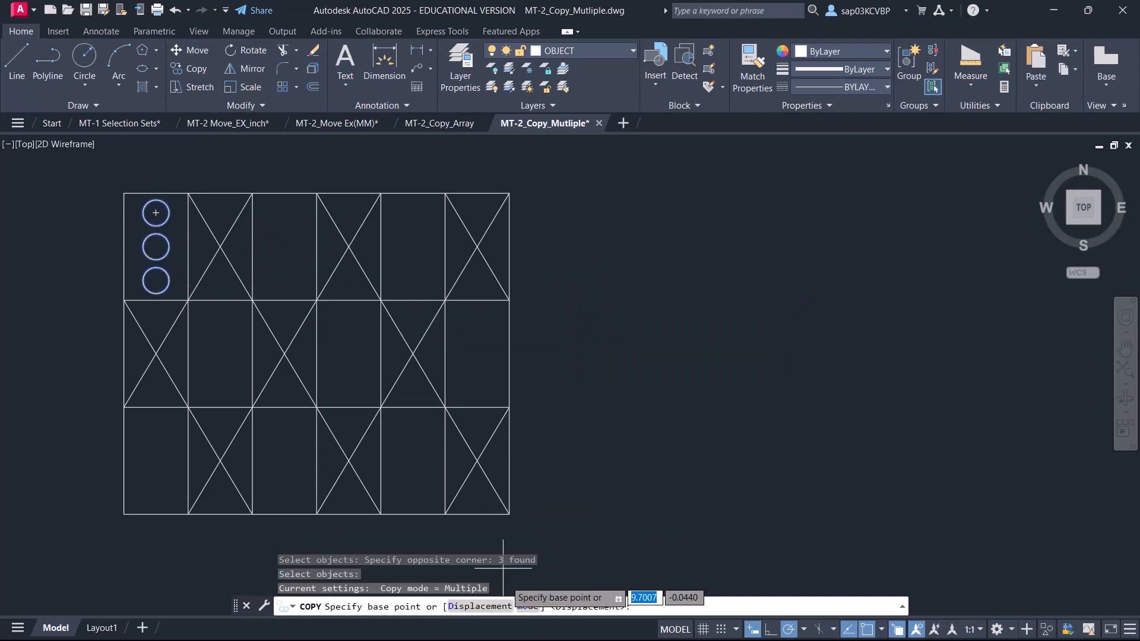
left_click(527, 606)
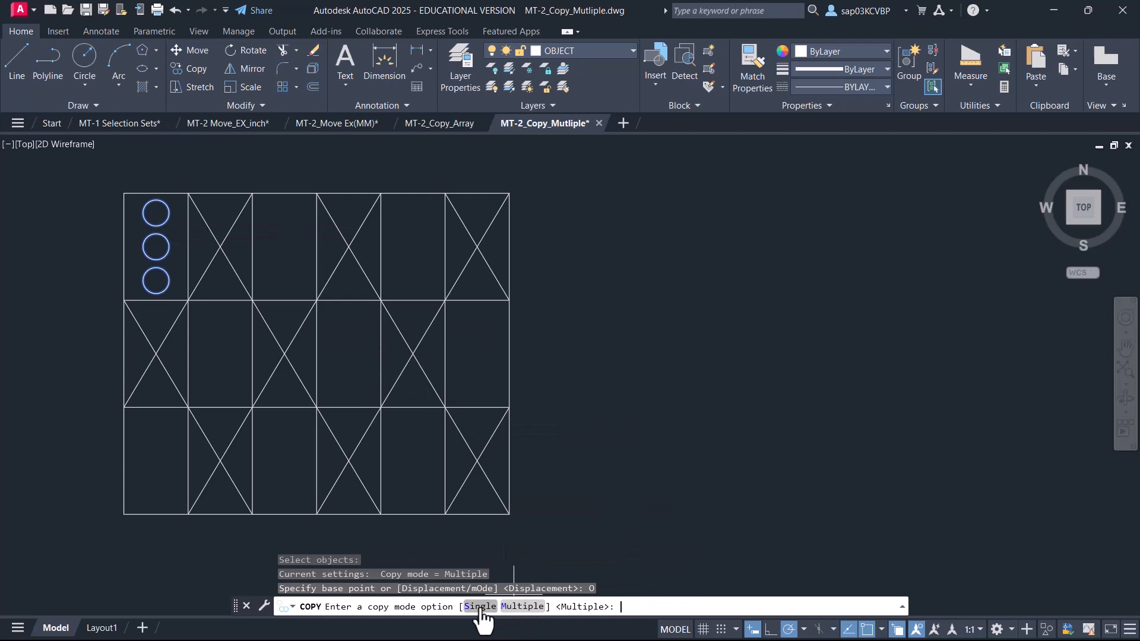
left_click(466, 606)
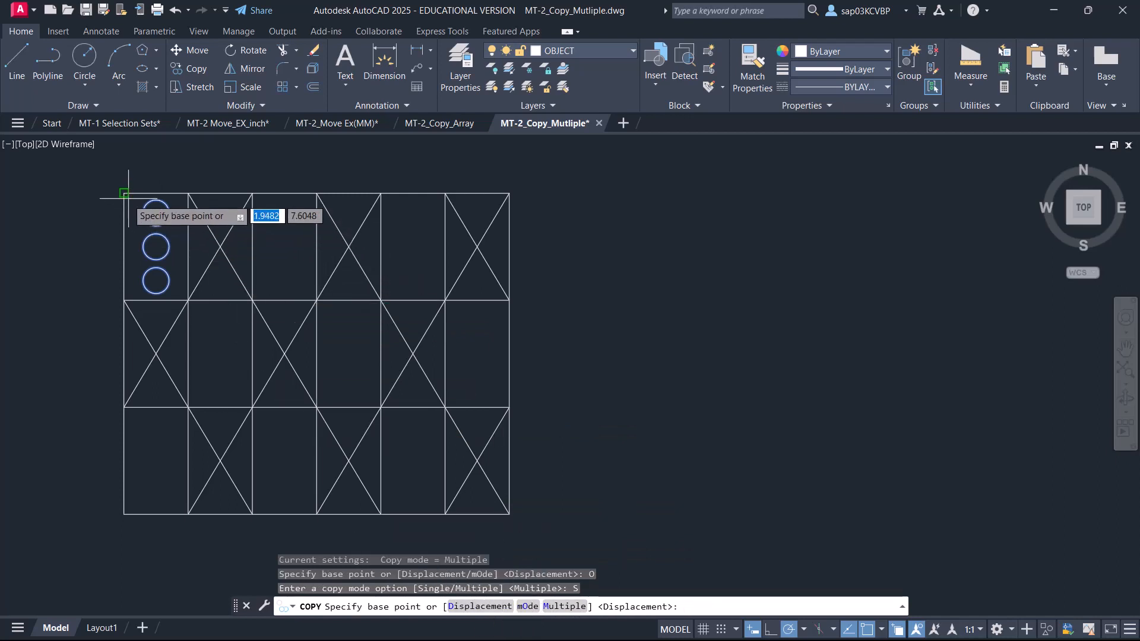
left_click(123, 193)
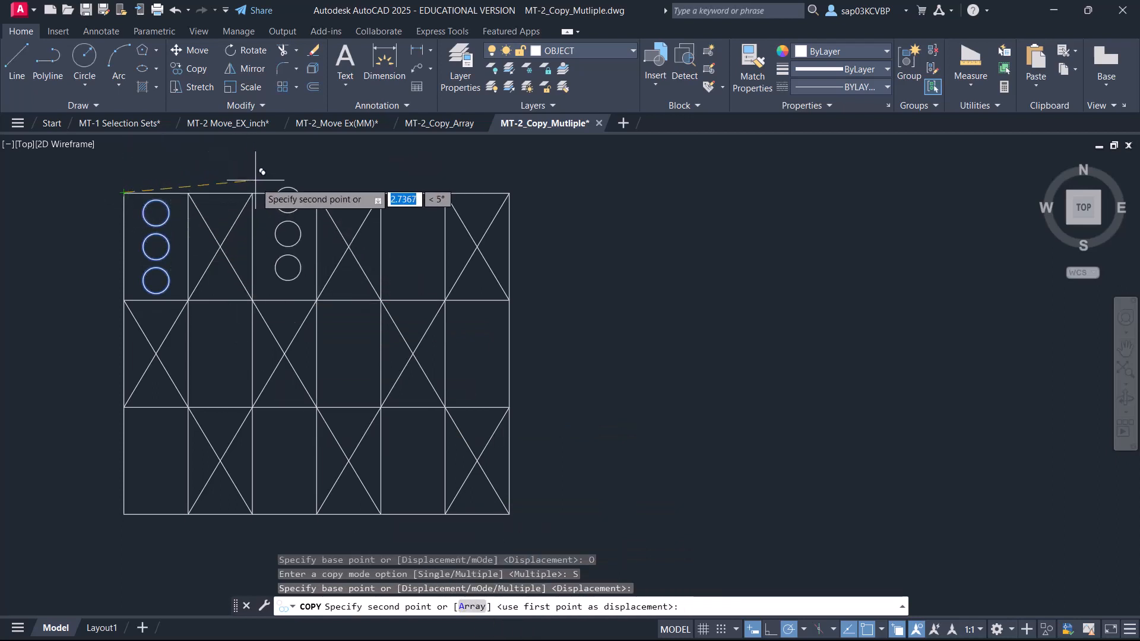
left_click(252, 193)
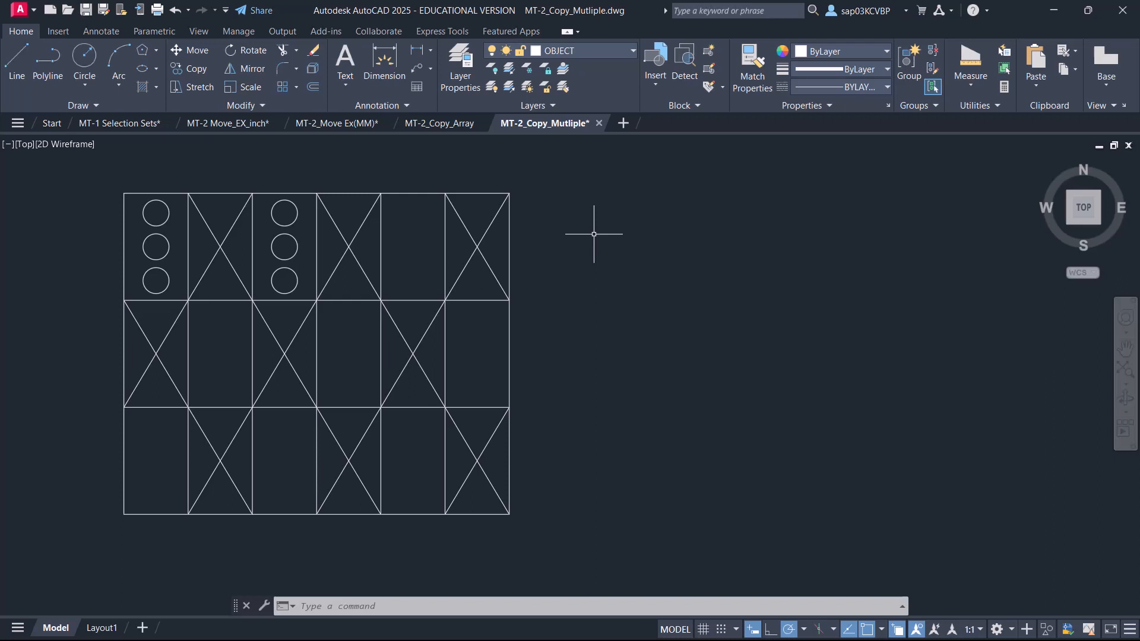
With copy mode set to Multiple, copy the first cell's three circles from its upper-left corner into the top row's fifth cell
type("co")
key("Return")
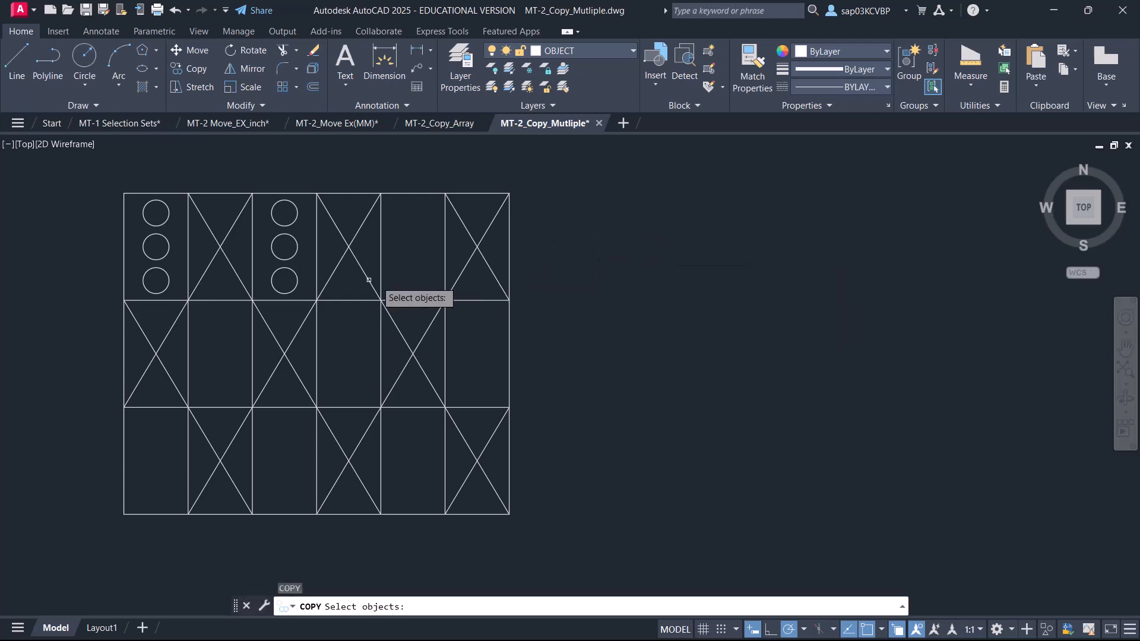
left_click(156, 283)
left_click(156, 210)
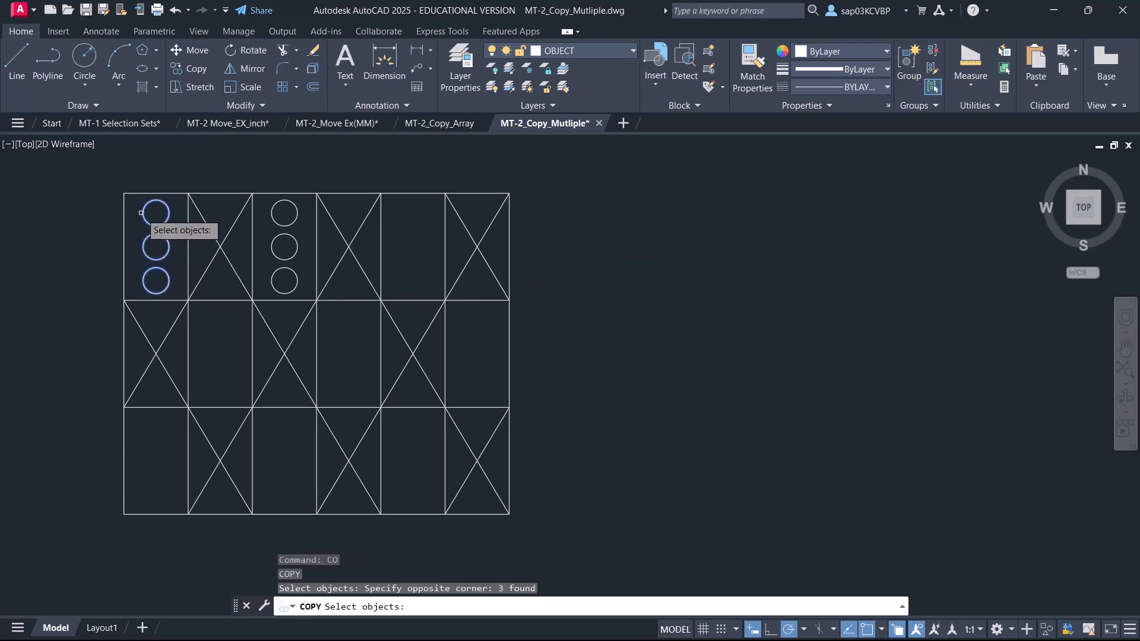
key("Return")
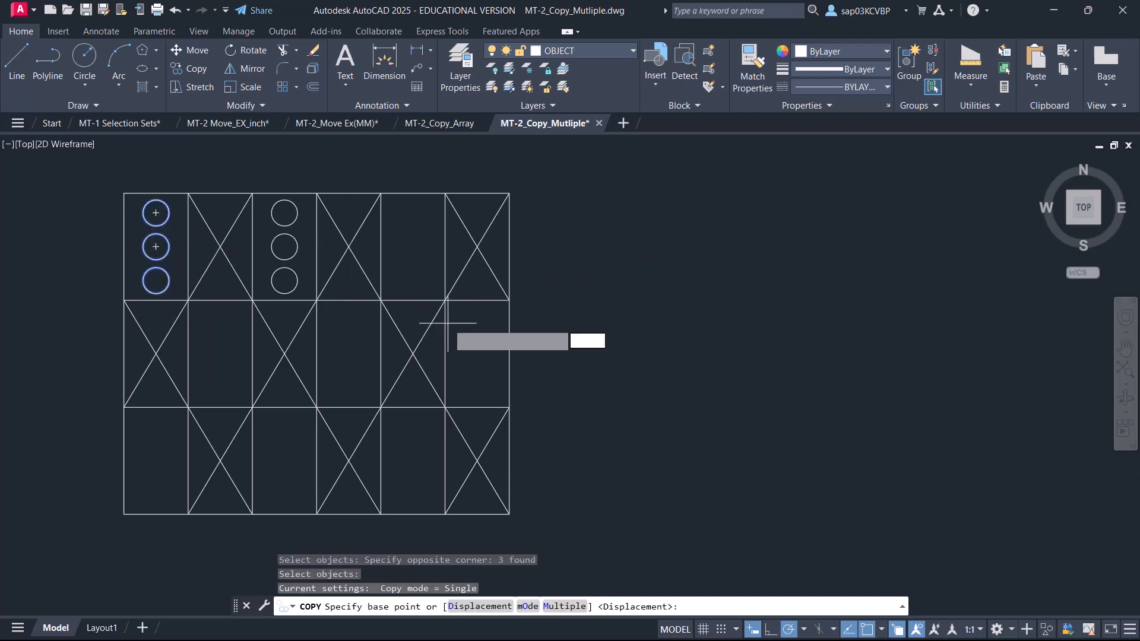
left_click(528, 606)
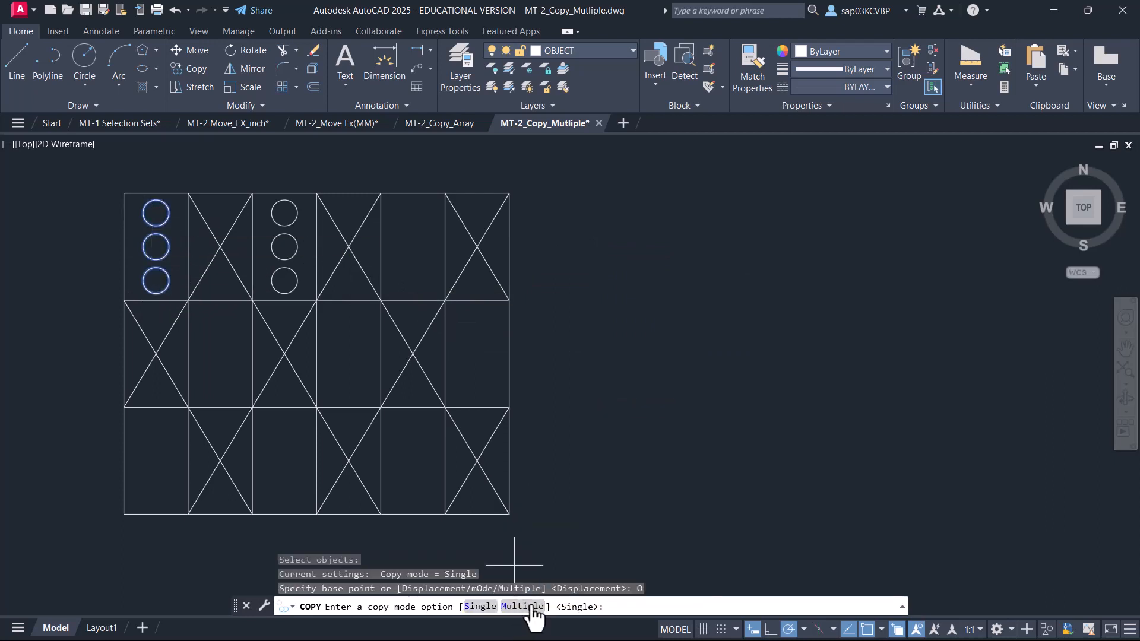
left_click(530, 605)
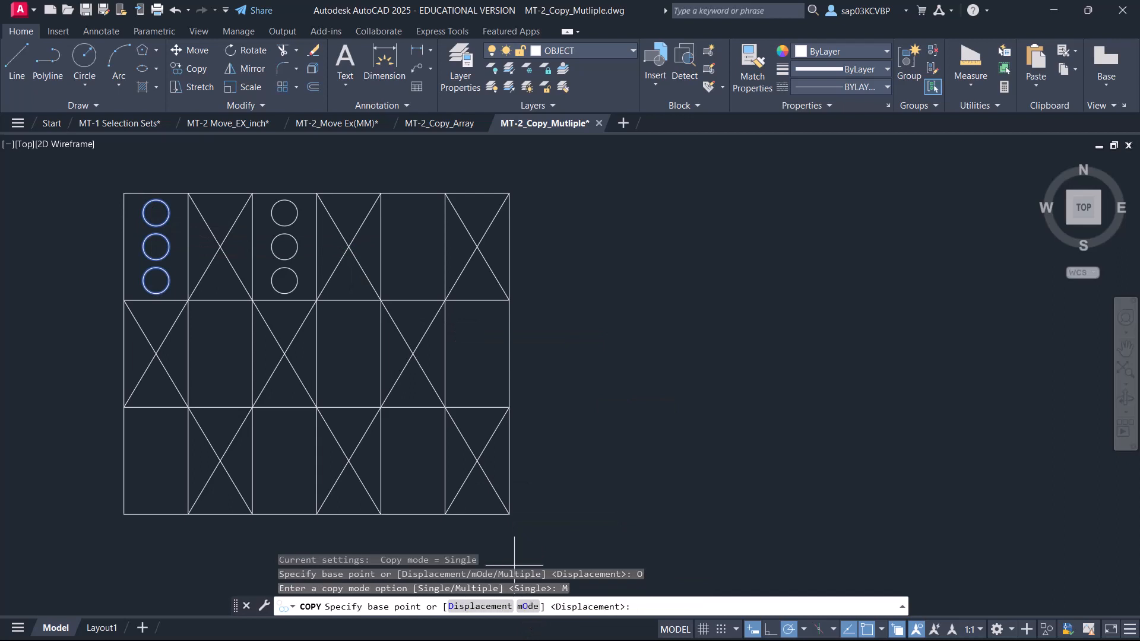
left_click(124, 193)
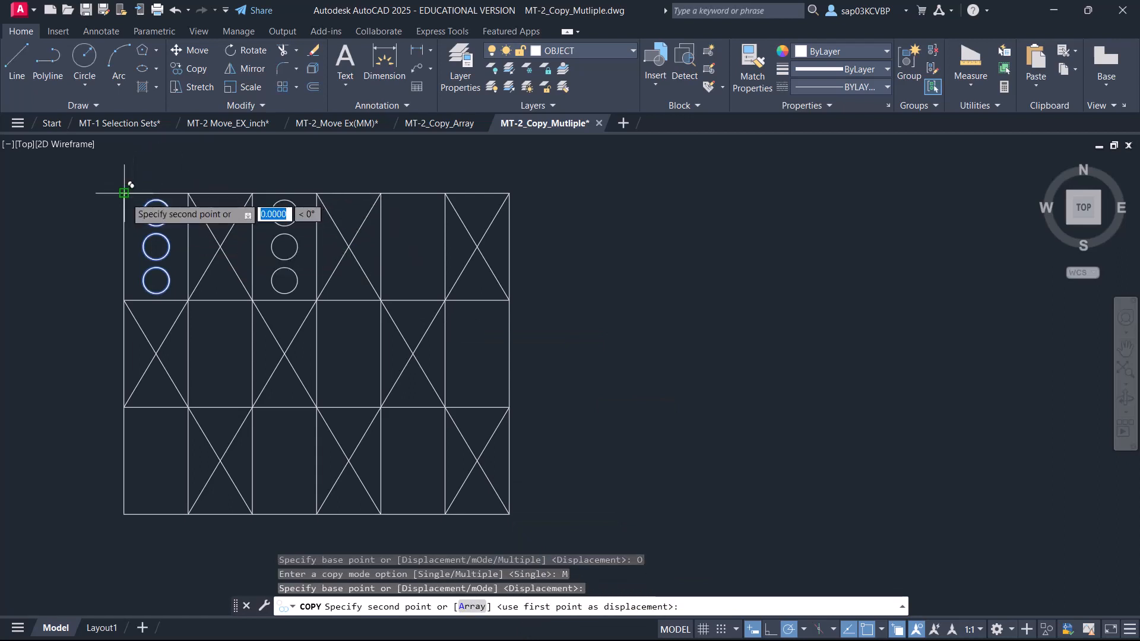
left_click(381, 193)
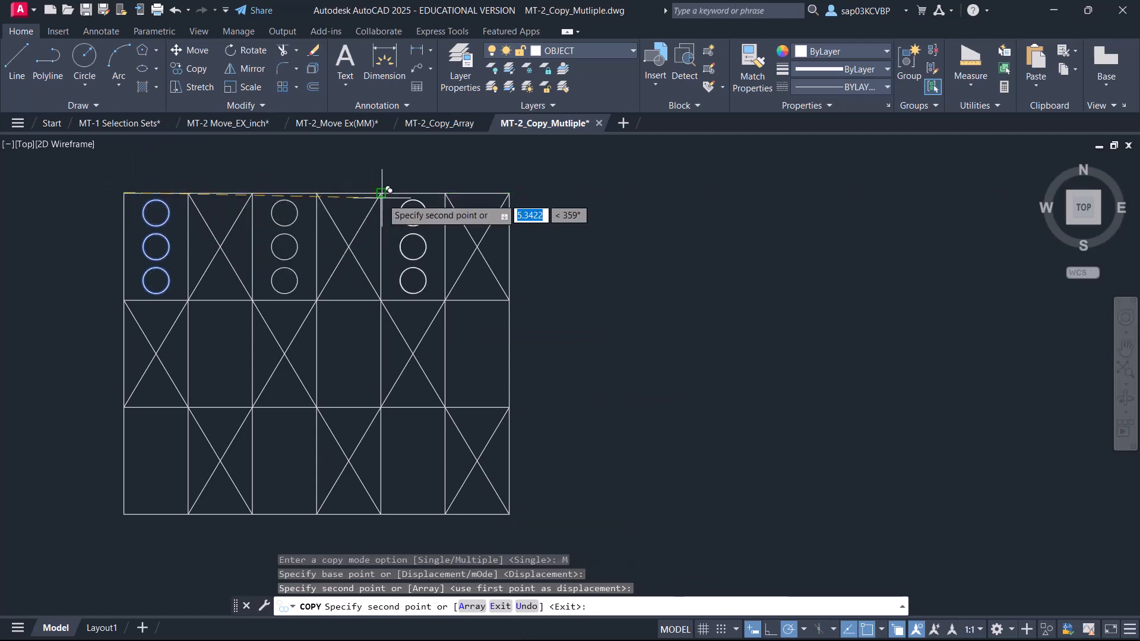
Place further copies of the three circles in every empty cell of the middle and bottom rows, and finish copying
left_click(188, 301)
left_click(316, 301)
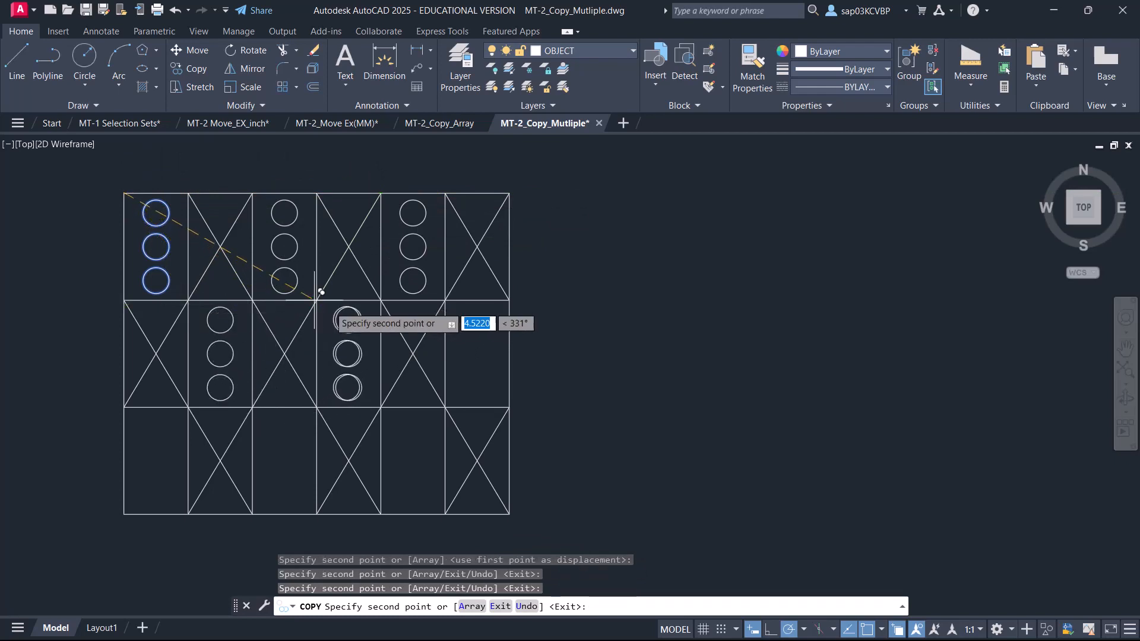
left_click(444, 300)
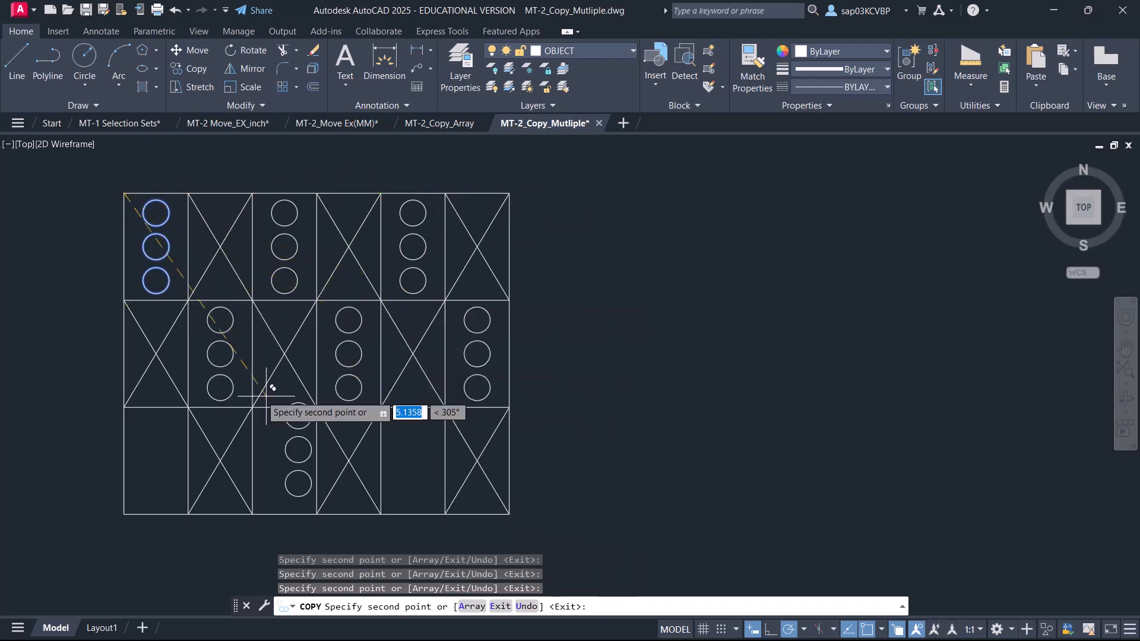
left_click(252, 407)
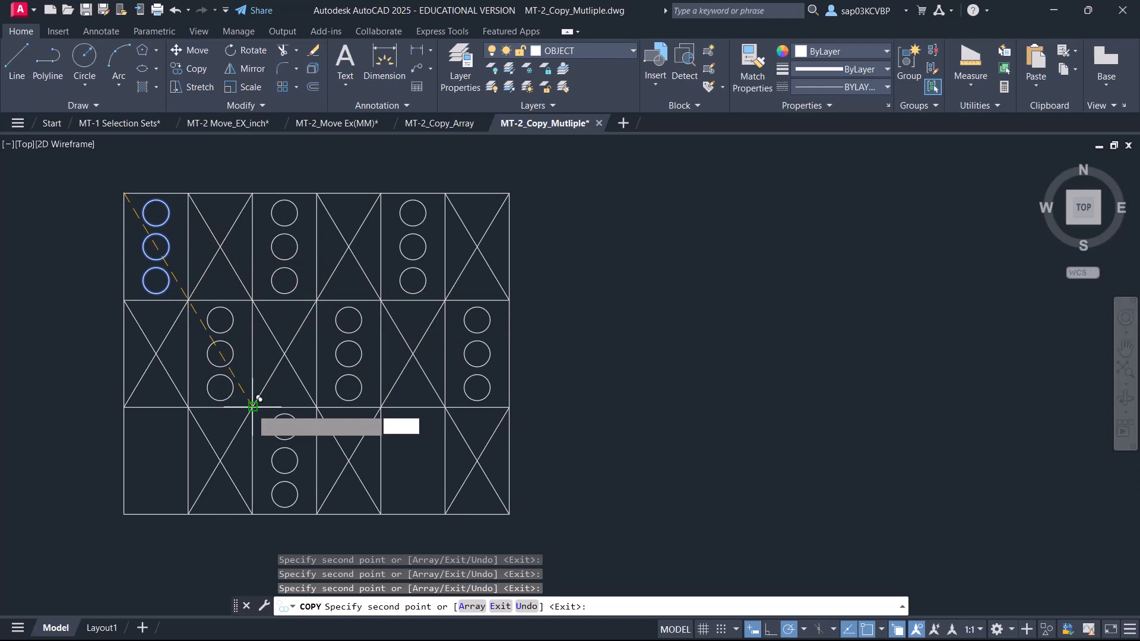
left_click(124, 407)
left_click(381, 407)
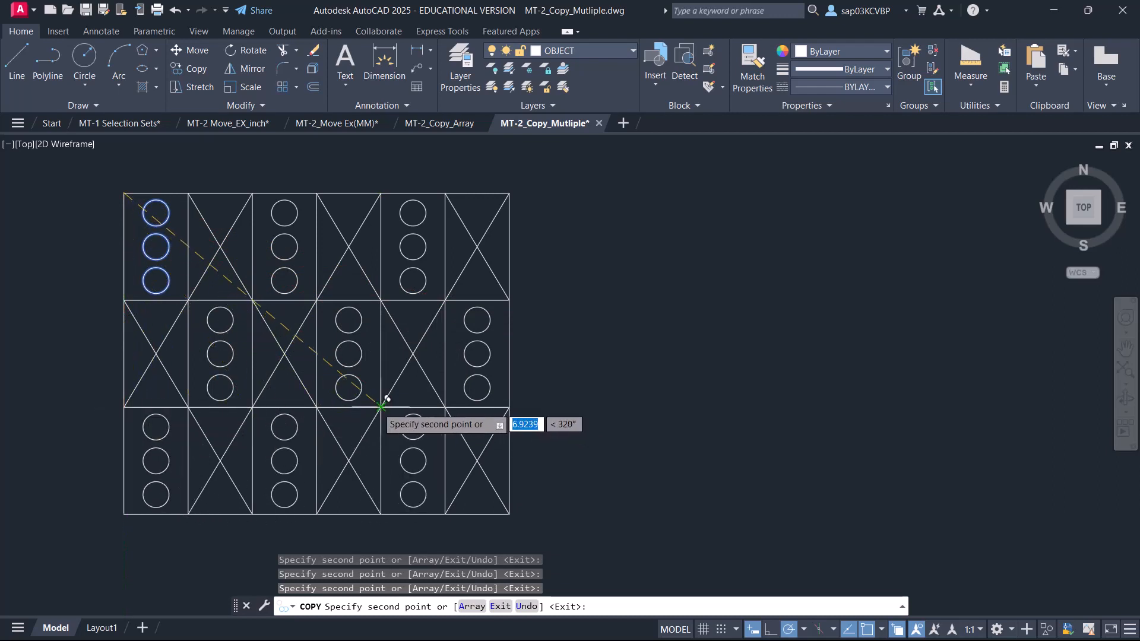
right_click(568, 295)
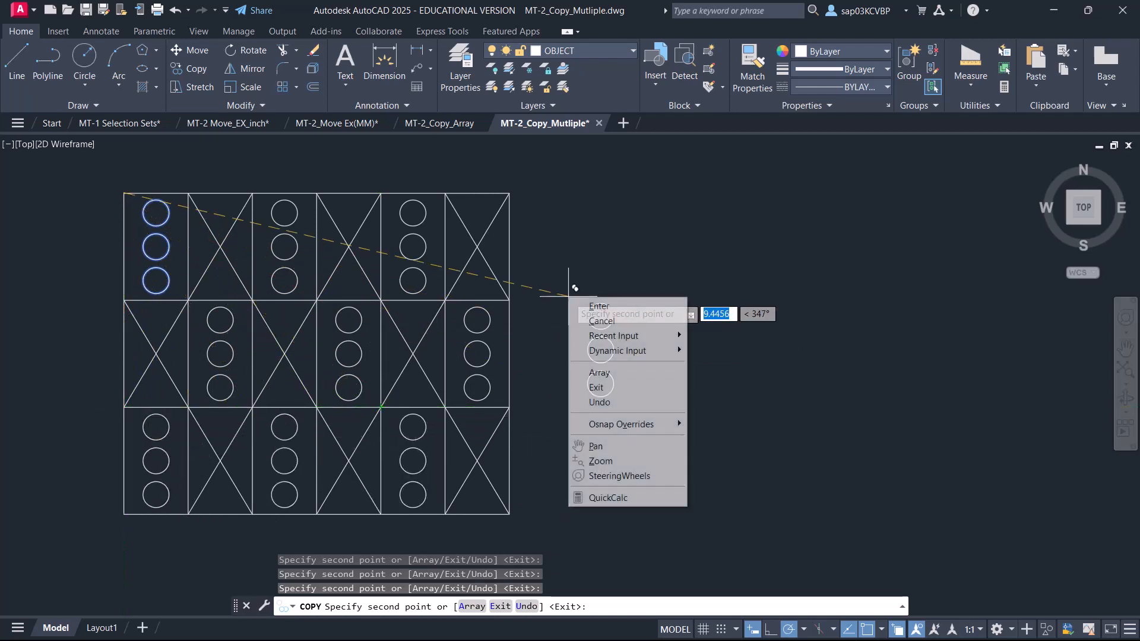
left_click(603, 307)
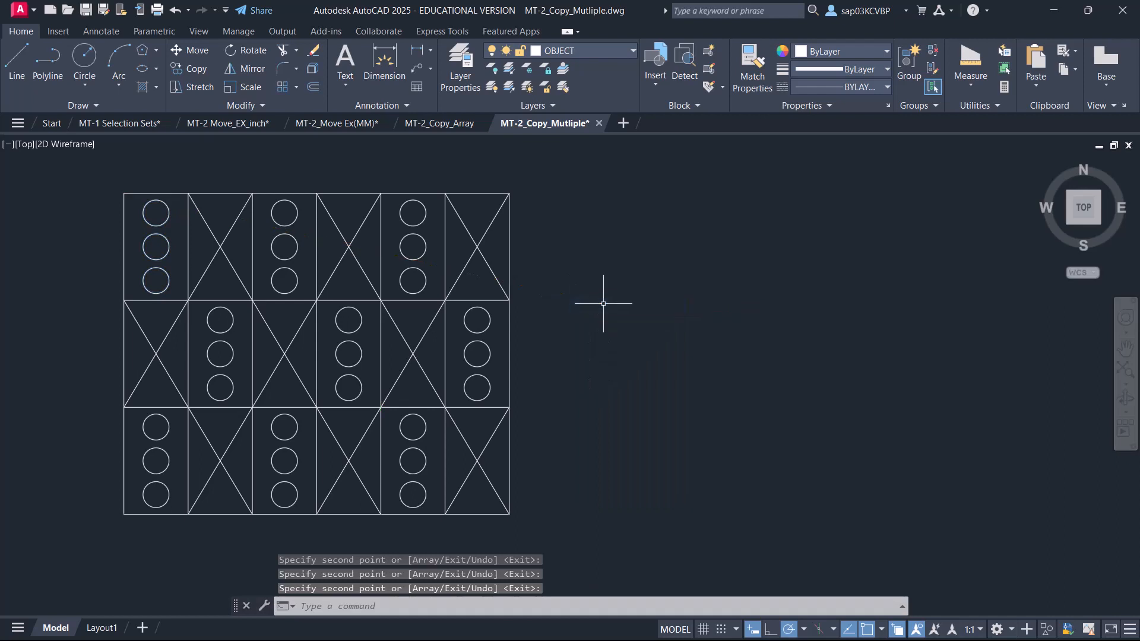
Switch to the MT-2_Copy_Array drawing
mouse_move(438, 123)
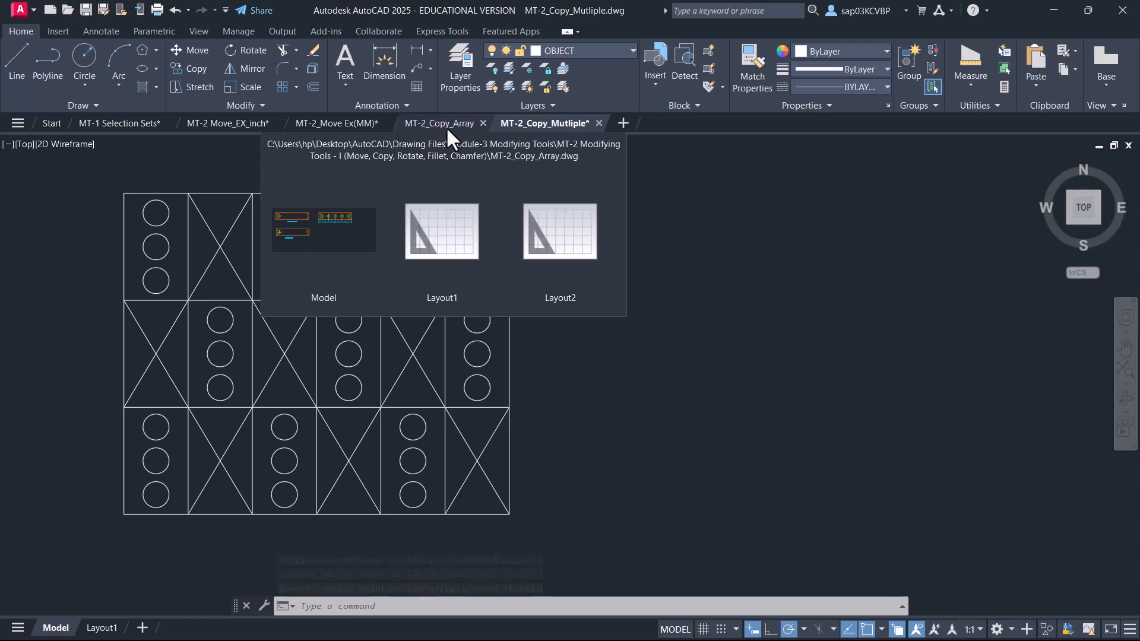
left_click(447, 129)
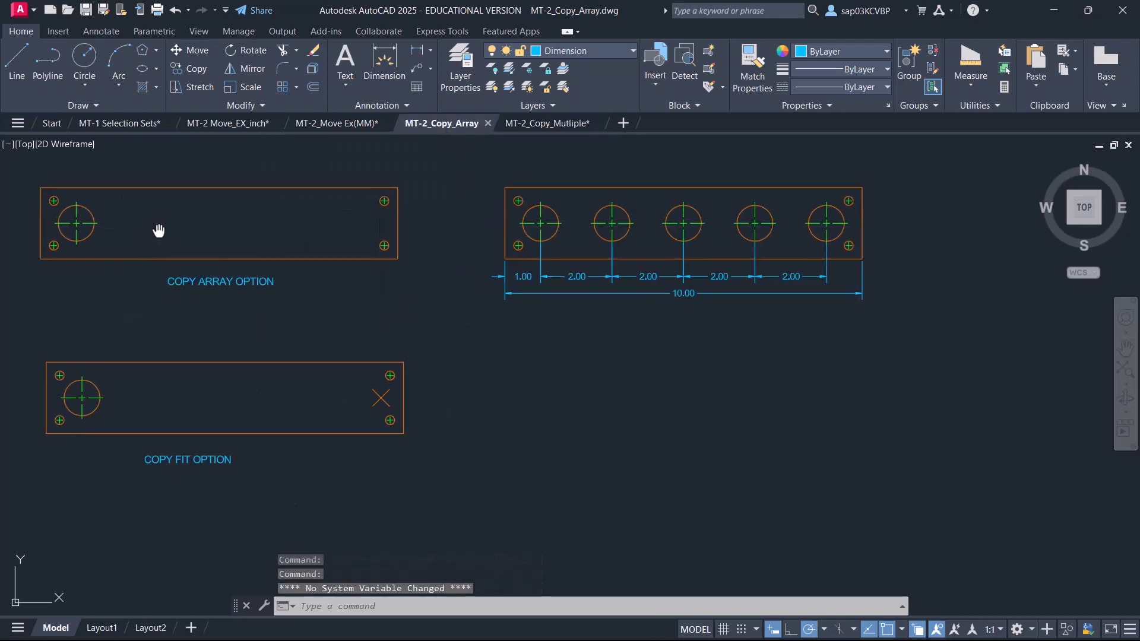
middle_click_drag(159, 230, 204, 268)
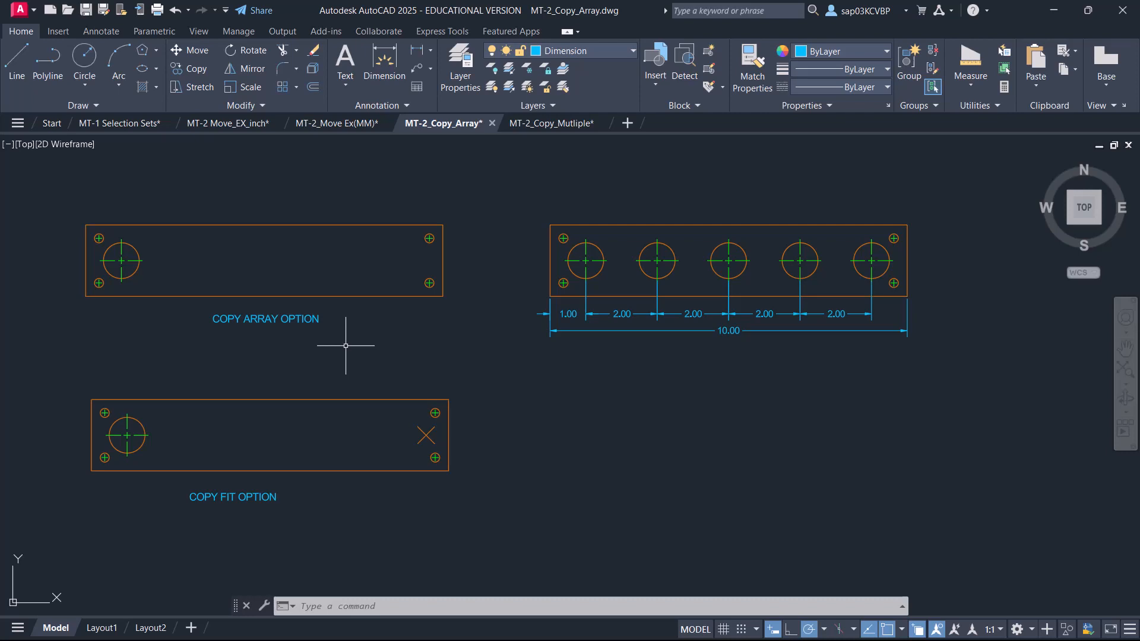
Start copying the large hole and its centre lines in the COPY ARRAY OPTION plate, with the hole's centre as base point
type("CO")
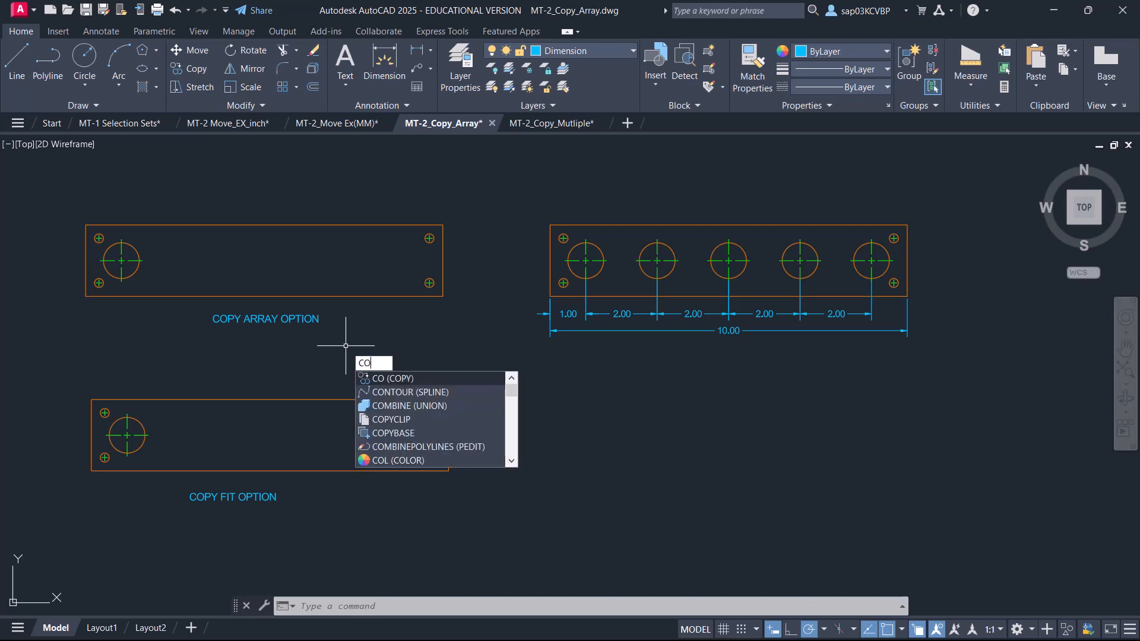
key("Return")
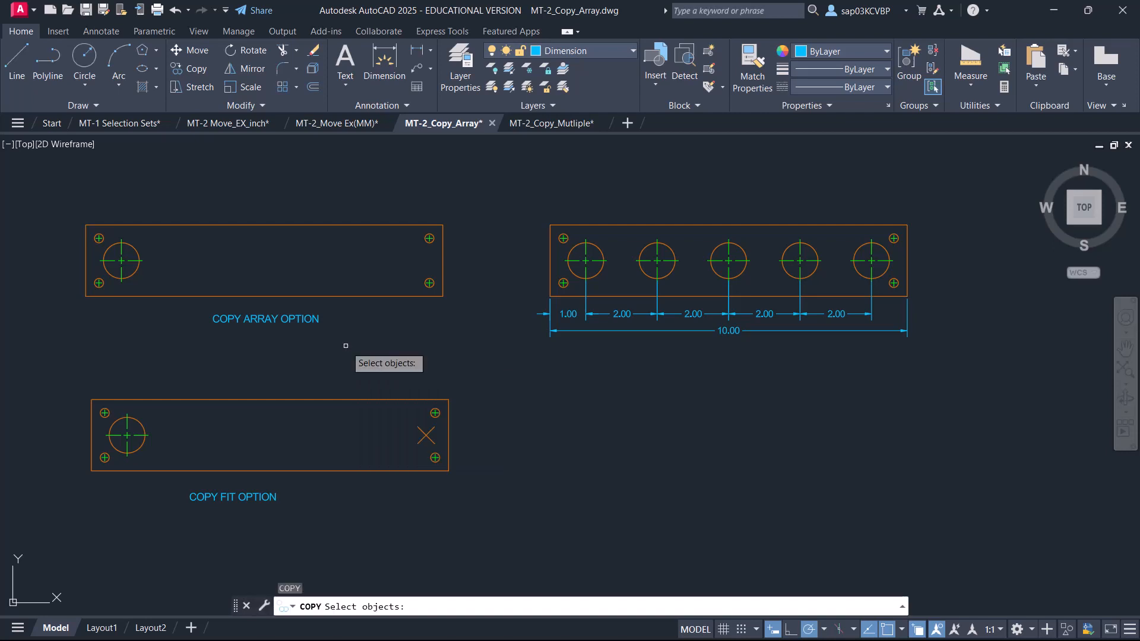
scroll(128, 270, "up", 2)
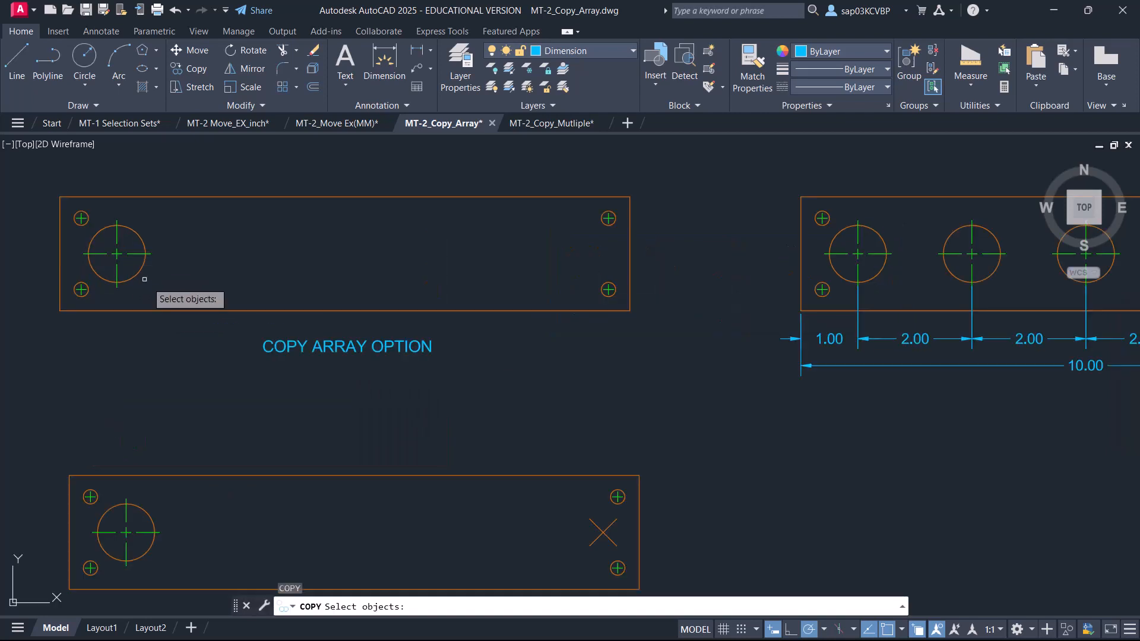
left_click(155, 287)
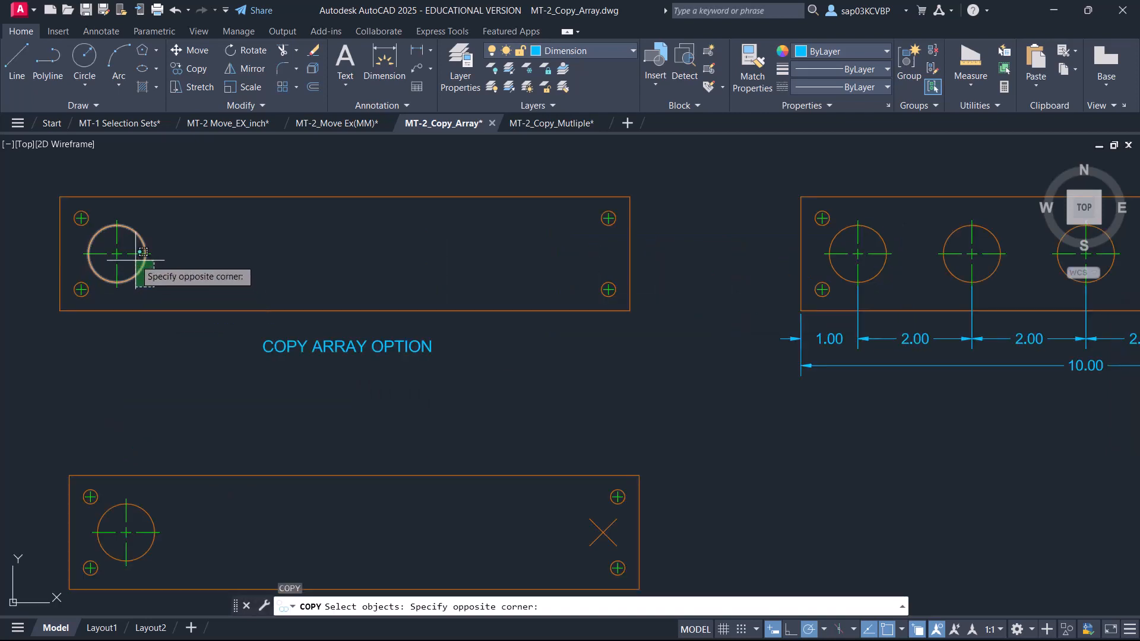
left_click(92, 228)
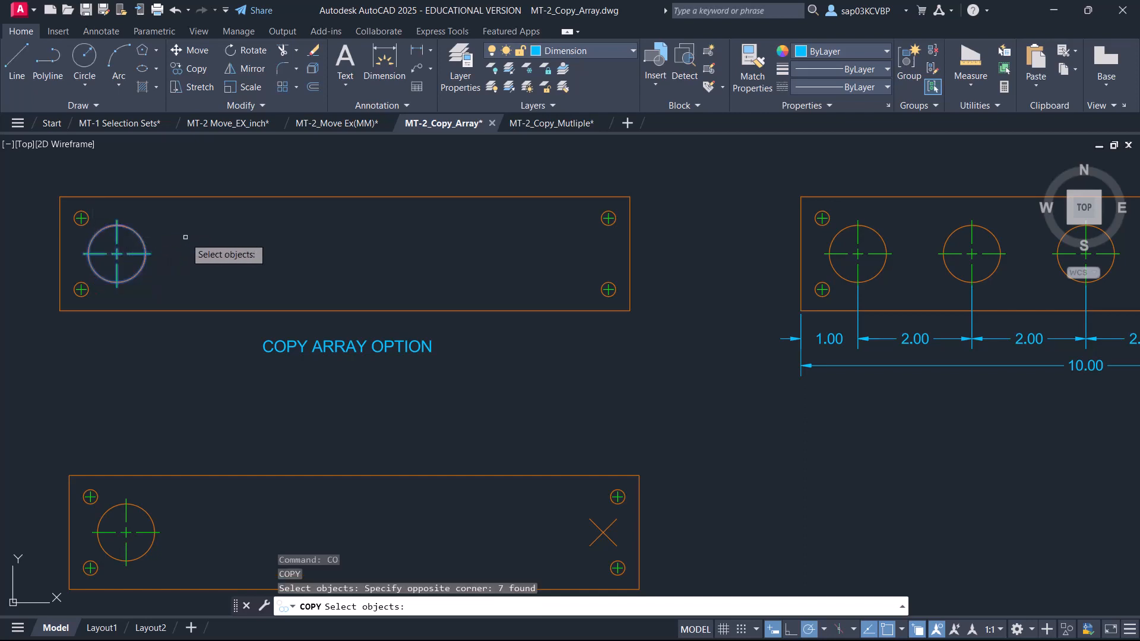
key("Return")
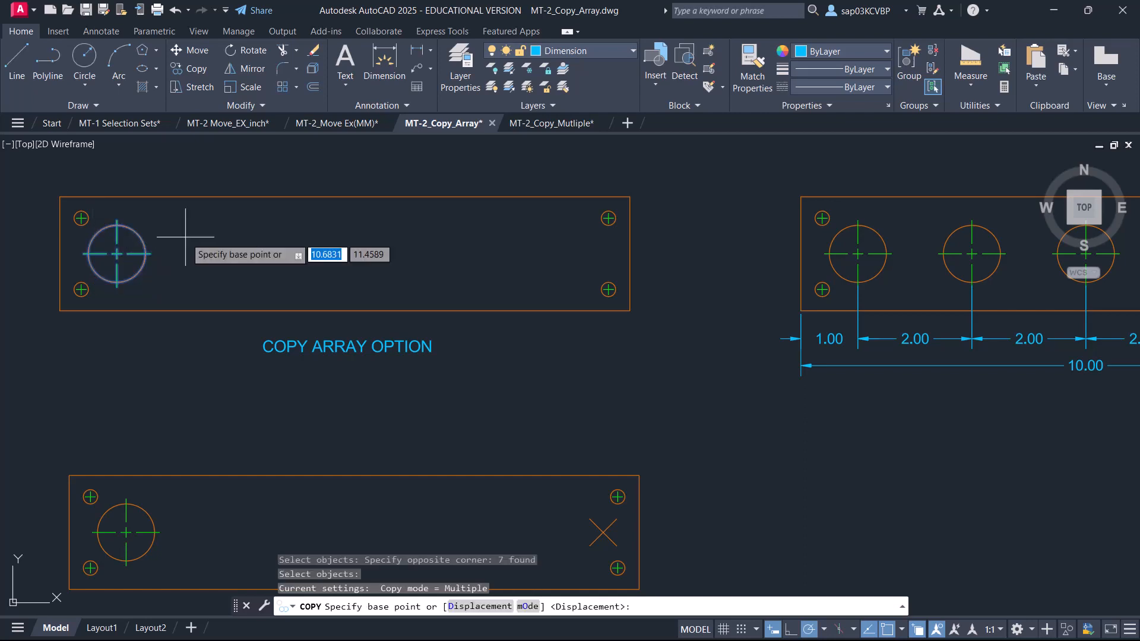
left_click(142, 235)
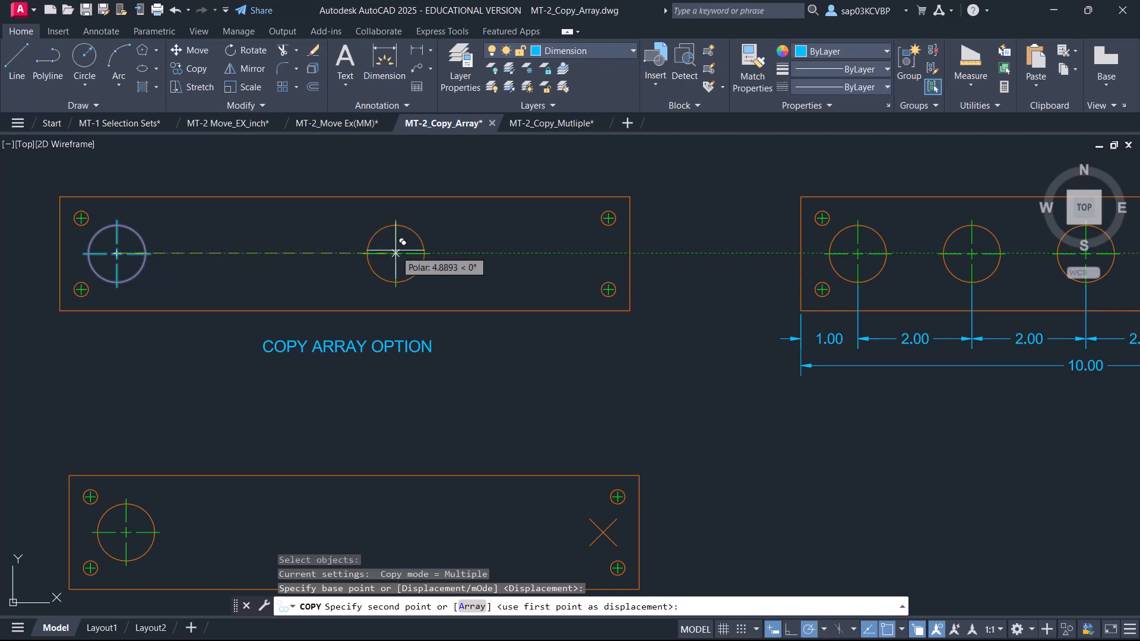
Array the hole horizontally along the COPY ARRAY OPTION plate as 5 items with a spacing of 2, and finish copying
right_click(251, 253)
left_click(274, 307)
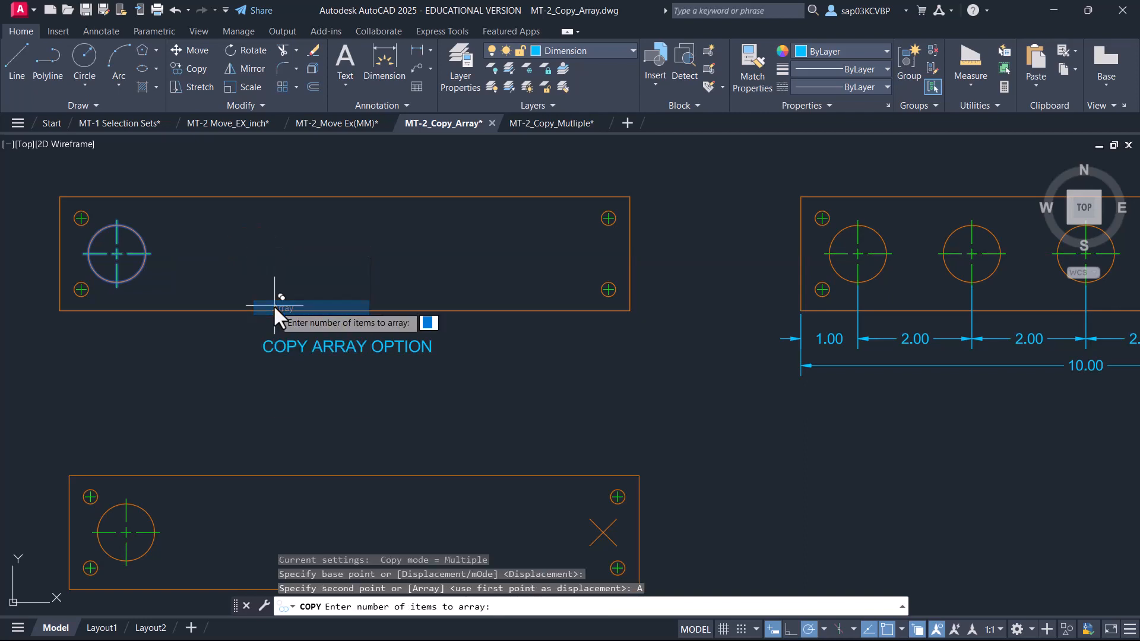
scroll(279, 274, "down", 2)
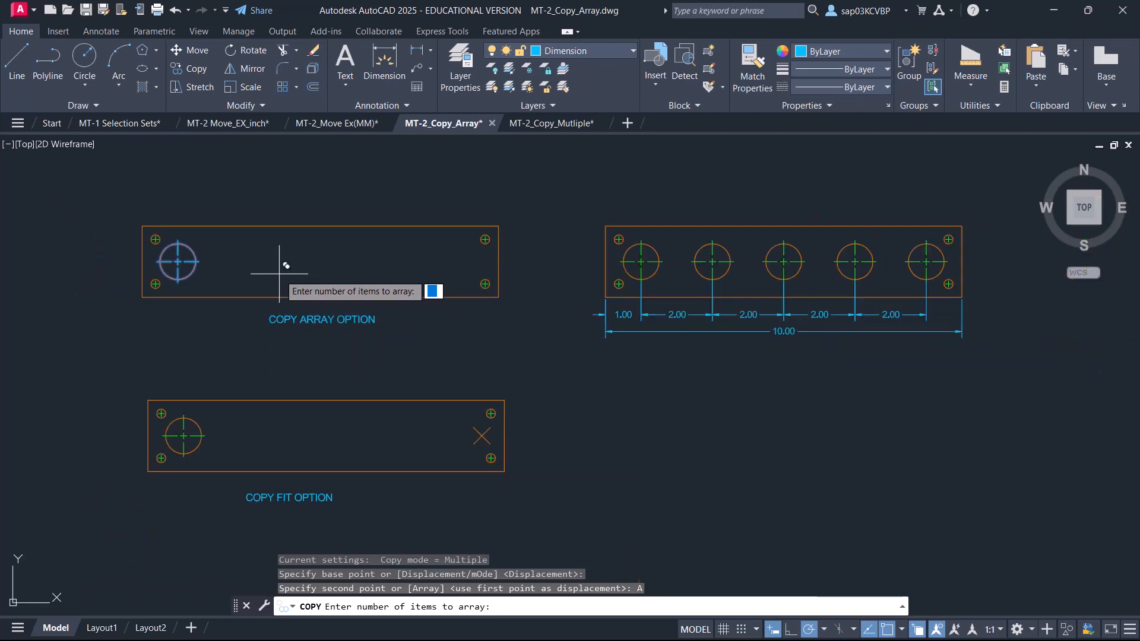
middle_click_drag(279, 274, 218, 293)
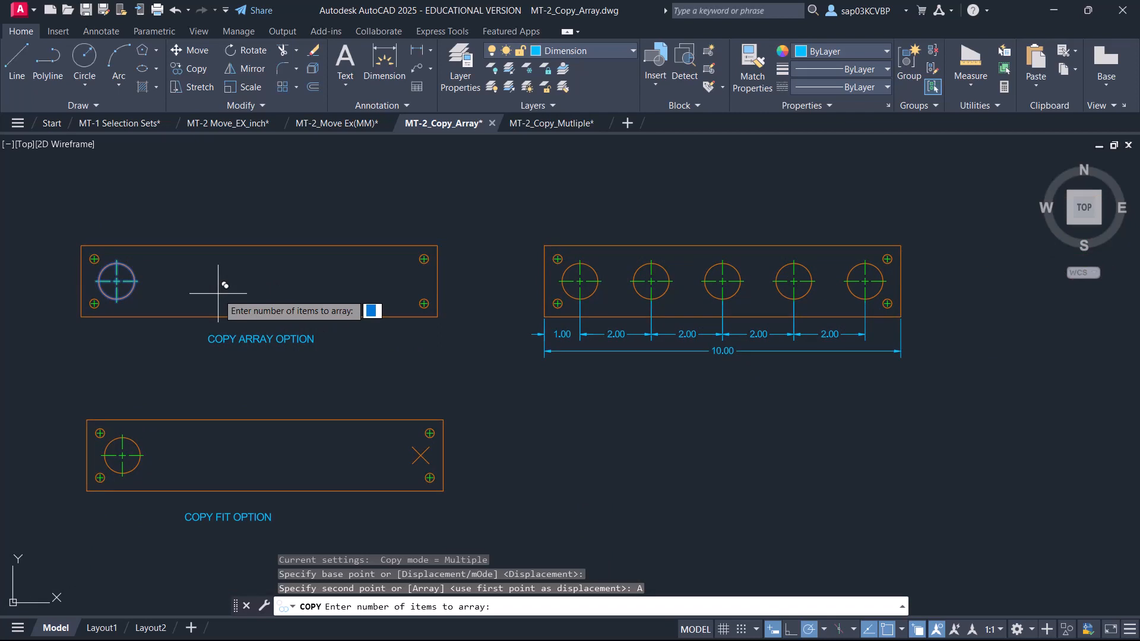
type("5")
key("Return")
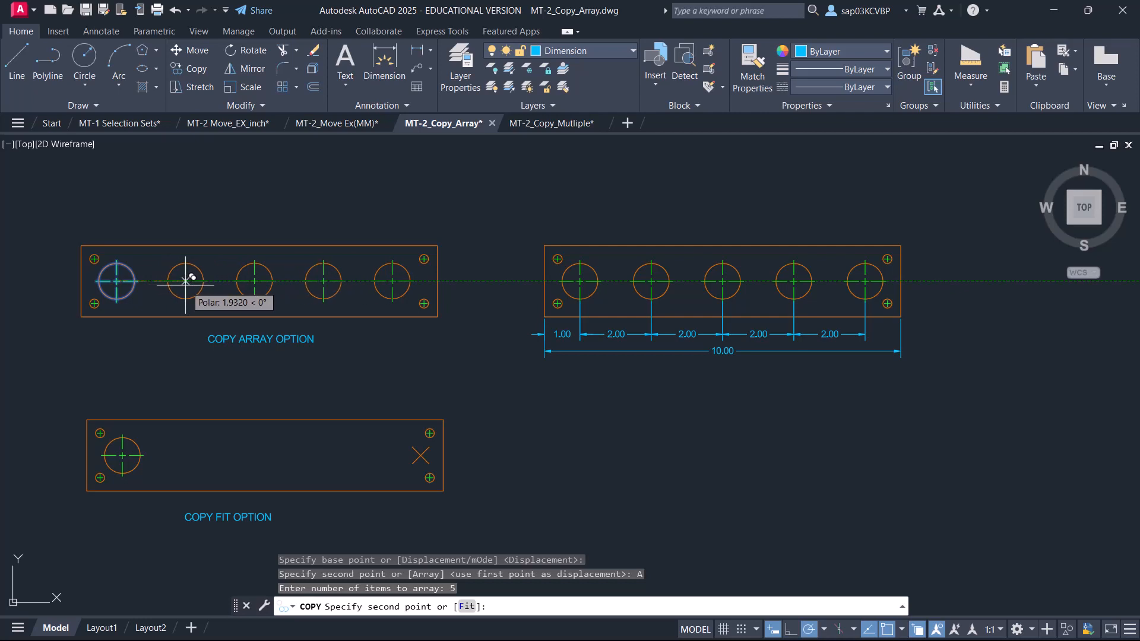
type("2")
key("Return")
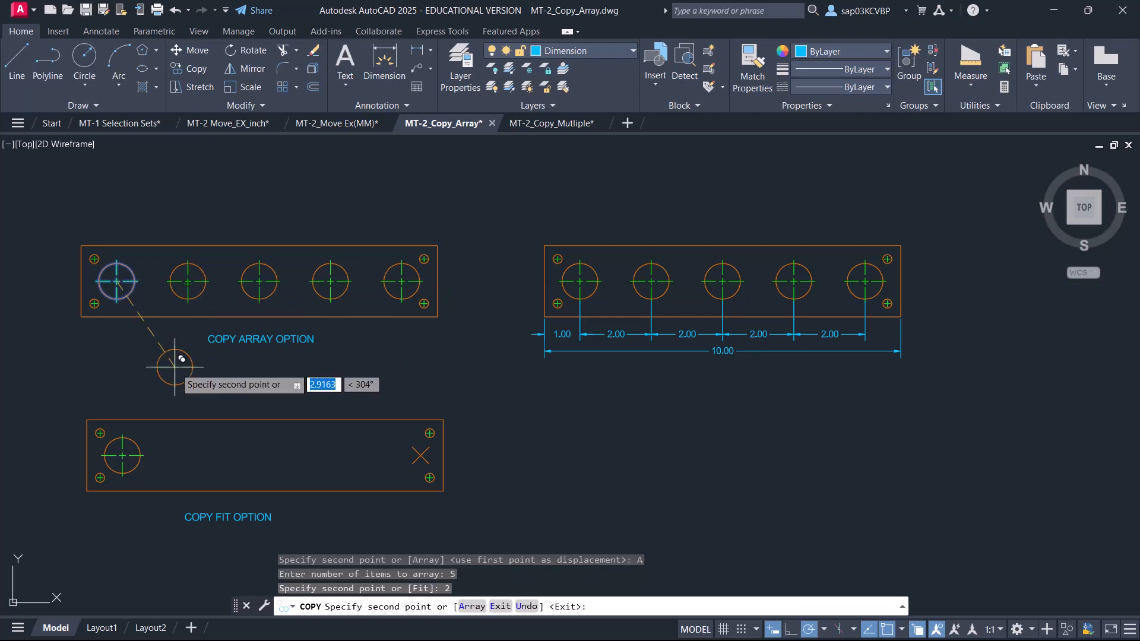
key("Escape")
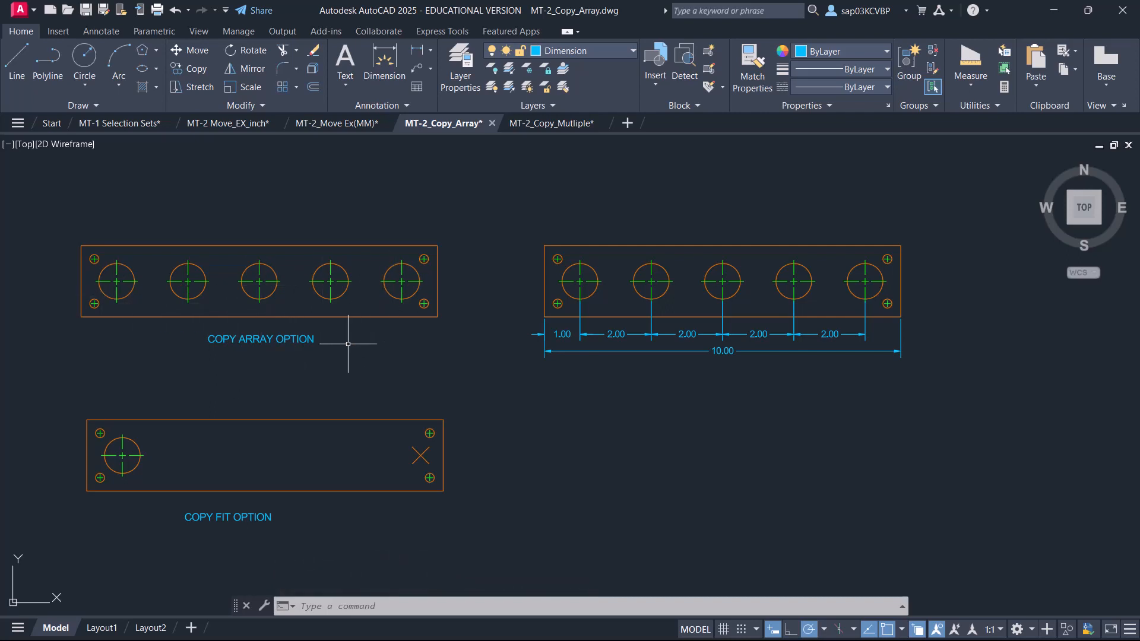
Start an array copy of the COPY FIT OPTION plate's large hole and centre lines from the hole's centre, with 5 items
type("co")
key("Return")
scroll(104, 487, "up", 2)
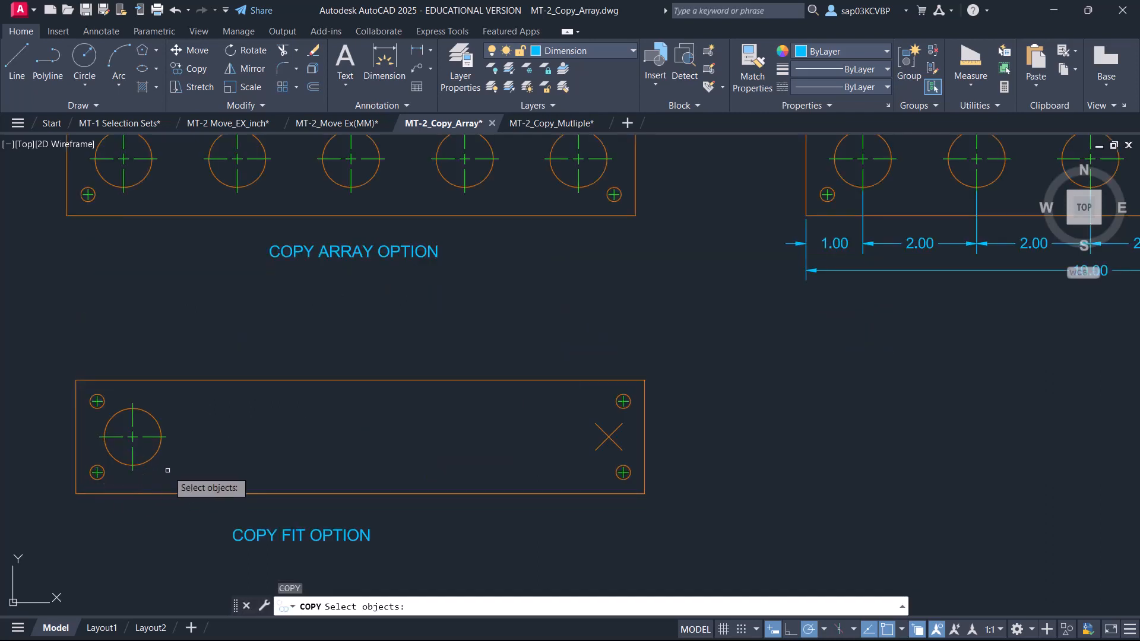
left_click(169, 465)
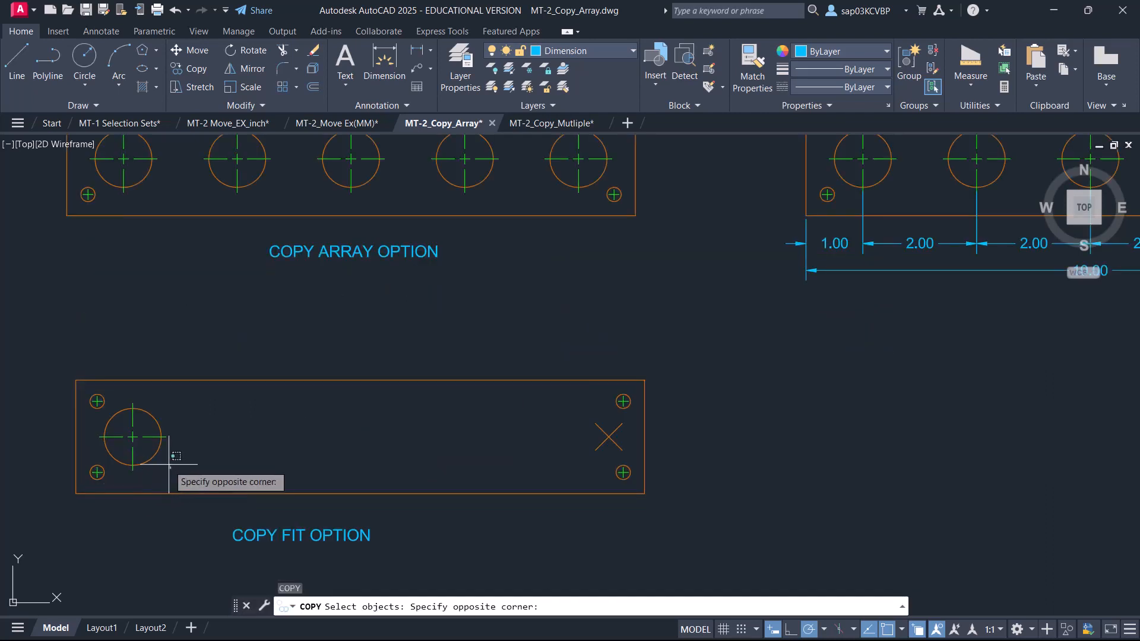
left_click(111, 421)
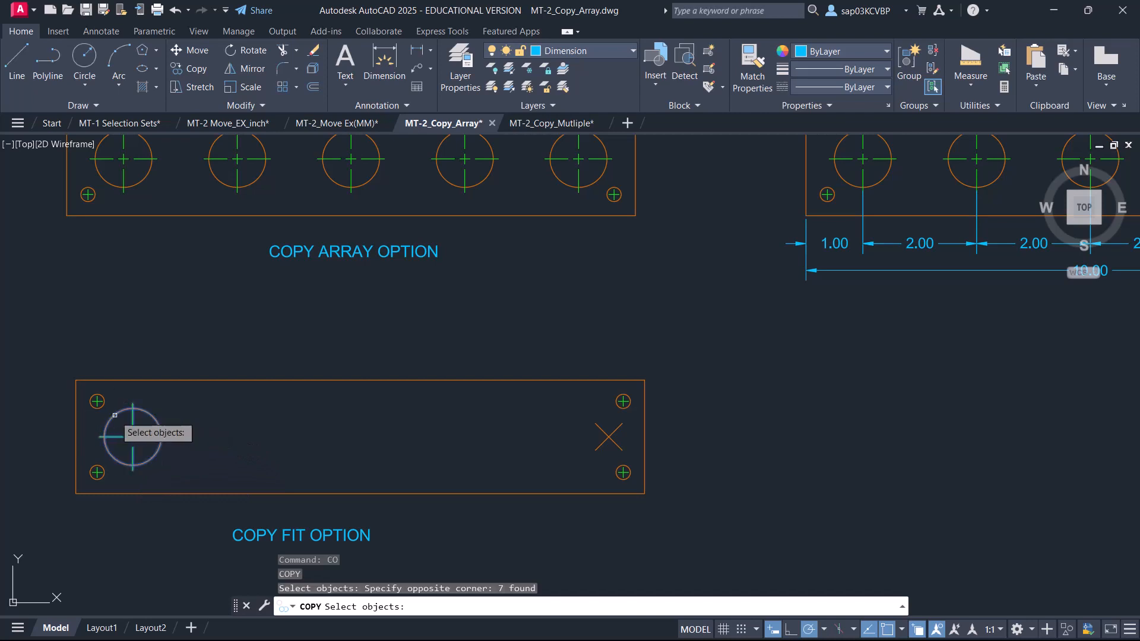
key("Return")
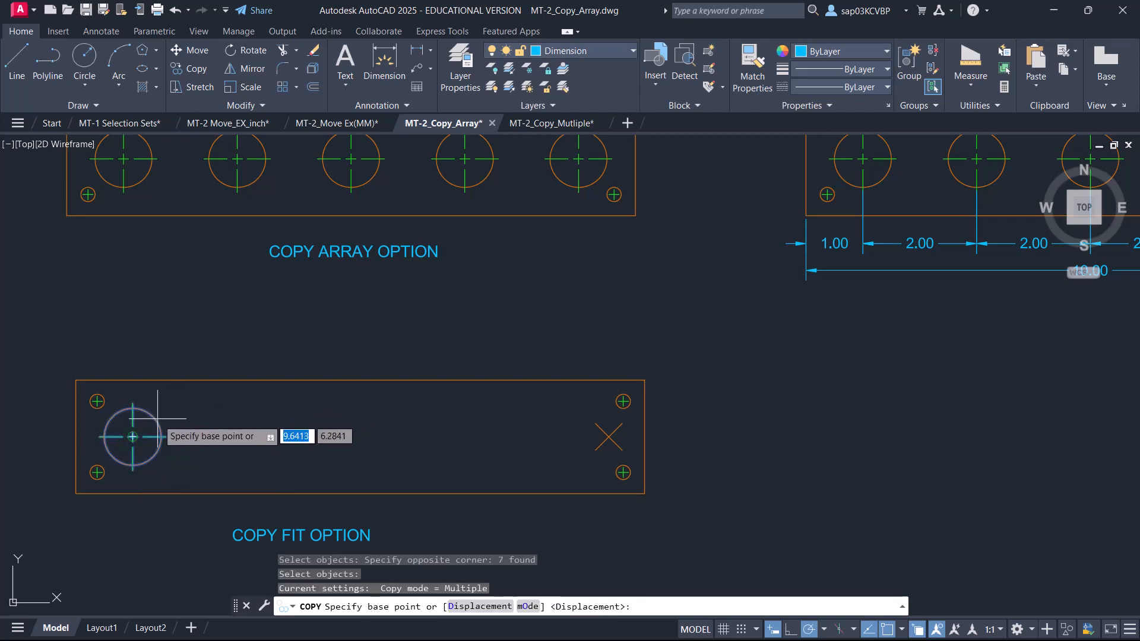
left_click(132, 437)
right_click(302, 411)
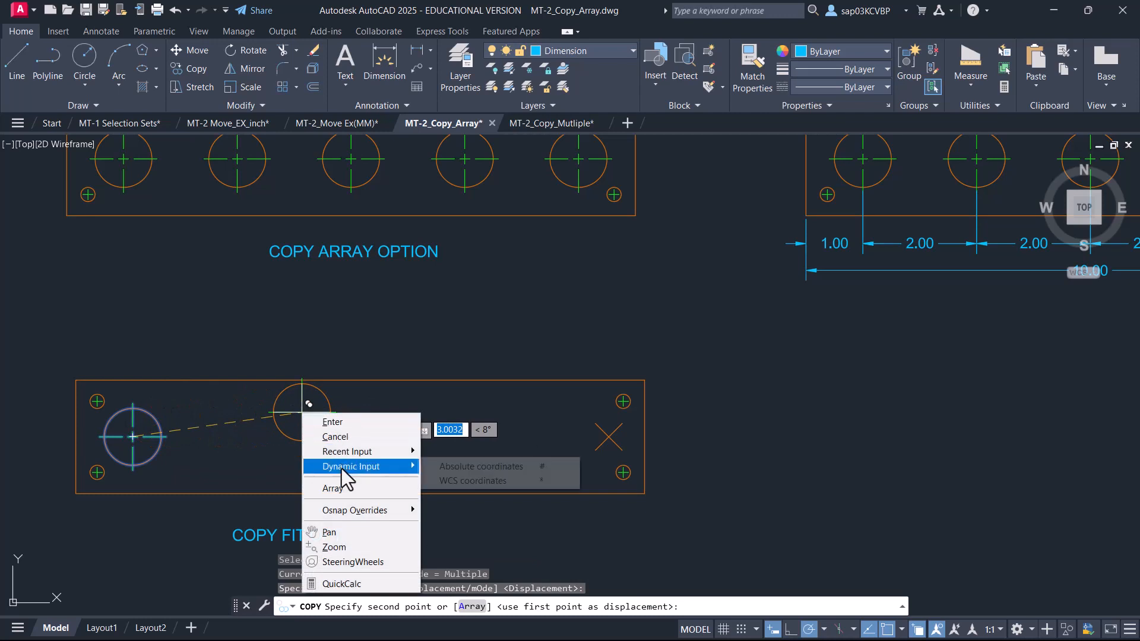
left_click(339, 489)
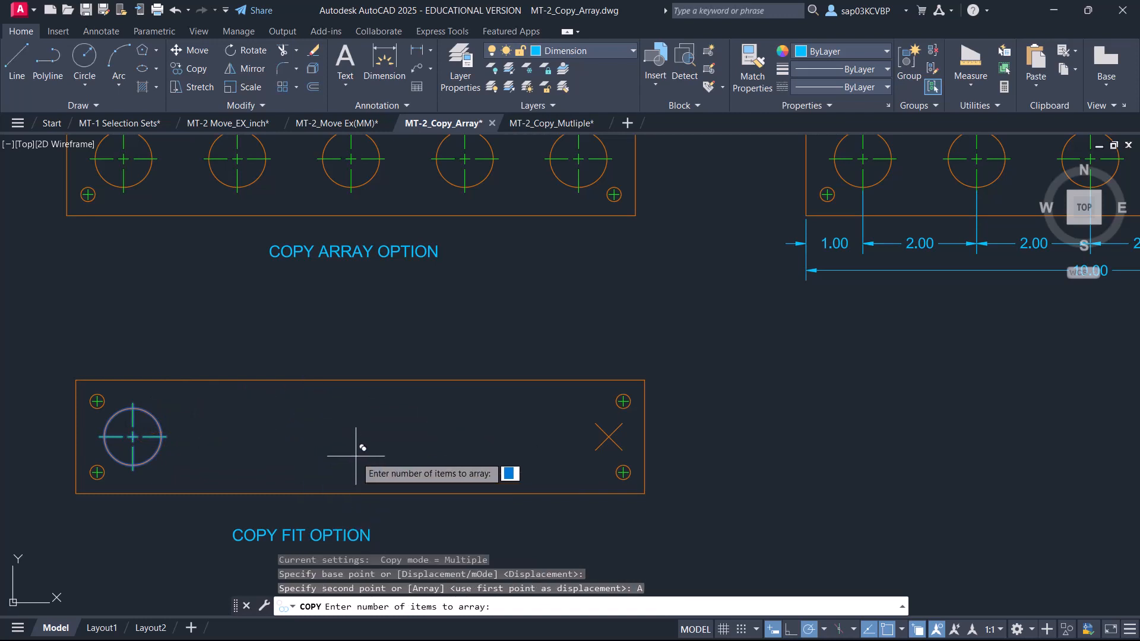
type("5")
key("Return")
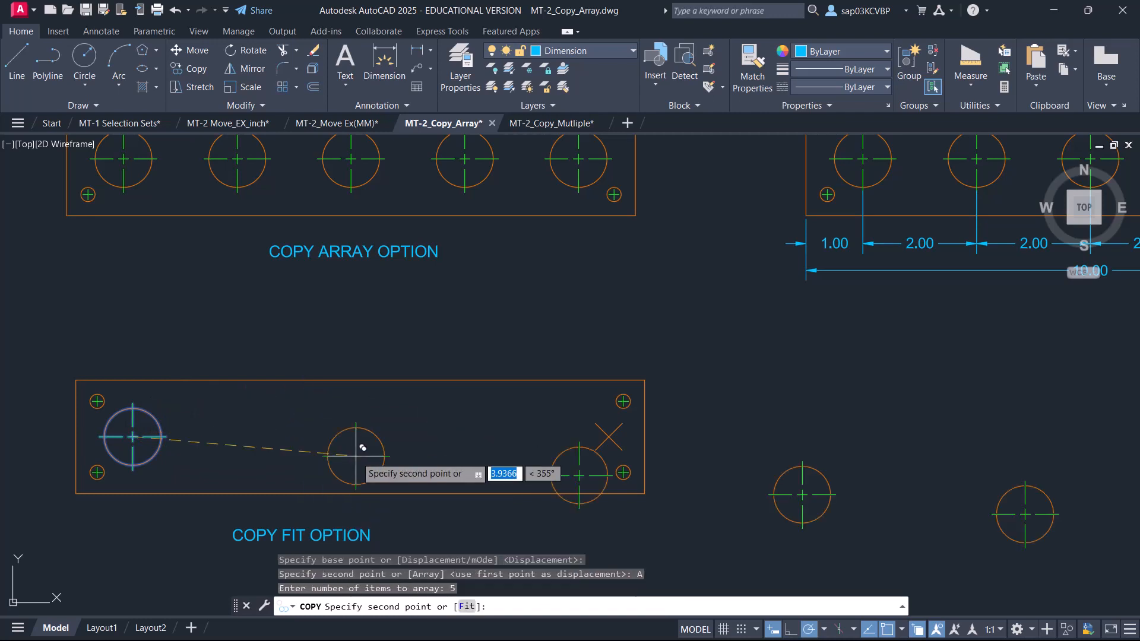
Use the Fit option to spread the hole array up to the centre of the X mark, and finish copying
scroll(296, 440, "down", 2)
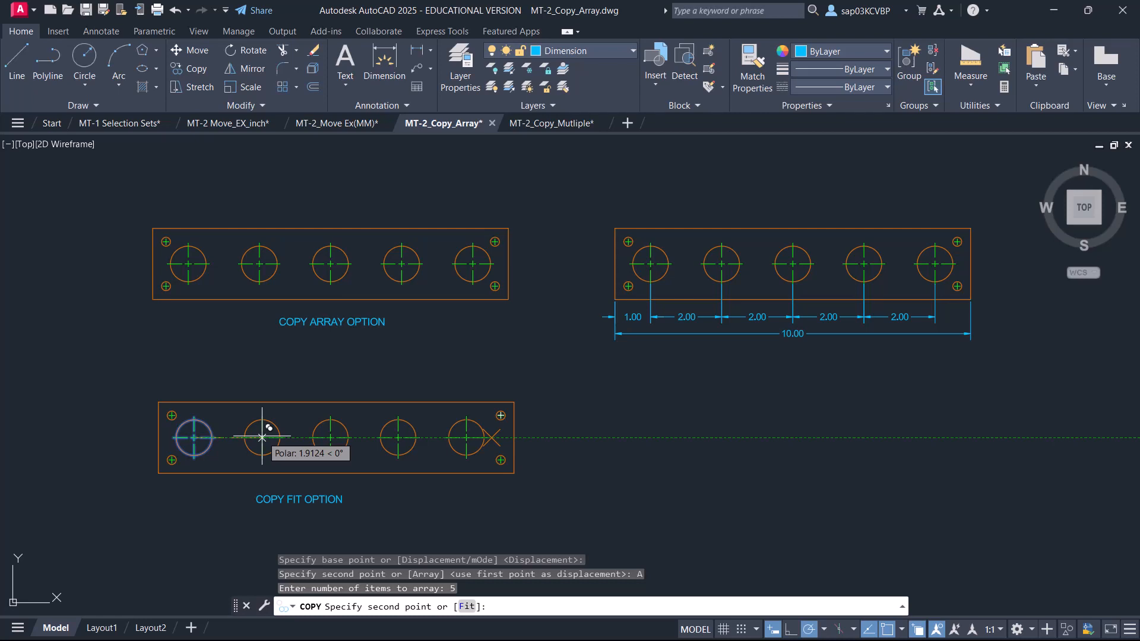
right_click(261, 437)
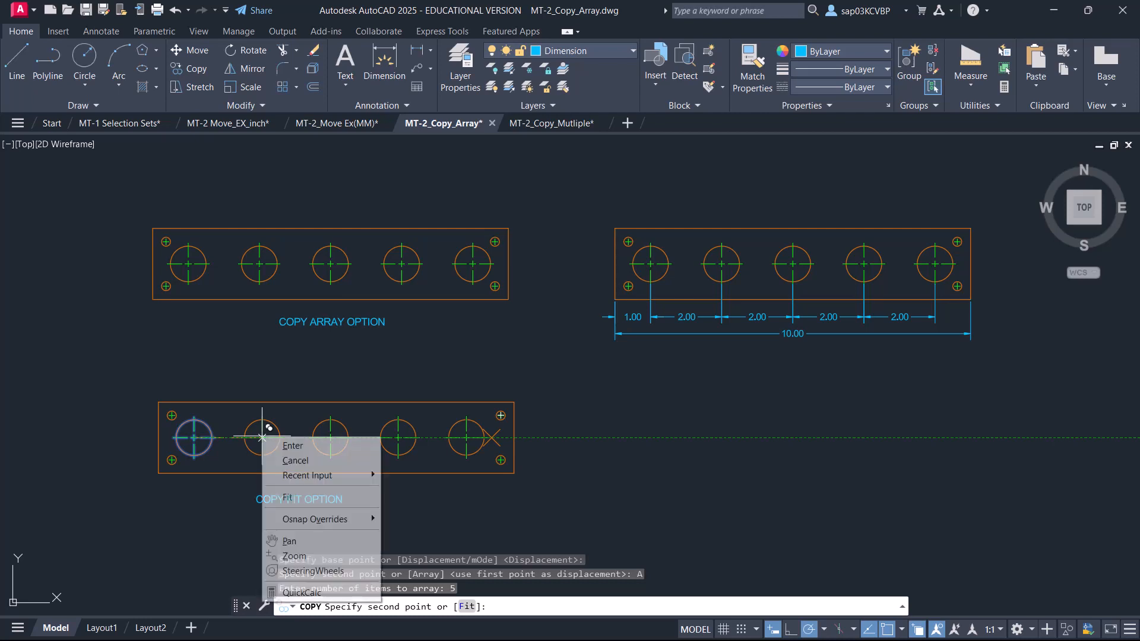
left_click(286, 497)
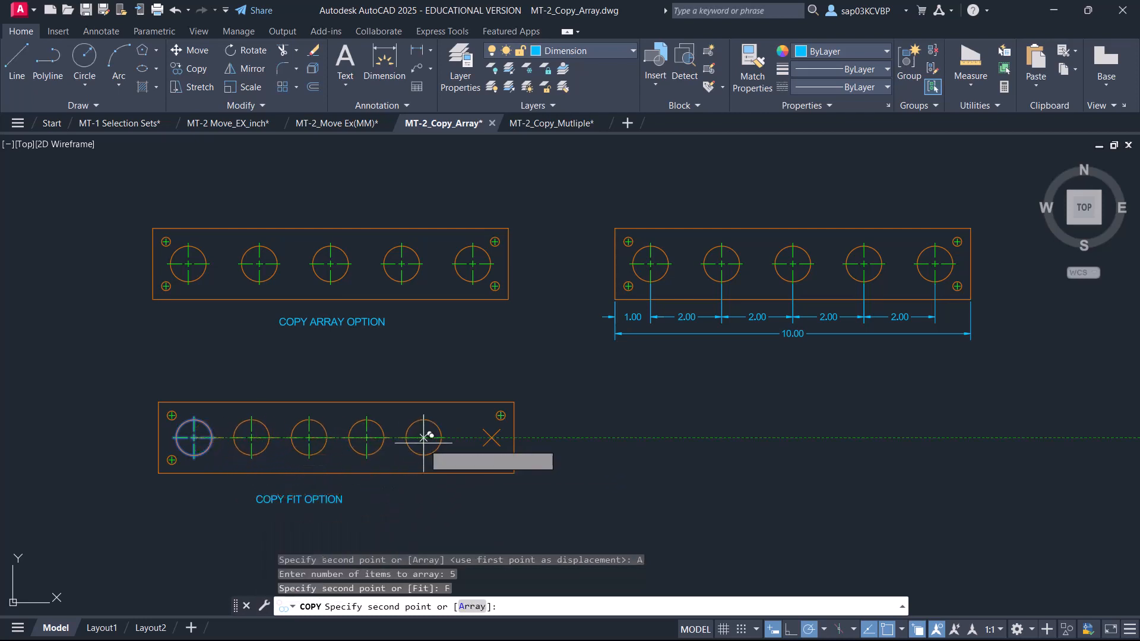
scroll(426, 442, "up", 2)
middle_click_drag(453, 437, 525, 428)
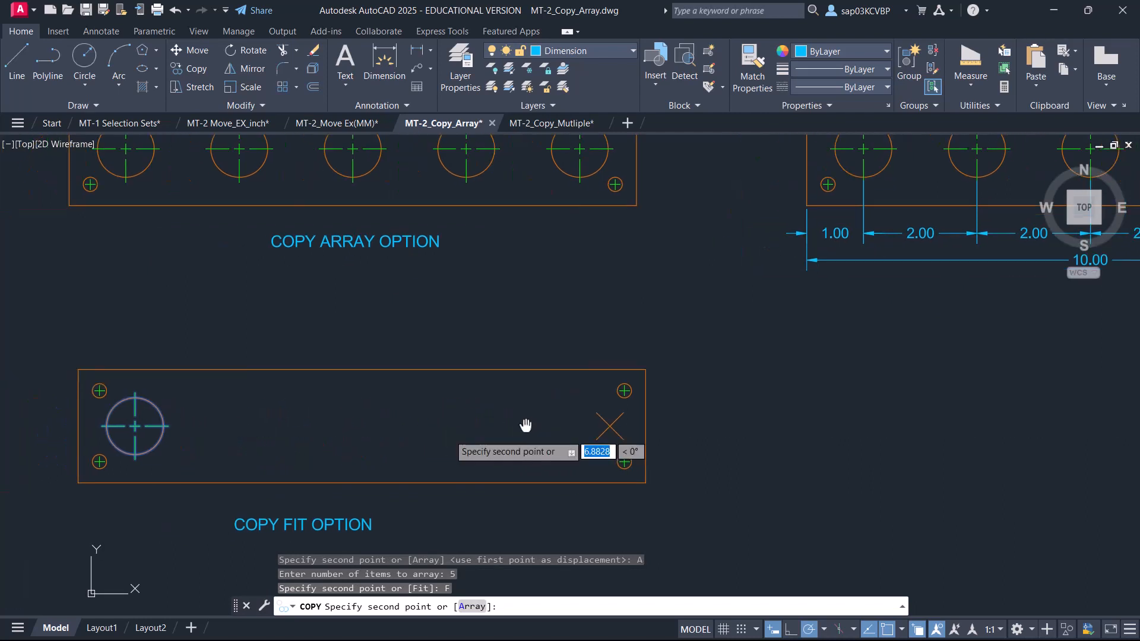
left_click(610, 426)
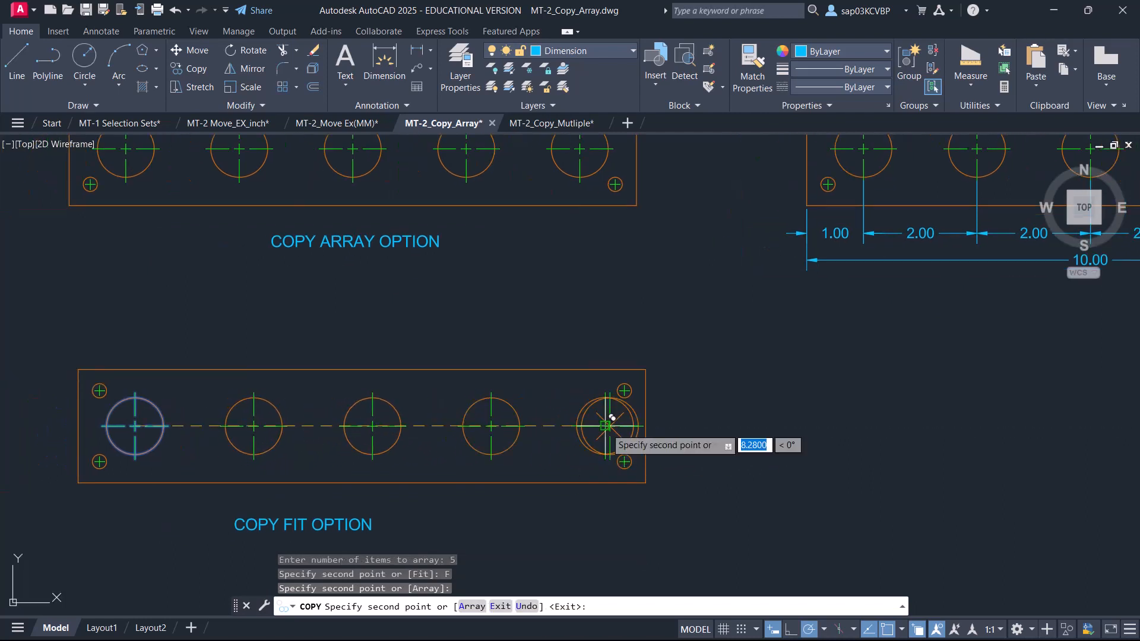
right_click(697, 387)
left_click(723, 396)
scroll(707, 407, "down", 3)
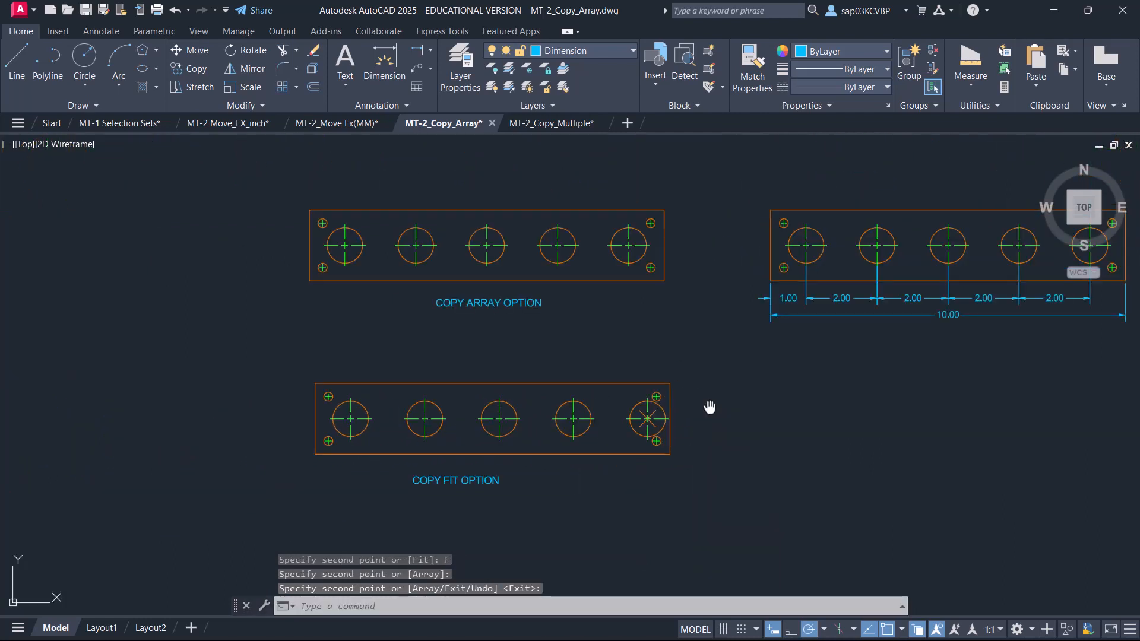
middle_click_drag(707, 407, 587, 444)
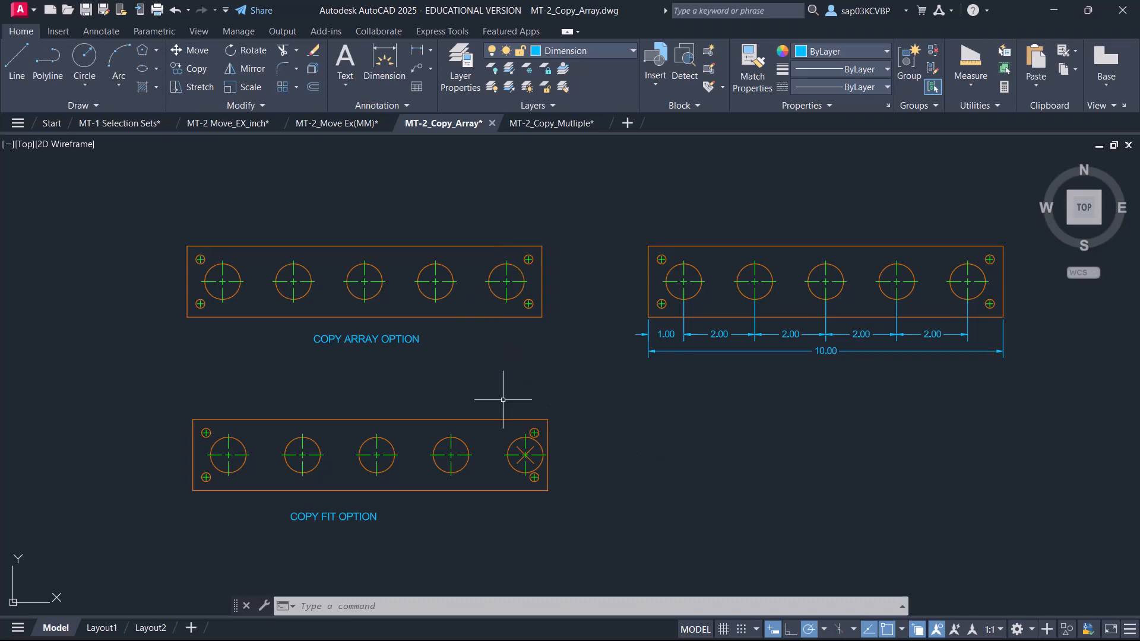
Add a linear dimension between the centres of the first two large holes, above the COPY ARRAY OPTION plate
left_click(416, 49)
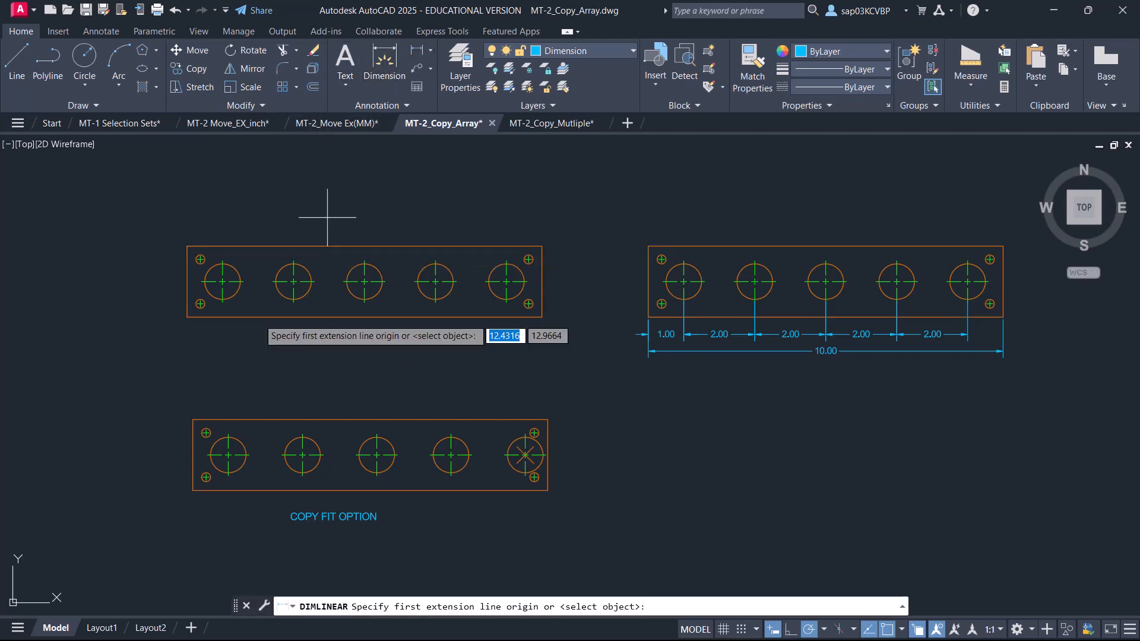
left_click(222, 281)
left_click(293, 281)
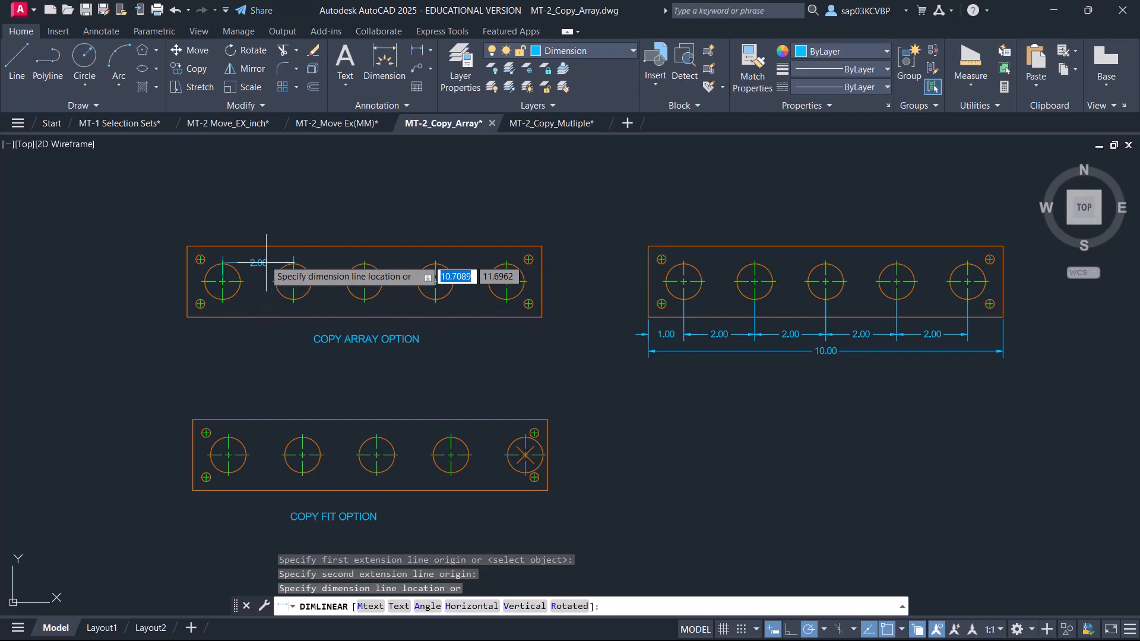
left_click(259, 219)
Add a linear dimension between the centres of the first two large holes, above the COPY FIT OPTION plate
left_click(415, 50)
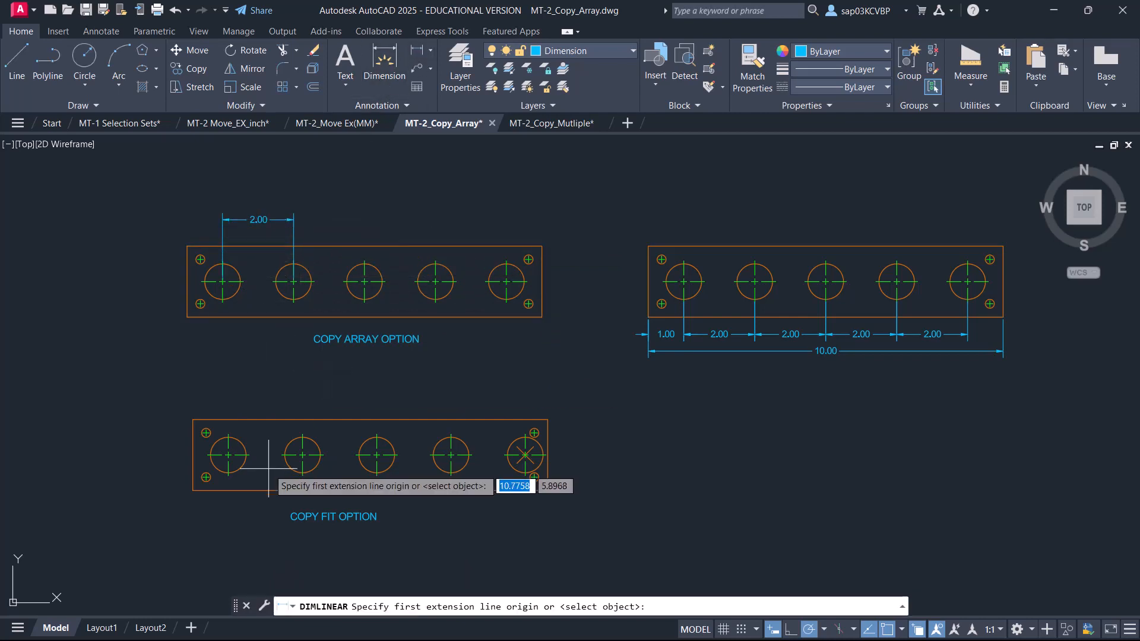
left_click(228, 454)
left_click(302, 454)
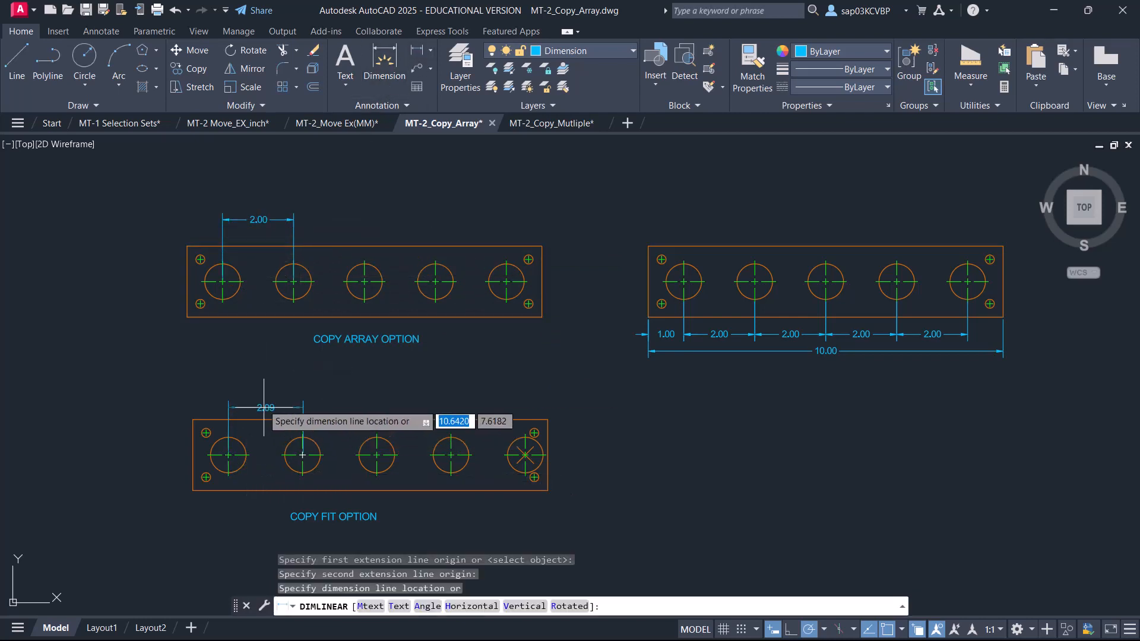
left_click(264, 400)
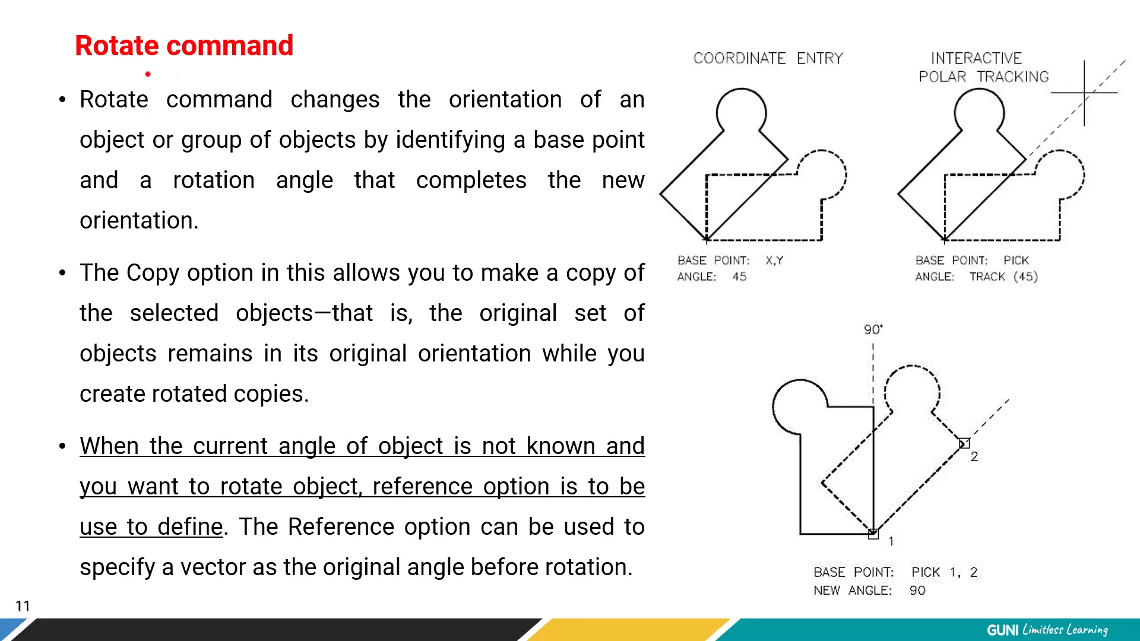
left_click_drag(95, 66, 173, 66)
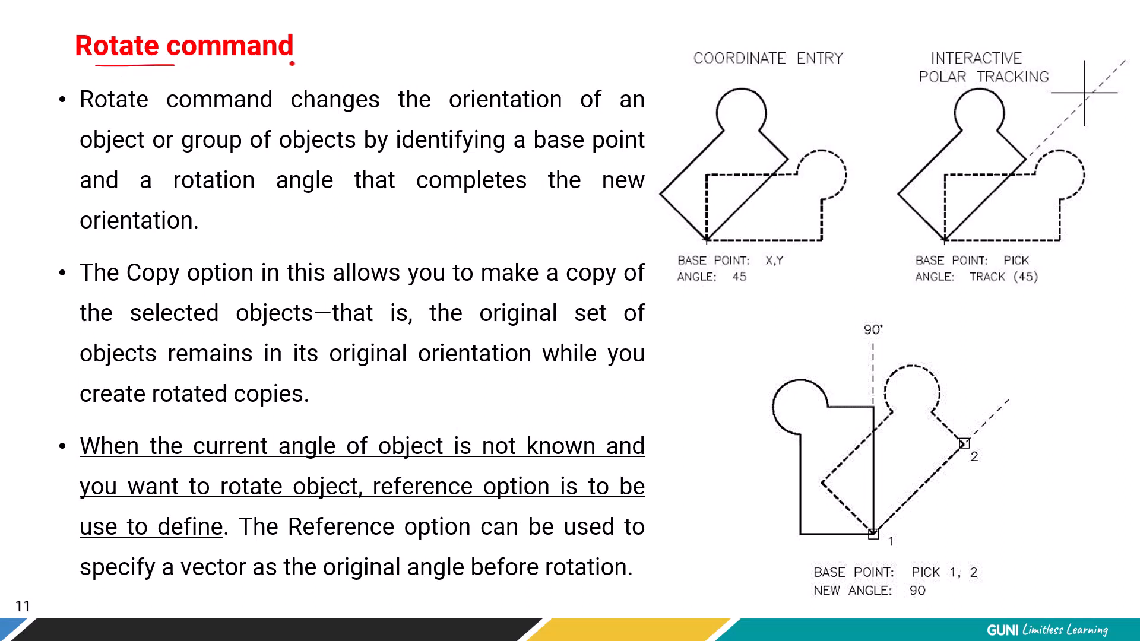
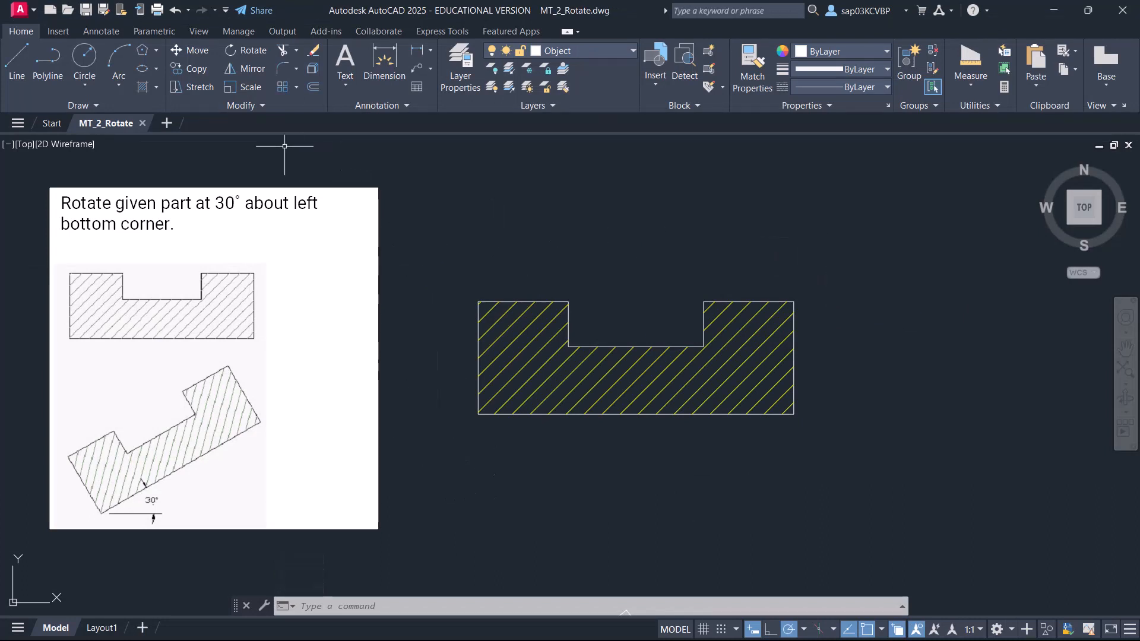
left_click(254, 52)
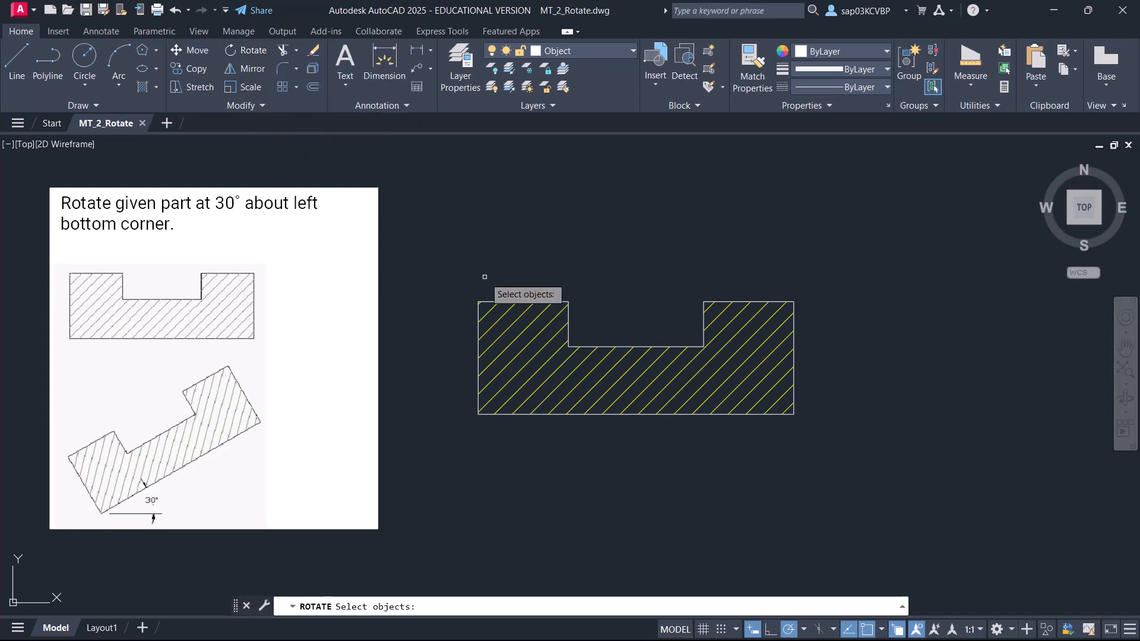
key("Escape")
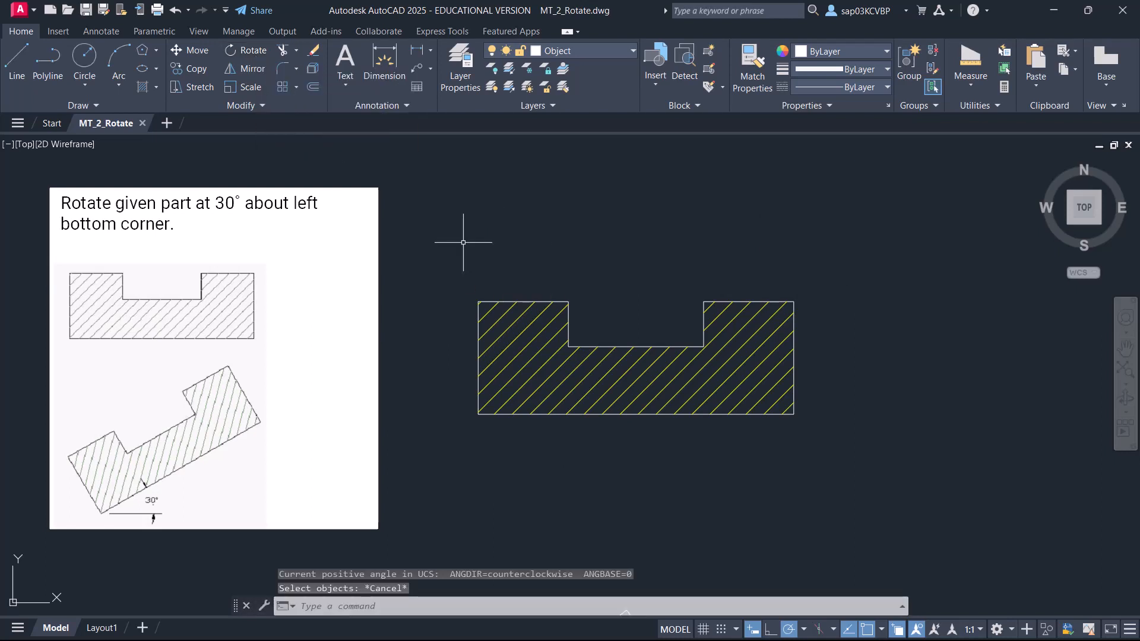
type("RO")
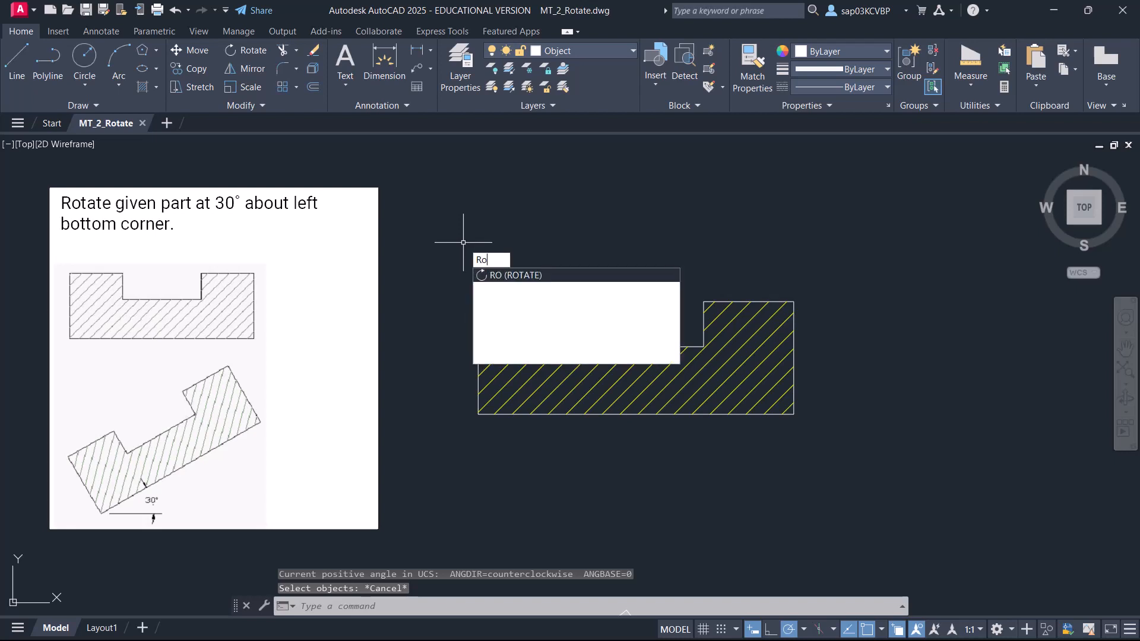
key("Return")
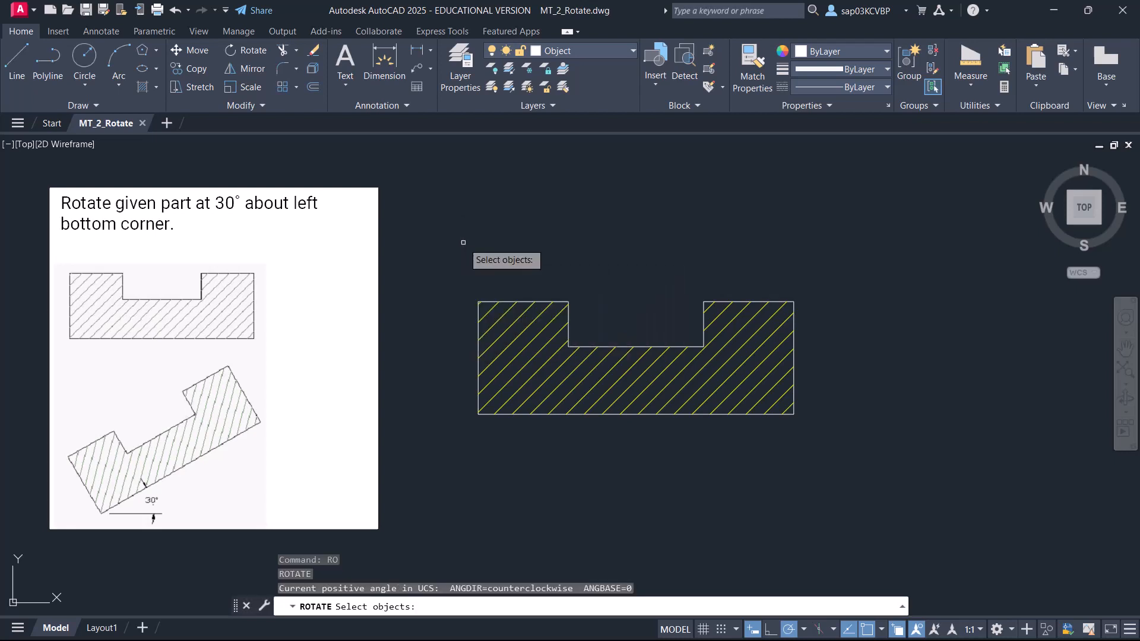
left_click(833, 466)
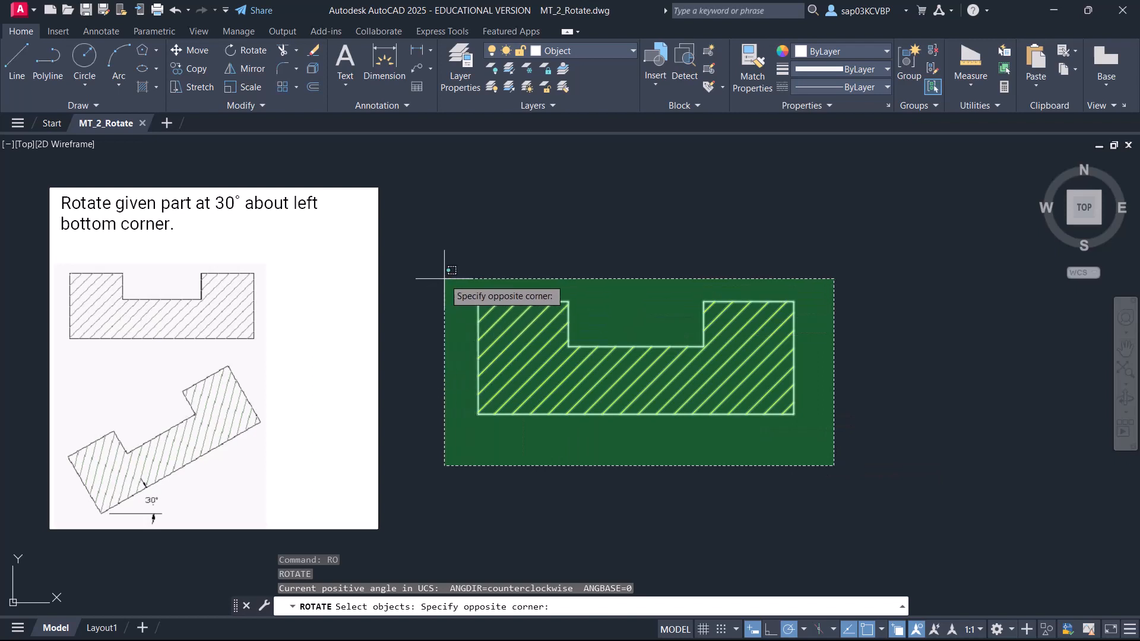
left_click(445, 278)
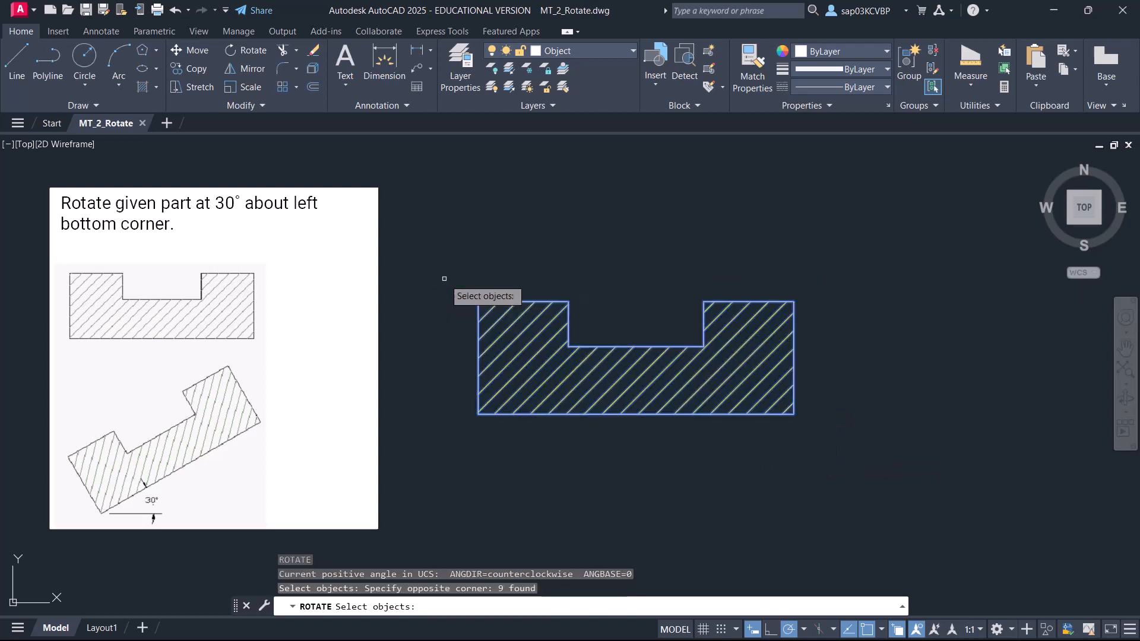
key("Escape")
left_click(249, 51)
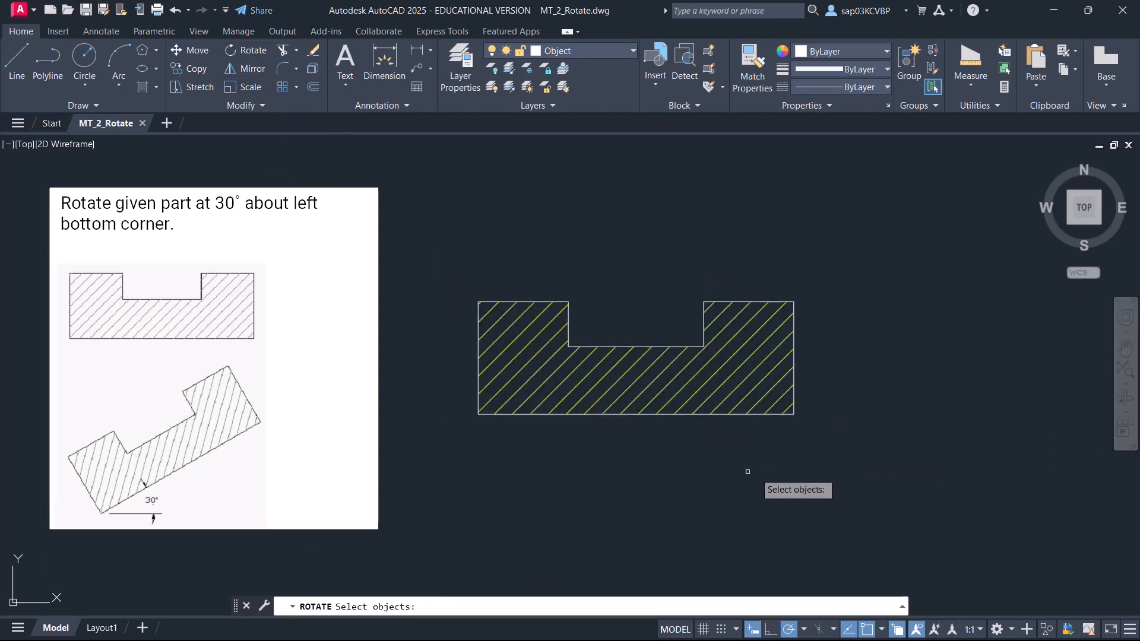
left_click(801, 458)
left_click(757, 387)
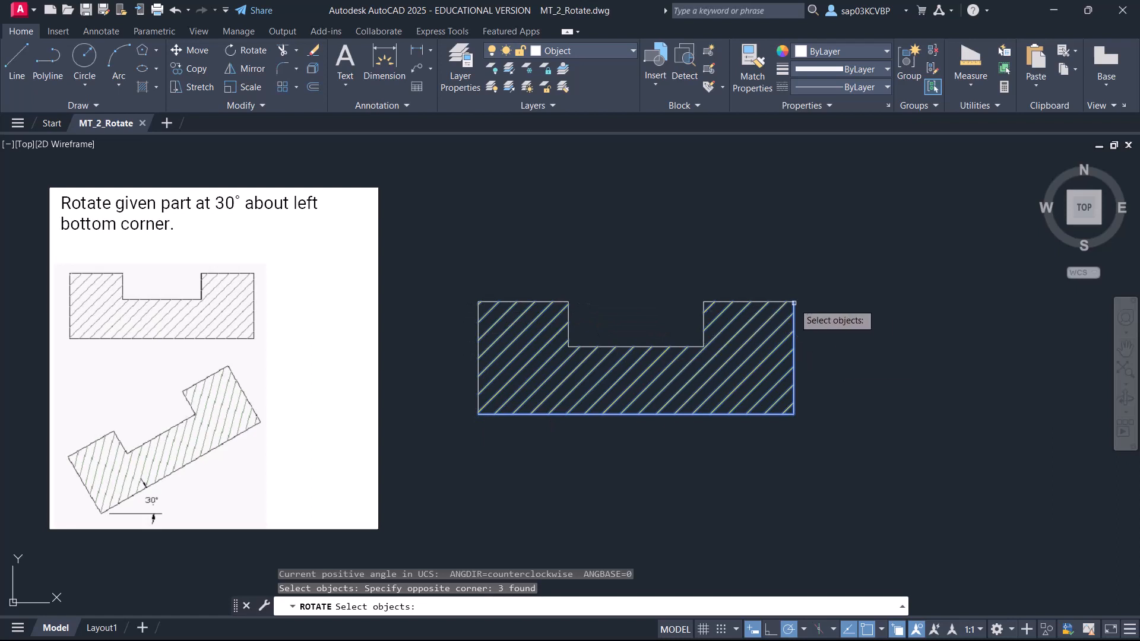
key("Escape")
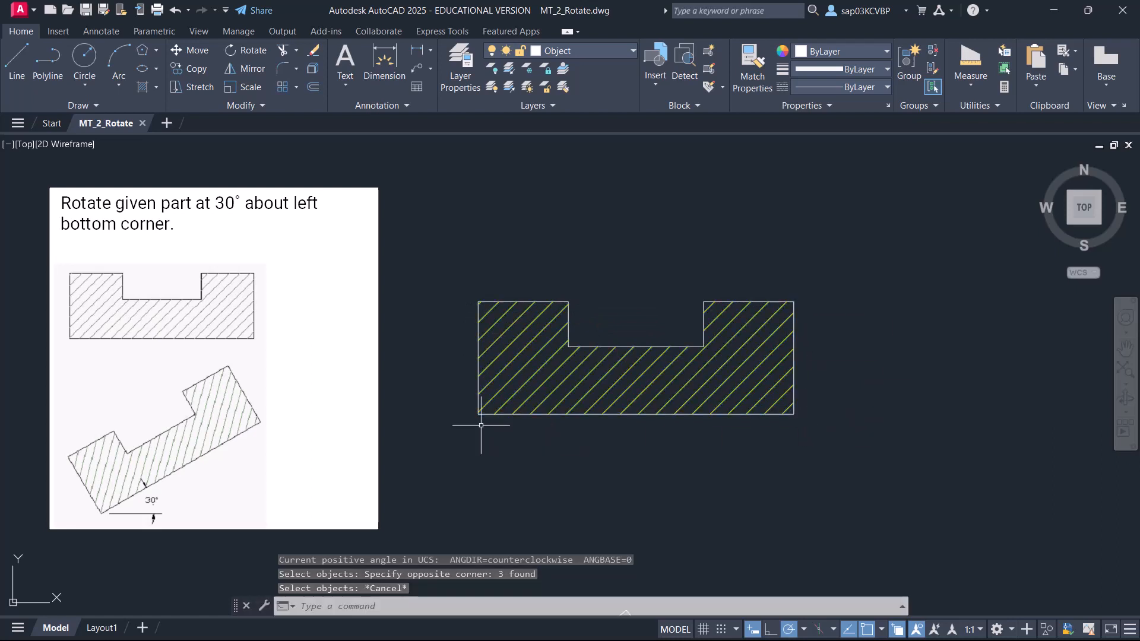
Rotate the whole hatched part, outline and hatch, by 30° about its bottom-left corner, and undo the rotation
left_click(252, 51)
left_click(818, 457)
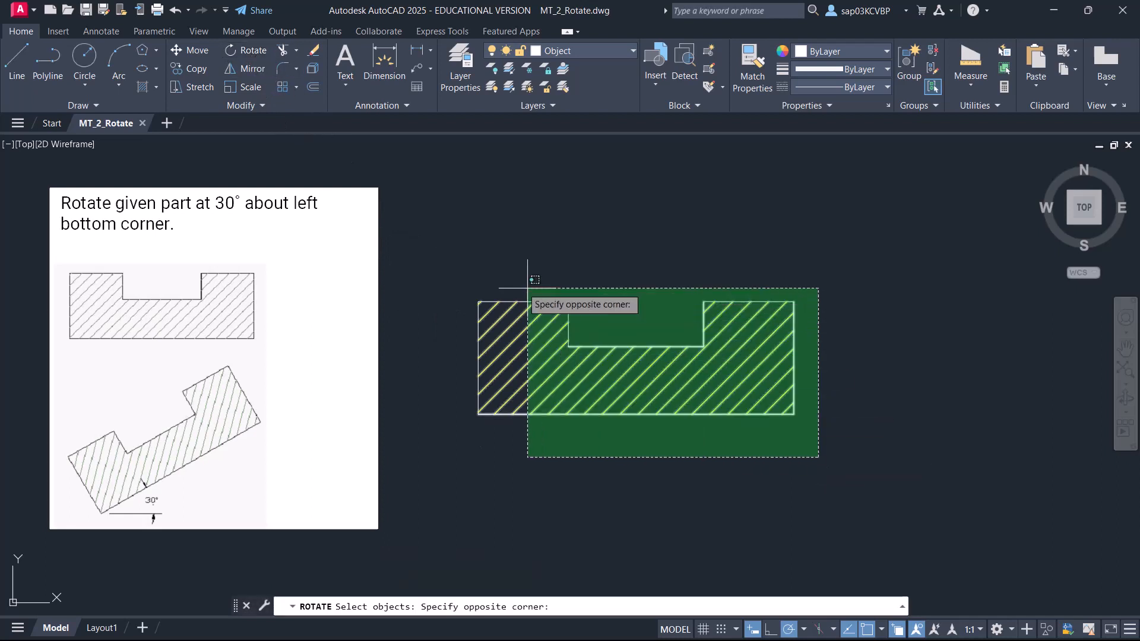
left_click(438, 259)
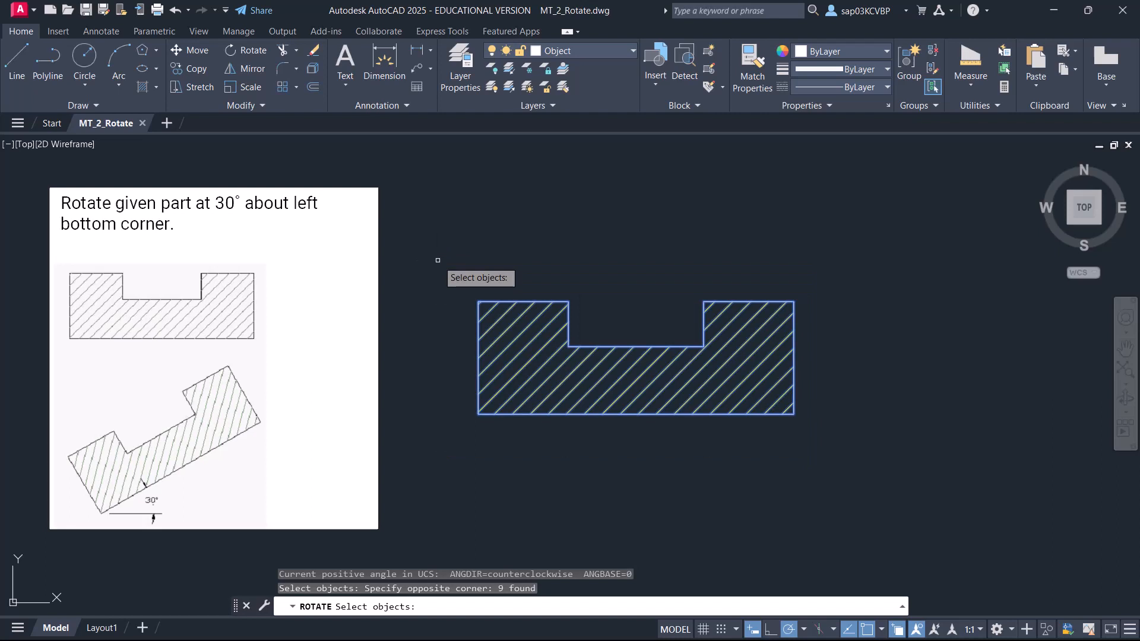
key("Return")
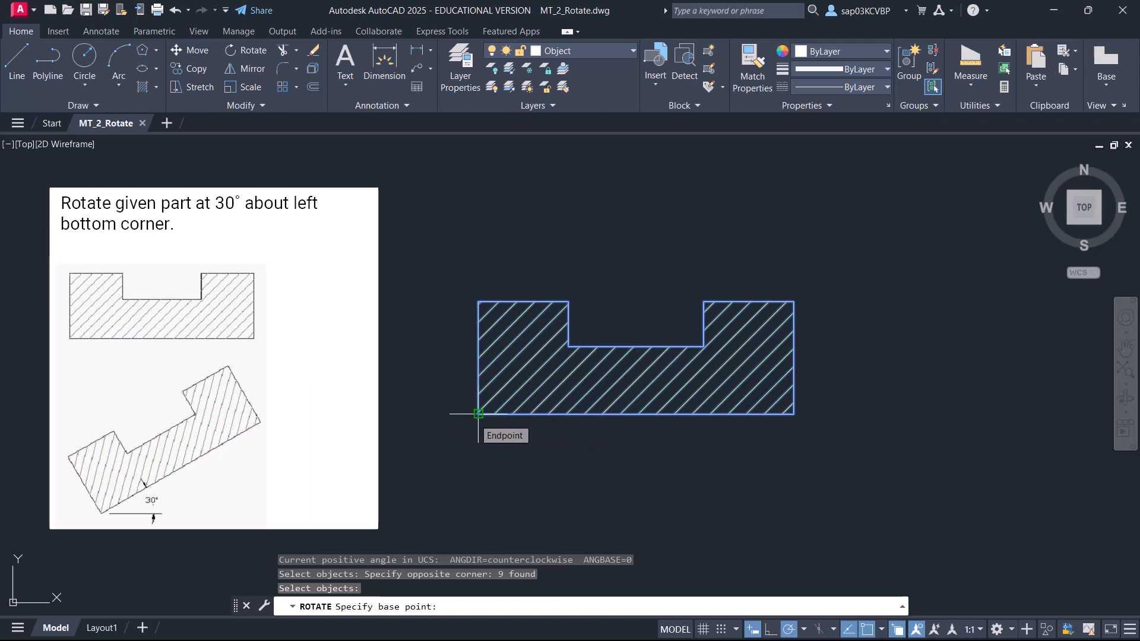
left_click(478, 414)
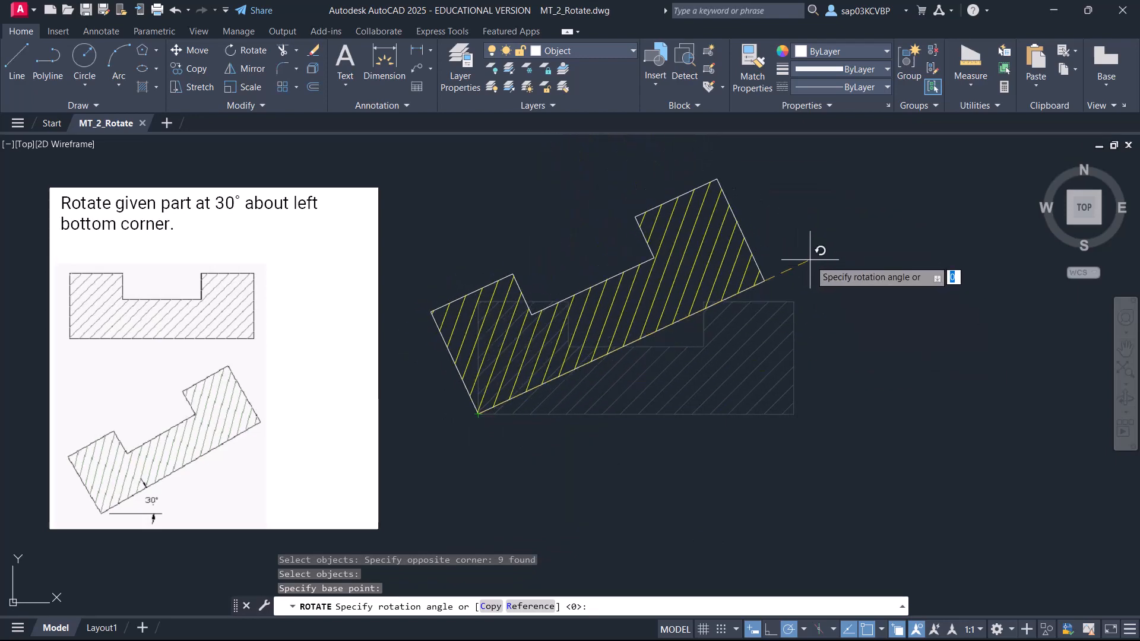
type("30")
key("Return")
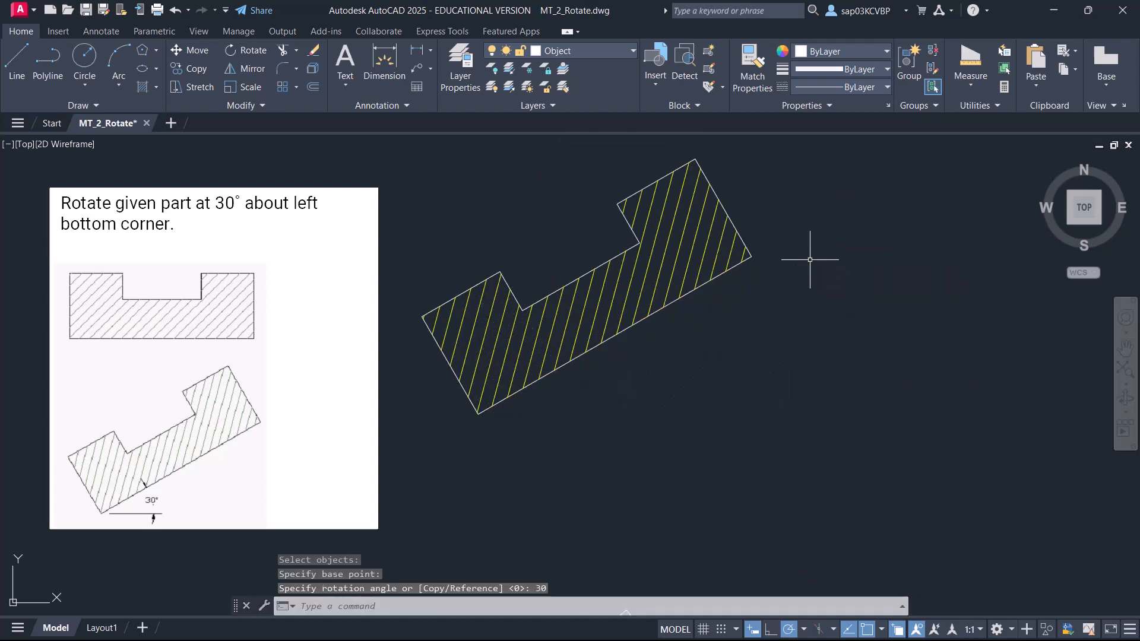
key("ctrl+z")
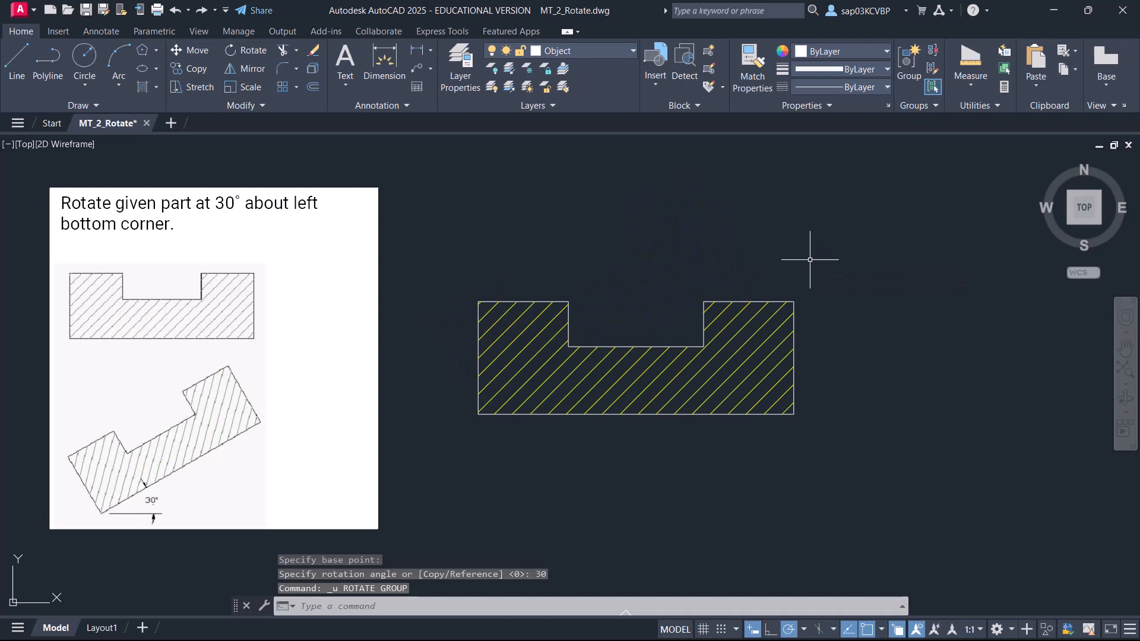
Rotate the whole hatched part by 45° about its bottom-left corner
left_click(241, 52)
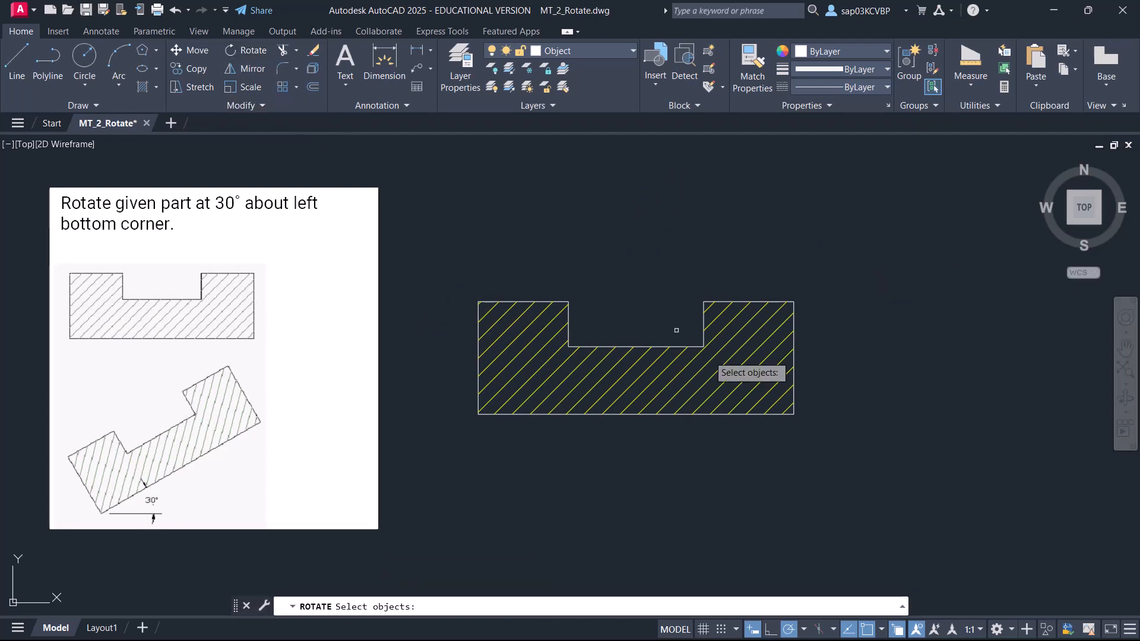
left_click(853, 461)
left_click(460, 270)
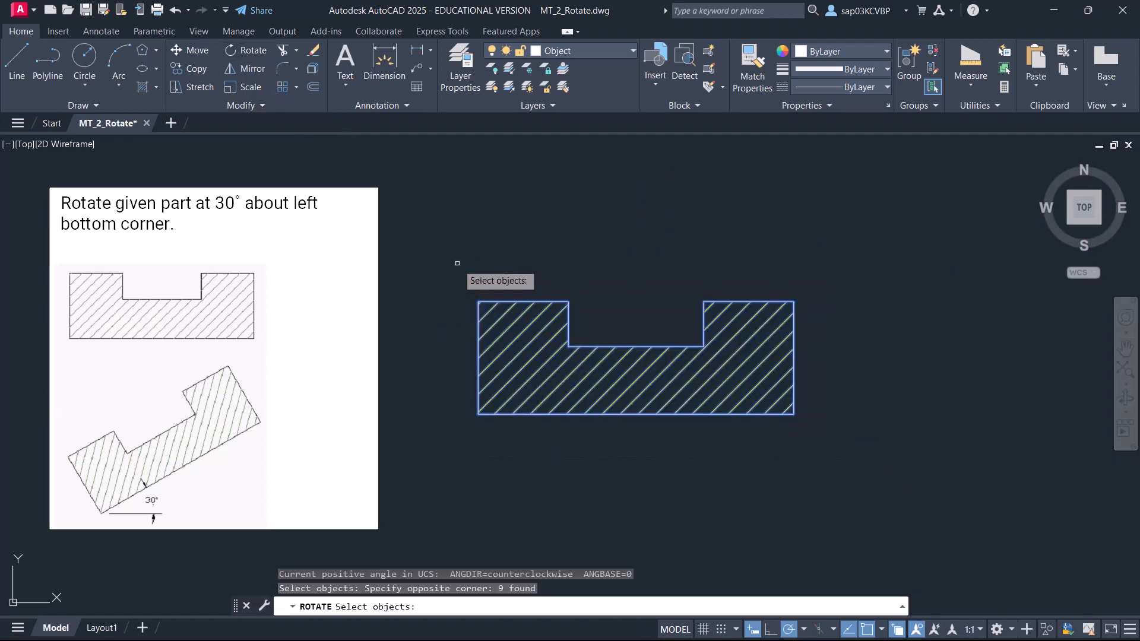
key("Return")
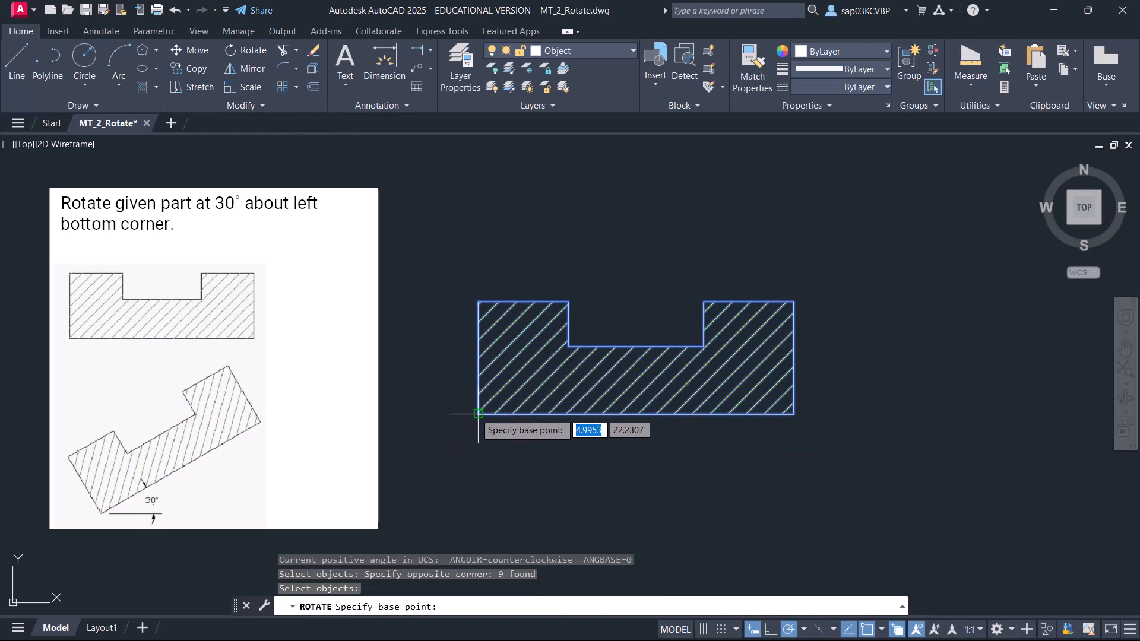
left_click(478, 414)
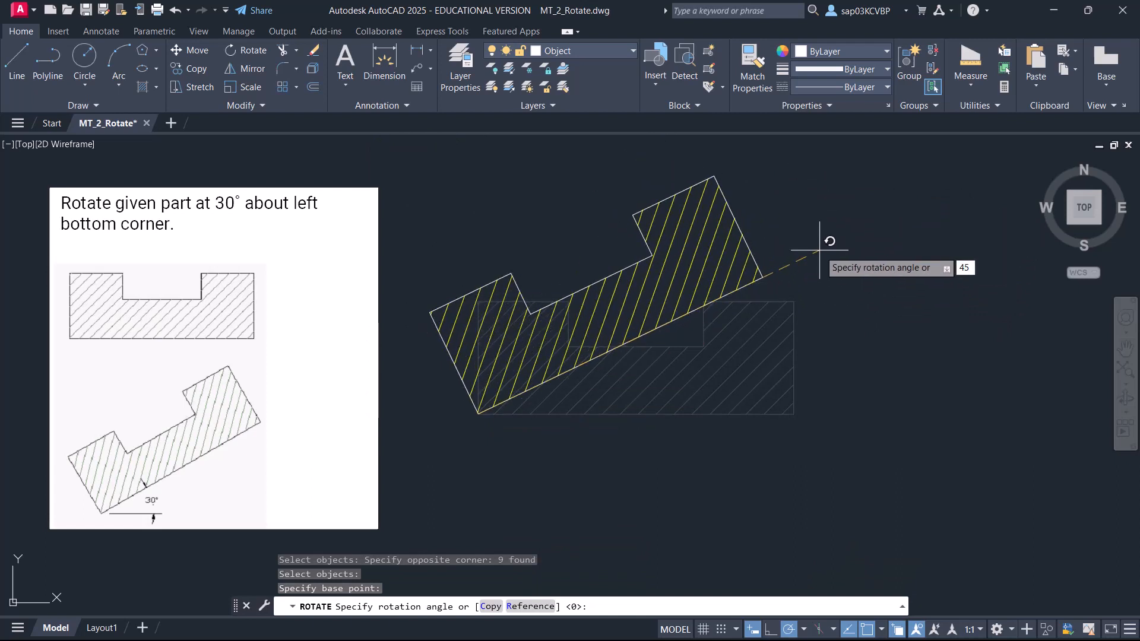
key("Return")
Undo the 45° rotation of the hatched part
scroll(686, 286, "down", 2)
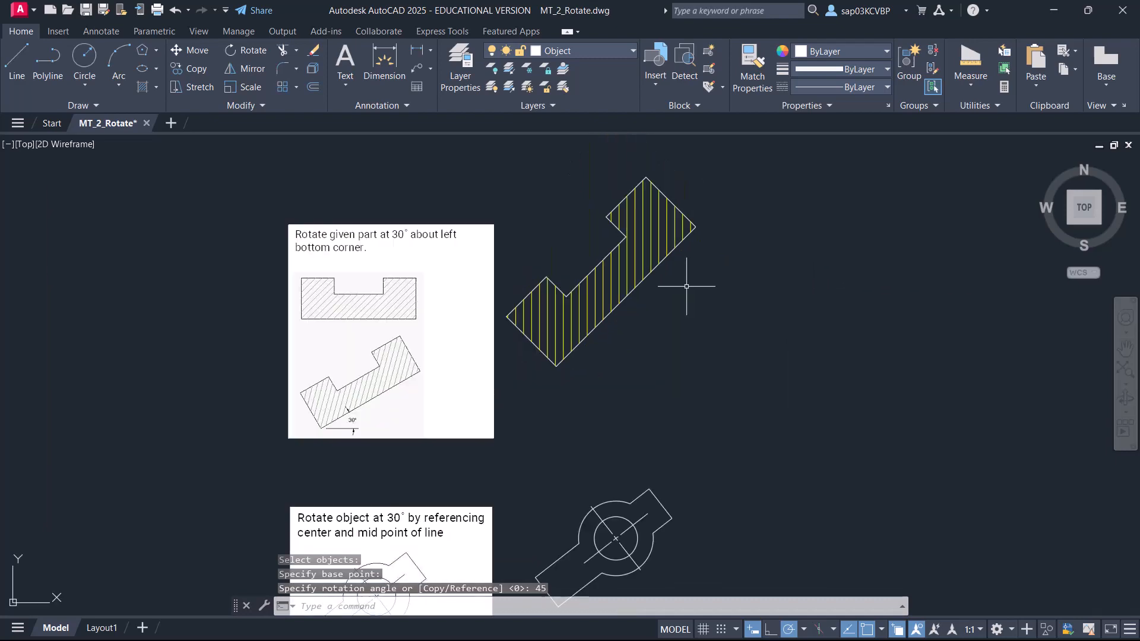
middle_click_drag(663, 397, 557, 167)
scroll(479, 353, "up", 1)
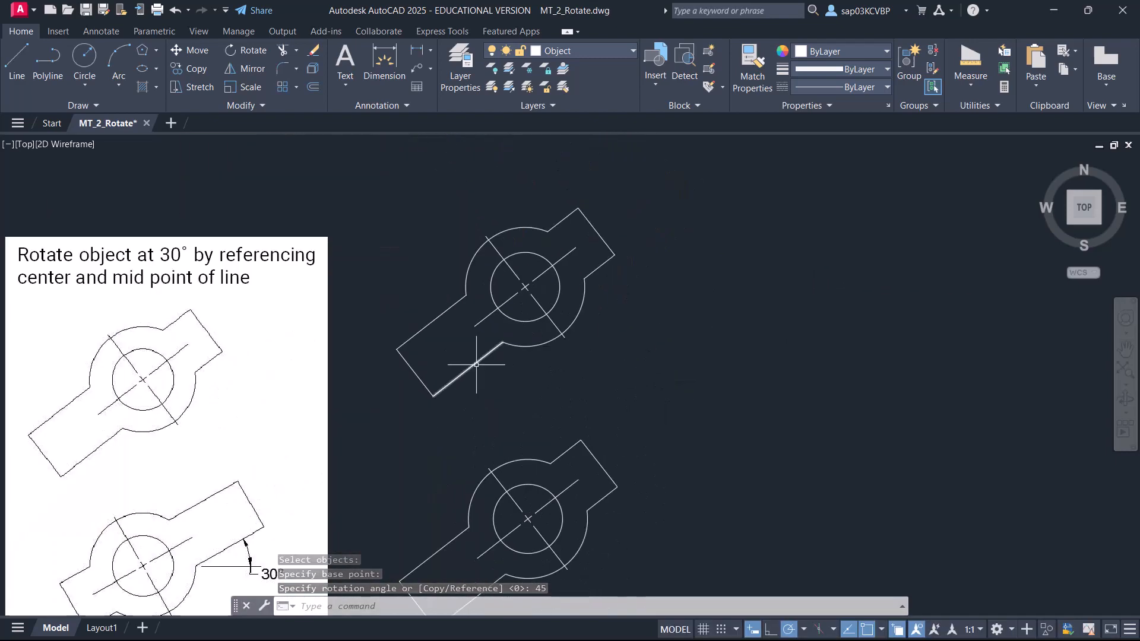
middle_click_drag(475, 363, 473, 362)
key("ctrl+z")
key("ctrl+z")
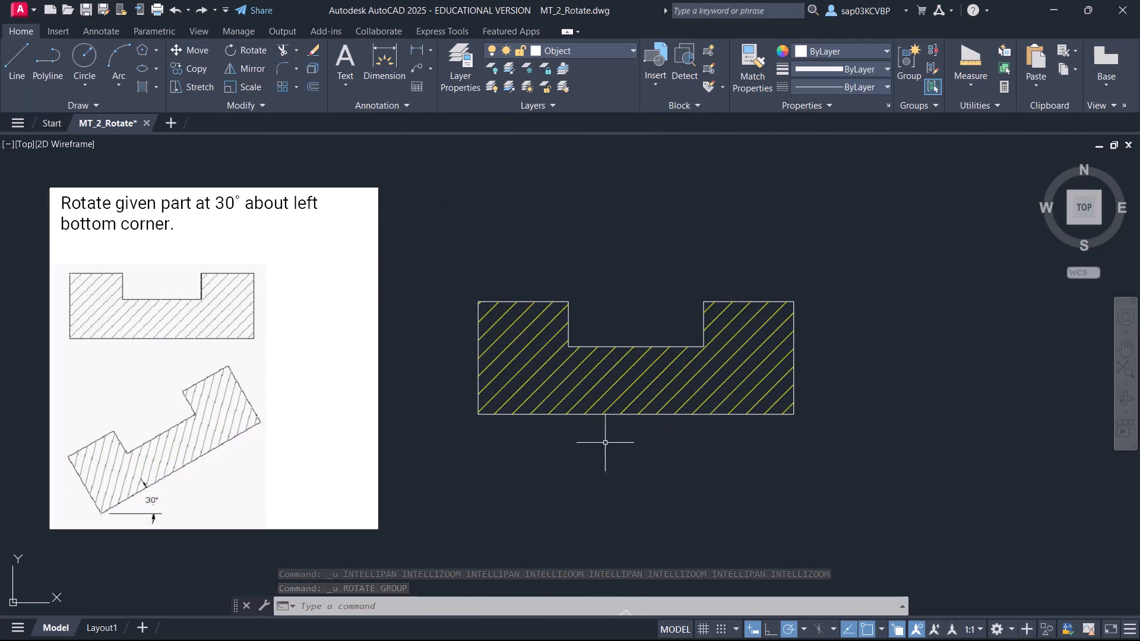
Create a copy of the hatched part rotated by 60° about its bottom-left corner, using Rotate's Copy option
middle_click_drag(611, 422, 532, 422)
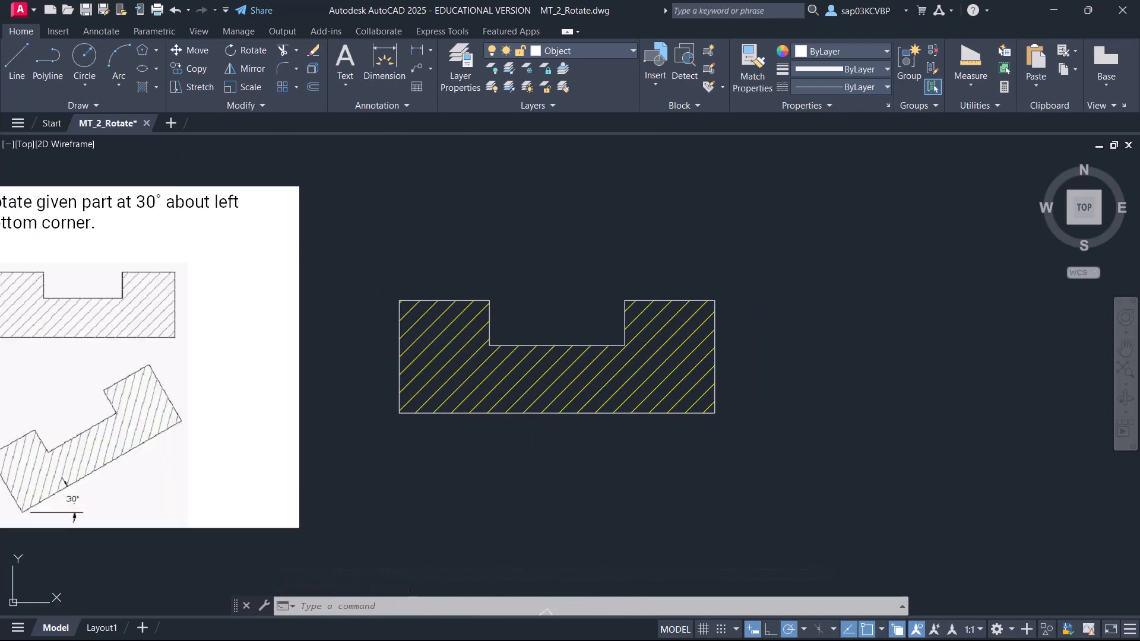
left_click(248, 59)
left_click(752, 441)
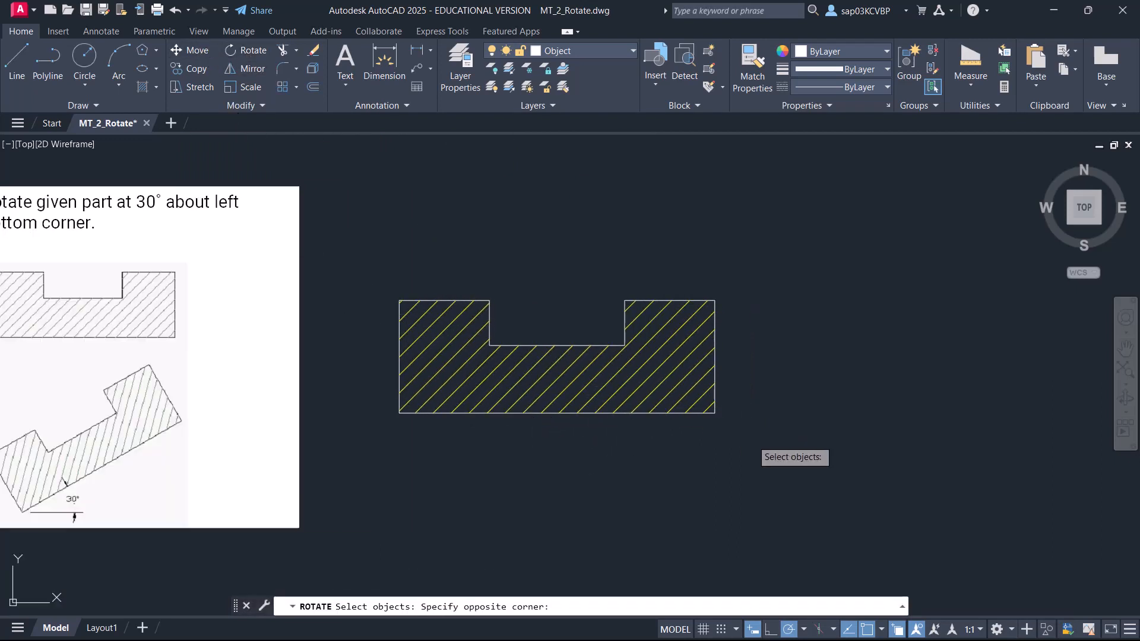
left_click(349, 272)
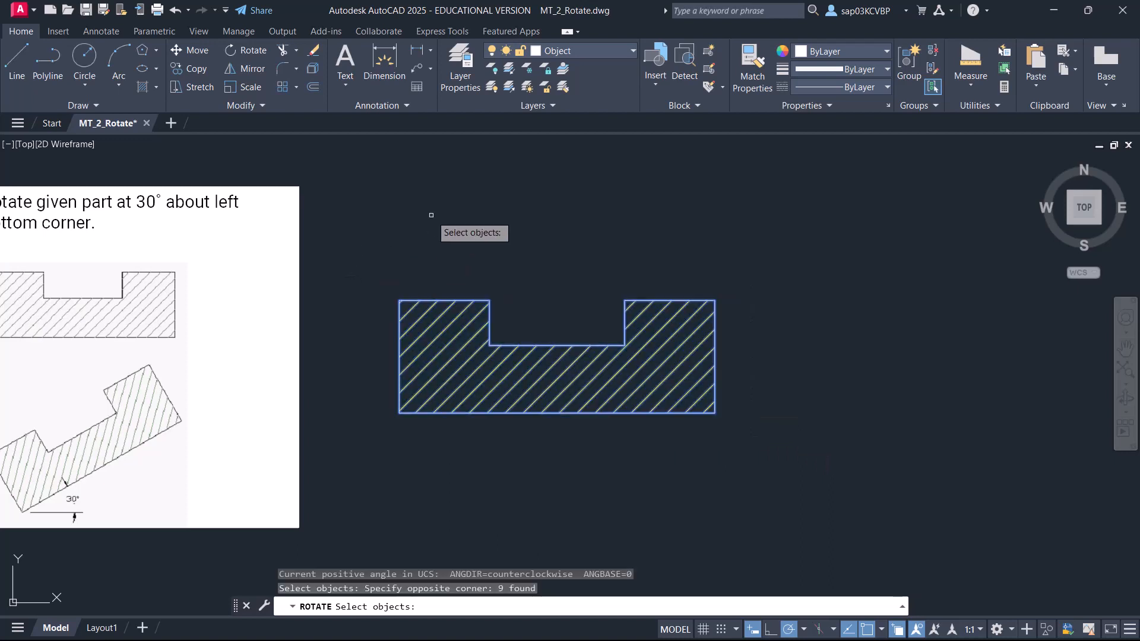
key("Return")
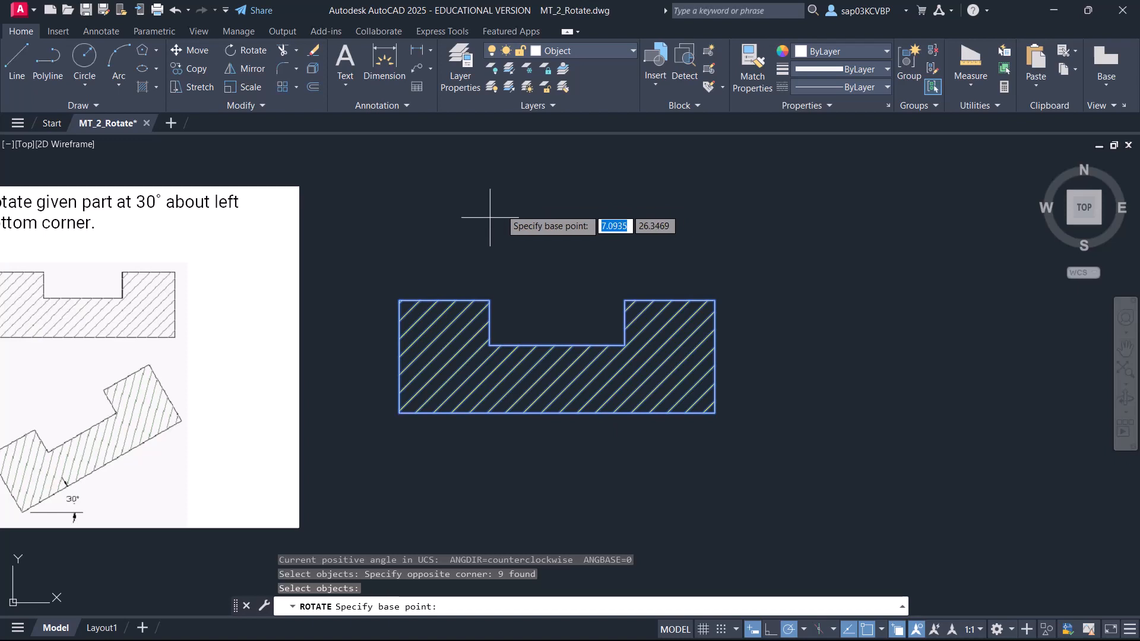
left_click(399, 412)
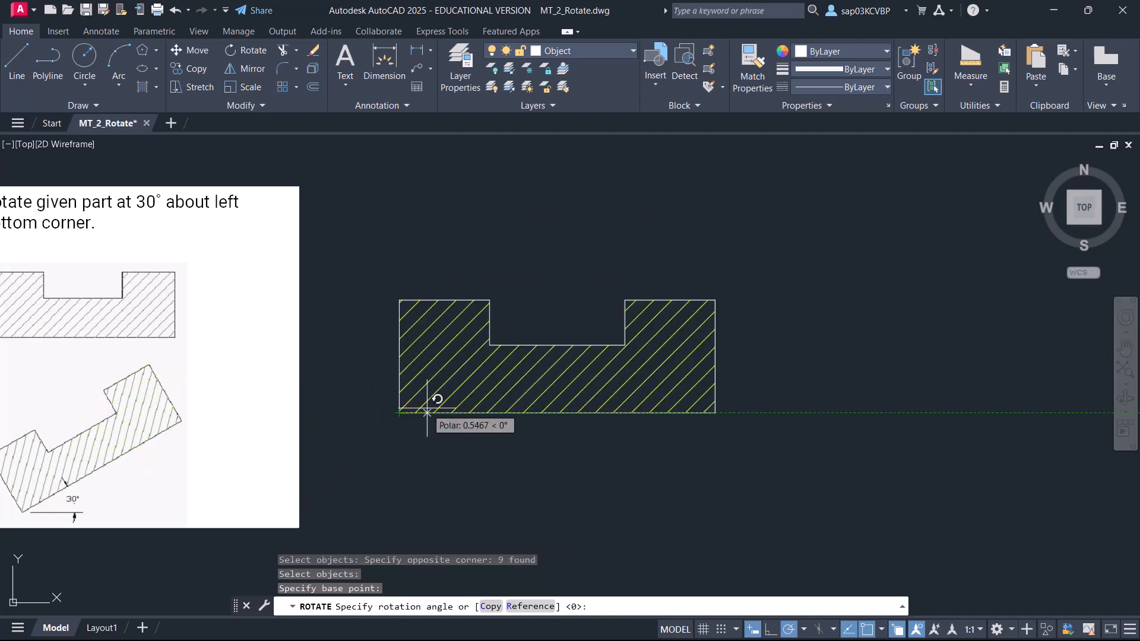
right_click(522, 251)
left_click(570, 312)
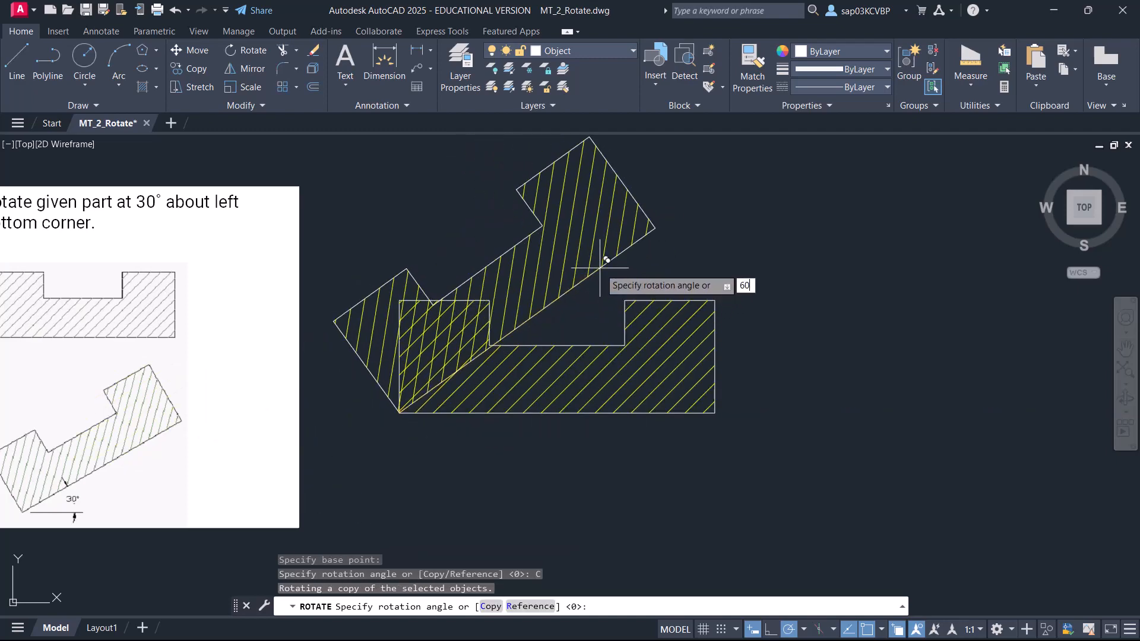
key("Return")
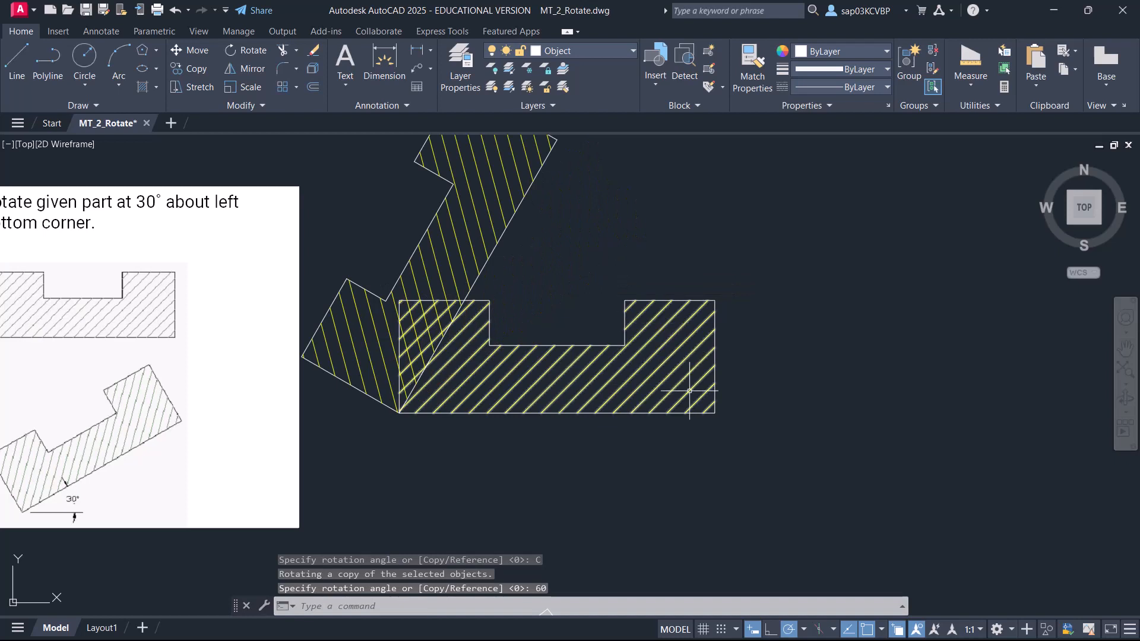
Rotate the upper part about its circle centre to 30°, using the centre and the midpoint of the long arm's end line as reference
middle_click_drag(560, 458, 639, 539)
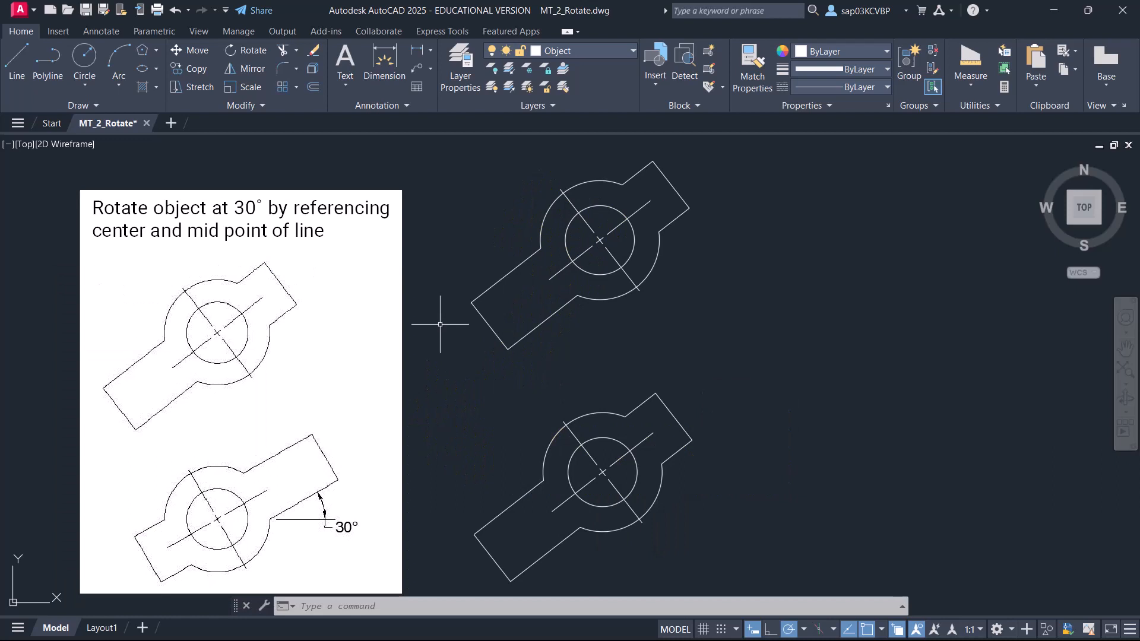
left_click(252, 51)
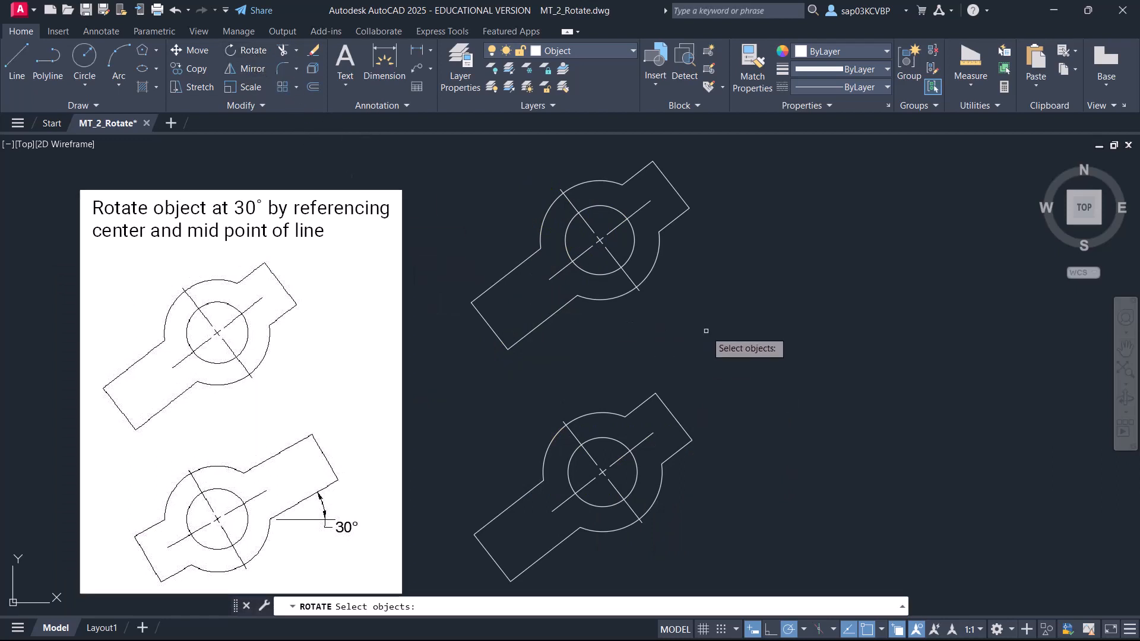
left_click(718, 354)
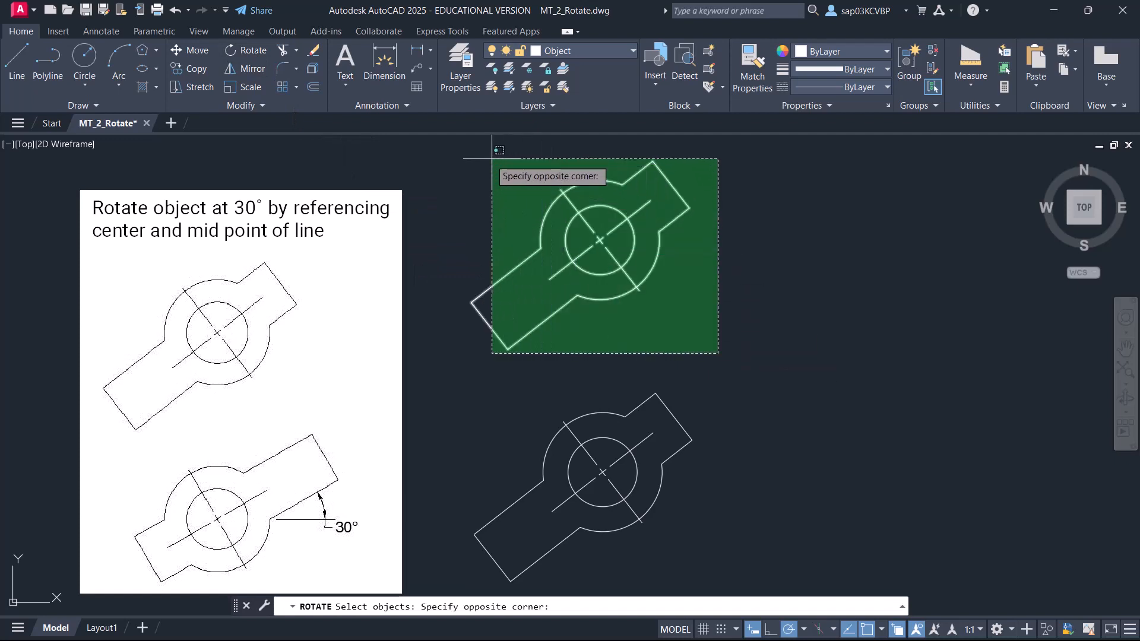
left_click(465, 157)
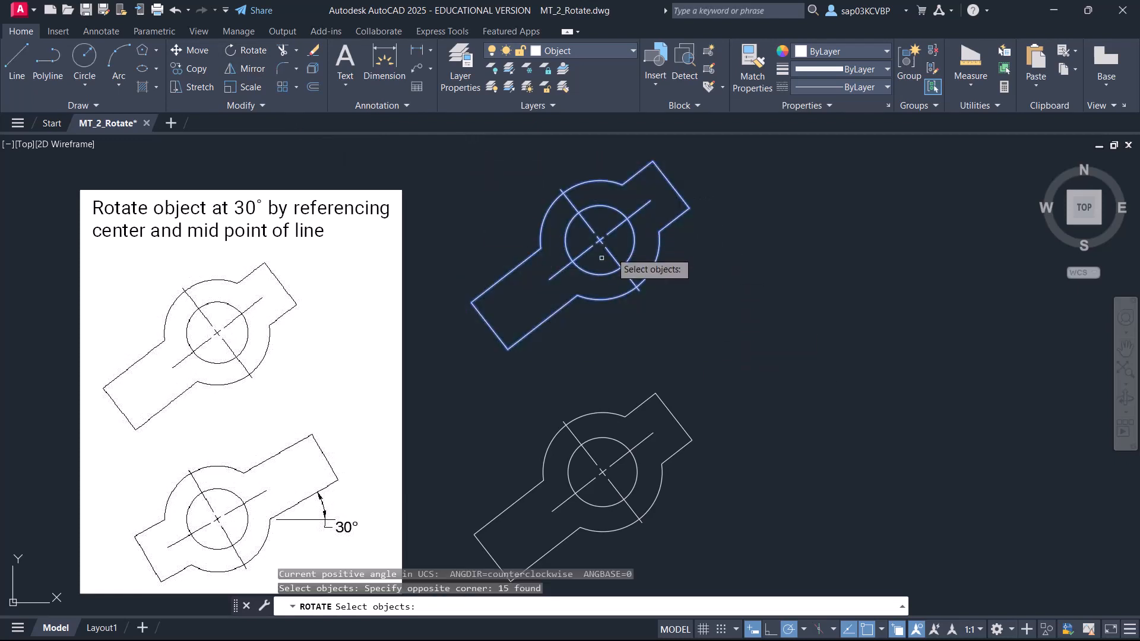
key("Return")
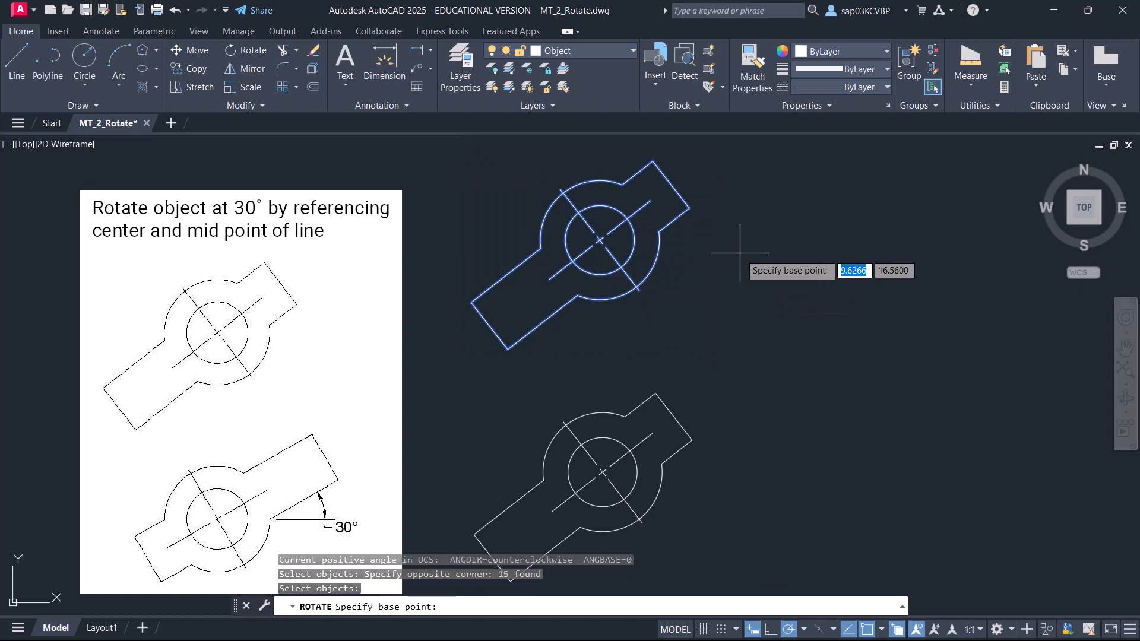
left_click(636, 252)
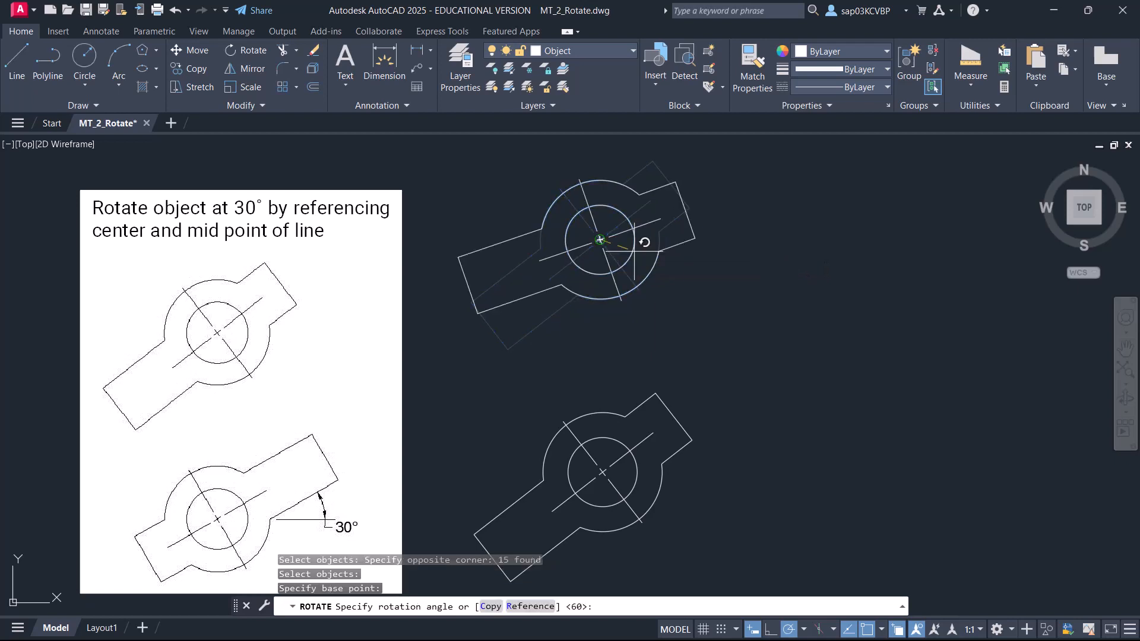
right_click(634, 252)
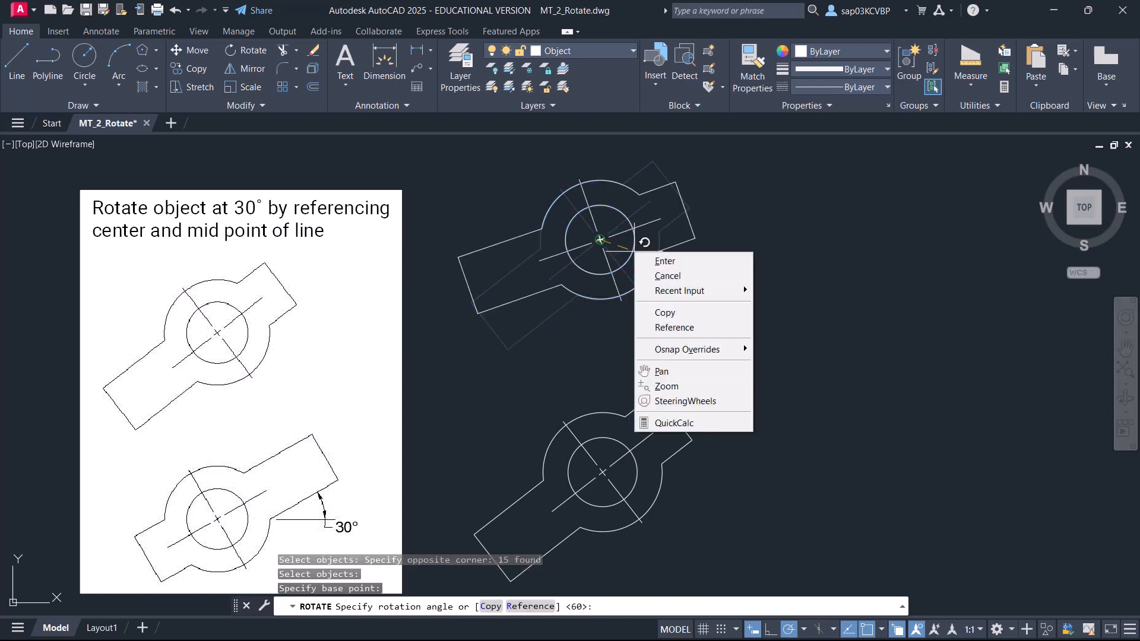
left_click(704, 328)
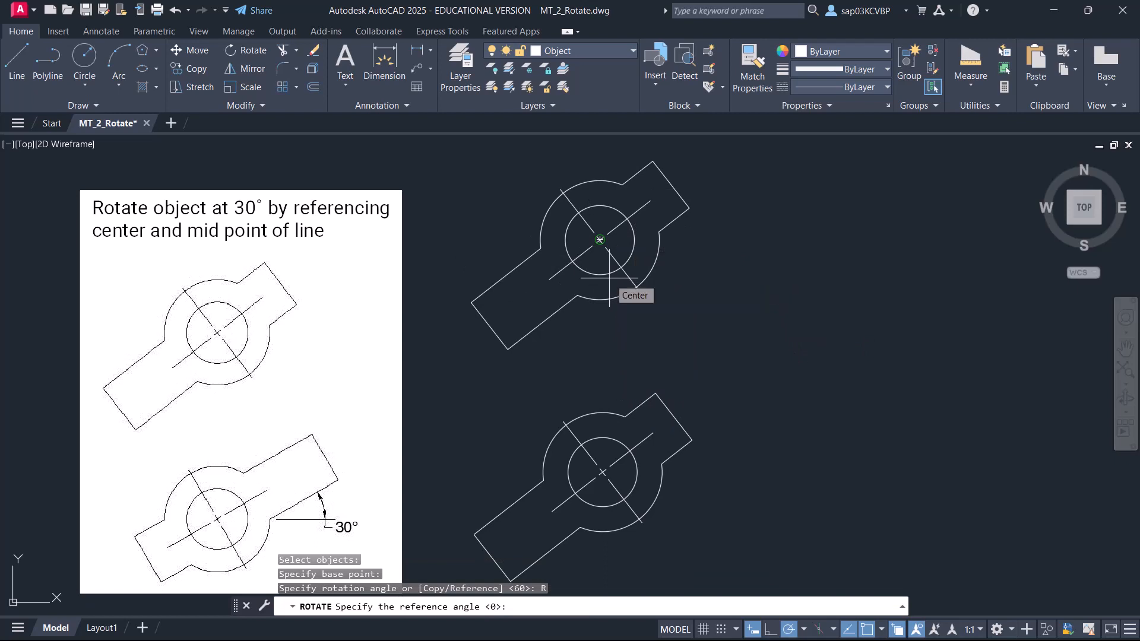
left_click(608, 278)
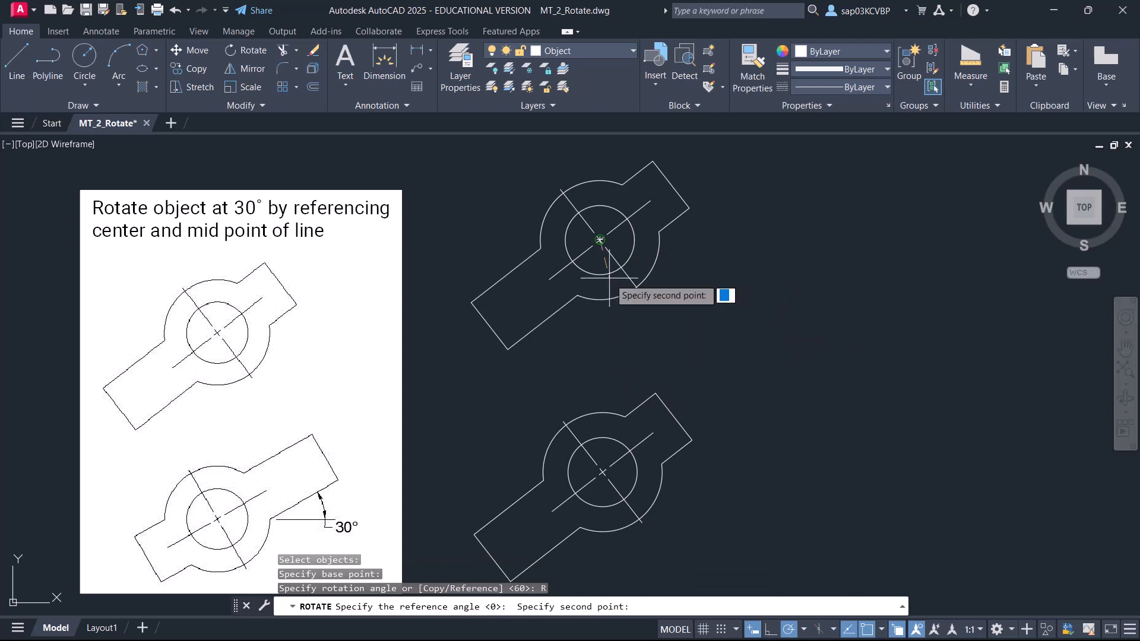
left_click(489, 325)
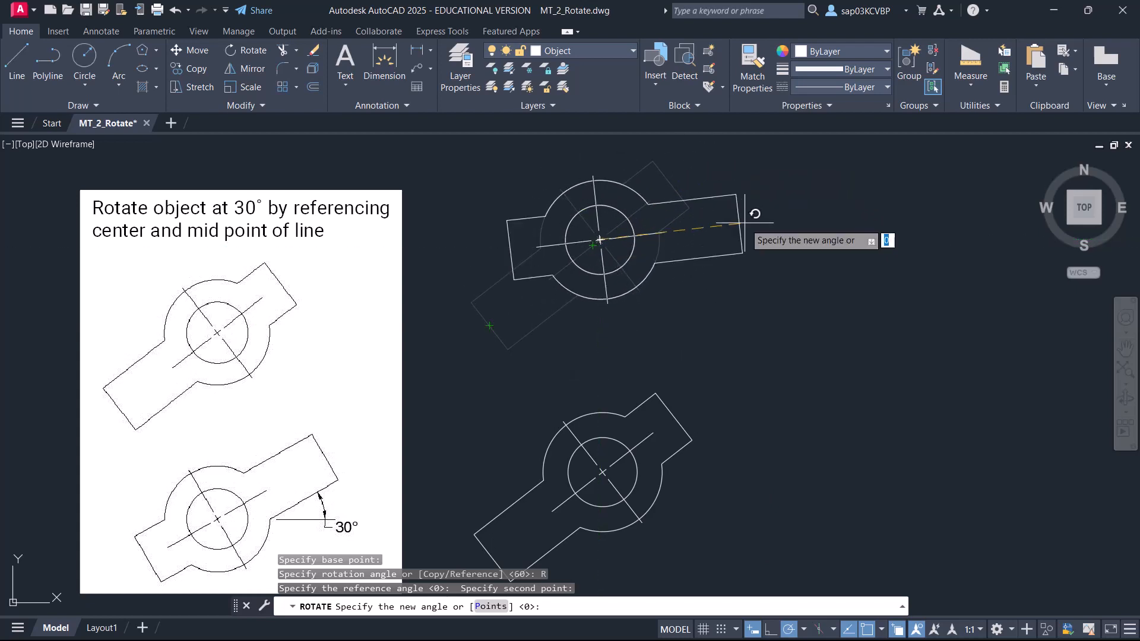
key("Return")
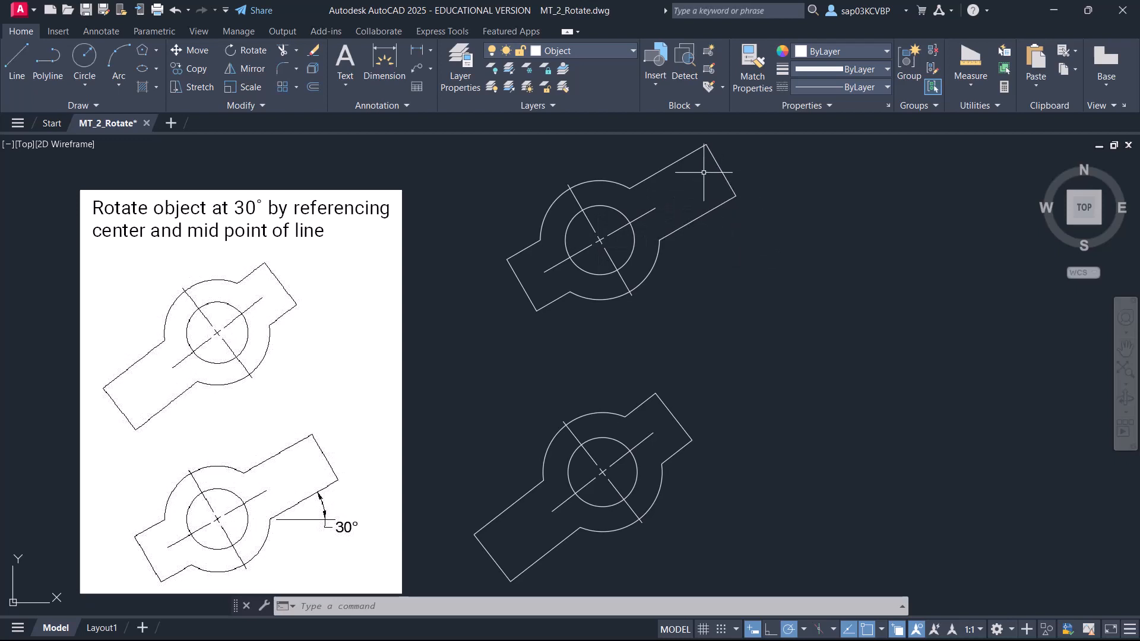
Rotate the lower part about its circle centre to 0° with the long arm's lower edge as reference, and undo the rotation
middle_click_drag(689, 428, 681, 325)
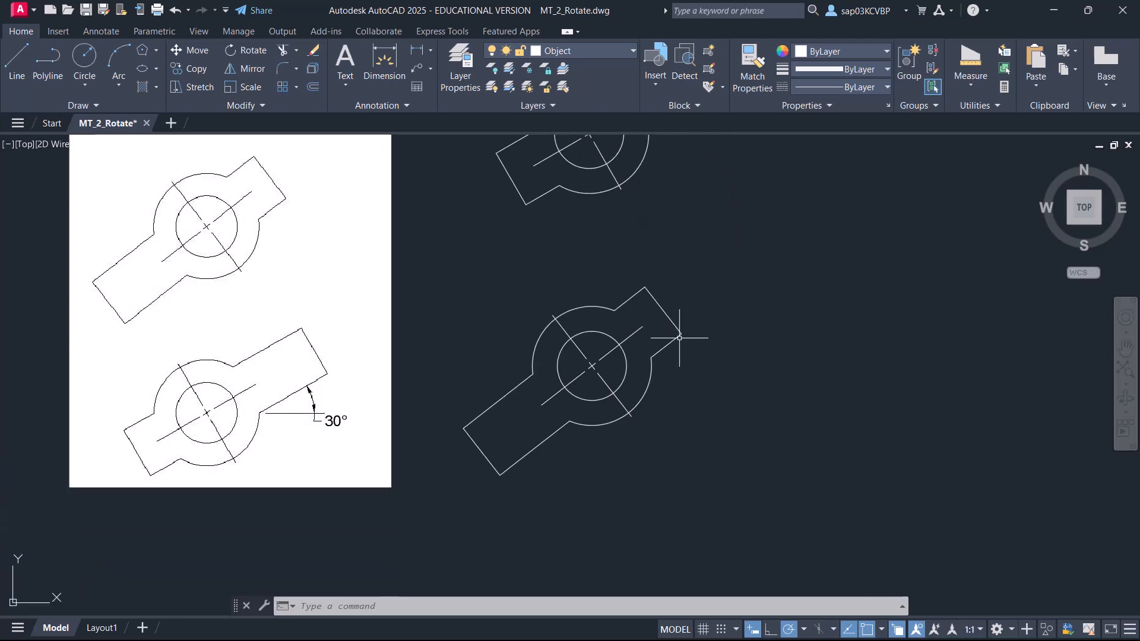
middle_click_drag(603, 410, 623, 460)
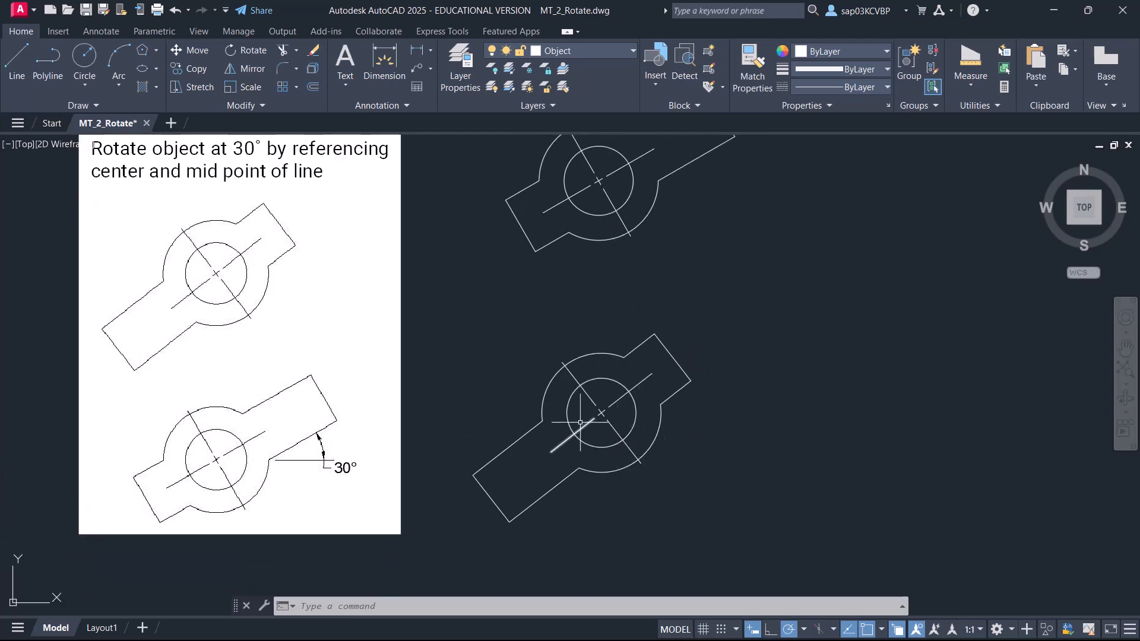
left_click(251, 51)
left_click(719, 547)
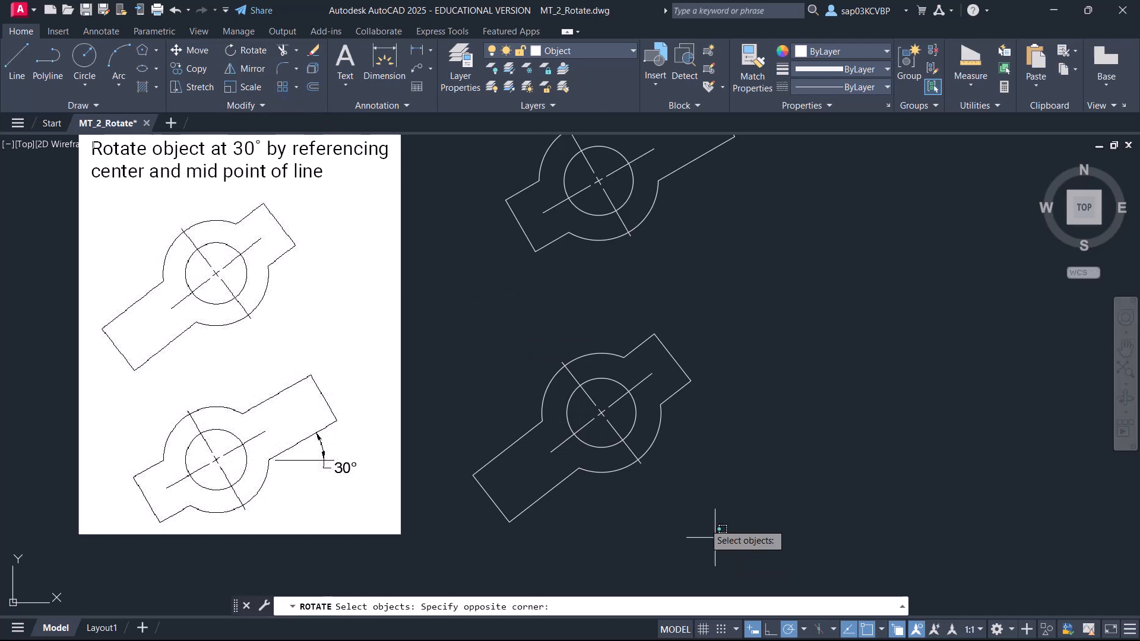
left_click(452, 314)
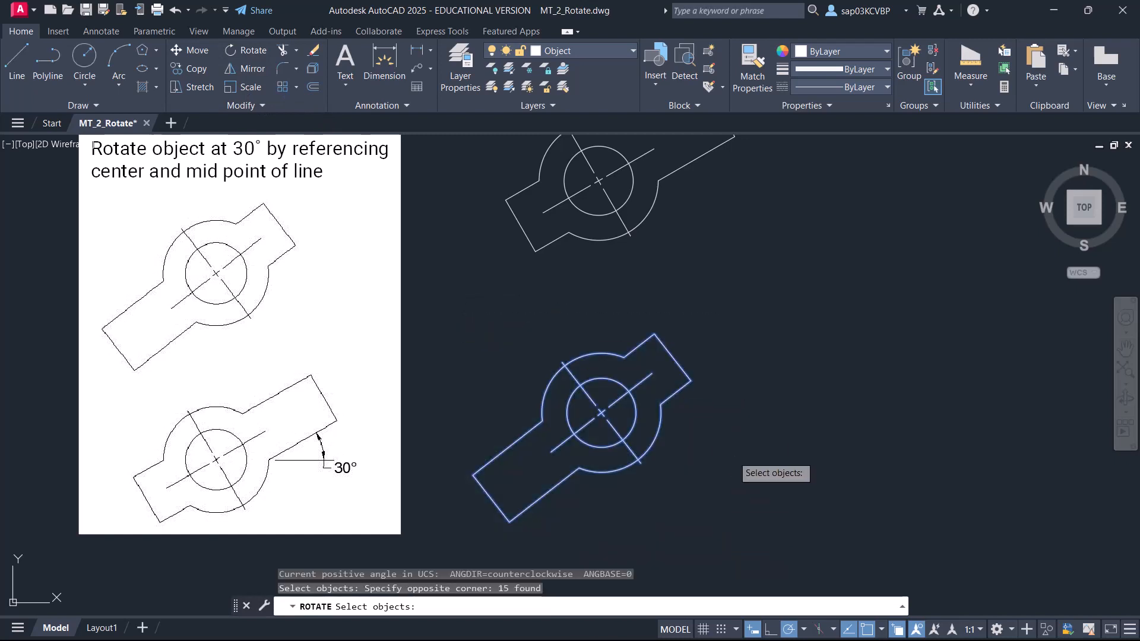
key("Return")
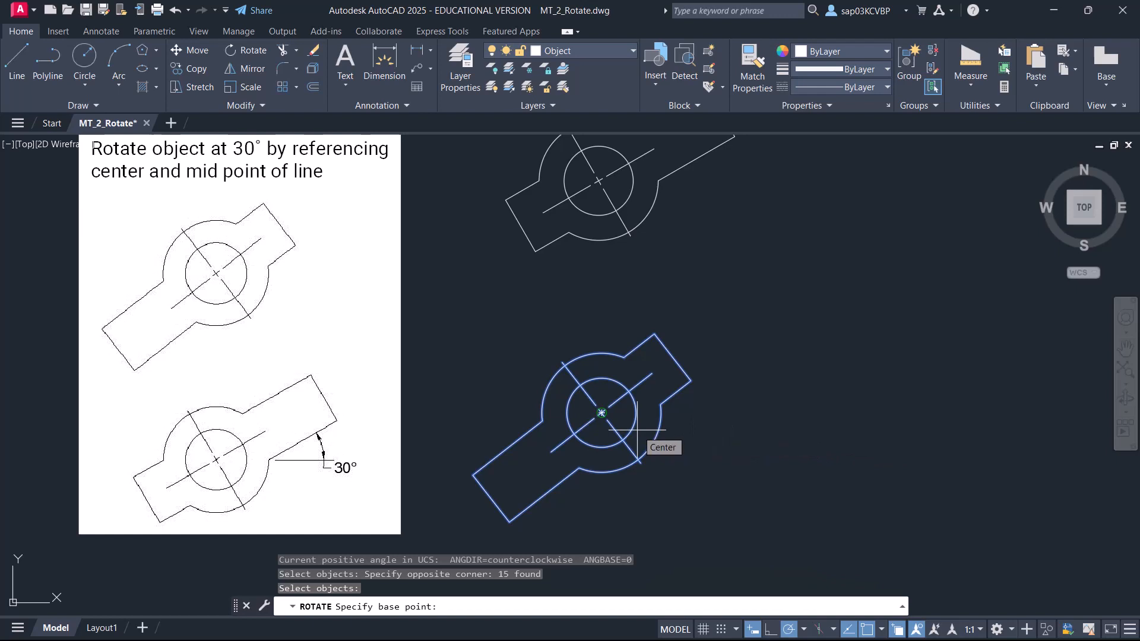
left_click(637, 431)
right_click(693, 436)
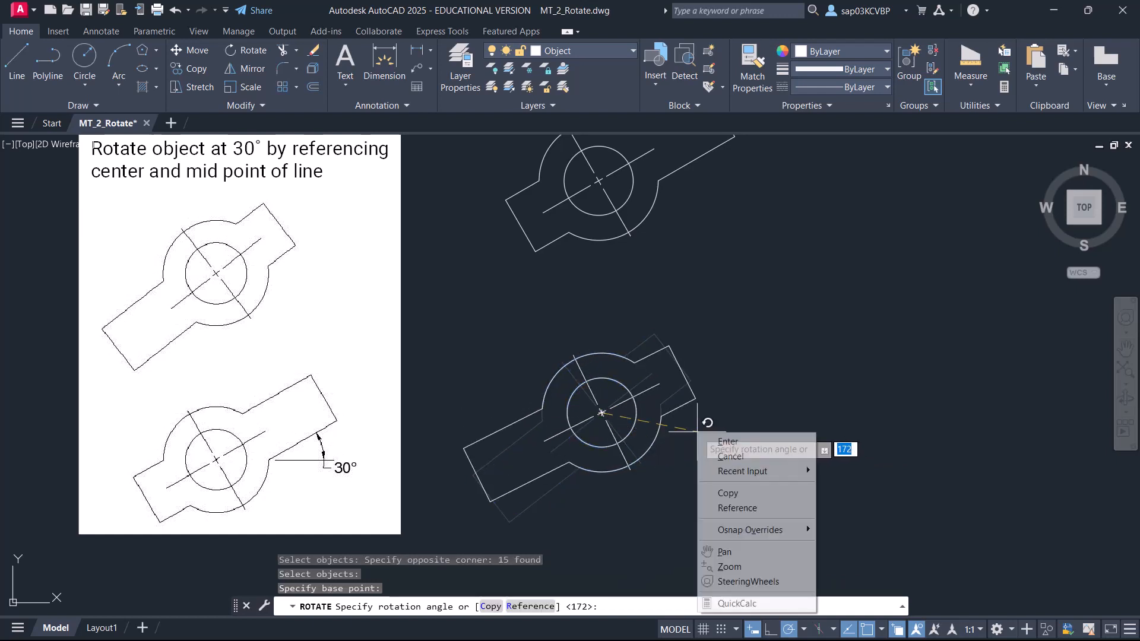
left_click(751, 505)
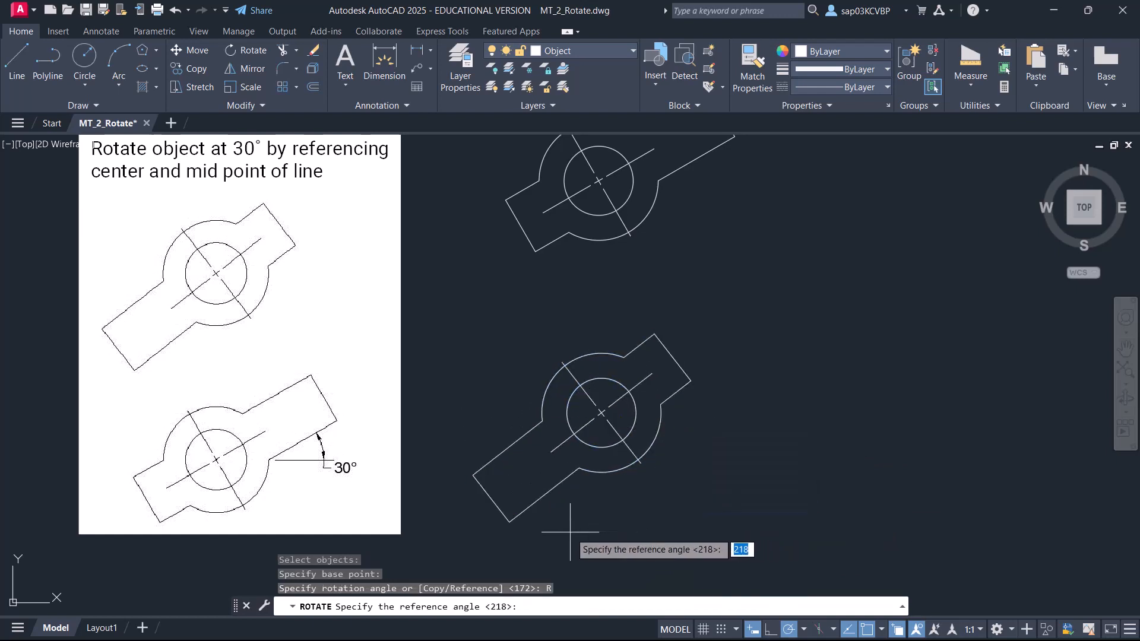
left_click(508, 522)
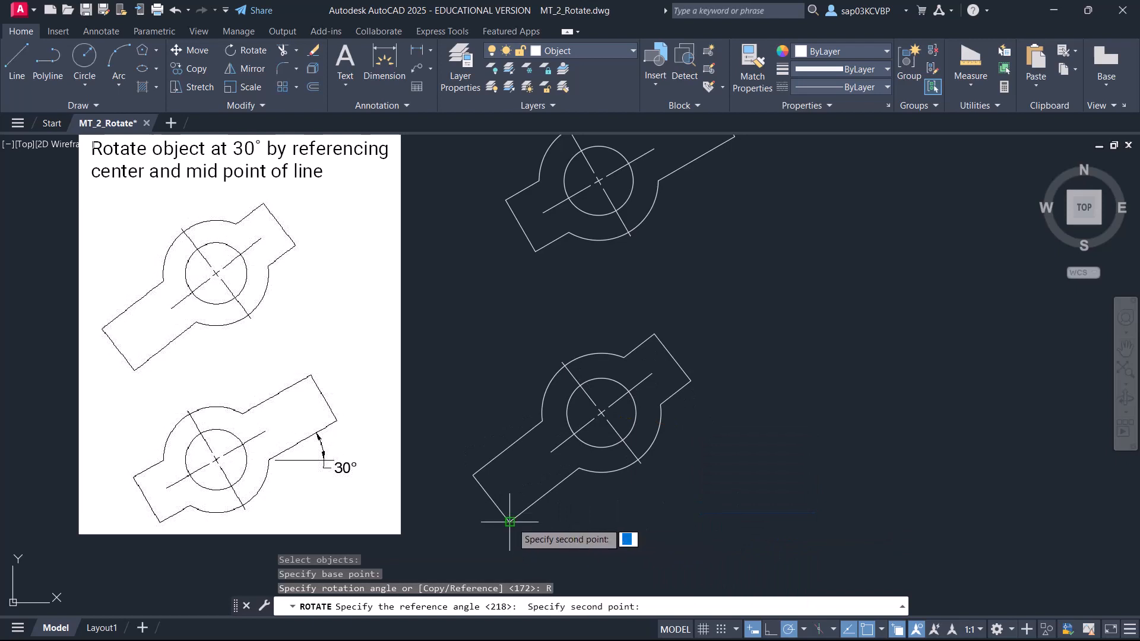
left_click(580, 467)
type("0")
key("Return")
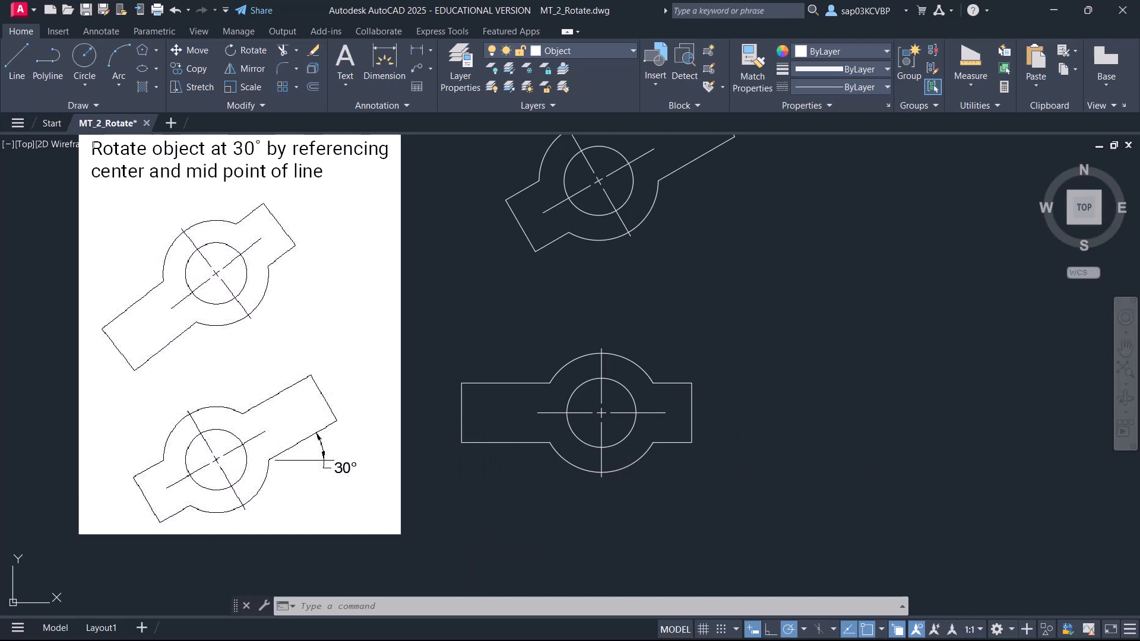
key("ctrl+z")
Rotate the whole lower part about its circle centre to a new angle of 90°, referencing the endpoints of the long arm's lower edge
type("ro")
key("Return")
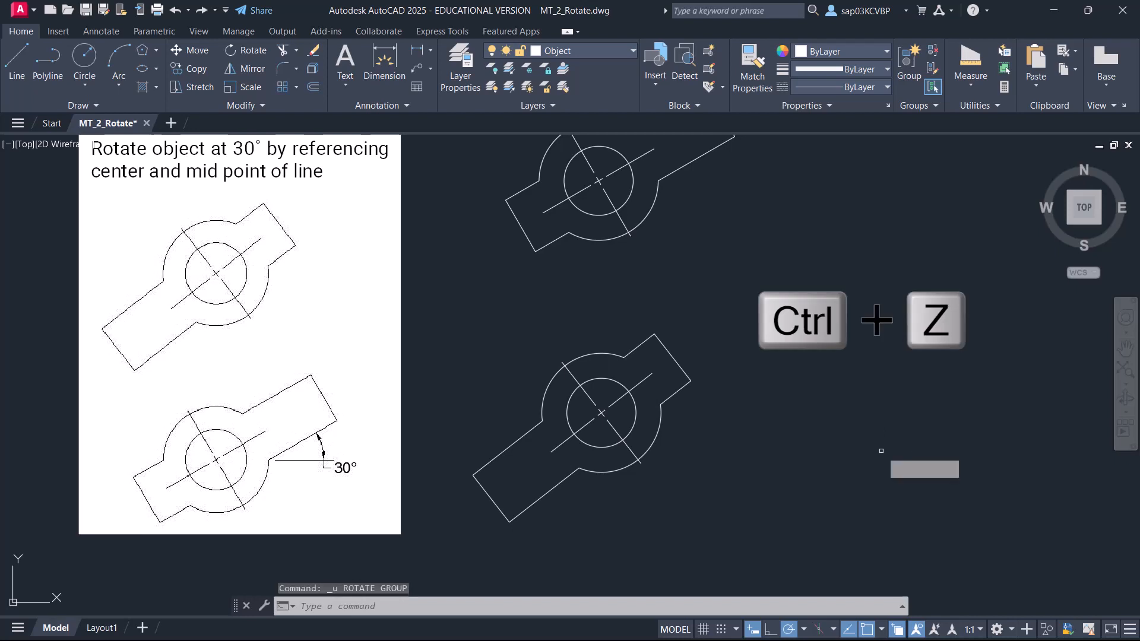
left_click(696, 539)
left_click(442, 303)
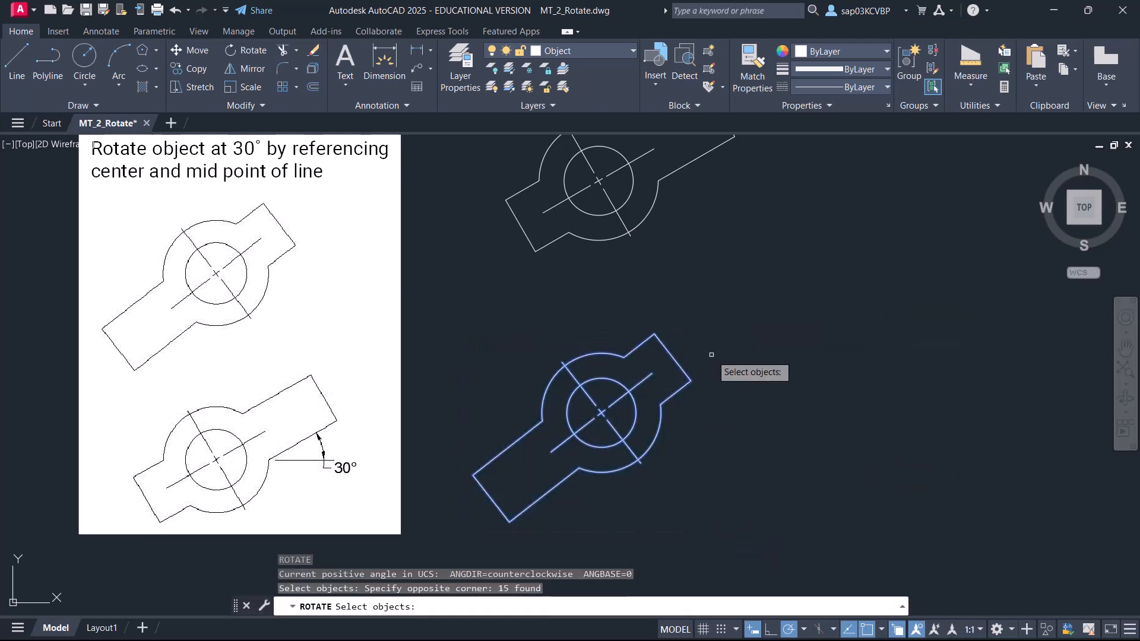
key("Return")
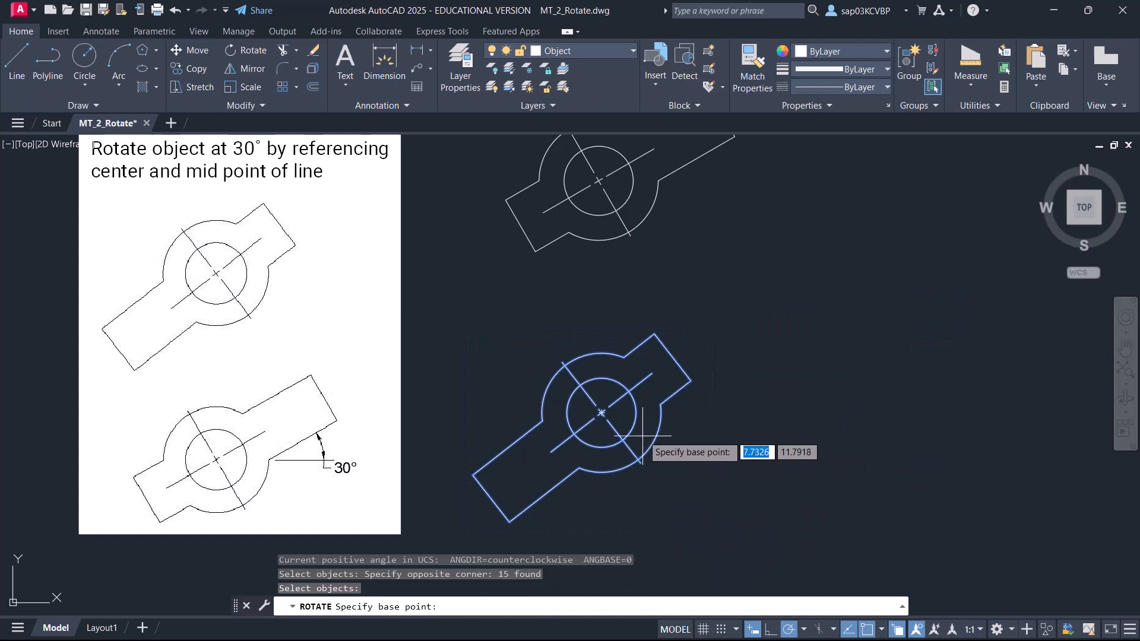
left_click(601, 413)
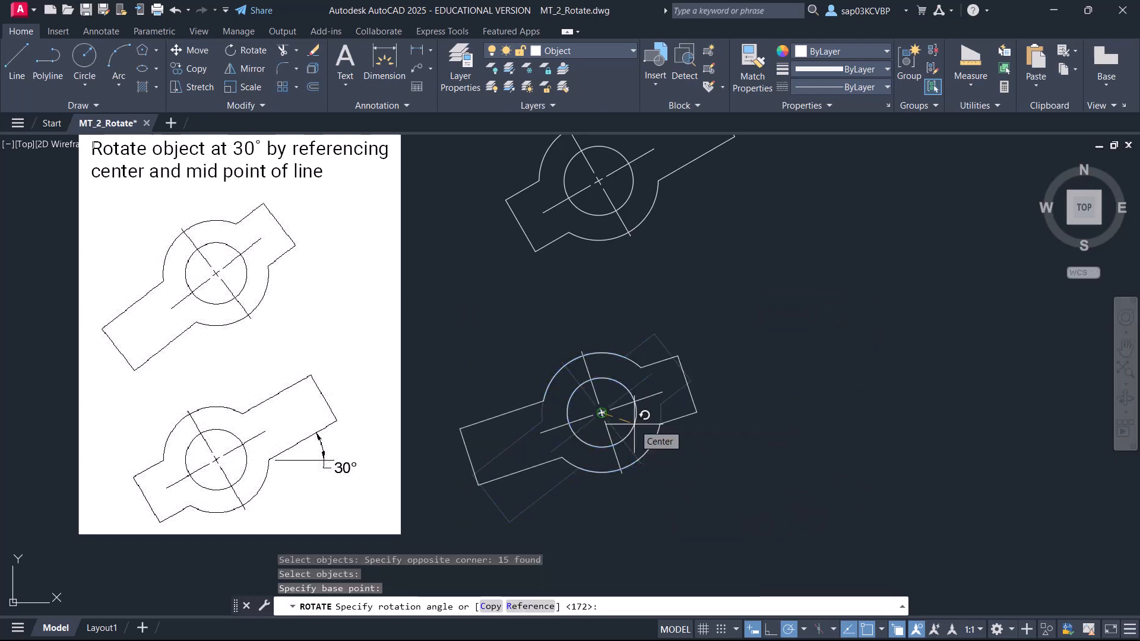
right_click(635, 425)
left_click(673, 500)
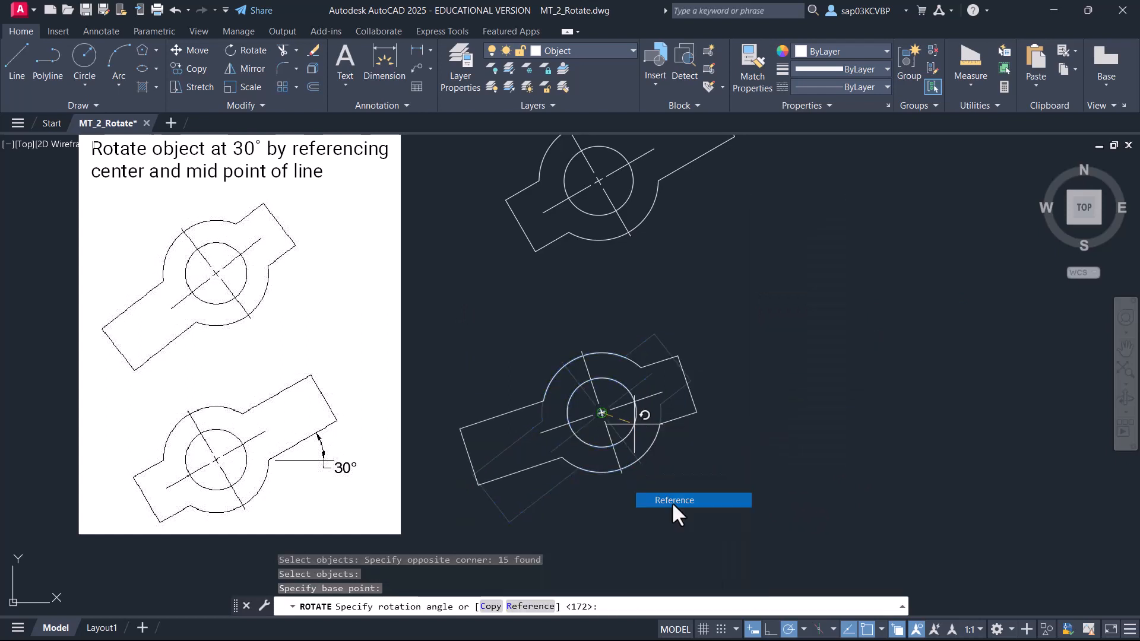
left_click(510, 521)
left_click(578, 468)
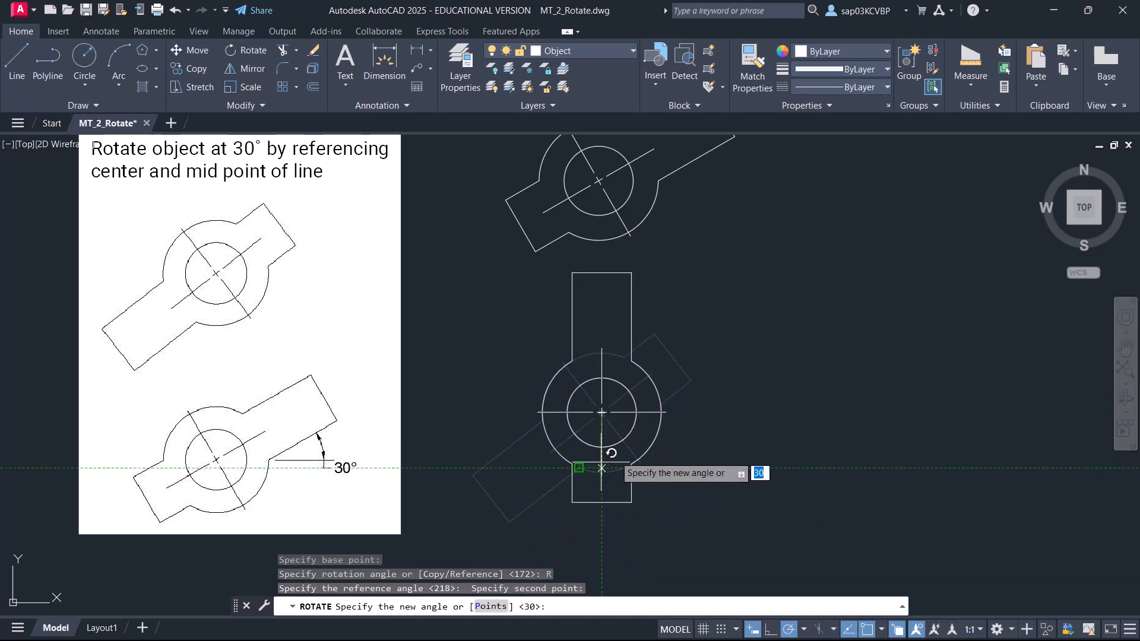
type("90")
key("Return")
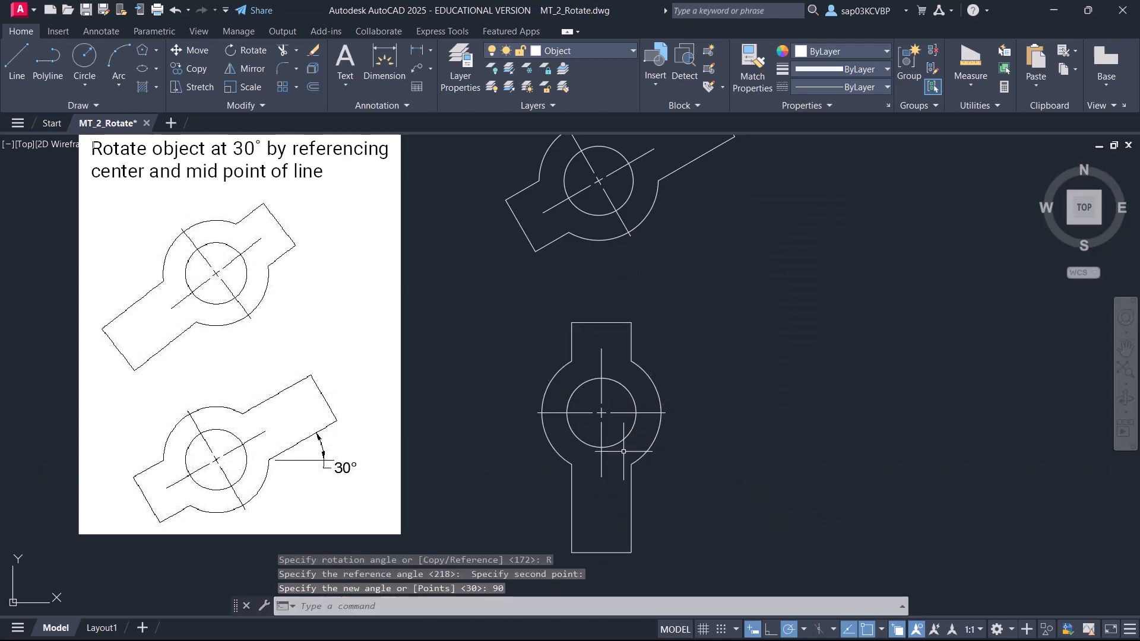